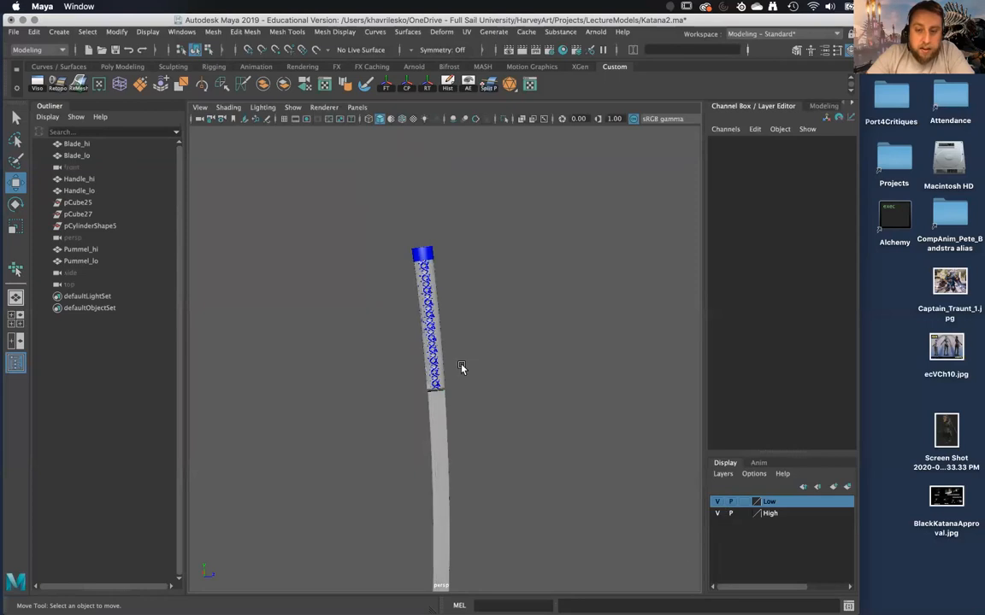
Select all the high- and low-poly katana meshes, delete their construction history and reselect them.
{"action": "left_click_drag", "start_coordinate": [464, 427], "coordinate": [346, 214]}
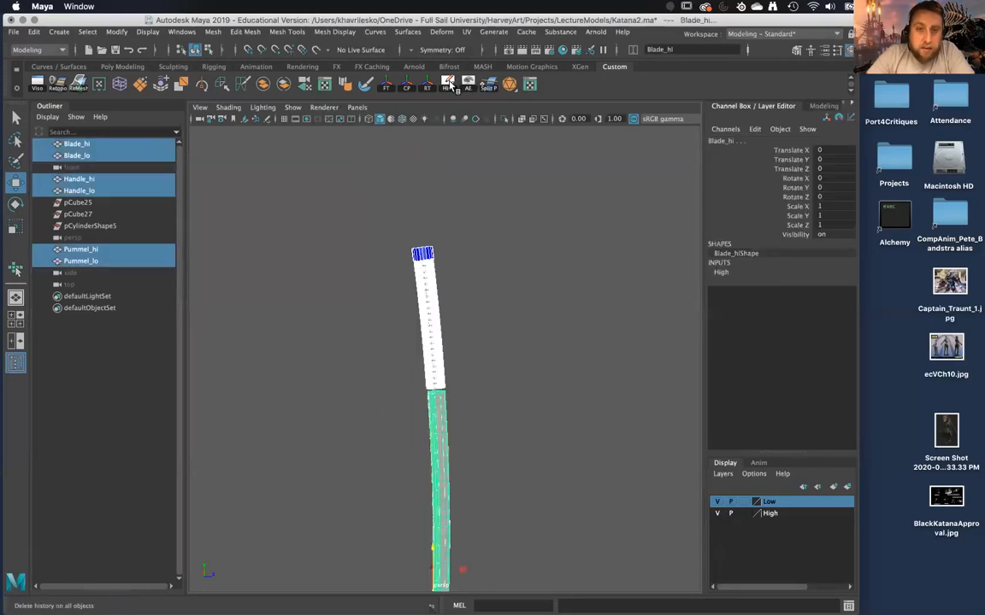
{"action": "left_click", "coordinate": [530, 388]}
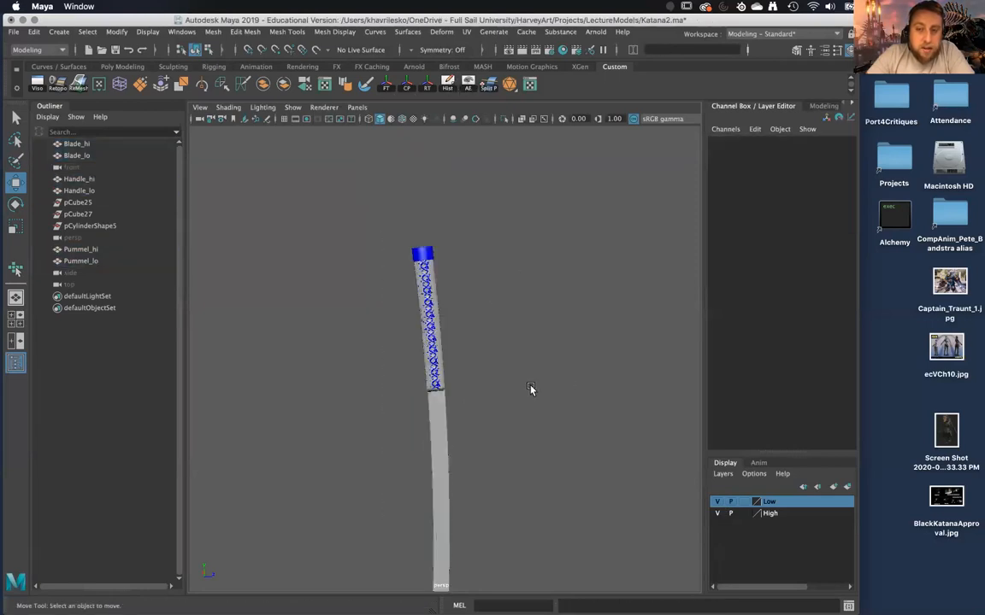
{"action": "left_click_drag", "start_coordinate": [391, 225], "coordinate": [510, 541]}
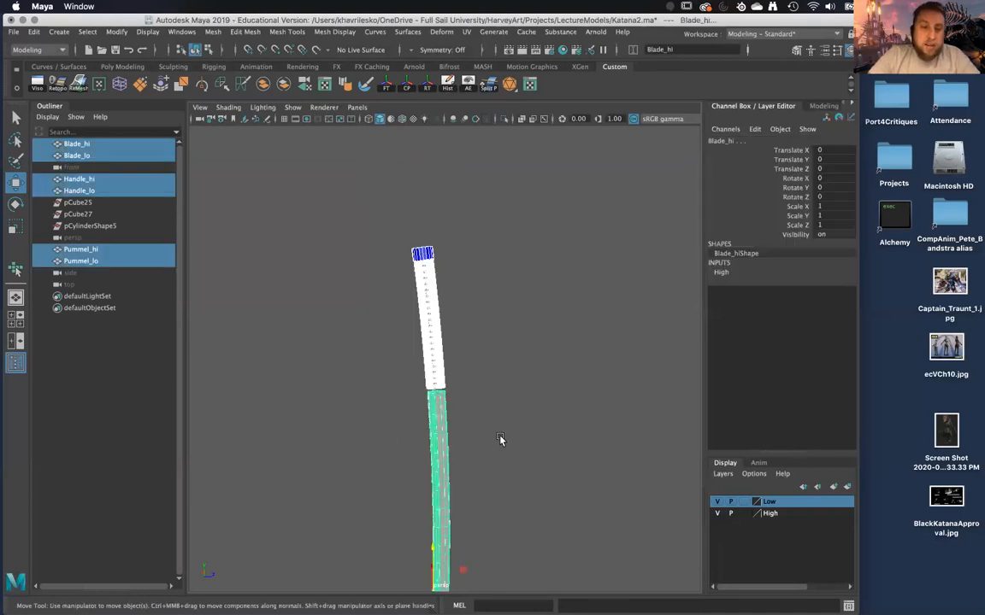
{"action": "right_click_drag", "start_coordinate": [501, 440], "coordinate": [513, 516], "text": "alt"}
{"action": "middle_click_drag", "start_coordinate": [508, 371], "coordinate": [508, 433], "text": "alt"}
{"action": "left_click_drag", "start_coordinate": [508, 433], "coordinate": [512, 428], "text": "alt"}
Hide the Low layer and select only the high-poly blade, handle and pommel meshes.
{"action": "left_click", "coordinate": [718, 502]}
{"action": "left_click", "coordinate": [352, 182]}
{"action": "left_click_drag", "start_coordinate": [352, 182], "coordinate": [507, 447]}
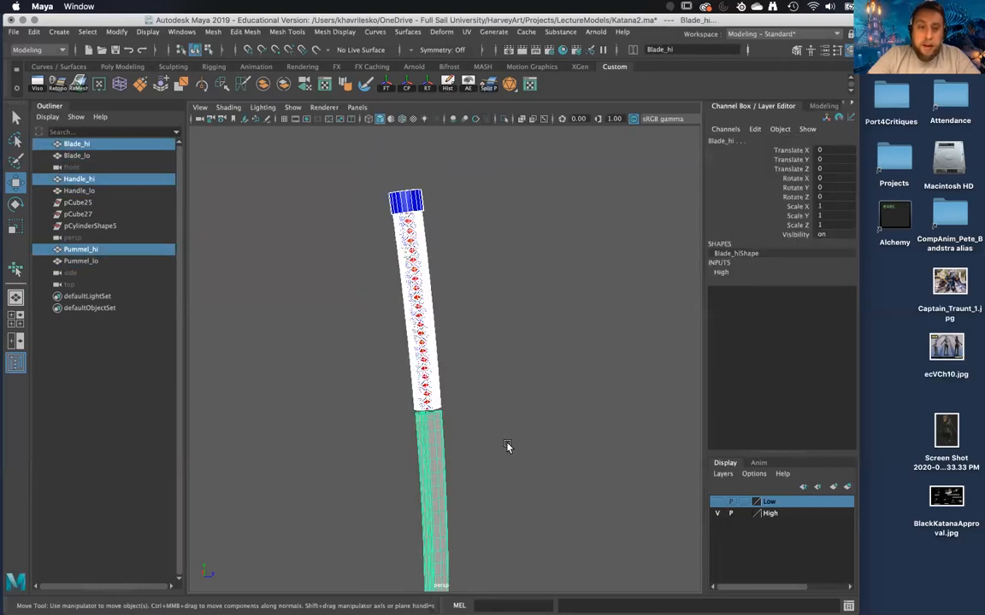
{"action": "middle_click_drag", "start_coordinate": [506, 447], "coordinate": [501, 452], "text": "alt"}
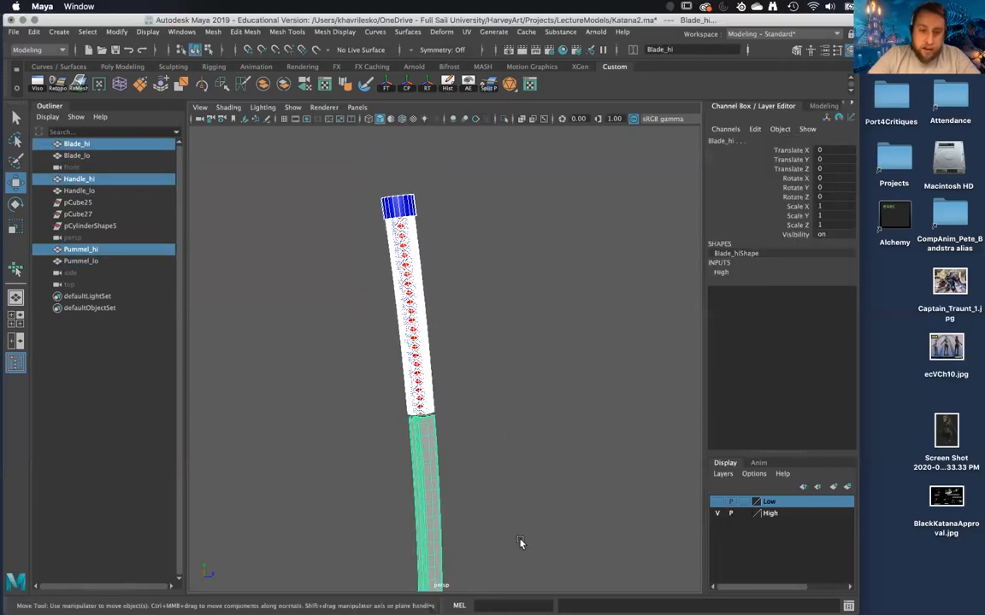
{"action": "middle_click_drag", "start_coordinate": [336, 396], "coordinate": [339, 366], "text": "alt"}
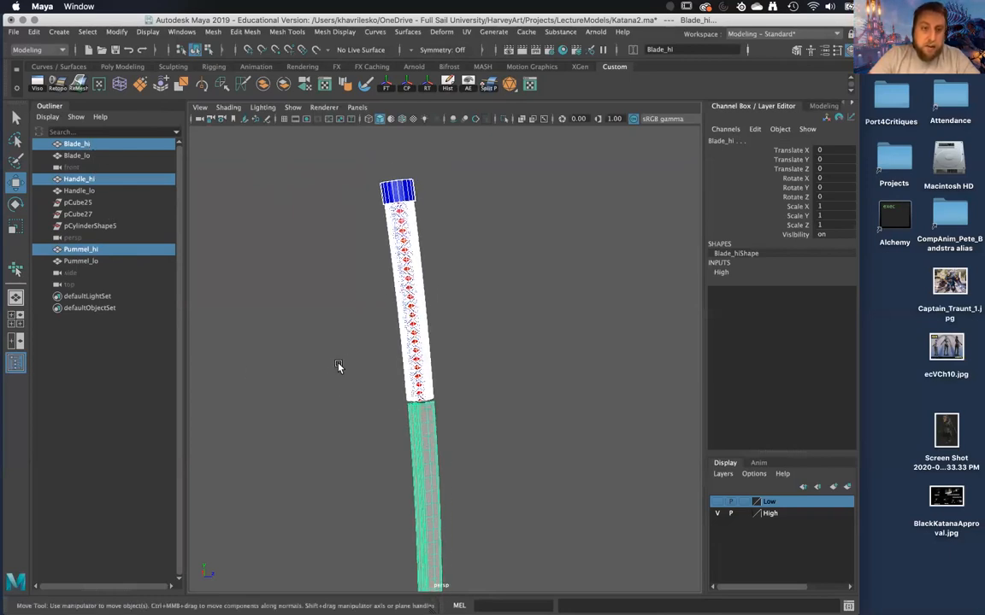
Start exporting the selection and create a new folder named Katana inside LectureModels as the destination.
{"action": "left_click", "coordinate": [13, 32]}
{"action": "left_click", "coordinate": [52, 167]}
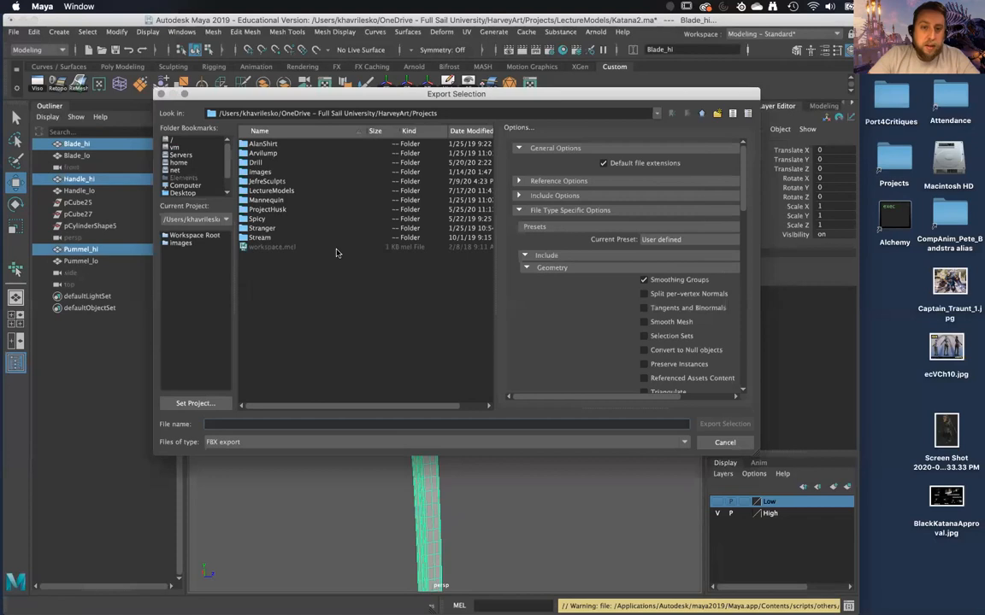
{"action": "double_click", "coordinate": [268, 191]}
{"action": "right_click", "coordinate": [272, 255]}
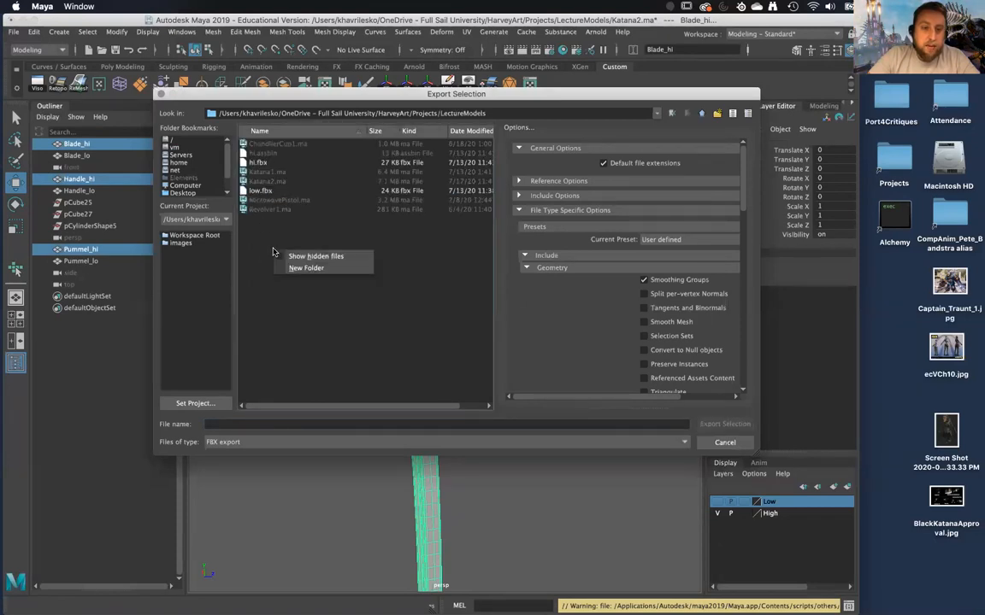
{"action": "left_click", "coordinate": [299, 267]}
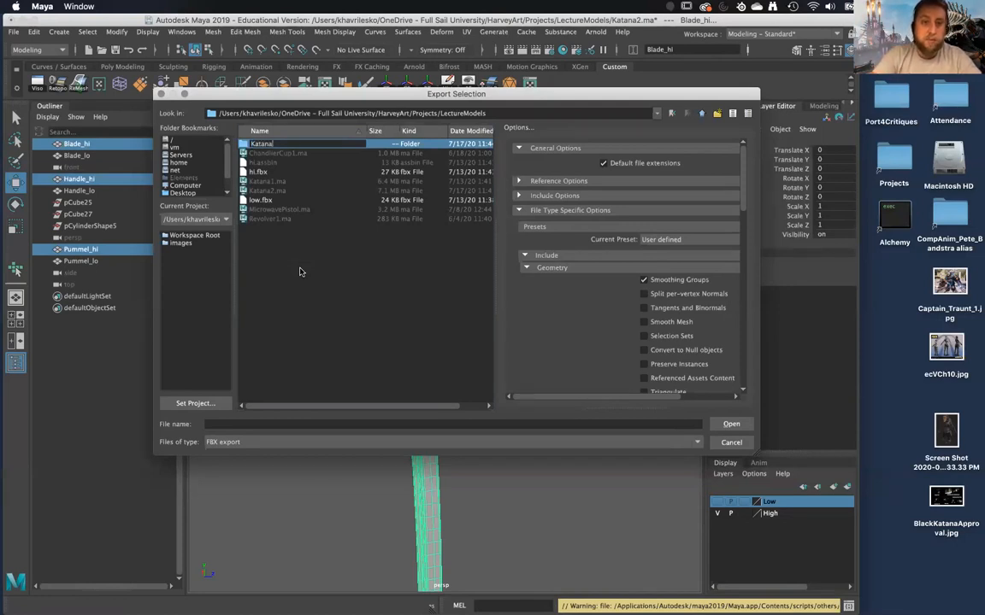
{"action": "key", "text": "Return"}
{"action": "double_click", "coordinate": [296, 145]}
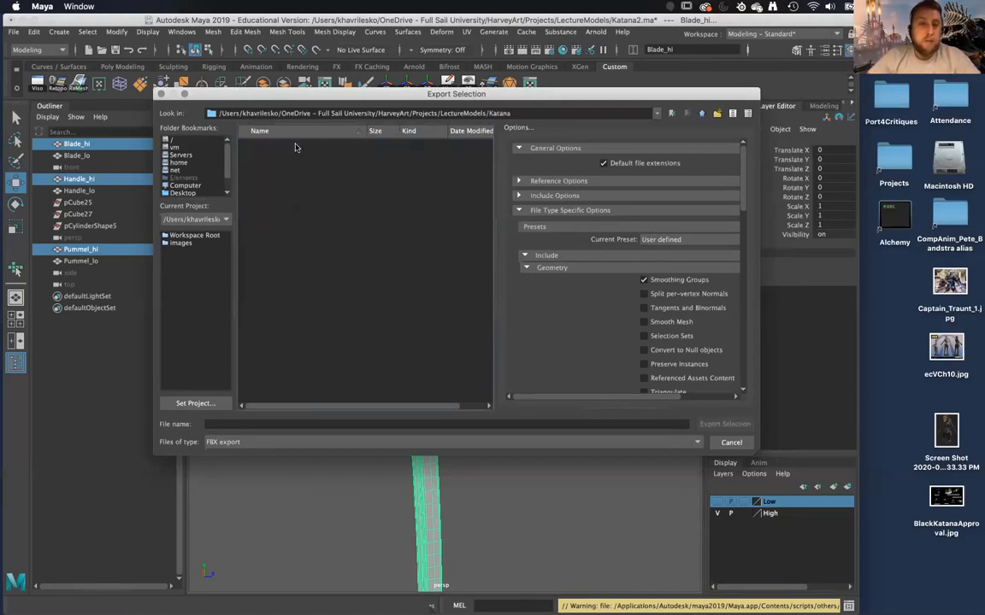
Export the selected meshes as an FBX file named Katana_hi and dismiss the export report.
{"action": "left_click", "coordinate": [323, 423]}
{"action": "type", "text": "Katana_hi"}
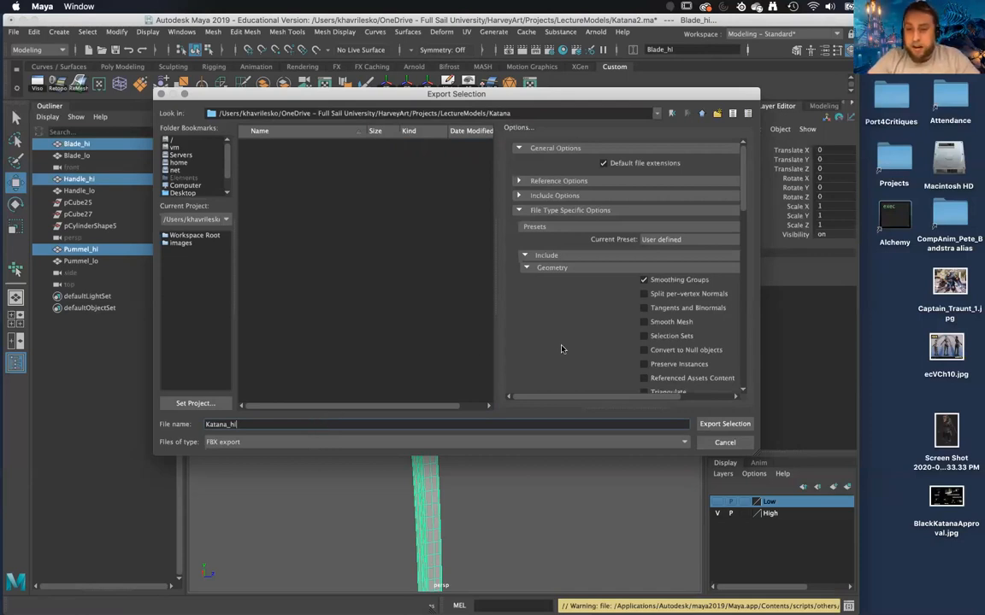
{"action": "scroll", "coordinate": [565, 345], "scroll_direction": "down", "scroll_amount": 3}
{"action": "scroll", "coordinate": [678, 260], "scroll_direction": "up", "scroll_amount": 2}
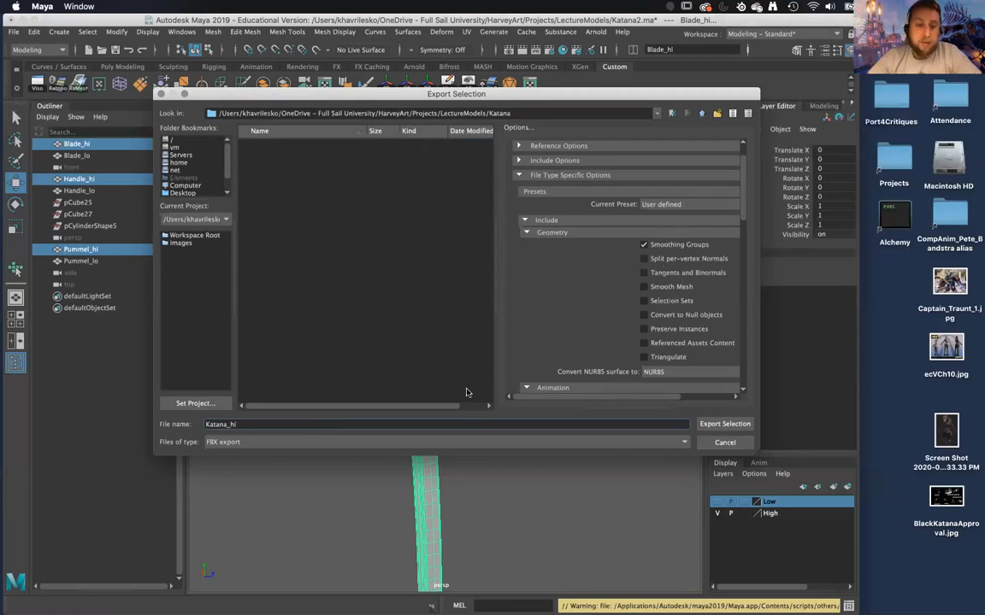
{"action": "left_click", "coordinate": [728, 425]}
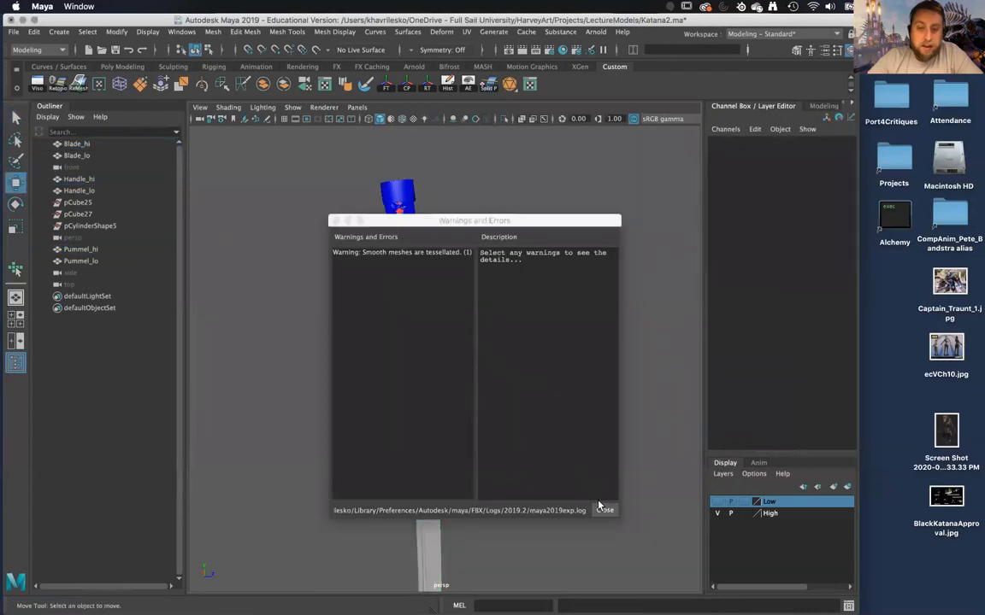
{"action": "left_click", "coordinate": [603, 511]}
Select Blade_hi and assign the existing red material to it.
{"action": "left_click_drag", "start_coordinate": [347, 166], "coordinate": [500, 509]}
{"action": "left_click", "coordinate": [493, 427]}
{"action": "scroll", "coordinate": [468, 385], "scroll_direction": "up", "scroll_amount": 5}
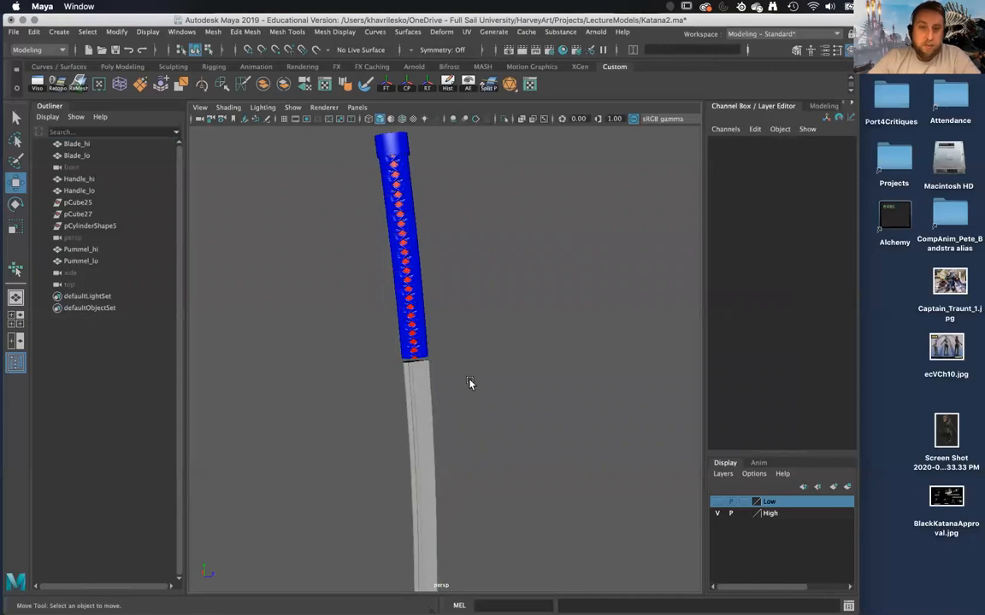
{"action": "left_click", "coordinate": [398, 434]}
{"action": "scroll", "coordinate": [450, 453], "scroll_direction": "up", "scroll_amount": 2}
{"action": "left_click_drag", "start_coordinate": [451, 454], "coordinate": [444, 427], "text": "alt"}
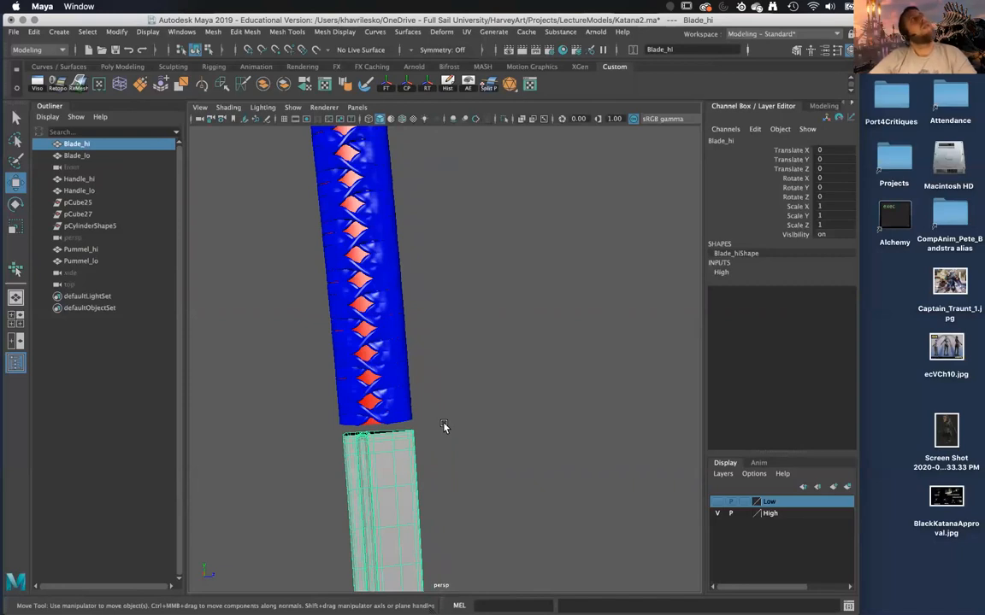
{"action": "left_click_drag", "start_coordinate": [441, 430], "coordinate": [437, 403], "text": "alt"}
{"action": "right_click_drag", "start_coordinate": [439, 403], "coordinate": [440, 604]}
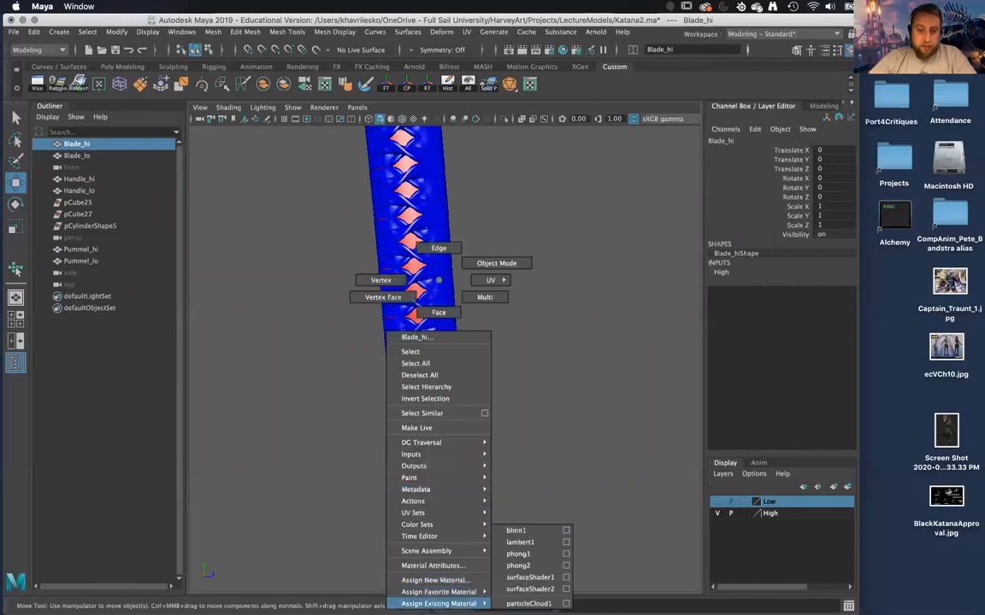
{"action": "right_click_drag", "start_coordinate": [530, 581], "coordinate": [529, 556]}
{"action": "left_click", "coordinate": [514, 472]}
{"action": "left_click_drag", "start_coordinate": [514, 470], "coordinate": [459, 447], "text": "alt"}
{"action": "left_click", "coordinate": [459, 450]}
{"action": "right_click_drag", "start_coordinate": [459, 449], "coordinate": [637, 425]}
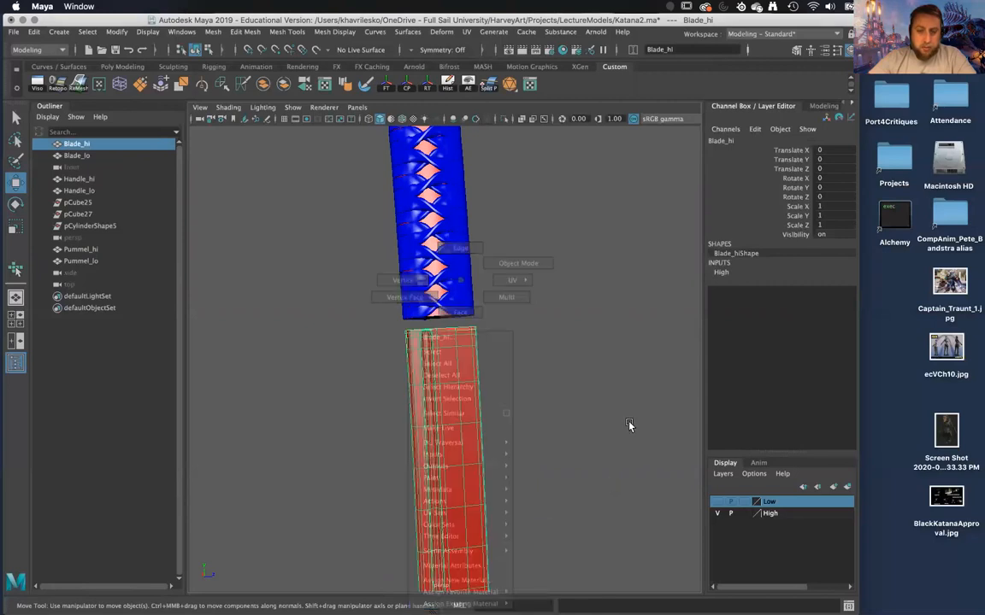
{"action": "left_click", "coordinate": [628, 426]}
Examine the pommel, handle wrap and blade colours on the high-poly katana.
{"action": "left_click", "coordinate": [469, 312]}
{"action": "middle_click_drag", "start_coordinate": [469, 311], "coordinate": [484, 515], "text": "alt"}
{"action": "middle_click_drag", "start_coordinate": [478, 355], "coordinate": [483, 449], "text": "alt"}
{"action": "scroll", "coordinate": [466, 368], "scroll_direction": "down", "scroll_amount": 4}
{"action": "left_click", "coordinate": [447, 256]}
{"action": "middle_click_drag", "start_coordinate": [469, 385], "coordinate": [458, 212], "text": "alt"}
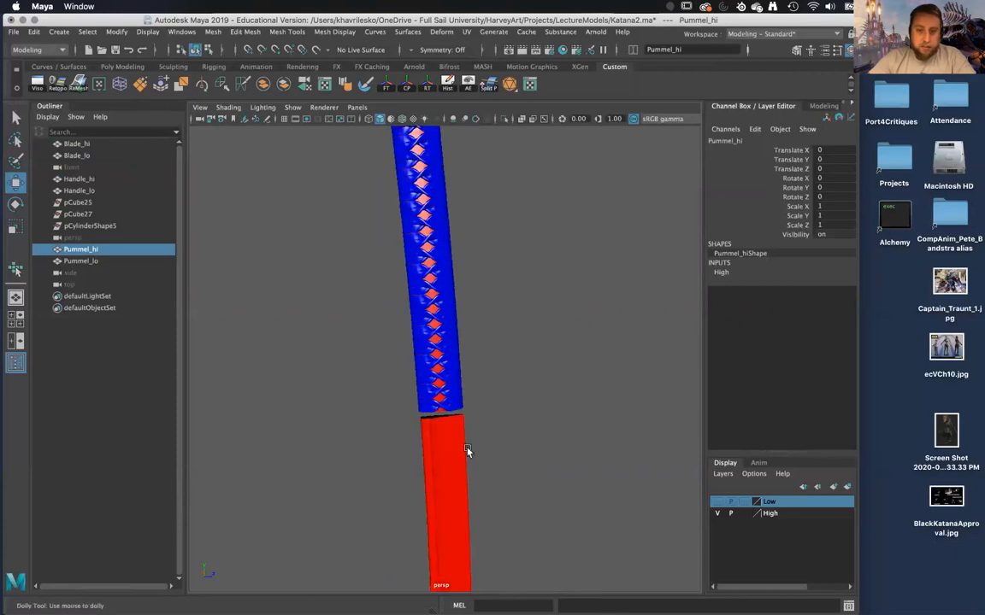
{"action": "right_click_drag", "start_coordinate": [466, 453], "coordinate": [466, 510], "text": "alt"}
{"action": "left_click_drag", "start_coordinate": [465, 510], "coordinate": [470, 520], "text": "alt"}
{"action": "middle_click_drag", "start_coordinate": [441, 339], "coordinate": [464, 510], "text": "alt"}
{"action": "right_click_drag", "start_coordinate": [464, 510], "coordinate": [447, 400], "text": "alt"}
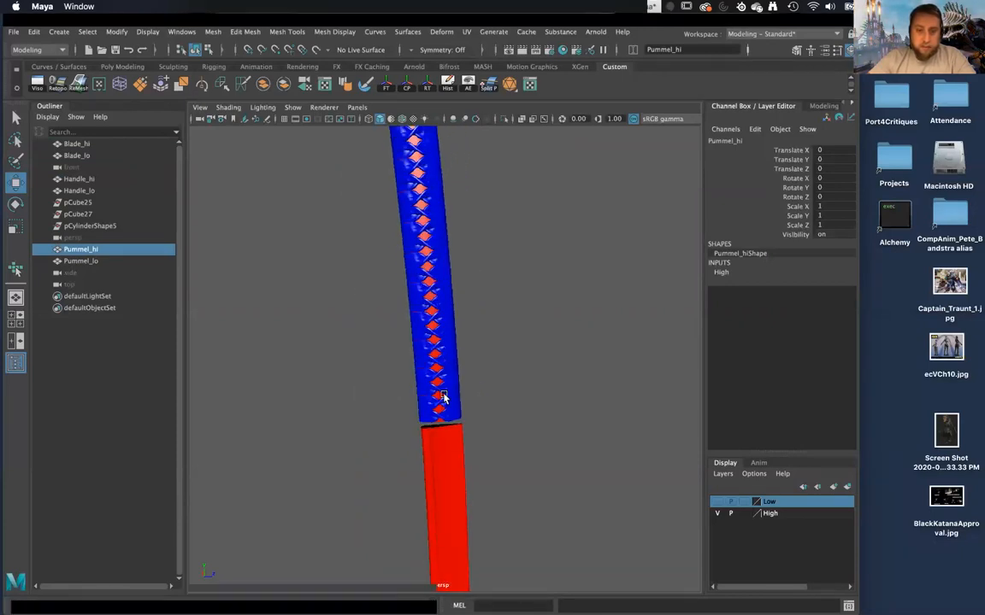
{"action": "middle_click_drag", "start_coordinate": [445, 332], "coordinate": [447, 427], "text": "alt"}
{"action": "middle_click_drag", "start_coordinate": [458, 496], "coordinate": [464, 418], "text": "alt"}
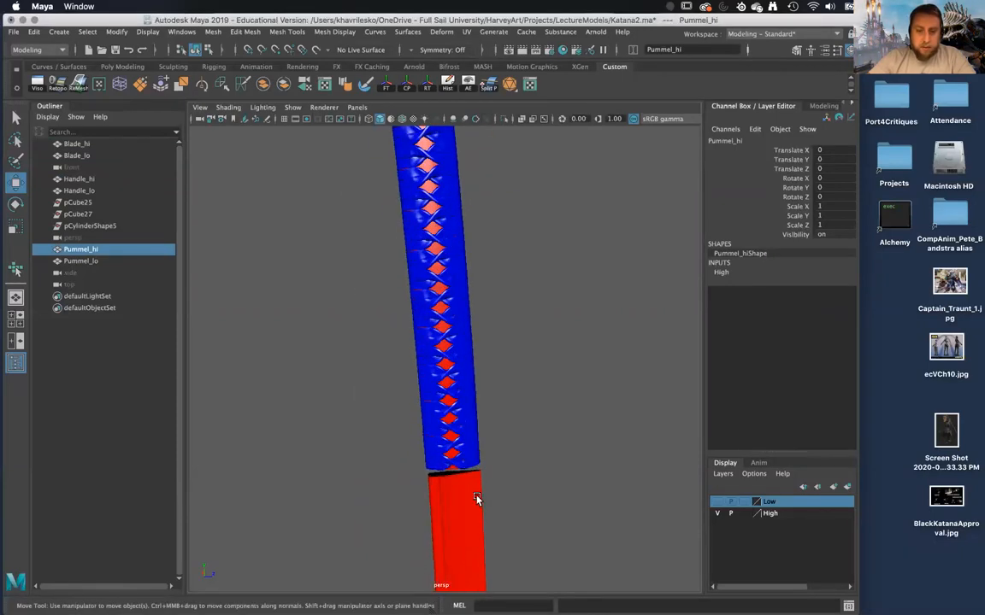
{"action": "left_click", "coordinate": [464, 466]}
{"action": "mouse_move", "coordinate": [462, 461]}
{"action": "left_mouse_down", "text": "alt"}
{"action": "mouse_move", "coordinate": [508, 446]}
{"action": "mouse_move", "coordinate": [512, 516]}
{"action": "mouse_move", "coordinate": [495, 435]}
{"action": "mouse_move", "coordinate": [523, 418]}
{"action": "mouse_move", "coordinate": [492, 463]}
{"action": "mouse_move", "coordinate": [504, 488]}
{"action": "left_mouse_up", "text": "alt"}
{"action": "left_click", "coordinate": [497, 481]}
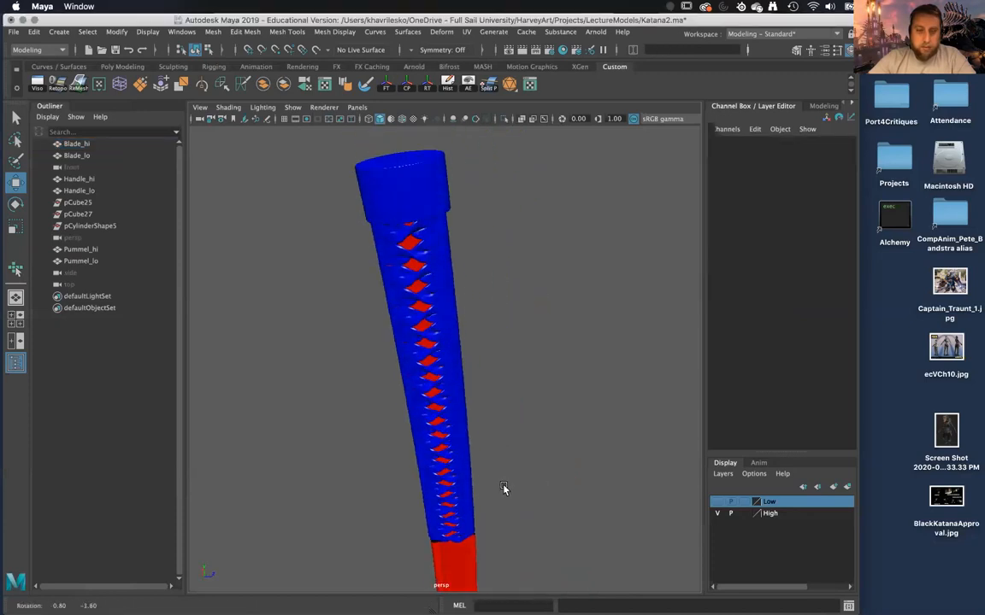
{"action": "left_click", "coordinate": [459, 564]}
{"action": "left_click_drag", "start_coordinate": [459, 564], "coordinate": [469, 516], "text": "alt"}
{"action": "right_click_drag", "start_coordinate": [477, 280], "coordinate": [579, 323]}
{"action": "left_click_drag", "start_coordinate": [483, 332], "coordinate": [458, 395], "text": "alt"}
{"action": "left_click_drag", "start_coordinate": [477, 539], "coordinate": [429, 218], "text": "alt"}
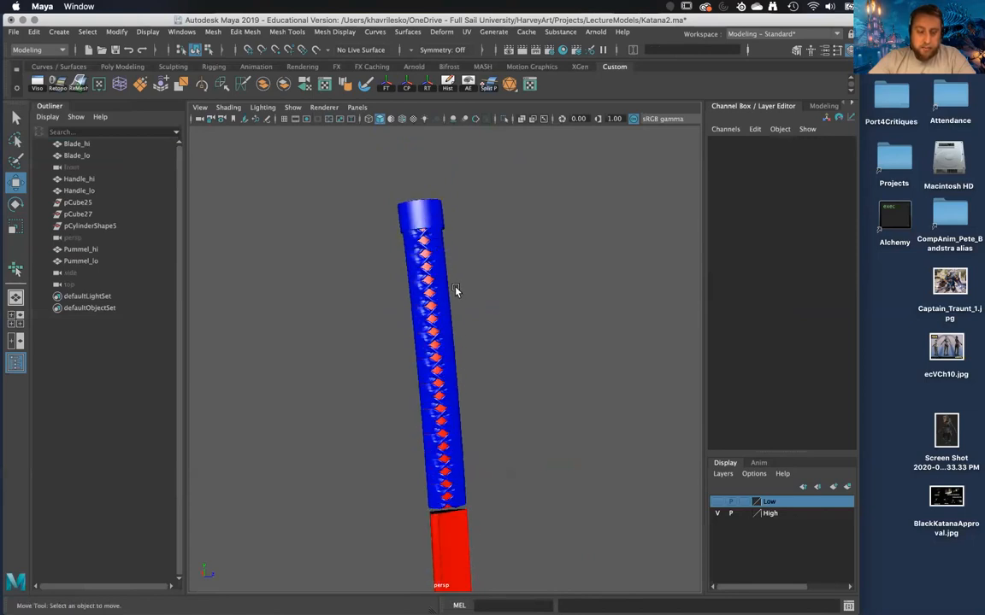
{"action": "right_click_drag", "start_coordinate": [462, 280], "coordinate": [472, 406], "text": "alt"}
{"action": "middle_click_drag", "start_coordinate": [472, 406], "coordinate": [465, 402], "text": "alt"}
Select the faces of every other crossing wrap strand on Handle_hi, from the blade end up to the pommel.
{"action": "left_click", "coordinate": [459, 439]}
{"action": "middle_click_drag", "start_coordinate": [434, 356], "coordinate": [454, 412], "text": "alt"}
{"action": "right_click_drag", "start_coordinate": [454, 412], "coordinate": [441, 474], "text": "alt"}
{"action": "double_click", "coordinate": [441, 475]}
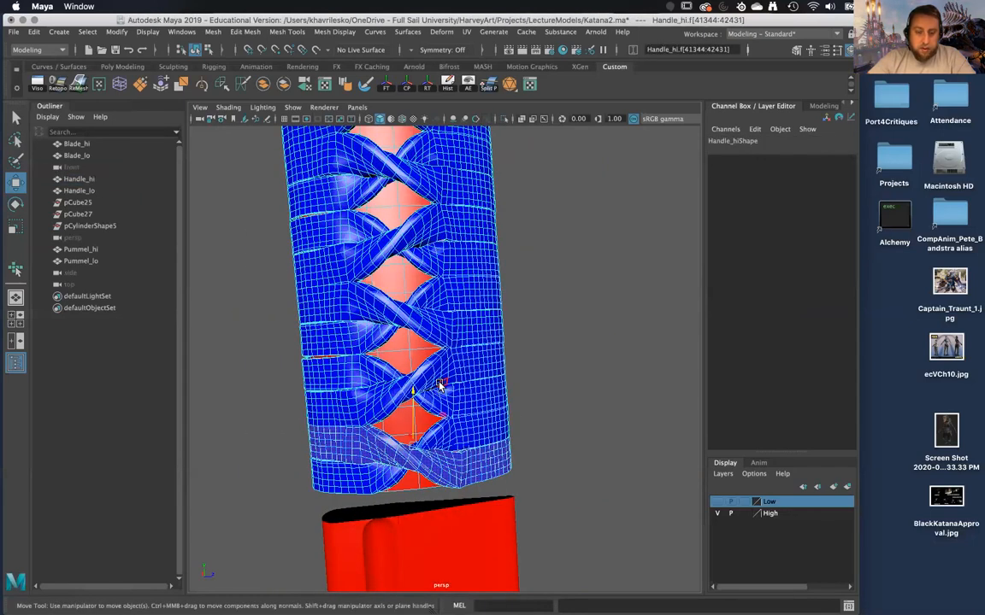
{"action": "double_click", "coordinate": [451, 403], "text": "shift"}
{"action": "double_click", "coordinate": [432, 333], "text": "shift"}
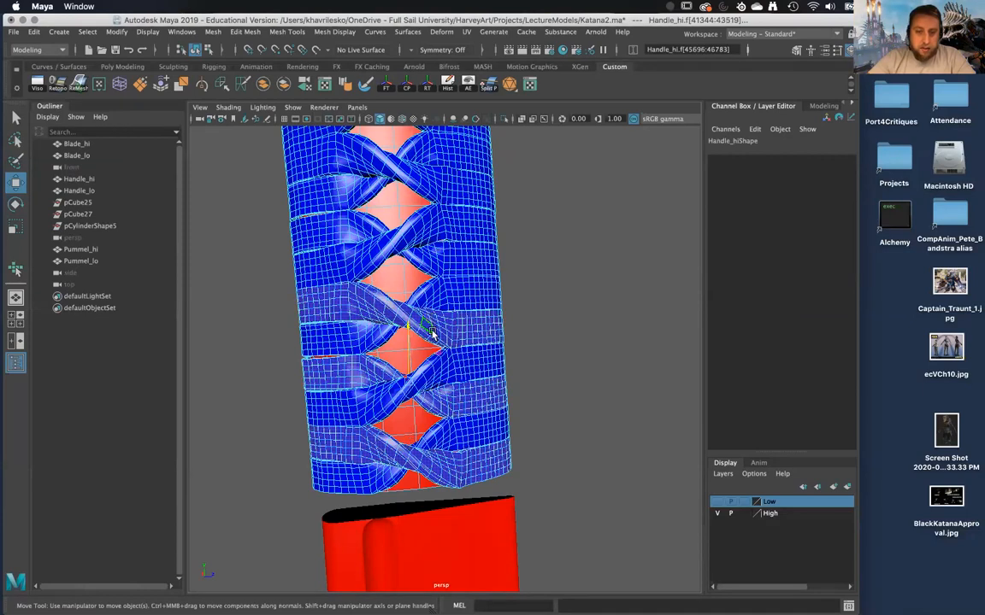
{"action": "middle_click_drag", "start_coordinate": [434, 334], "coordinate": [457, 421], "text": "alt"}
{"action": "double_click", "coordinate": [456, 425]}
{"action": "double_click", "coordinate": [457, 351], "text": "shift"}
{"action": "middle_click_drag", "start_coordinate": [457, 352], "coordinate": [452, 385], "text": "alt"}
{"action": "double_click", "coordinate": [442, 382], "text": "shift"}
{"action": "double_click", "coordinate": [449, 323], "text": "shift"}
{"action": "mouse_move", "coordinate": [446, 329]}
{"action": "middle_mouse_down", "text": "alt"}
{"action": "mouse_move", "coordinate": [448, 358]}
{"action": "mouse_move", "coordinate": [439, 340]}
{"action": "middle_mouse_up", "text": "alt"}
{"action": "double_click", "coordinate": [440, 288], "text": "shift"}
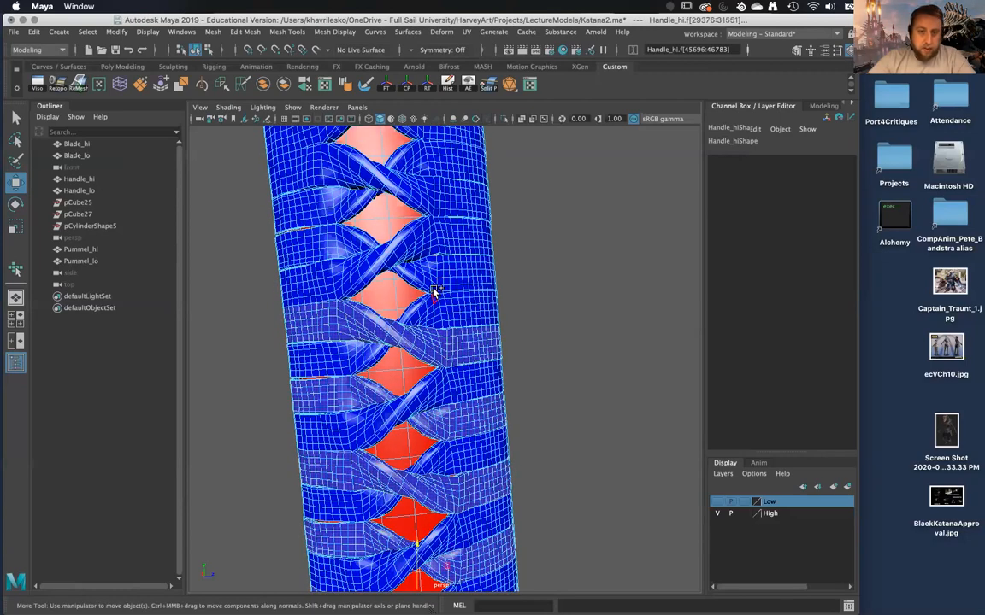
{"action": "double_click", "coordinate": [433, 285], "text": "shift"}
{"action": "middle_click_drag", "start_coordinate": [433, 285], "coordinate": [435, 330], "text": "alt"}
{"action": "double_click", "coordinate": [435, 330], "text": "shift"}
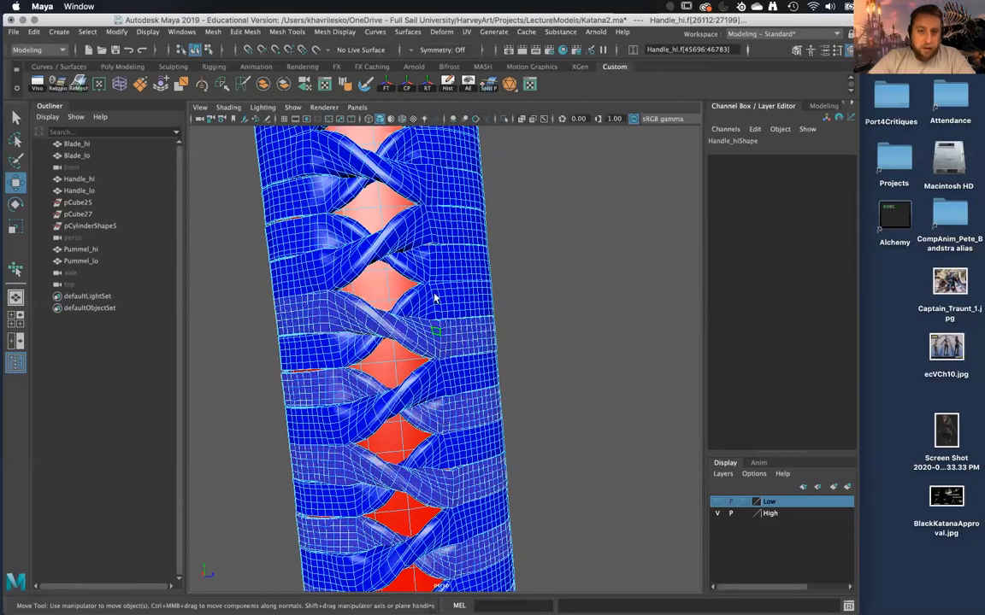
{"action": "double_click", "coordinate": [434, 274], "text": "shift"}
{"action": "middle_click_drag", "start_coordinate": [434, 261], "coordinate": [416, 361], "text": "alt"}
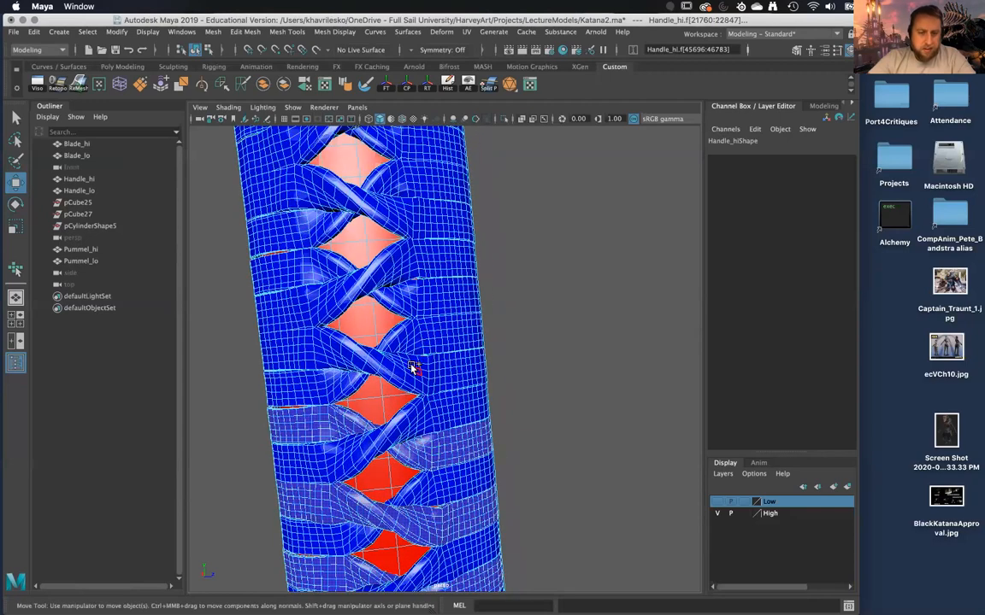
{"action": "double_click", "coordinate": [408, 367], "text": "shift"}
{"action": "middle_click_drag", "start_coordinate": [409, 308], "coordinate": [414, 341], "text": "alt"}
{"action": "double_click", "coordinate": [414, 342], "text": "shift"}
{"action": "middle_click_drag", "start_coordinate": [401, 234], "coordinate": [402, 347], "text": "alt"}
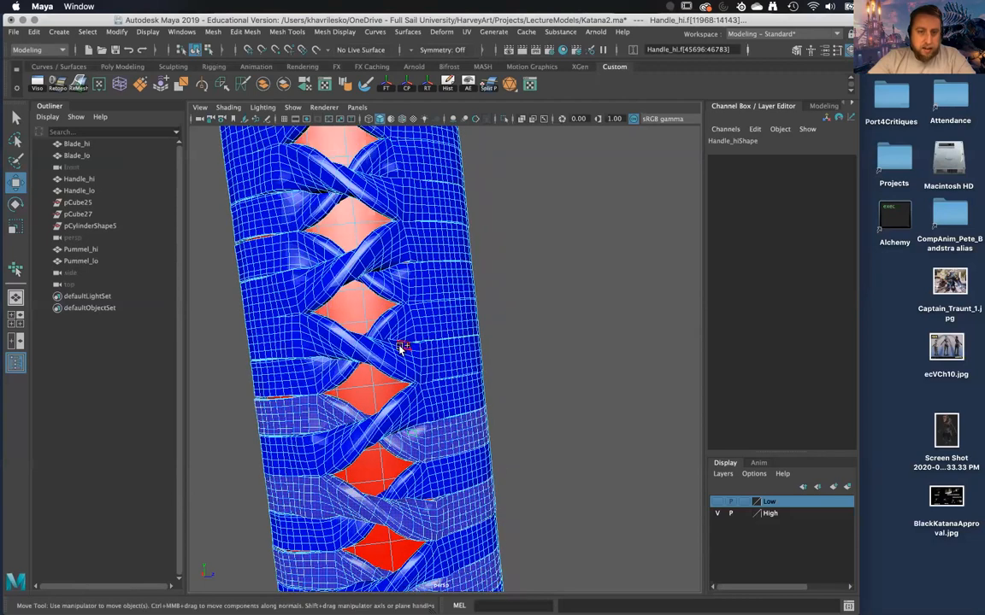
{"action": "double_click", "coordinate": [402, 347], "text": "shift"}
{"action": "double_click", "coordinate": [395, 289], "text": "shift"}
{"action": "middle_click_drag", "start_coordinate": [396, 286], "coordinate": [398, 361], "text": "alt"}
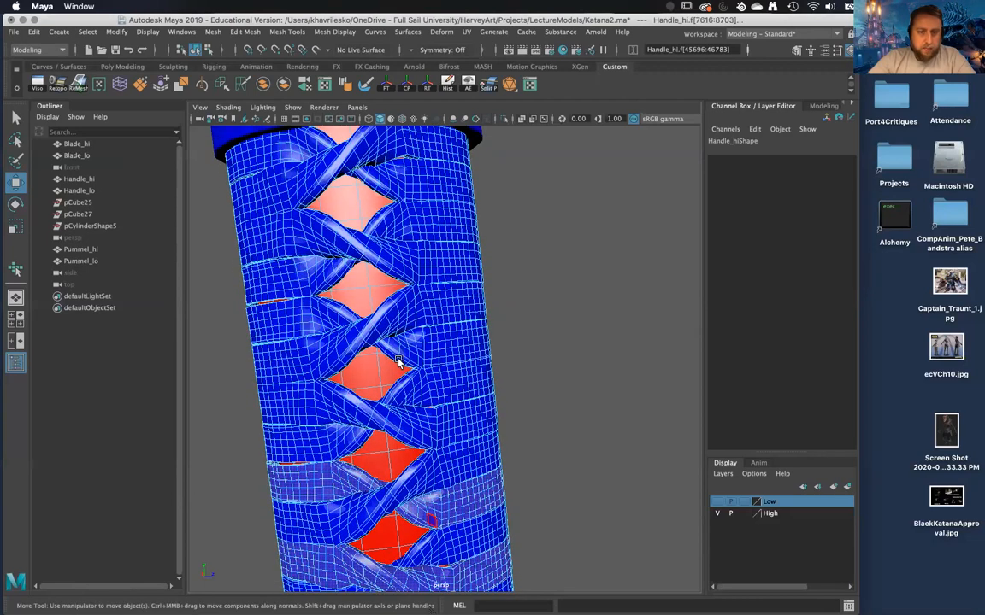
{"action": "double_click", "coordinate": [407, 419], "text": "shift"}
{"action": "double_click", "coordinate": [404, 356], "text": "shift"}
{"action": "double_click", "coordinate": [397, 267], "text": "shift"}
{"action": "middle_click_drag", "start_coordinate": [395, 189], "coordinate": [382, 273], "text": "alt"}
{"action": "double_click", "coordinate": [382, 272], "text": "shift"}
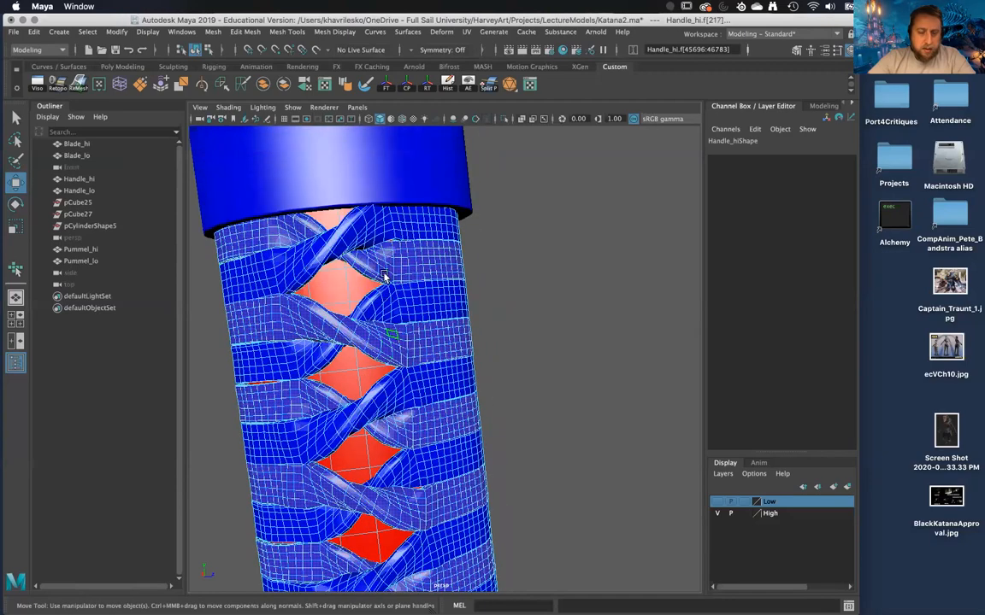
Assign a new Phong material to the selected wrap strands and set its color to green.
{"action": "scroll", "coordinate": [386, 278], "scroll_direction": "down", "scroll_amount": 8}
{"action": "middle_click_drag", "start_coordinate": [428, 535], "coordinate": [406, 273], "text": "alt"}
{"action": "scroll", "coordinate": [419, 385], "scroll_direction": "up", "scroll_amount": 8}
{"action": "mouse_move", "coordinate": [429, 488]}
{"action": "middle_mouse_down", "text": "alt"}
{"action": "mouse_move", "coordinate": [420, 426]}
{"action": "mouse_move", "coordinate": [435, 481]}
{"action": "middle_mouse_up", "text": "alt"}
{"action": "scroll", "coordinate": [451, 384], "scroll_direction": "down", "scroll_amount": 6}
{"action": "right_click_drag", "start_coordinate": [460, 358], "coordinate": [452, 590]}
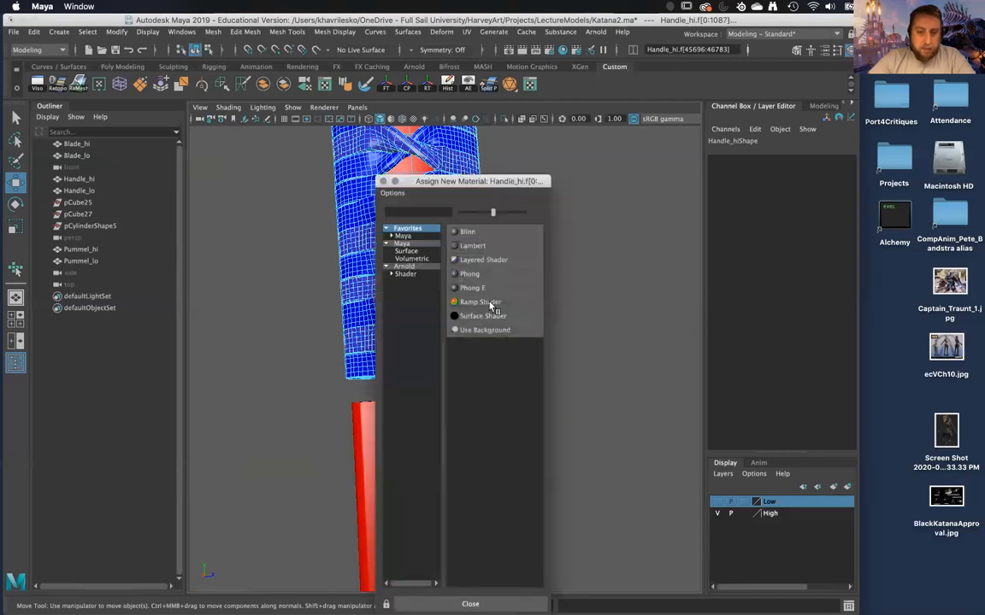
{"action": "left_click", "coordinate": [493, 275]}
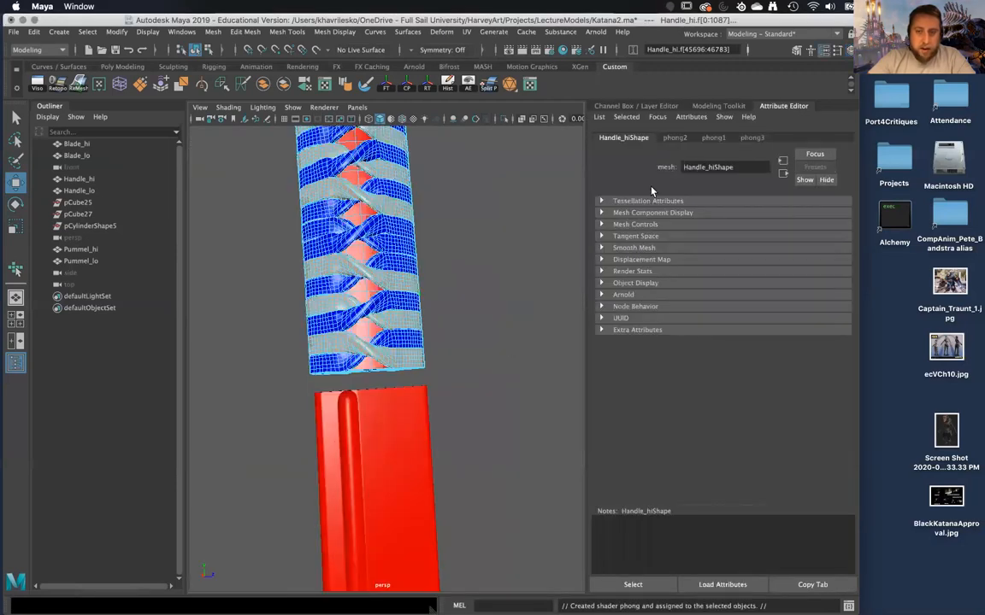
{"action": "left_click", "coordinate": [749, 139]}
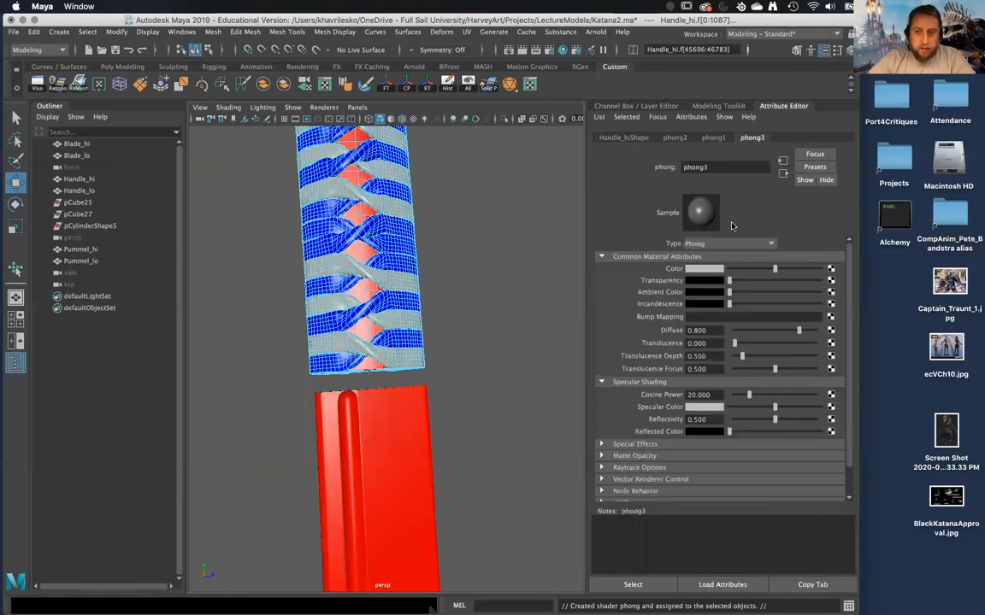
{"action": "left_click", "coordinate": [710, 272]}
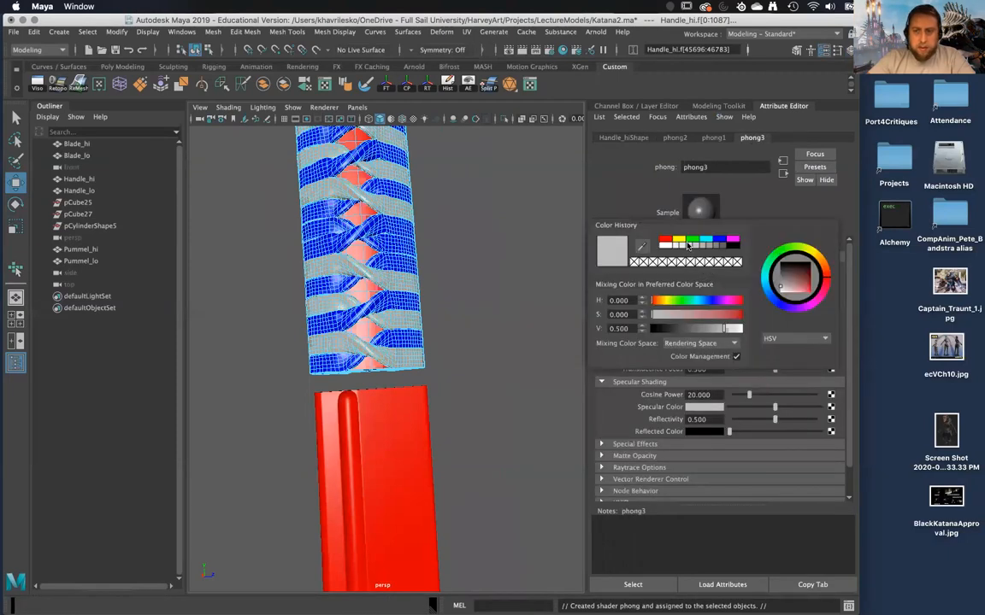
{"action": "left_click", "coordinate": [693, 242]}
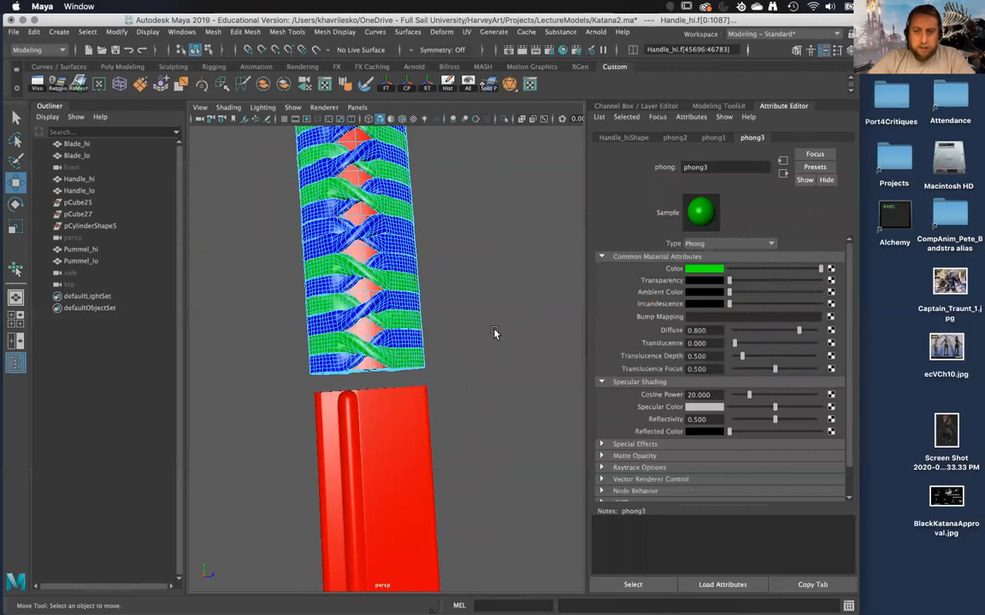
Select the faces of the missed blue strand near the blade end of Handle_hi that breaks the alternating wrap colors.
{"action": "left_click", "coordinate": [473, 312]}
{"action": "right_click_drag", "start_coordinate": [473, 312], "coordinate": [490, 369], "text": "alt"}
{"action": "right_click_drag", "start_coordinate": [449, 280], "coordinate": [508, 257]}
{"action": "scroll", "coordinate": [516, 295], "scroll_direction": "down", "scroll_amount": 10}
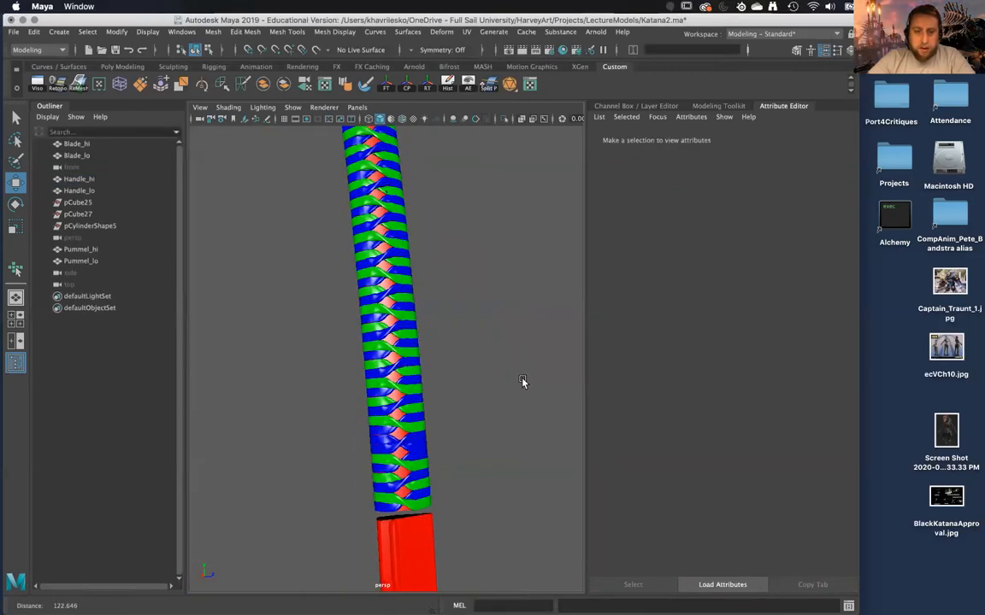
{"action": "right_click_drag", "start_coordinate": [518, 383], "coordinate": [518, 428], "text": "alt"}
{"action": "middle_click_drag", "start_coordinate": [503, 387], "coordinate": [494, 305], "text": "alt"}
{"action": "left_click", "coordinate": [427, 422]}
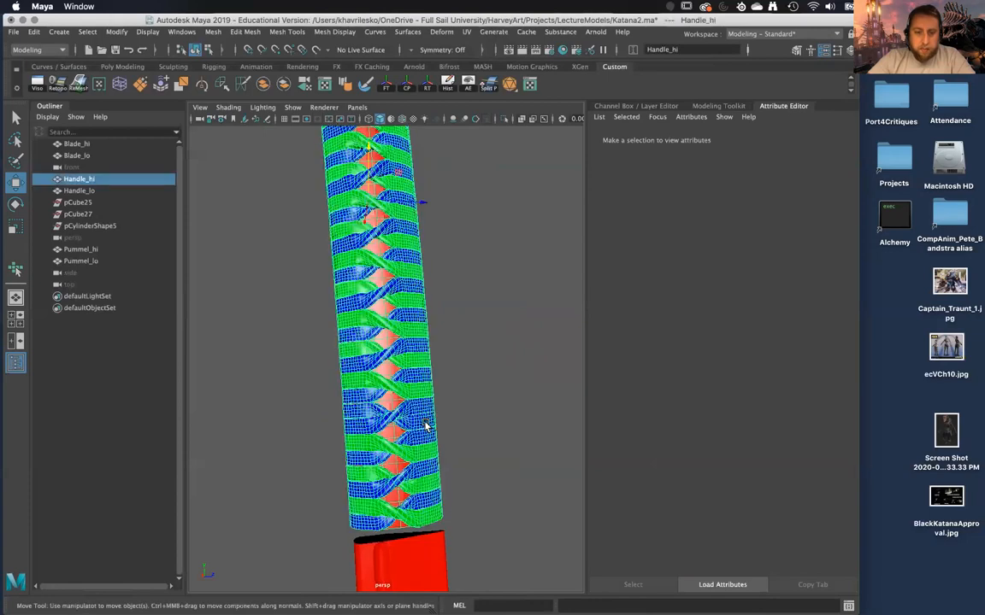
{"action": "right_click_drag", "start_coordinate": [427, 422], "coordinate": [422, 314]}
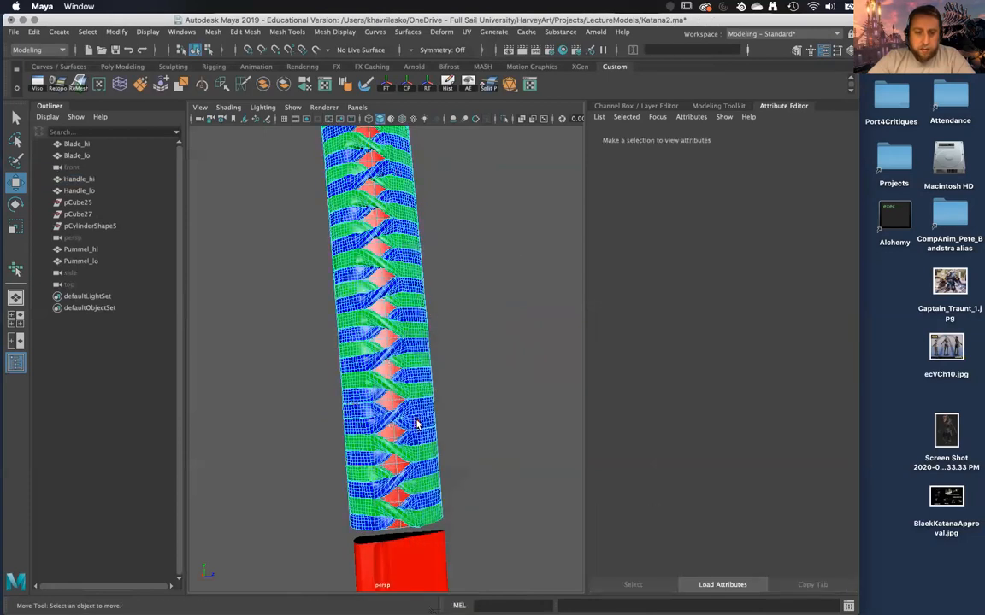
{"action": "double_click", "coordinate": [418, 420]}
{"action": "middle_click_drag", "start_coordinate": [419, 419], "coordinate": [434, 382], "text": "alt"}
{"action": "right_click_drag", "start_coordinate": [434, 382], "coordinate": [427, 406], "text": "alt"}
{"action": "middle_click_drag", "start_coordinate": [426, 406], "coordinate": [424, 410], "text": "alt"}
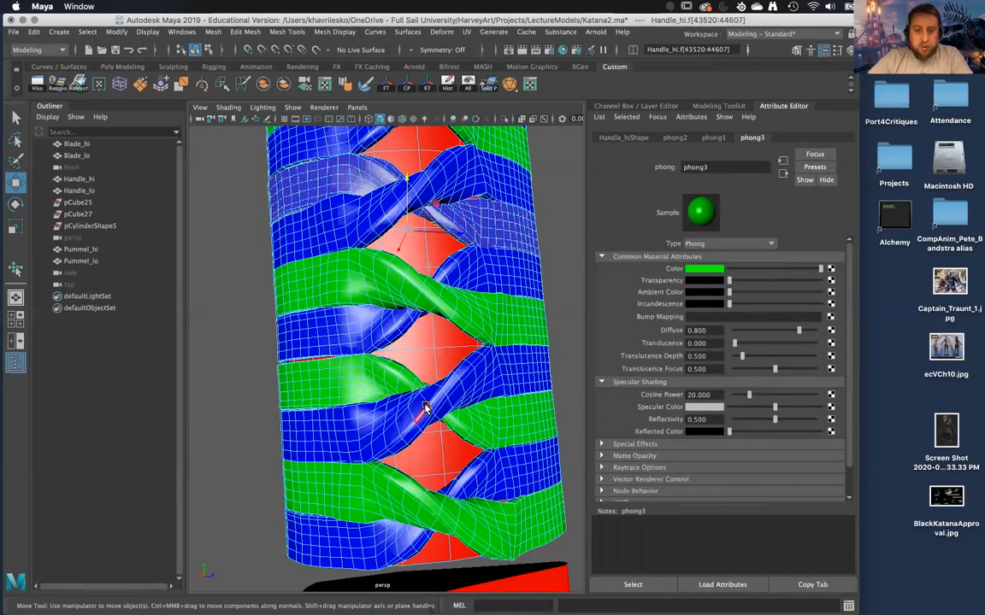
Assign the existing green phong3 material to the selected wrap strand.
{"action": "key", "text": "m"}
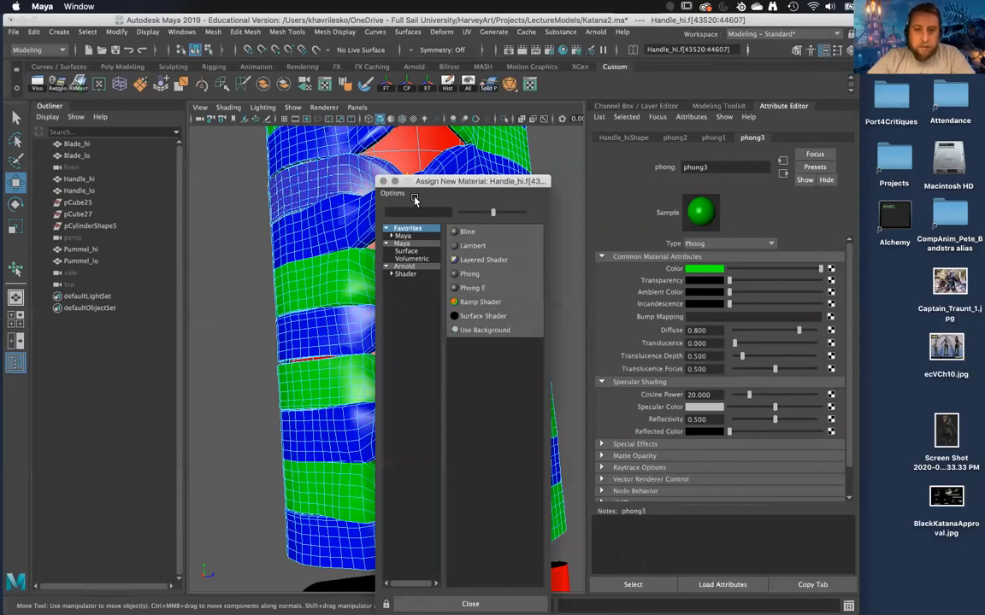
{"action": "left_click", "coordinate": [382, 182]}
{"action": "right_click_drag", "start_coordinate": [381, 253], "coordinate": [421, 297], "text": "alt"}
{"action": "middle_click_drag", "start_coordinate": [421, 297], "coordinate": [426, 305], "text": "alt"}
{"action": "right_click_drag", "start_coordinate": [449, 305], "coordinate": [550, 565]}
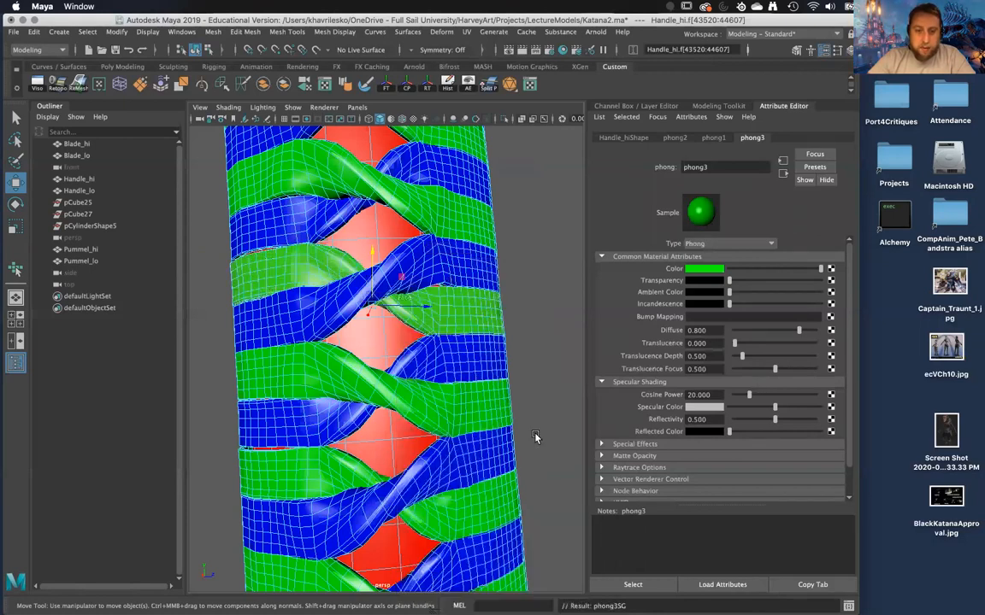
{"action": "left_click", "coordinate": [536, 435]}
Examine the alternating green and blue wrap along the whole handle, from the pommel to the blade.
{"action": "right_click_drag", "start_coordinate": [535, 435], "coordinate": [484, 324], "text": "alt"}
{"action": "mouse_move", "coordinate": [390, 299]}
{"action": "right_mouse_down"}
{"action": "mouse_move", "coordinate": [450, 264]}
{"action": "mouse_move", "coordinate": [438, 272]}
{"action": "right_mouse_up"}
{"action": "mouse_move", "coordinate": [437, 272]}
{"action": "left_mouse_down", "text": "alt"}
{"action": "mouse_move", "coordinate": [462, 328]}
{"action": "mouse_move", "coordinate": [454, 335]}
{"action": "mouse_move", "coordinate": [361, 347]}
{"action": "mouse_move", "coordinate": [458, 335]}
{"action": "left_mouse_up", "text": "alt"}
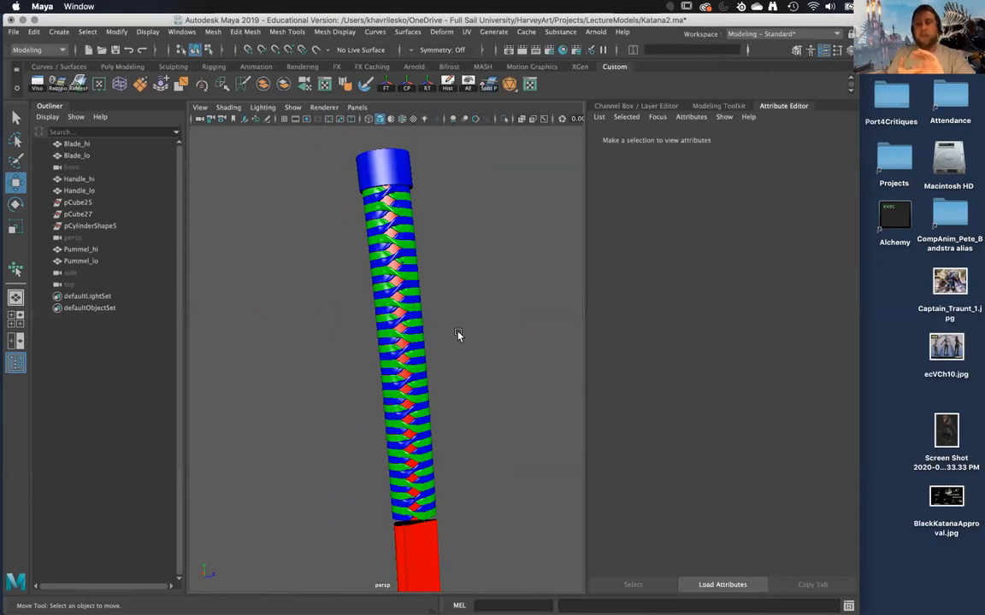
{"action": "left_click_drag", "start_coordinate": [455, 385], "coordinate": [433, 405], "text": "alt"}
{"action": "scroll", "coordinate": [442, 532], "scroll_direction": "up", "scroll_amount": 8}
{"action": "scroll", "coordinate": [433, 440], "scroll_direction": "down", "scroll_amount": 5}
{"action": "scroll", "coordinate": [426, 407], "scroll_direction": "up", "scroll_amount": 5}
{"action": "scroll", "coordinate": [425, 407], "scroll_direction": "down", "scroll_amount": 10}
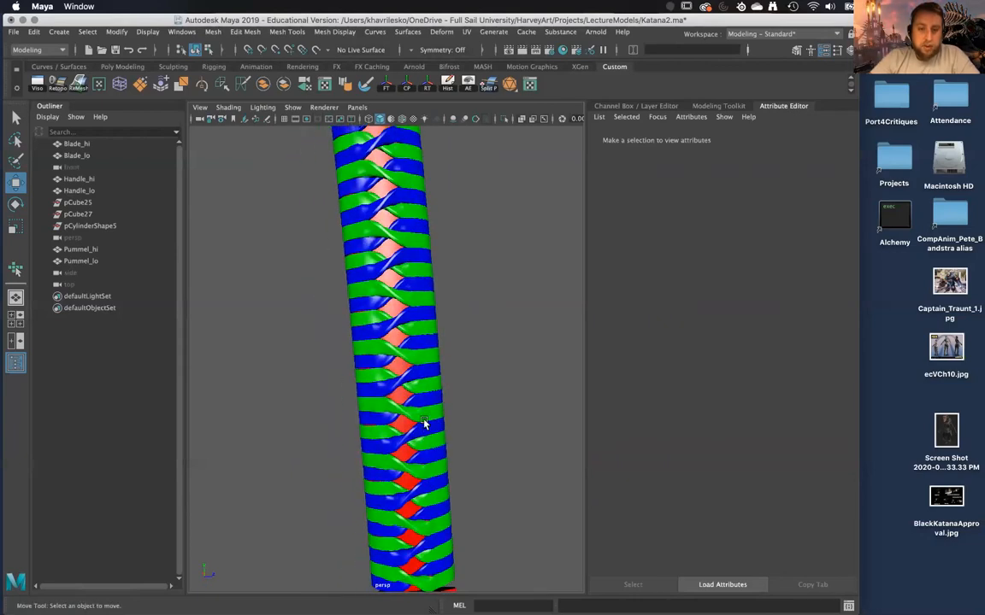
{"action": "left_click_drag", "start_coordinate": [407, 347], "coordinate": [416, 466], "text": "alt"}
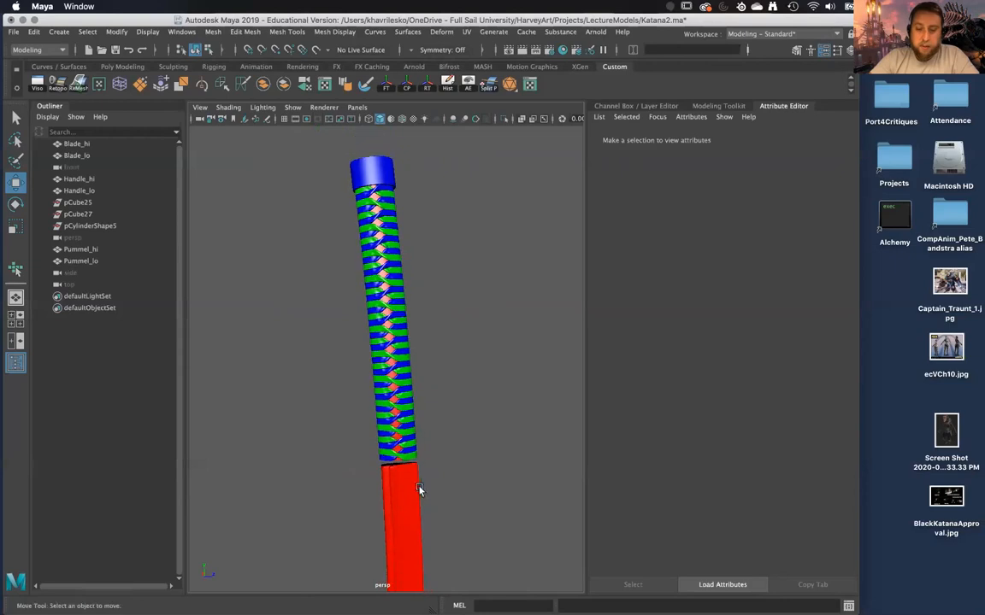
{"action": "left_click", "coordinate": [413, 455]}
{"action": "left_click", "coordinate": [411, 448], "text": "shift"}
{"action": "left_click_drag", "start_coordinate": [453, 420], "coordinate": [446, 488], "text": "alt"}
{"action": "scroll", "coordinate": [470, 474], "scroll_direction": "up", "scroll_amount": 5}
{"action": "scroll", "coordinate": [468, 473], "scroll_direction": "down", "scroll_amount": 3}
{"action": "left_click", "coordinate": [445, 440]}
{"action": "scroll", "coordinate": [445, 466], "scroll_direction": "up", "scroll_amount": 5}
{"action": "scroll", "coordinate": [444, 466], "scroll_direction": "down", "scroll_amount": 8}
{"action": "scroll", "coordinate": [421, 452], "scroll_direction": "up", "scroll_amount": 8}
Export the selected high-poly blade, handle and pommel as FBX, overwriting Katana_hi.fbx.
{"action": "left_click_drag", "start_coordinate": [317, 167], "coordinate": [462, 569]}
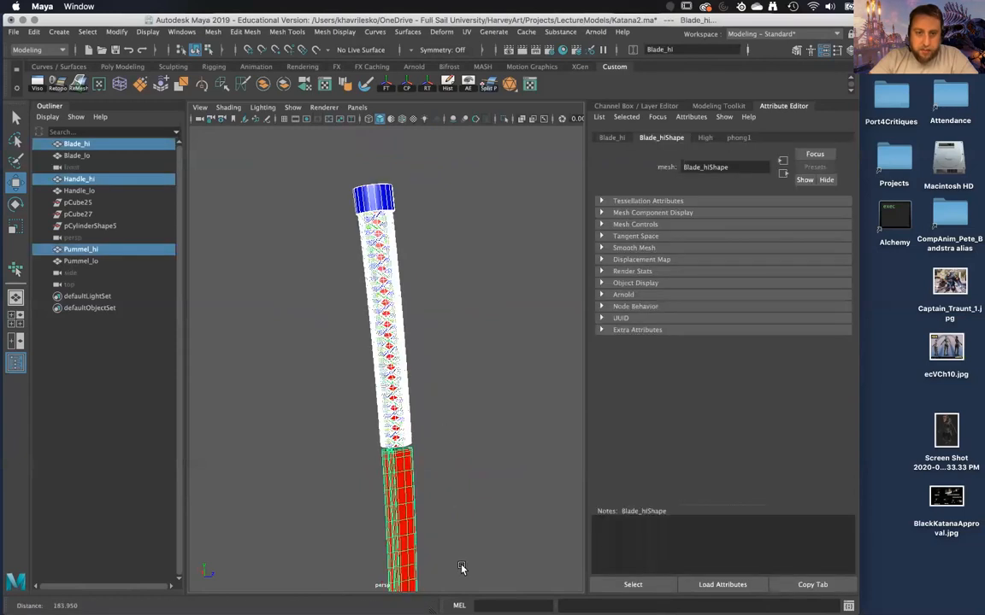
{"action": "left_click", "coordinate": [14, 33]}
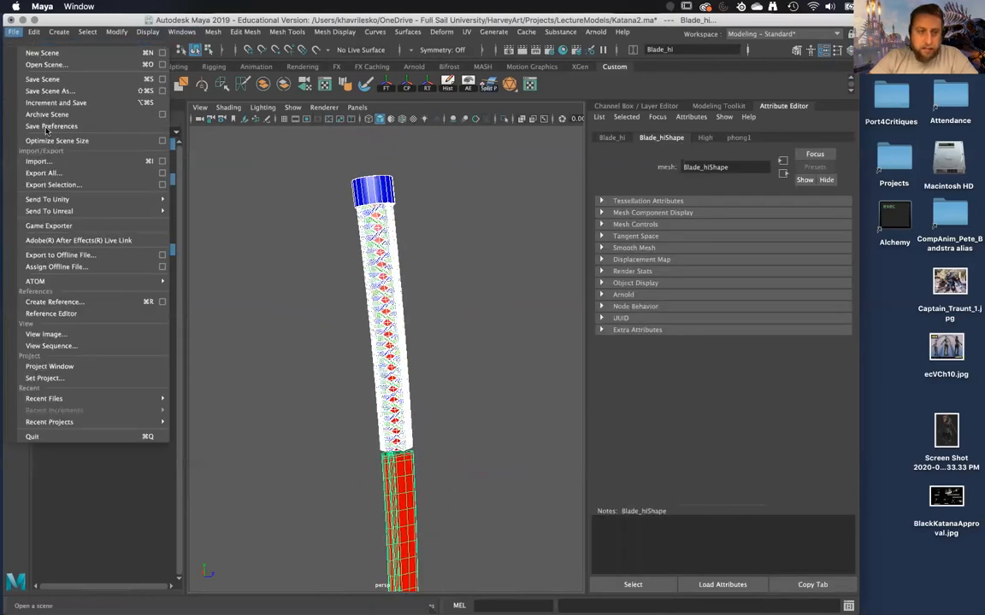
{"action": "left_click", "coordinate": [53, 185]}
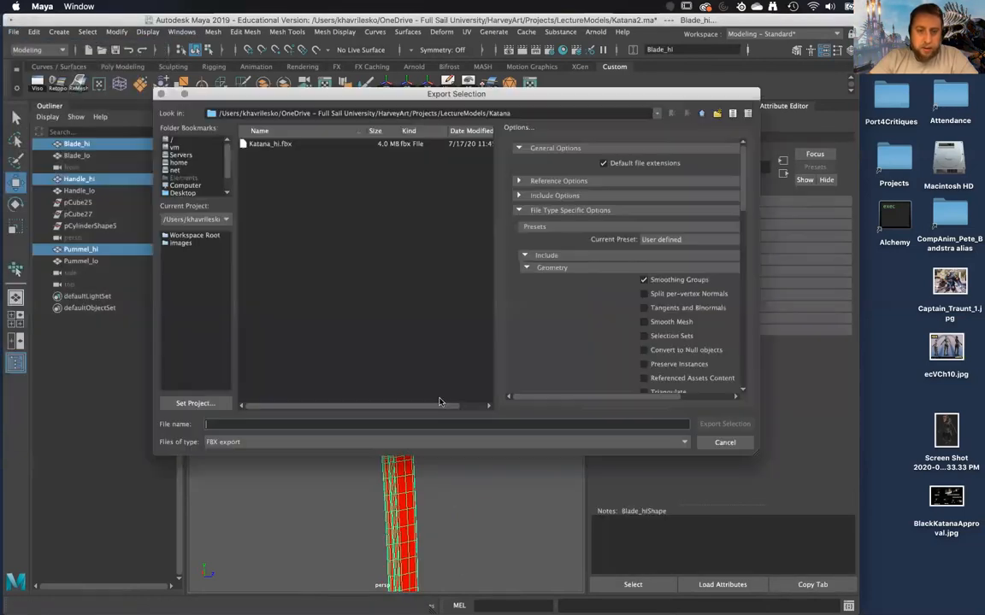
{"action": "left_click", "coordinate": [288, 145]}
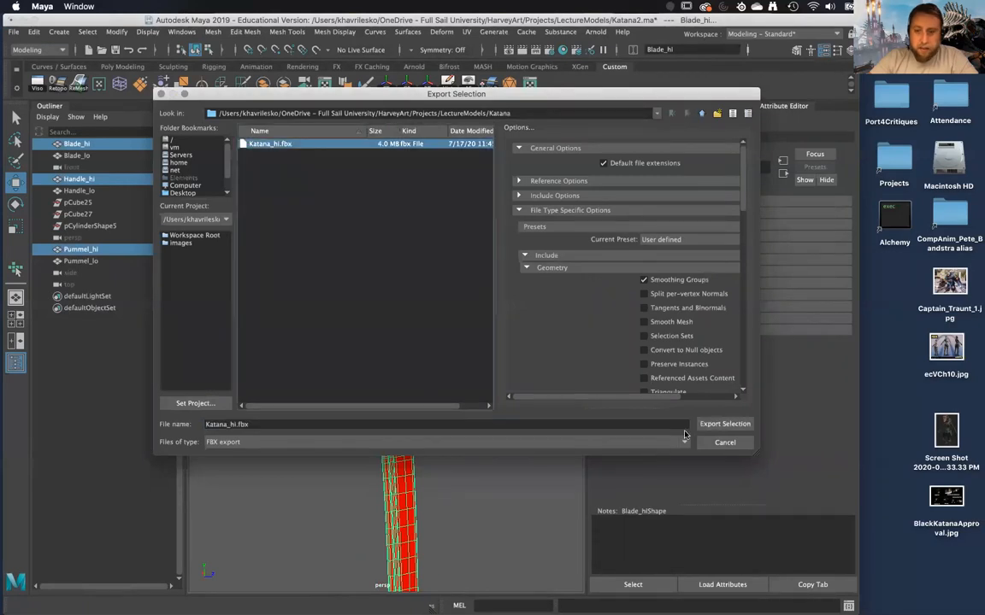
{"action": "left_click", "coordinate": [726, 424]}
{"action": "left_click", "coordinate": [444, 276]}
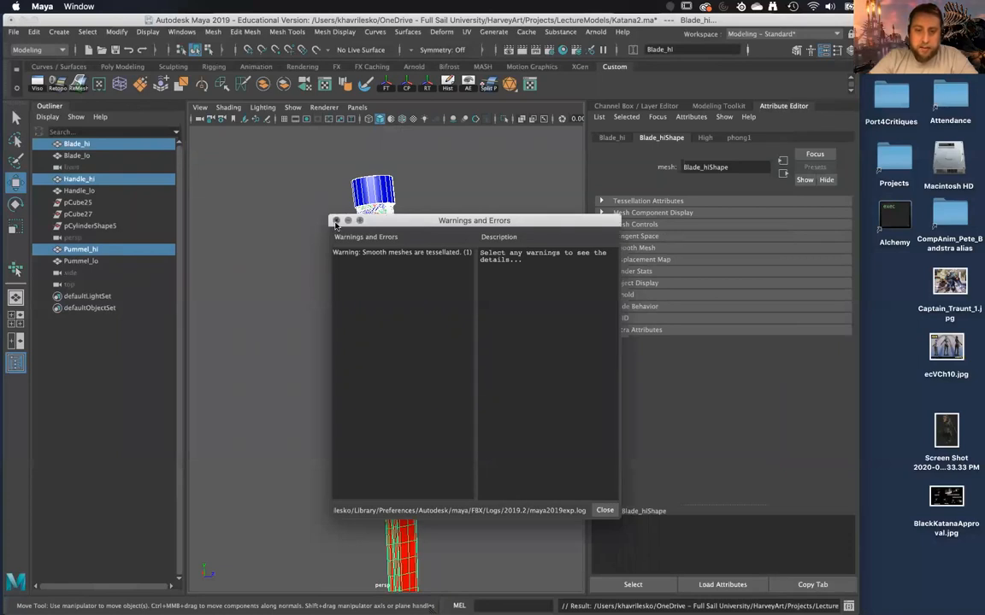
{"action": "left_click", "coordinate": [336, 221]}
Select Blade_hi, Handle_hi and Pummel_hi and turn off their smooth mesh preview.
{"action": "left_click", "coordinate": [436, 371]}
{"action": "left_click_drag", "start_coordinate": [438, 374], "coordinate": [442, 401], "text": "alt"}
{"action": "left_click", "coordinate": [410, 441]}
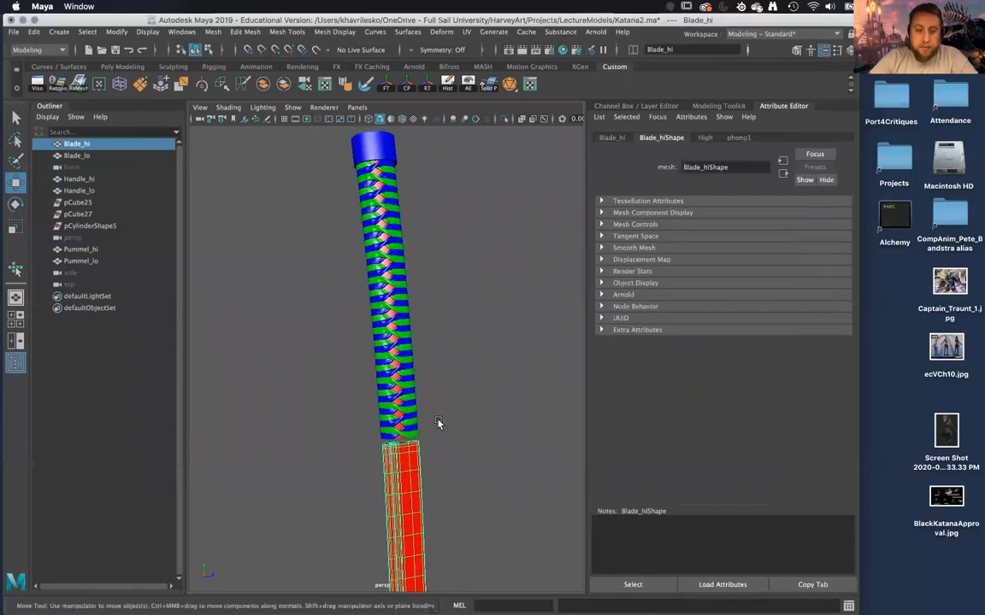
{"action": "left_click_drag", "start_coordinate": [343, 131], "coordinate": [504, 530]}
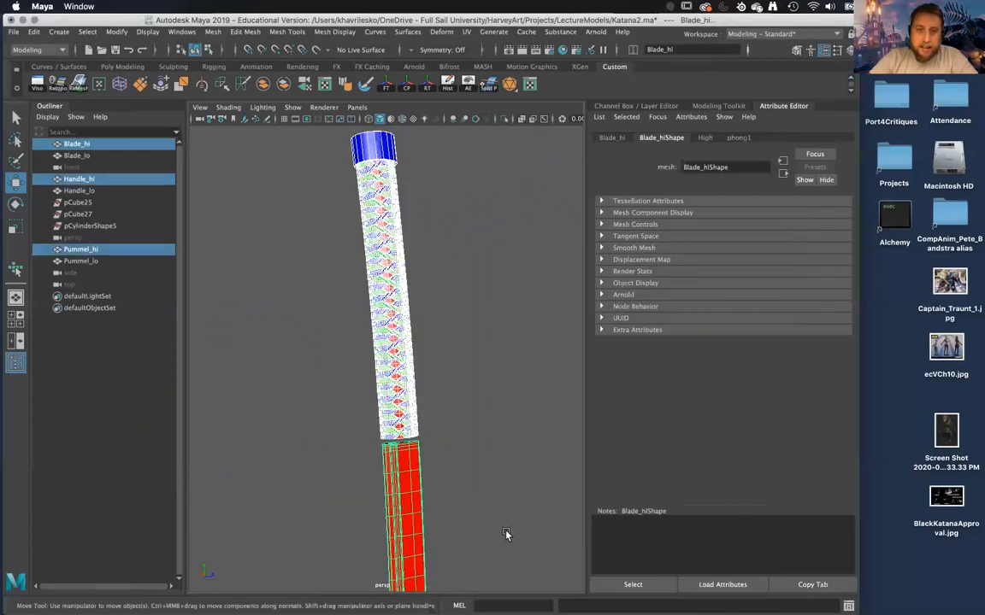
{"action": "key", "text": "1"}
{"action": "left_click", "coordinate": [490, 463]}
{"action": "middle_click_drag", "start_coordinate": [476, 542], "coordinate": [471, 479], "text": "alt"}
{"action": "scroll", "coordinate": [471, 479], "scroll_direction": "up", "scroll_amount": 10}
{"action": "left_click", "coordinate": [446, 492]}
{"action": "left_click", "coordinate": [453, 402]}
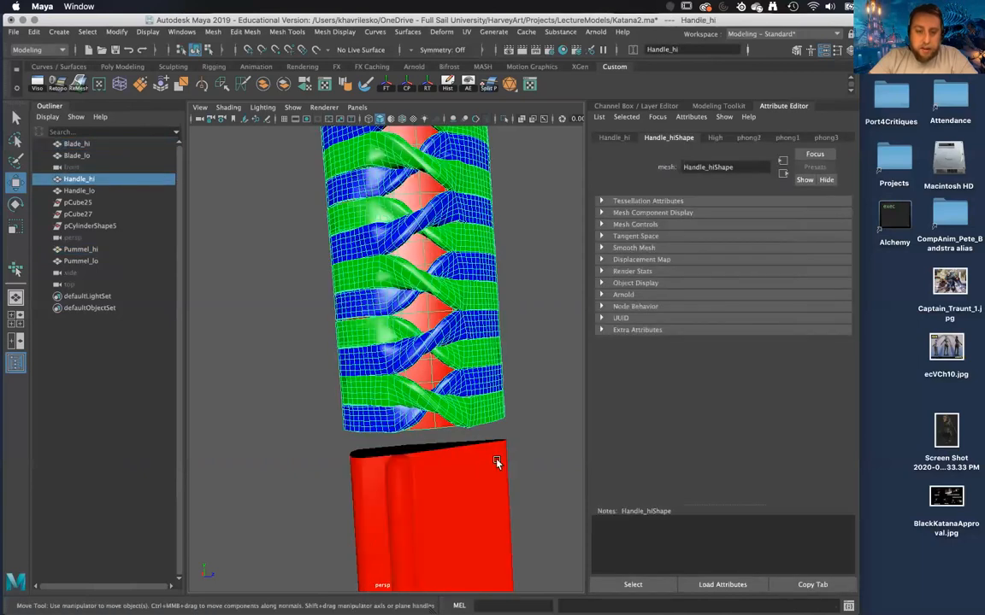
{"action": "scroll", "coordinate": [474, 456], "scroll_direction": "up", "scroll_amount": 8}
{"action": "scroll", "coordinate": [474, 455], "scroll_direction": "down", "scroll_amount": 10}
Turn off smooth preview on Blade_hi and apply Smooth to its mesh with 1 division.
{"action": "left_click", "coordinate": [419, 404]}
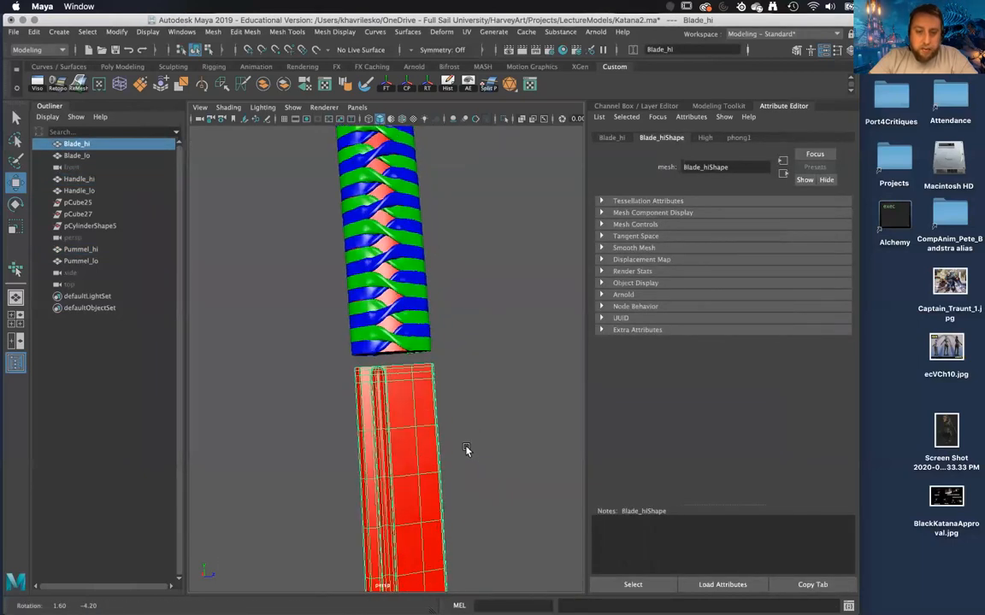
{"action": "left_click_drag", "start_coordinate": [462, 451], "coordinate": [448, 400], "text": "alt"}
{"action": "scroll", "coordinate": [462, 470], "scroll_direction": "up", "scroll_amount": 6}
{"action": "scroll", "coordinate": [451, 459], "scroll_direction": "down", "scroll_amount": 4}
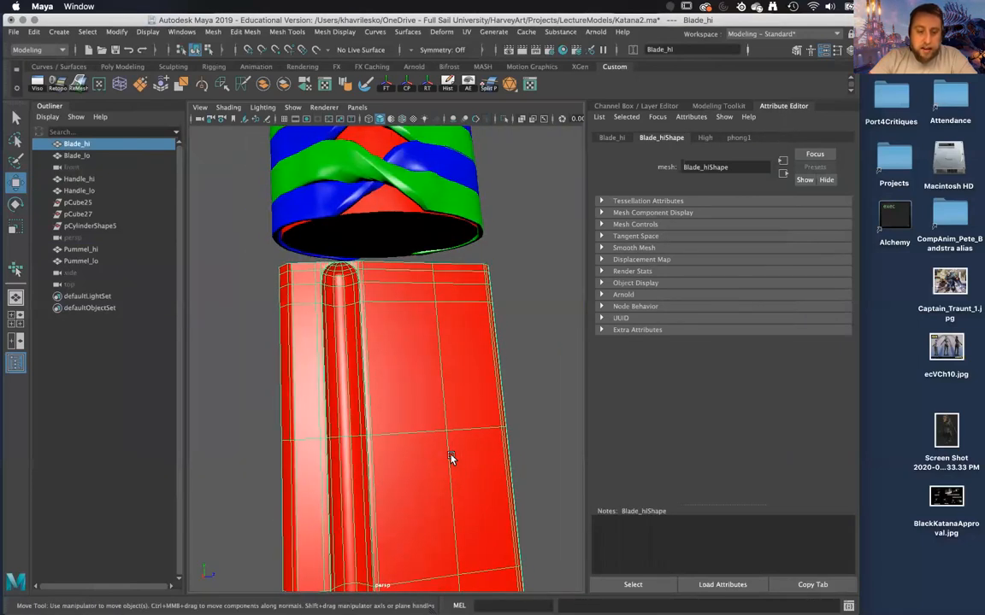
{"action": "key", "text": "1"}
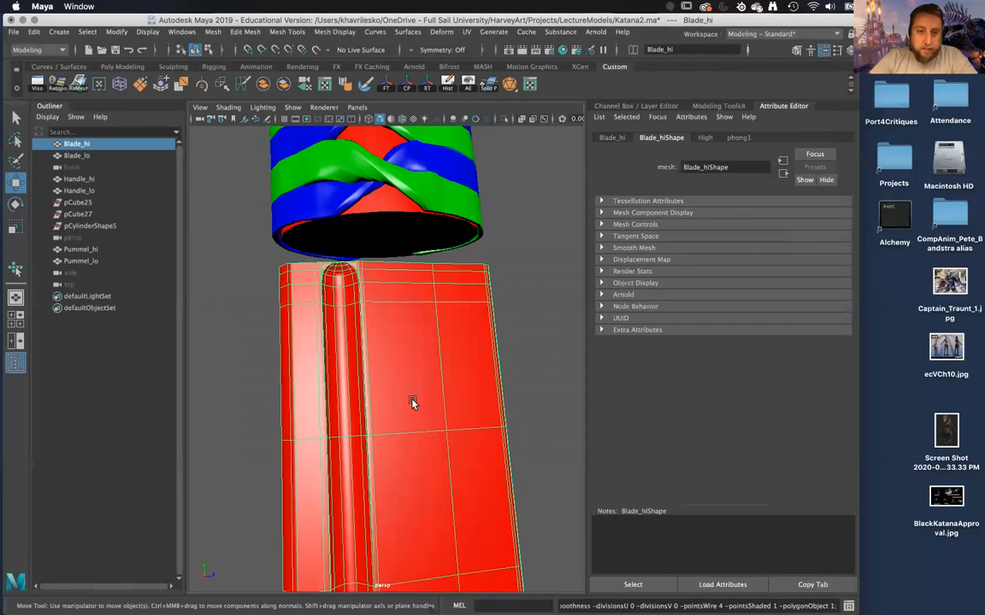
{"action": "left_click", "coordinate": [212, 33]}
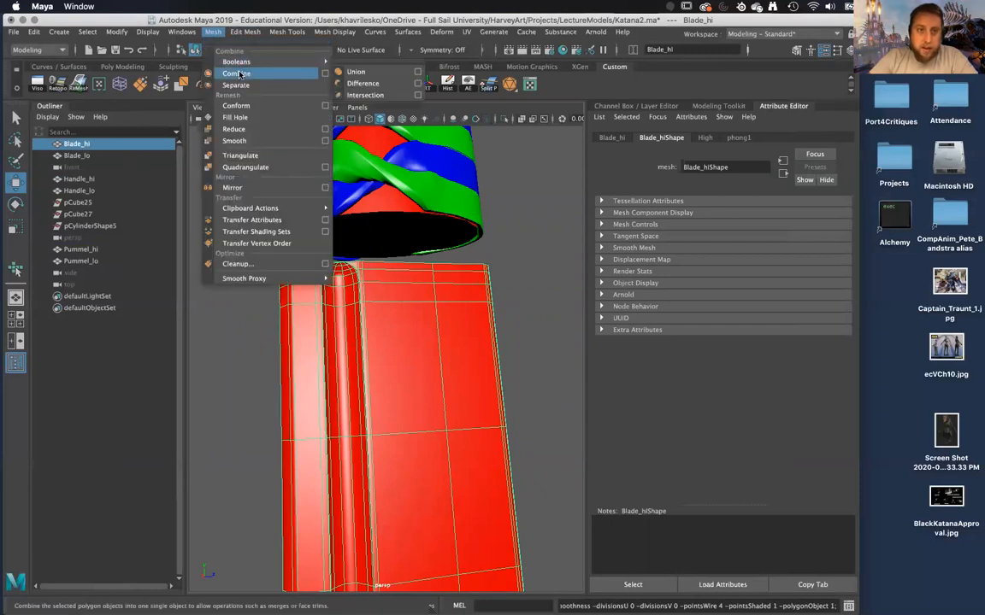
{"action": "left_click", "coordinate": [234, 141]}
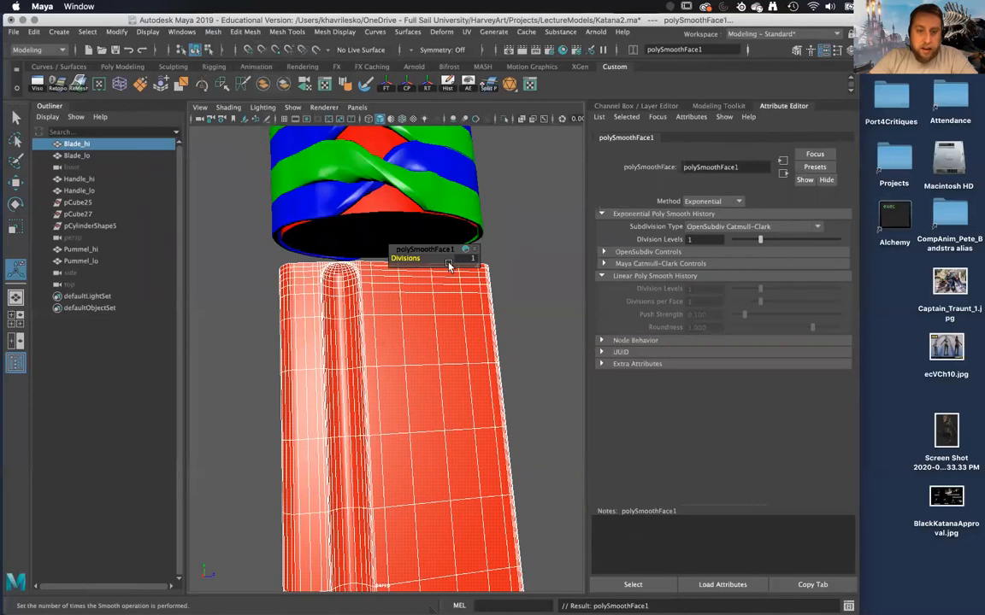
{"action": "left_click", "coordinate": [547, 331]}
{"action": "left_click_drag", "start_coordinate": [541, 330], "coordinate": [460, 310], "text": "alt"}
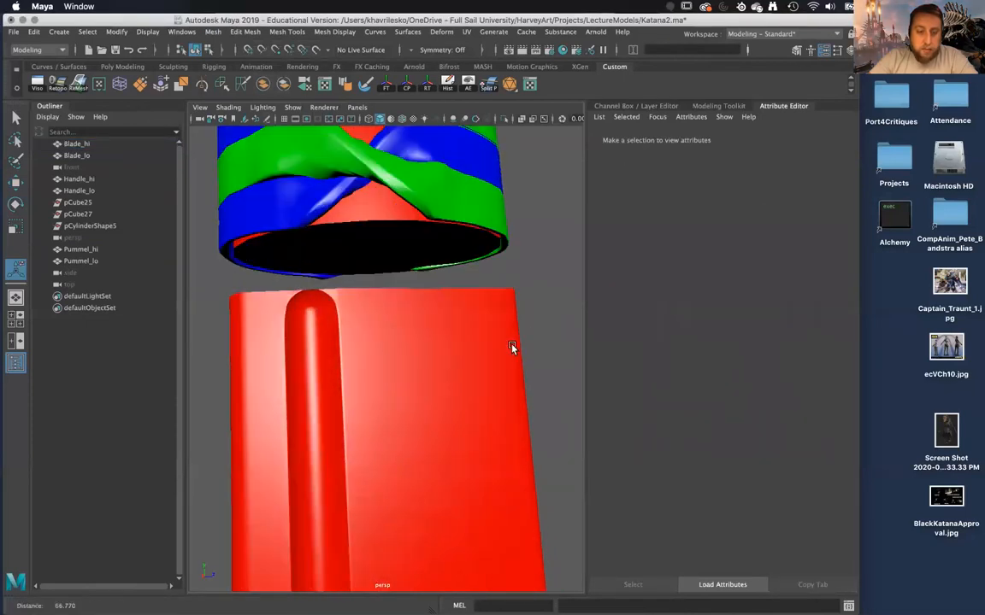
Apply Smooth with 1 division to Handle_hi.
{"action": "left_click", "coordinate": [473, 354]}
{"action": "left_click_drag", "start_coordinate": [472, 354], "coordinate": [489, 201], "text": "alt"}
{"action": "right_click_drag", "start_coordinate": [469, 253], "coordinate": [465, 295], "text": "alt"}
{"action": "left_click_drag", "start_coordinate": [464, 295], "coordinate": [462, 343], "text": "alt"}
{"action": "middle_click_drag", "start_coordinate": [461, 343], "coordinate": [474, 239], "text": "alt"}
{"action": "right_click_drag", "start_coordinate": [474, 239], "coordinate": [496, 381], "text": "alt"}
{"action": "left_click", "coordinate": [426, 382]}
{"action": "mouse_move", "coordinate": [426, 382]}
{"action": "left_mouse_down", "text": "alt"}
{"action": "mouse_move", "coordinate": [435, 404]}
{"action": "mouse_move", "coordinate": [442, 339]}
{"action": "mouse_move", "coordinate": [424, 374]}
{"action": "mouse_move", "coordinate": [429, 367]}
{"action": "left_mouse_up", "text": "alt"}
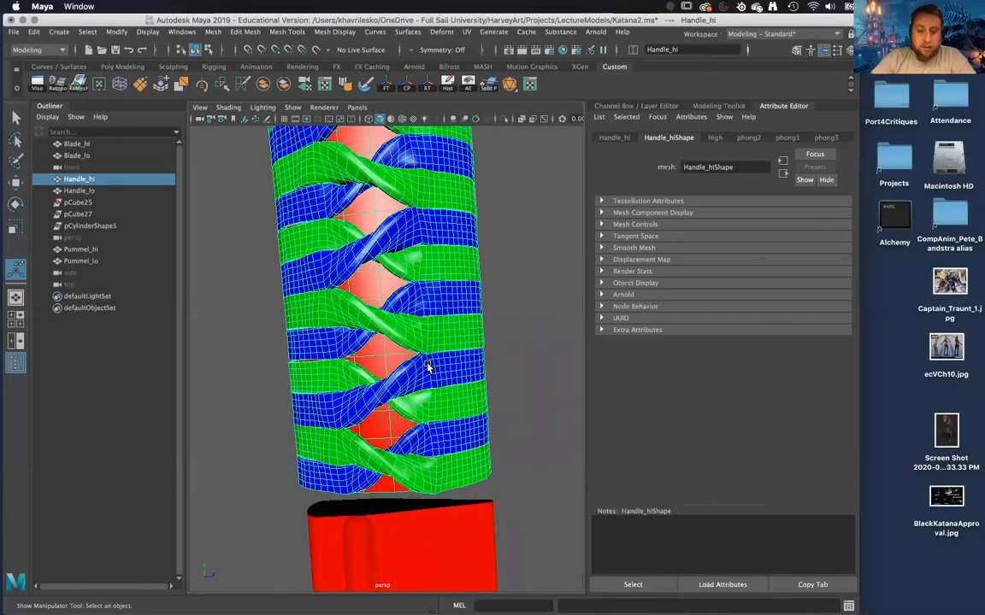
{"action": "key", "text": "g"}
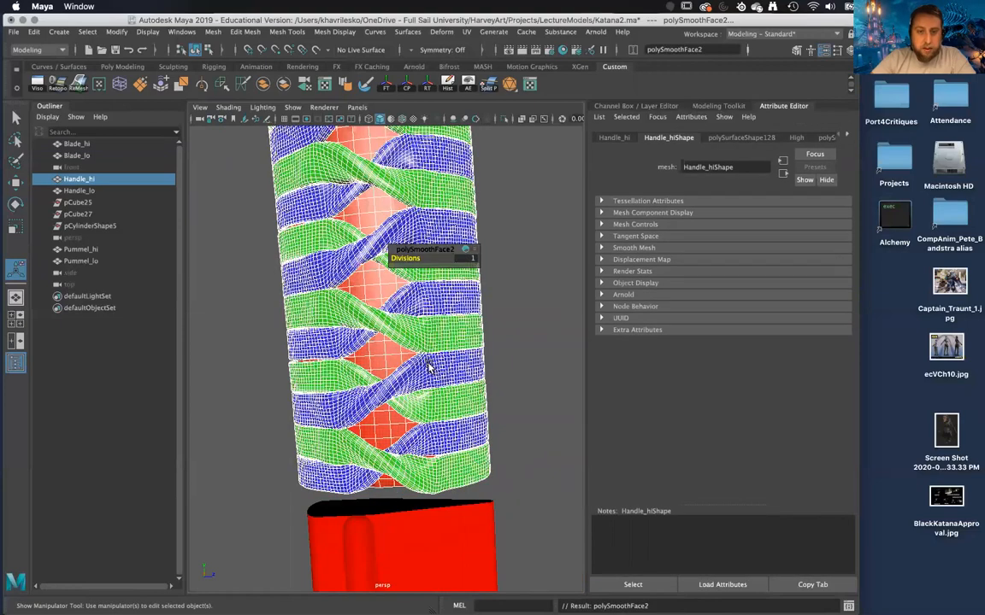
{"action": "left_click", "coordinate": [505, 350]}
Examine the surface of the handle wrap up close, from the blade end to the pommel.
{"action": "scroll", "coordinate": [509, 347], "scroll_direction": "up", "scroll_amount": 4}
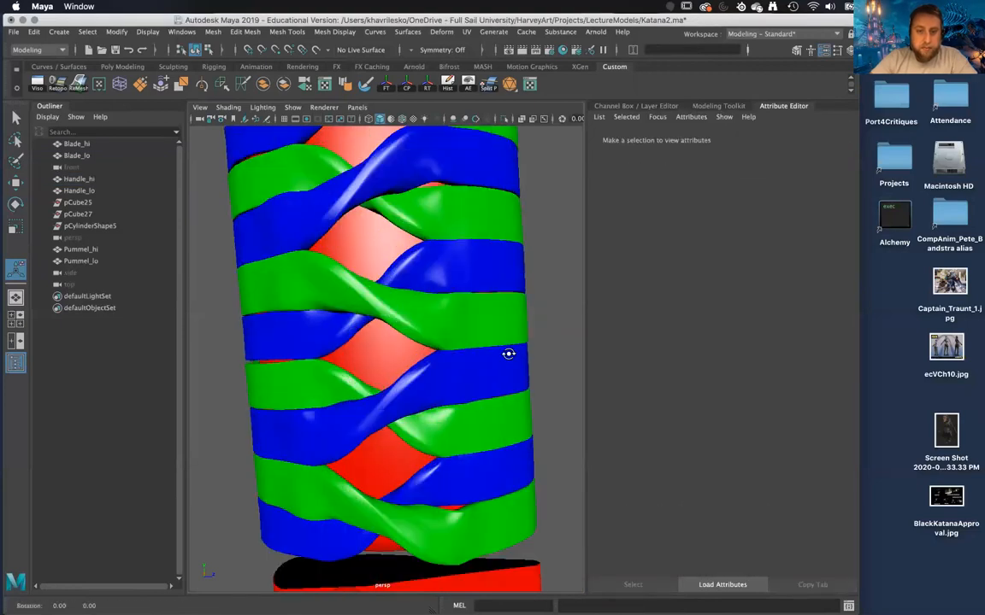
{"action": "left_click_drag", "start_coordinate": [509, 354], "coordinate": [512, 352], "text": "alt"}
{"action": "right_click_drag", "start_coordinate": [511, 352], "coordinate": [493, 314], "text": "alt"}
{"action": "middle_click_drag", "start_coordinate": [493, 314], "coordinate": [479, 394], "text": "alt"}
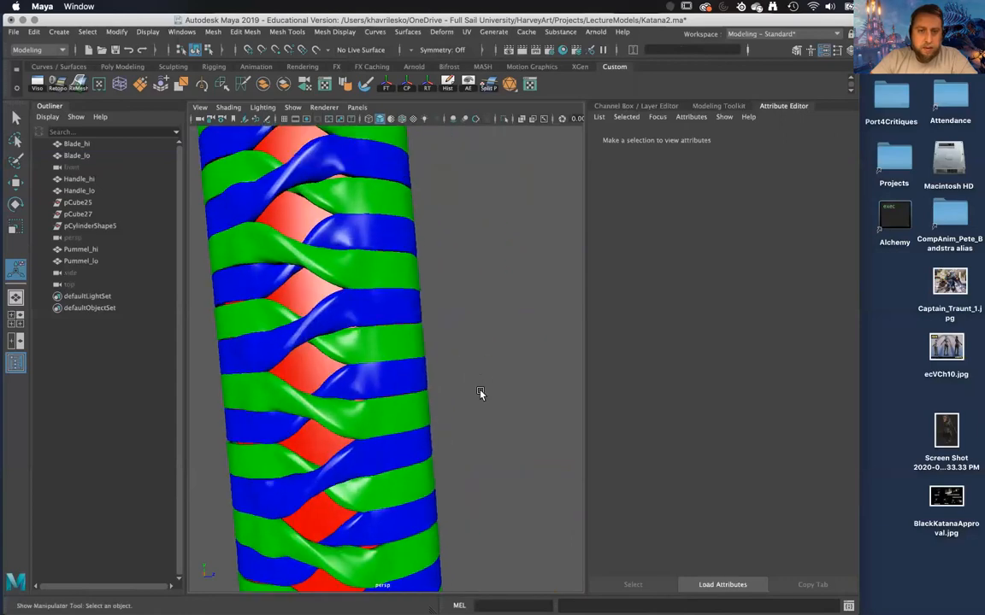
{"action": "key", "text": "z"}
{"action": "key", "text": "z"}
{"action": "middle_click_drag", "start_coordinate": [394, 306], "coordinate": [428, 458], "text": "alt"}
{"action": "middle_click_drag", "start_coordinate": [421, 321], "coordinate": [396, 284], "text": "alt"}
{"action": "left_click", "coordinate": [512, 393]}
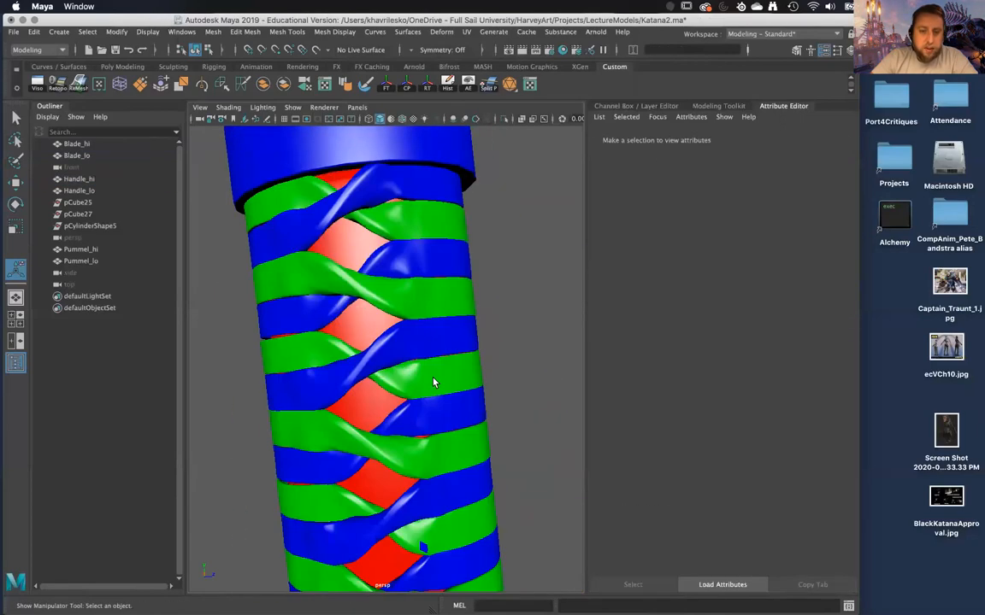
{"action": "left_click", "coordinate": [433, 378]}
{"action": "middle_click_drag", "start_coordinate": [484, 405], "coordinate": [475, 369], "text": "alt"}
{"action": "left_click", "coordinate": [473, 369]}
{"action": "right_click_drag", "start_coordinate": [462, 369], "coordinate": [457, 334], "text": "alt"}
{"action": "left_click_drag", "start_coordinate": [458, 334], "coordinate": [456, 300], "text": "alt"}
{"action": "mouse_move", "coordinate": [456, 301]}
{"action": "right_mouse_down", "text": "alt"}
{"action": "mouse_move", "coordinate": [450, 339]}
{"action": "mouse_move", "coordinate": [437, 295]}
{"action": "right_mouse_up", "text": "alt"}
{"action": "left_click_drag", "start_coordinate": [445, 312], "coordinate": [359, 206], "text": "alt"}
Try to smooth Pummel_hi with 1 division.
{"action": "left_click", "coordinate": [359, 176]}
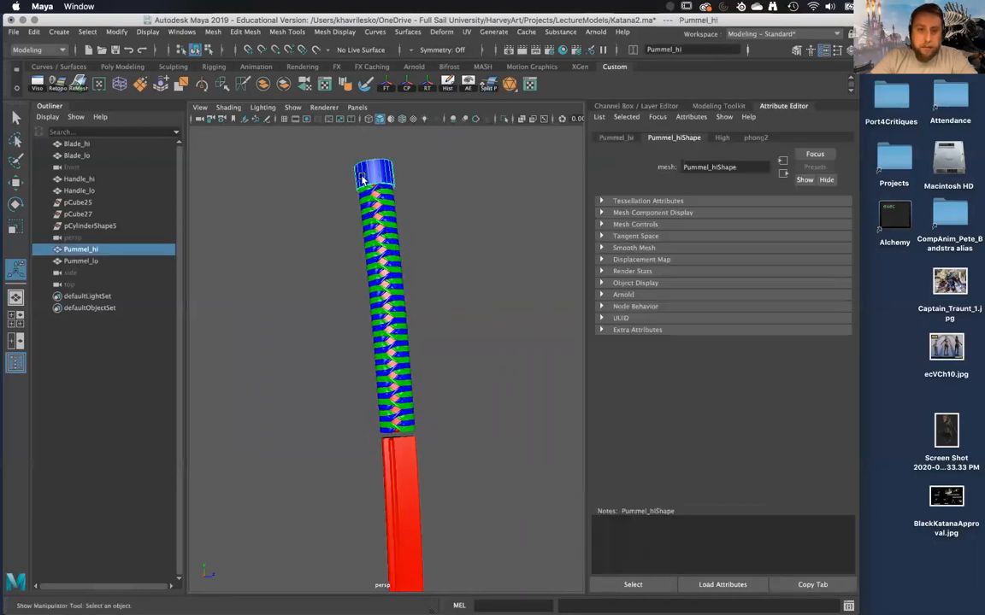
{"action": "middle_click_drag", "start_coordinate": [451, 213], "coordinate": [459, 325], "text": "alt"}
{"action": "right_click_drag", "start_coordinate": [460, 325], "coordinate": [465, 398], "text": "alt"}
{"action": "middle_click_drag", "start_coordinate": [445, 274], "coordinate": [459, 361], "text": "alt"}
{"action": "right_click_drag", "start_coordinate": [459, 361], "coordinate": [464, 384], "text": "alt"}
{"action": "left_click_drag", "start_coordinate": [463, 359], "coordinate": [465, 368], "text": "alt"}
{"action": "left_click_drag", "start_coordinate": [441, 333], "coordinate": [444, 335], "text": "alt"}
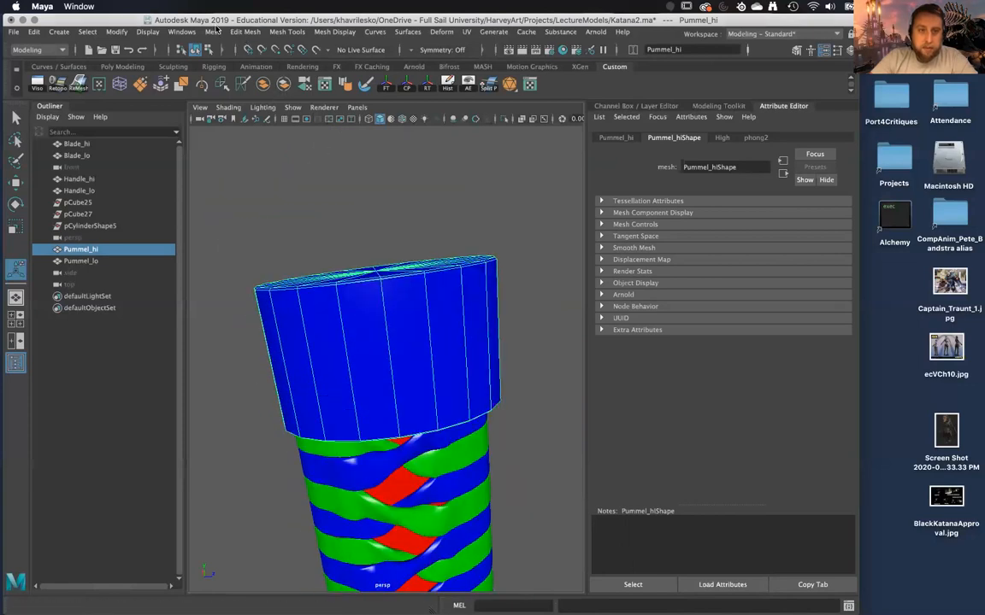
{"action": "left_click", "coordinate": [213, 32]}
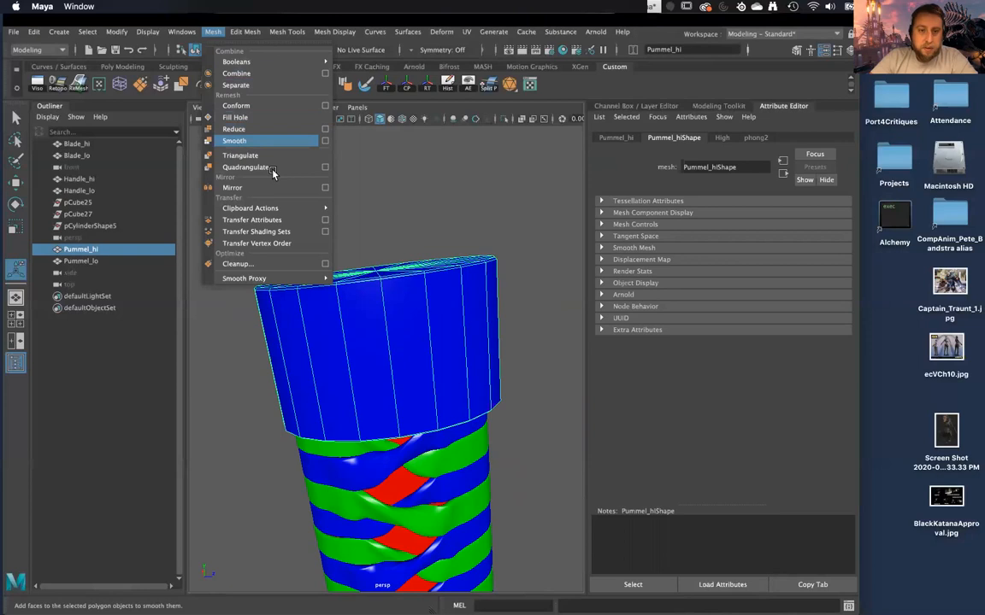
{"action": "left_click", "coordinate": [261, 141]}
{"action": "left_click", "coordinate": [521, 312]}
{"action": "left_click_drag", "start_coordinate": [516, 317], "coordinate": [419, 306], "text": "alt"}
{"action": "left_click", "coordinate": [420, 333]}
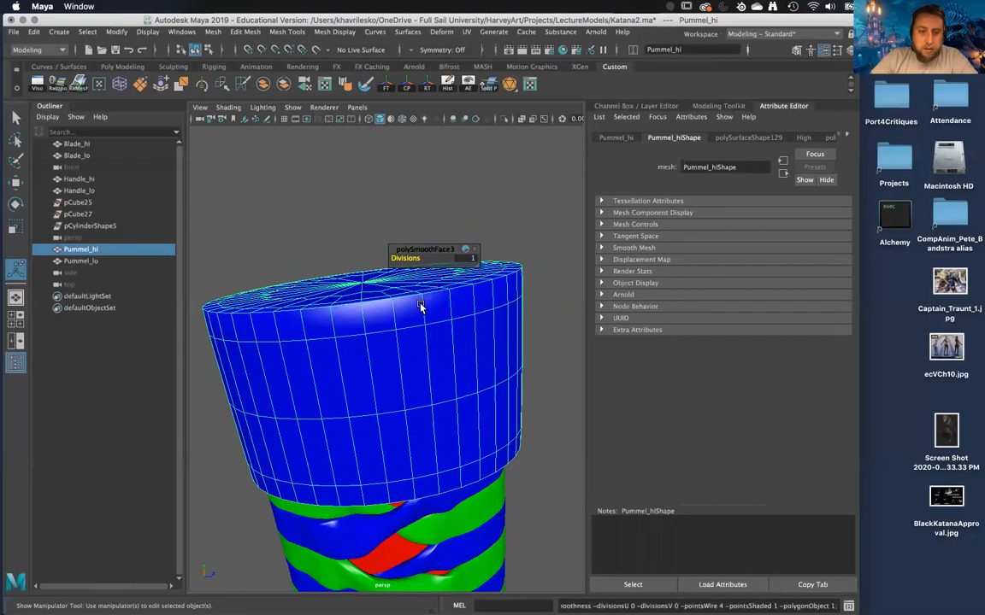
Undo the smoothing of Pummel_hi.
{"action": "key", "text": "z"}
{"action": "key", "text": "z"}
{"action": "key", "text": "z"}
{"action": "left_click", "coordinate": [426, 289]}
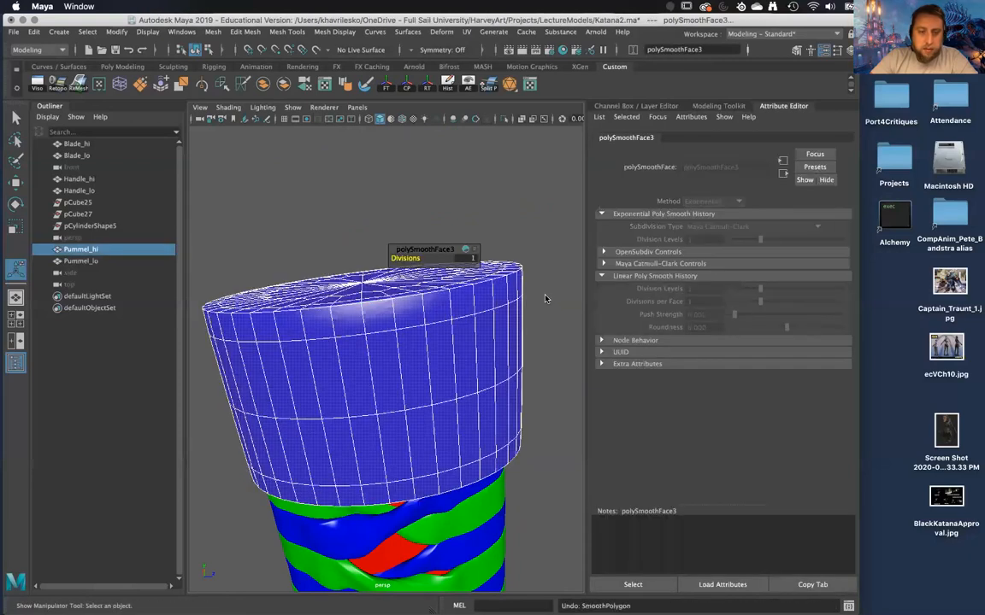
Insert edge loops on Pummel_hi close to the rim of the cap and close to its handle-side edge.
{"action": "key", "text": "f"}
{"action": "left_click_drag", "start_coordinate": [427, 289], "coordinate": [393, 267], "text": "alt"}
{"action": "right_click_drag", "start_coordinate": [393, 267], "coordinate": [431, 239]}
{"action": "right_click_drag", "start_coordinate": [338, 247], "coordinate": [271, 236], "text": "shift"}
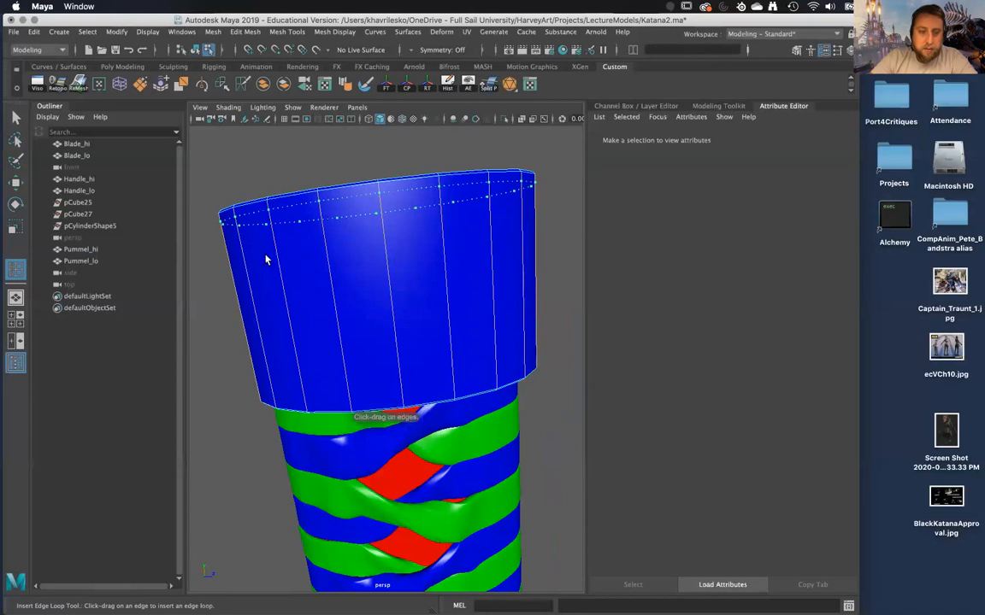
{"action": "left_click", "coordinate": [265, 259]}
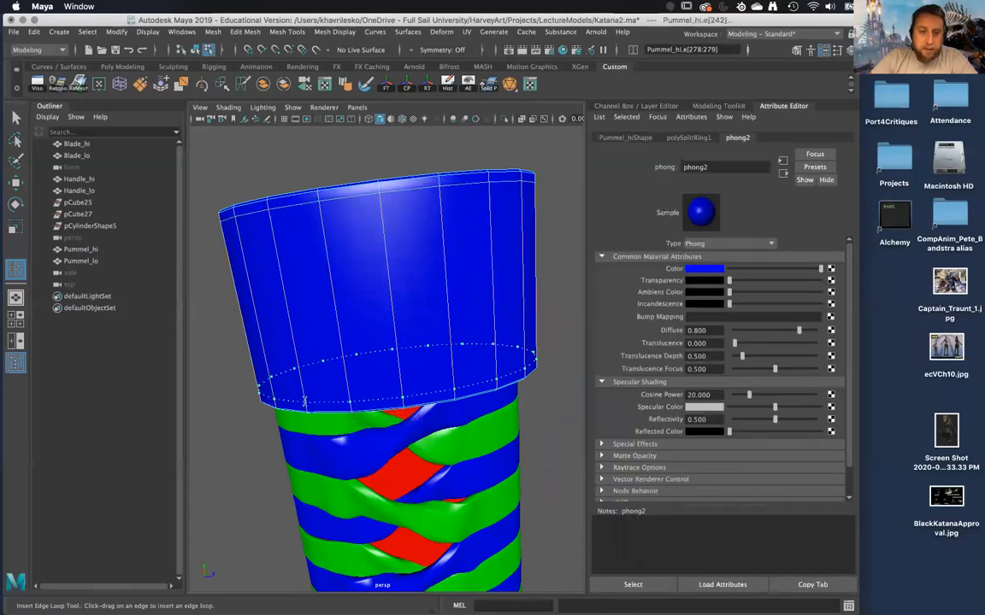
{"action": "mouse_move", "coordinate": [378, 365]}
{"action": "left_mouse_down", "text": "alt"}
{"action": "mouse_move", "coordinate": [373, 347]}
{"action": "mouse_move", "coordinate": [373, 355]}
{"action": "left_mouse_up", "text": "alt"}
{"action": "left_click", "coordinate": [378, 369]}
{"action": "key", "text": "w"}
Preview Pummel_hi as a smoothed mesh and examine its rim and the underside of its handle-side edge.
{"action": "middle_click_drag", "start_coordinate": [374, 356], "coordinate": [364, 329], "text": "alt"}
{"action": "left_click_drag", "start_coordinate": [363, 308], "coordinate": [360, 233], "text": "alt"}
{"action": "right_click_drag", "start_coordinate": [366, 167], "coordinate": [444, 202]}
{"action": "left_click_drag", "start_coordinate": [443, 202], "coordinate": [429, 262], "text": "alt"}
{"action": "right_click_drag", "start_coordinate": [429, 262], "coordinate": [442, 308], "text": "alt"}
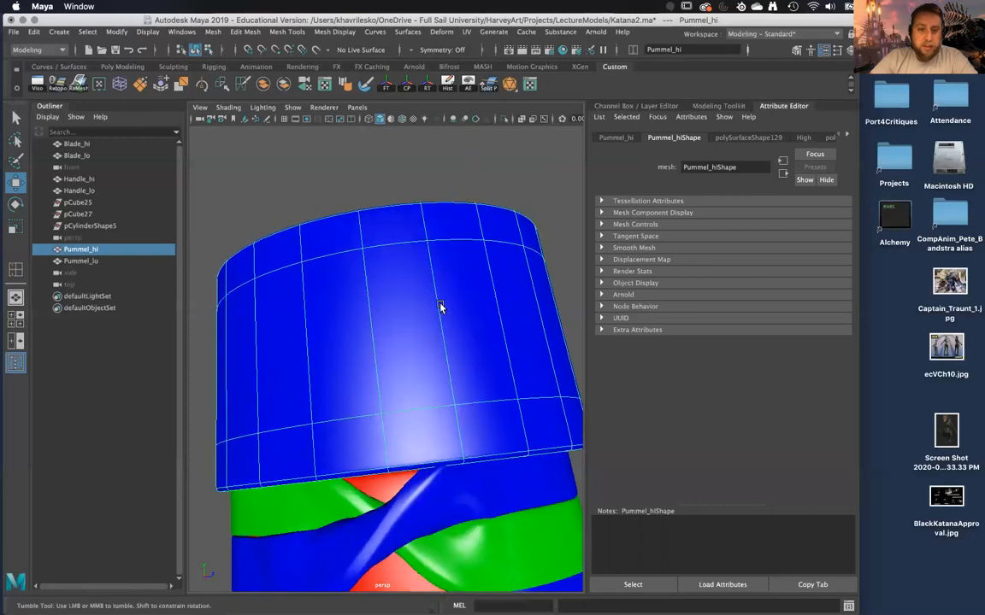
{"action": "left_click_drag", "start_coordinate": [442, 308], "coordinate": [480, 253], "text": "alt"}
{"action": "left_click", "coordinate": [536, 264]}
{"action": "left_click_drag", "start_coordinate": [536, 265], "coordinate": [445, 303], "text": "alt"}
{"action": "left_click", "coordinate": [394, 316]}
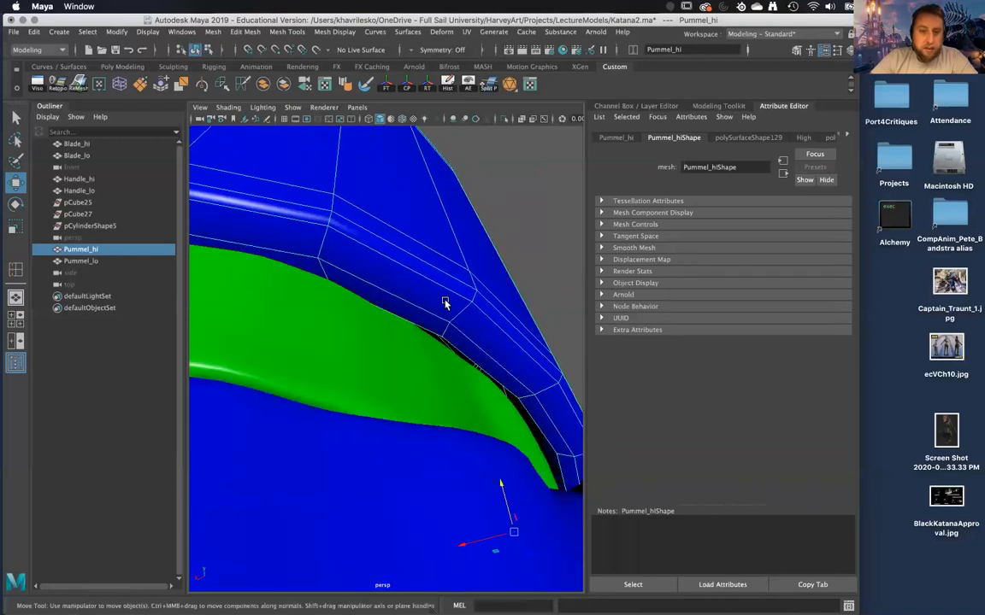
Select the face loop on Pummel_hi's handle-side lip and insert an edge loop close to the lip's inner edge.
{"action": "right_click", "coordinate": [445, 295]}
{"action": "left_click", "coordinate": [432, 314]}
{"action": "double_click", "coordinate": [479, 329]}
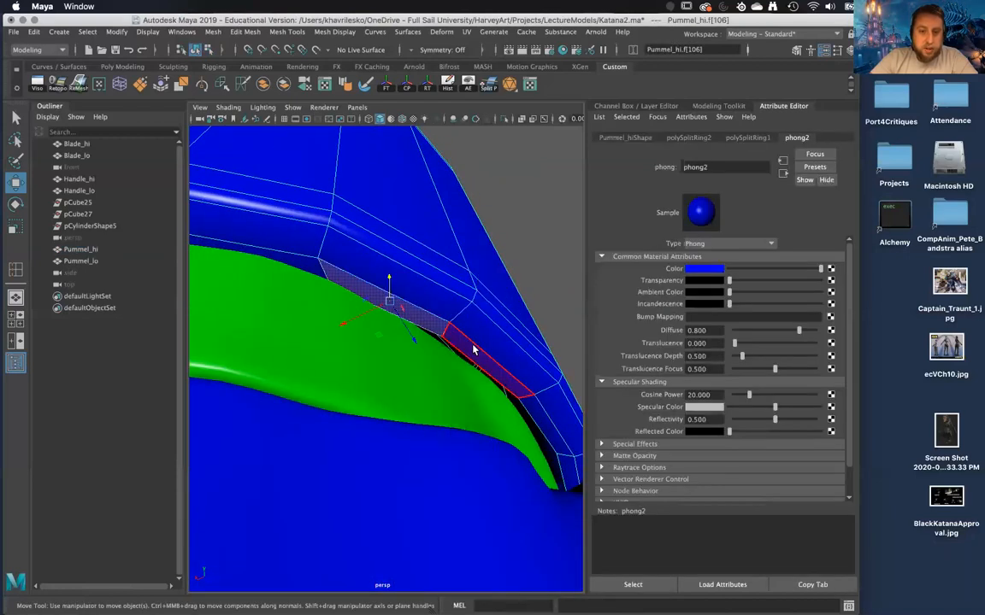
{"action": "left_click_drag", "start_coordinate": [479, 352], "coordinate": [484, 311], "text": "alt"}
{"action": "left_click_drag", "start_coordinate": [339, 459], "coordinate": [346, 383]}
{"action": "right_click_drag", "start_coordinate": [345, 382], "coordinate": [373, 382], "text": "alt"}
{"action": "left_click_drag", "start_coordinate": [374, 382], "coordinate": [360, 307], "text": "alt"}
{"action": "right_click_drag", "start_coordinate": [362, 280], "coordinate": [287, 299]}
{"action": "left_click", "coordinate": [287, 299]}
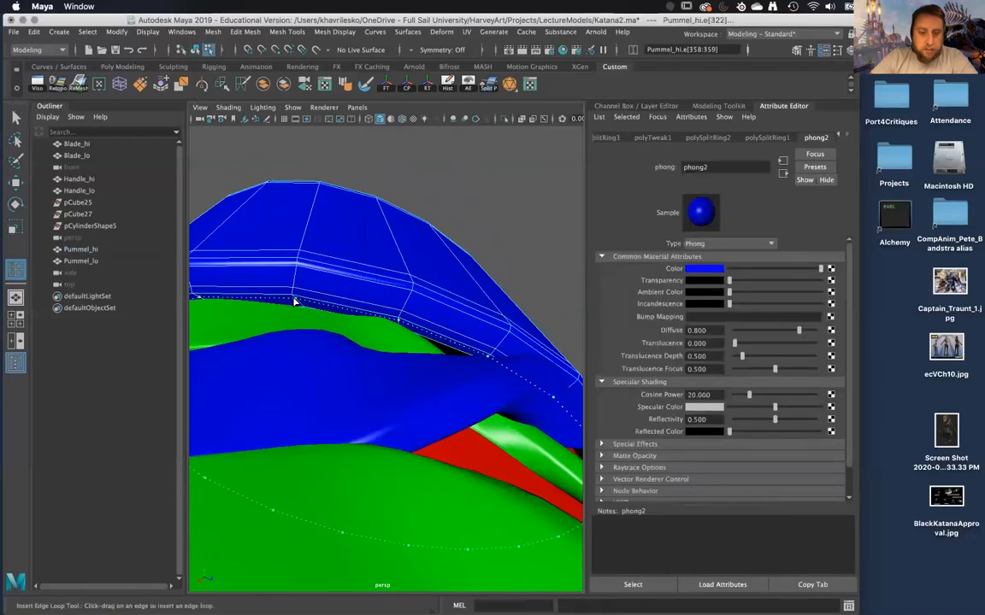
Preview Pummel_hi smoothed with the added edge loops and examine it from the handle-side lip to the cap.
{"action": "key", "text": "w"}
{"action": "key", "text": "3"}
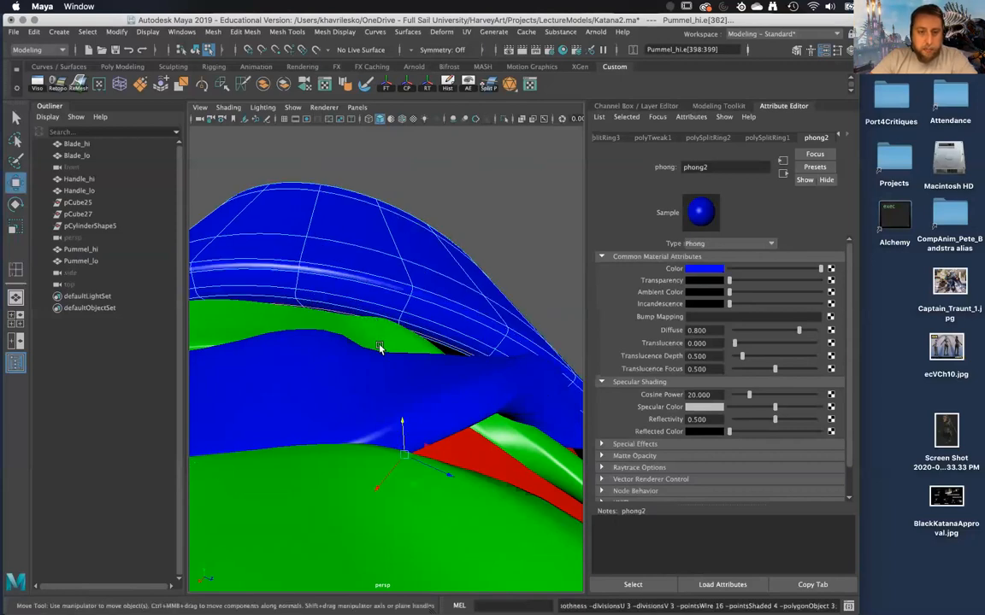
{"action": "right_click_drag", "start_coordinate": [368, 283], "coordinate": [481, 228]}
{"action": "left_click", "coordinate": [529, 218]}
{"action": "left_click_drag", "start_coordinate": [530, 218], "coordinate": [486, 296], "text": "alt"}
{"action": "right_click_drag", "start_coordinate": [486, 296], "coordinate": [434, 313], "text": "alt"}
{"action": "left_click_drag", "start_coordinate": [434, 313], "coordinate": [416, 347], "text": "alt"}
Smooth the Pummel_hi mesh with 1 division.
{"action": "left_click", "coordinate": [426, 339]}
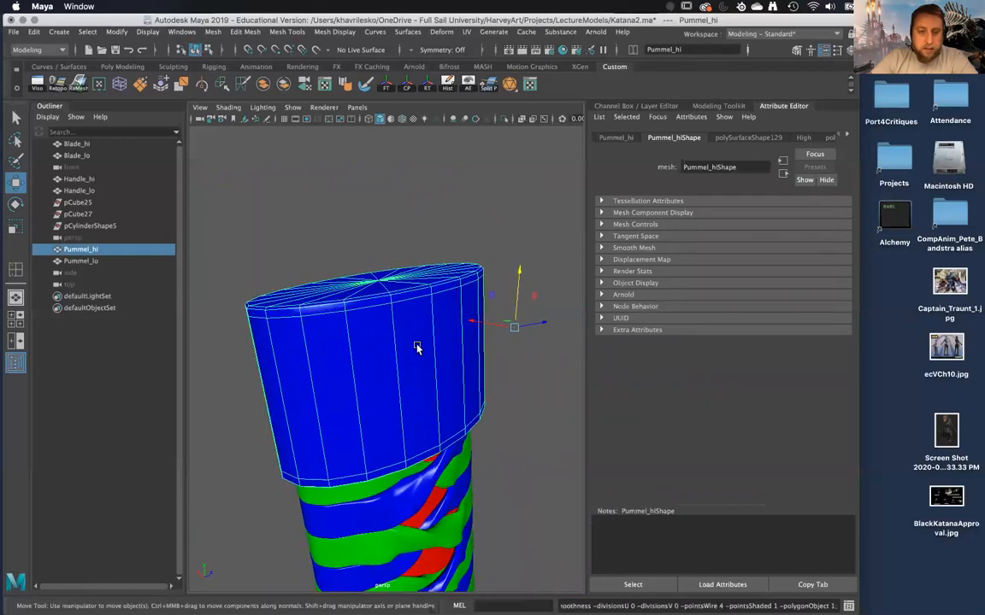
{"action": "left_click", "coordinate": [219, 31]}
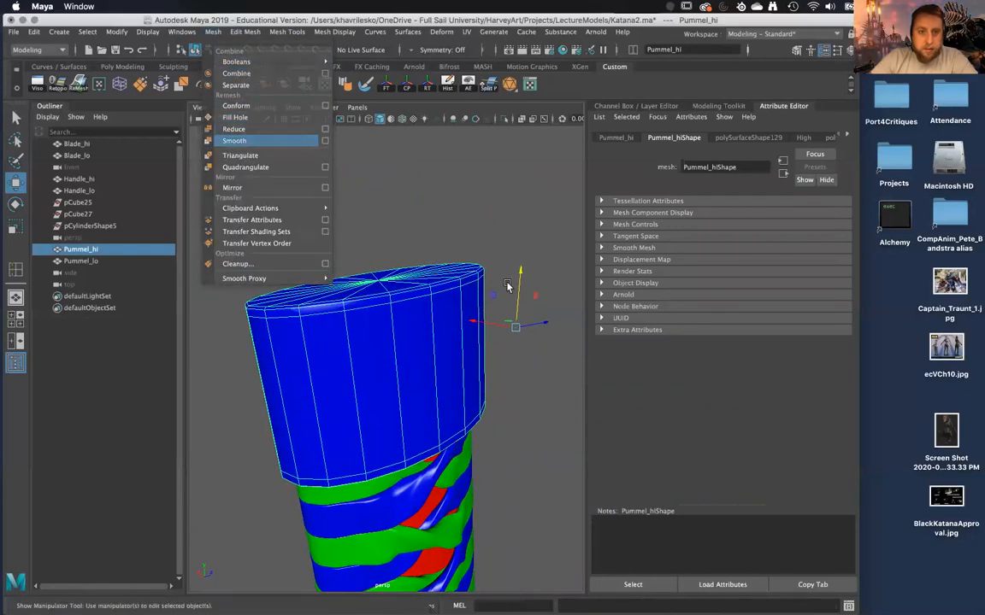
{"action": "left_click", "coordinate": [551, 310]}
{"action": "left_click_drag", "start_coordinate": [552, 310], "coordinate": [512, 321], "text": "alt"}
{"action": "key", "text": "super+z"}
{"action": "left_click", "coordinate": [534, 334]}
Select Blade_hi, Handle_hi and Pummel_hi together and delete their construction history.
{"action": "scroll", "coordinate": [512, 321], "scroll_direction": "down", "scroll_amount": 3}
{"action": "middle_click_drag", "start_coordinate": [515, 478], "coordinate": [525, 342], "text": "alt"}
{"action": "scroll", "coordinate": [526, 344], "scroll_direction": "down", "scroll_amount": 5}
{"action": "middle_click_drag", "start_coordinate": [534, 422], "coordinate": [516, 317], "text": "alt"}
{"action": "scroll", "coordinate": [516, 317], "scroll_direction": "down", "scroll_amount": 2}
{"action": "left_click_drag", "start_coordinate": [517, 318], "coordinate": [483, 315], "text": "alt"}
{"action": "left_click_drag", "start_coordinate": [463, 473], "coordinate": [465, 475]}
{"action": "left_click_drag", "start_coordinate": [462, 429], "coordinate": [459, 453], "text": "alt"}
{"action": "left_click_drag", "start_coordinate": [471, 387], "coordinate": [483, 373], "text": "alt"}
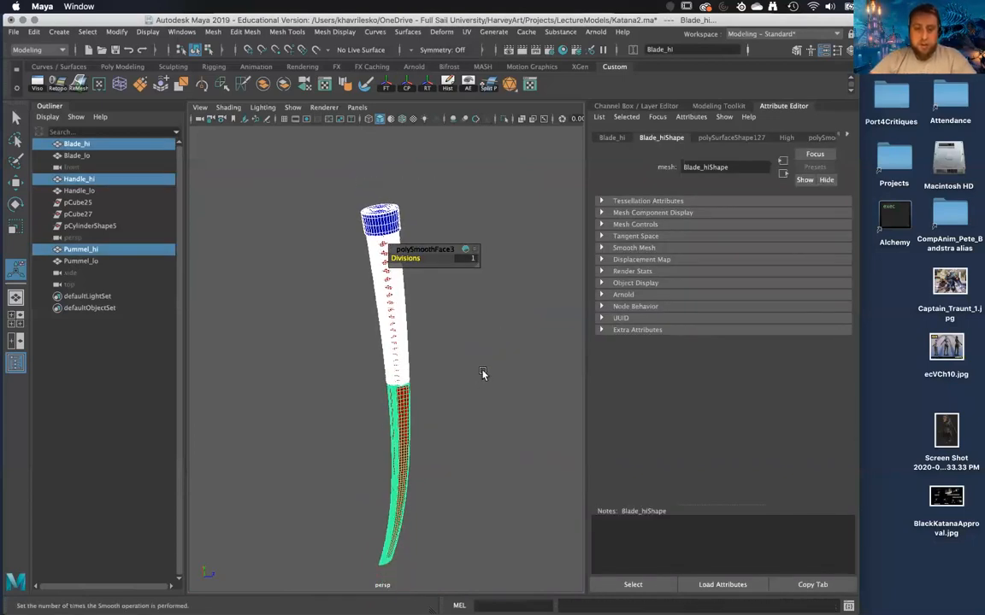
{"action": "left_click", "coordinate": [459, 85]}
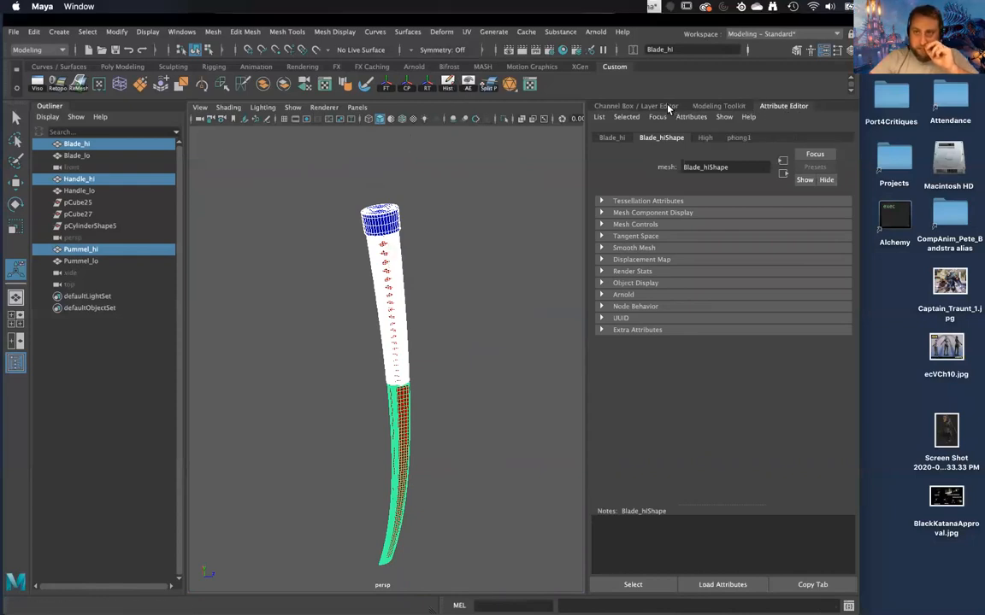
Export the selected high-poly meshes as FBX, overwriting Katana_hi.fbx in the Katana folder.
{"action": "left_click", "coordinate": [659, 106]}
{"action": "left_click_drag", "start_coordinate": [519, 323], "coordinate": [506, 294], "text": "alt"}
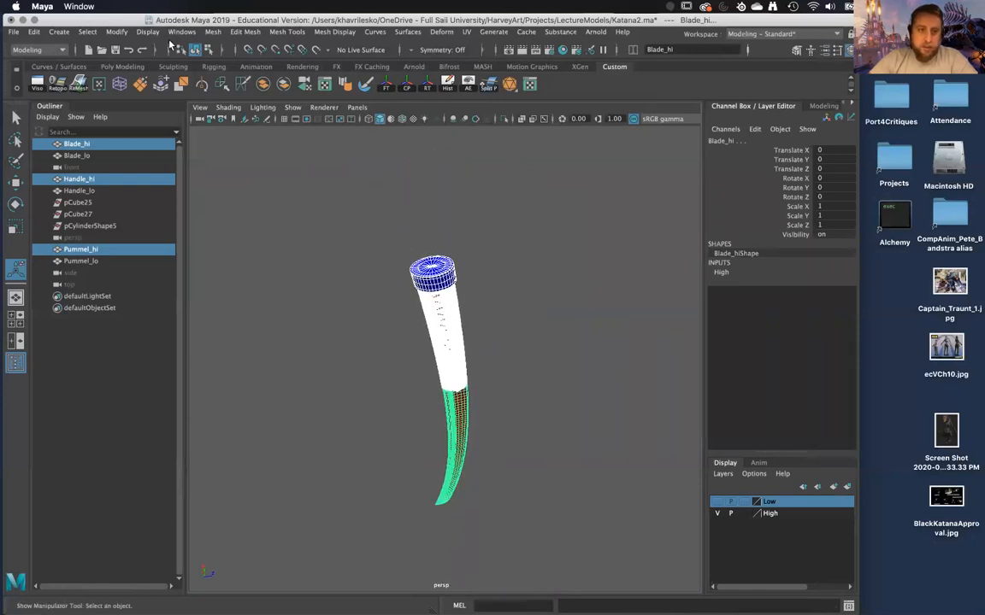
{"action": "left_click", "coordinate": [15, 32]}
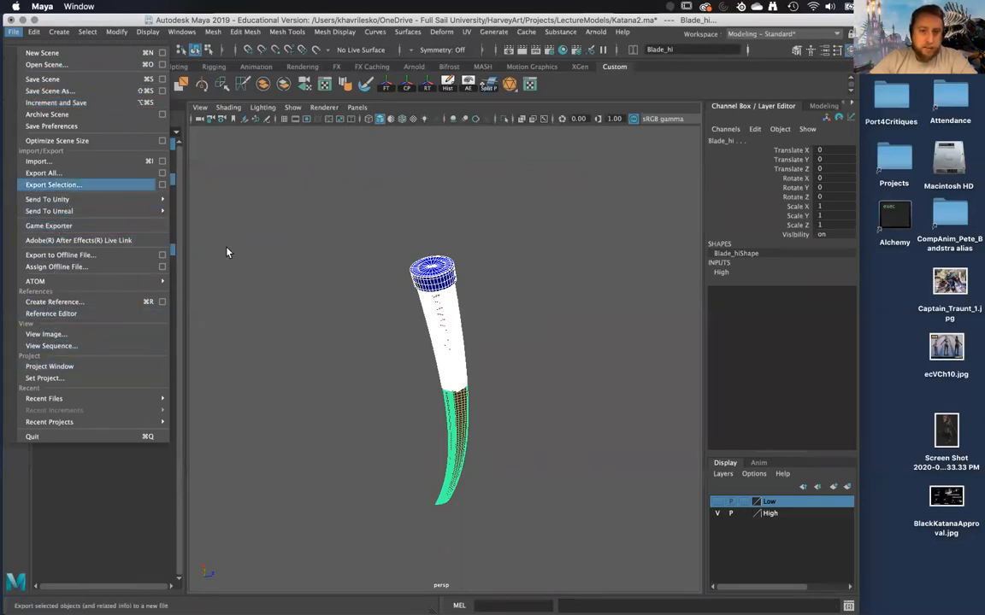
{"action": "left_click", "coordinate": [111, 185]}
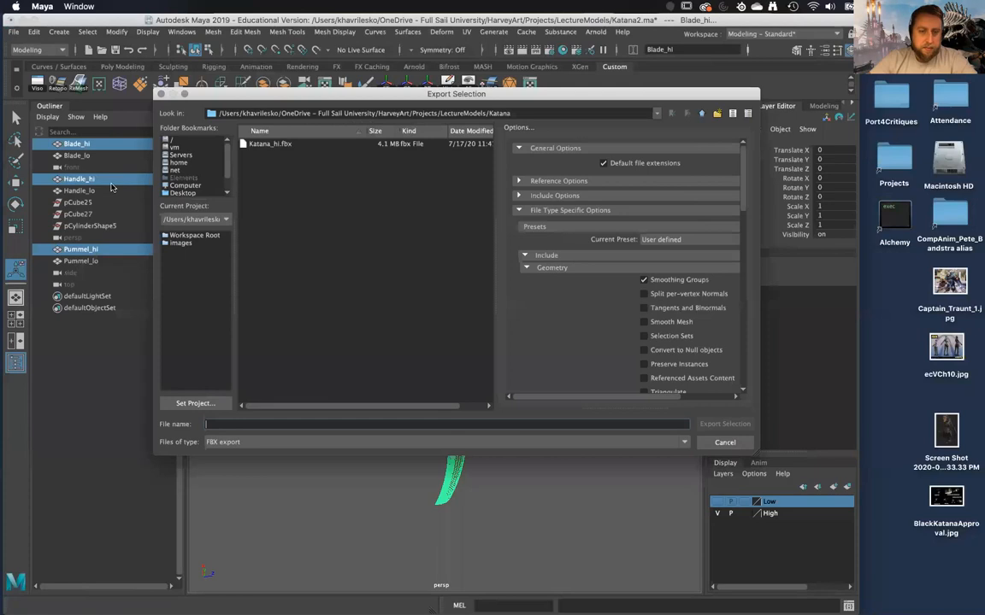
{"action": "left_click", "coordinate": [272, 144]}
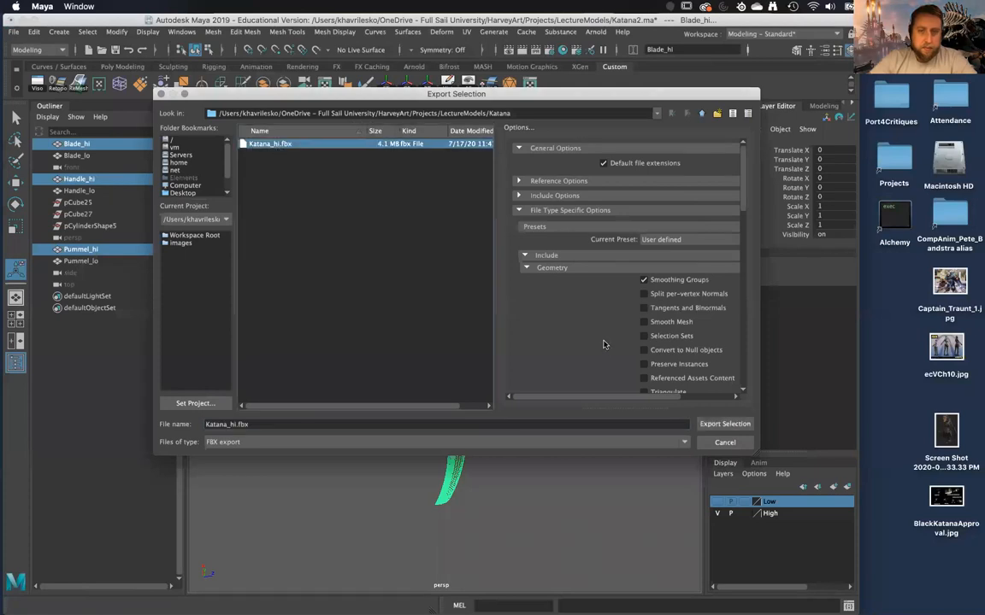
{"action": "left_click", "coordinate": [724, 424]}
{"action": "left_click", "coordinate": [439, 278]}
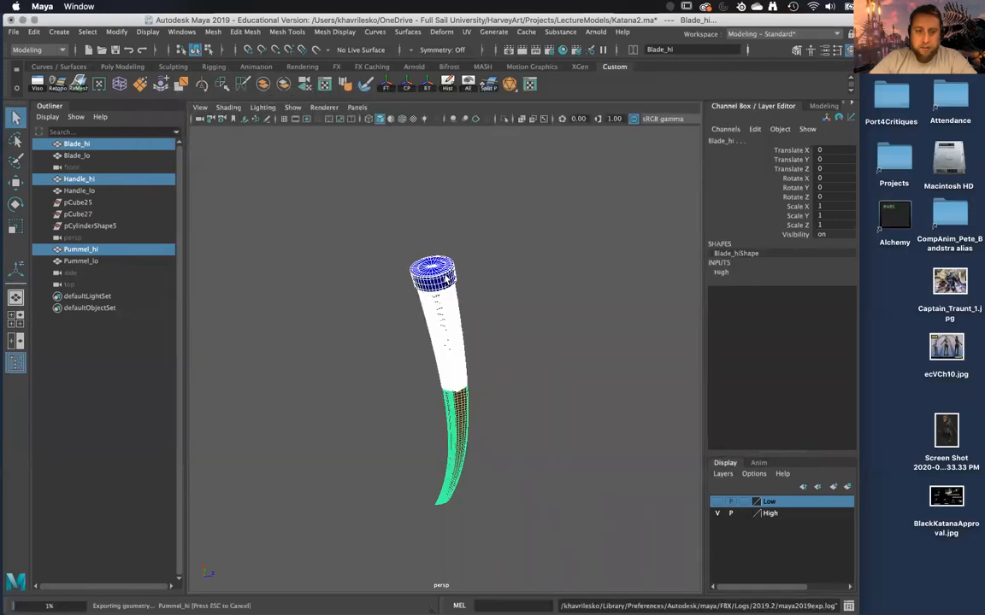
Hide the High layer, show the Low layer and select Blade_lo, Handle_lo and Pummel_lo.
{"action": "left_click", "coordinate": [524, 361]}
{"action": "left_click_drag", "start_coordinate": [524, 360], "coordinate": [501, 336], "text": "alt"}
{"action": "left_click", "coordinate": [718, 512]}
{"action": "left_click", "coordinate": [717, 502]}
{"action": "left_click_drag", "start_coordinate": [375, 208], "coordinate": [516, 424]}
{"action": "right_click_drag", "start_coordinate": [515, 424], "coordinate": [699, 181], "text": "alt"}
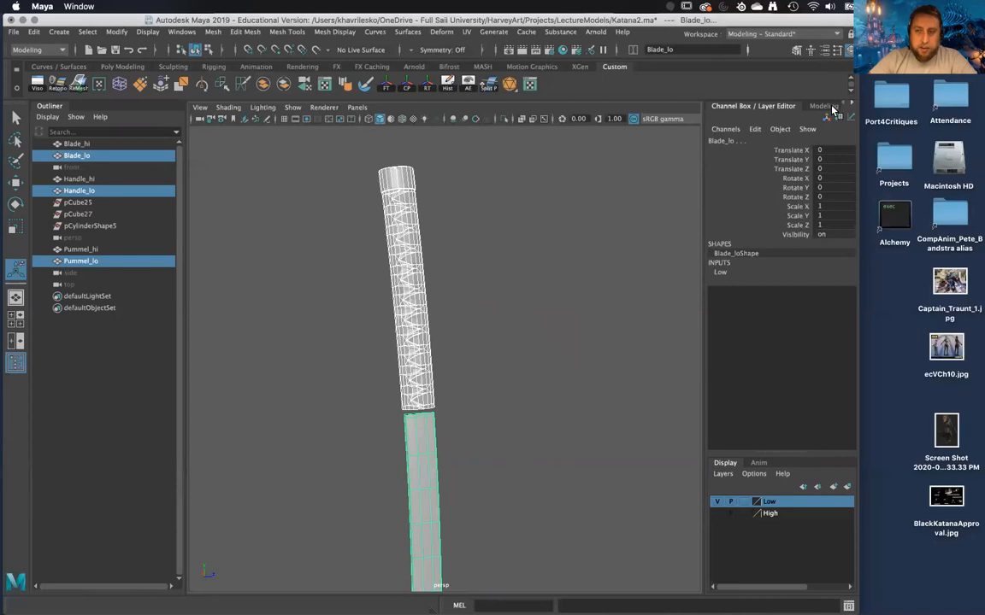
Display the attributes of the material used by the selected low-poly meshes.
{"action": "left_click", "coordinate": [832, 109]}
{"action": "left_click", "coordinate": [758, 107]}
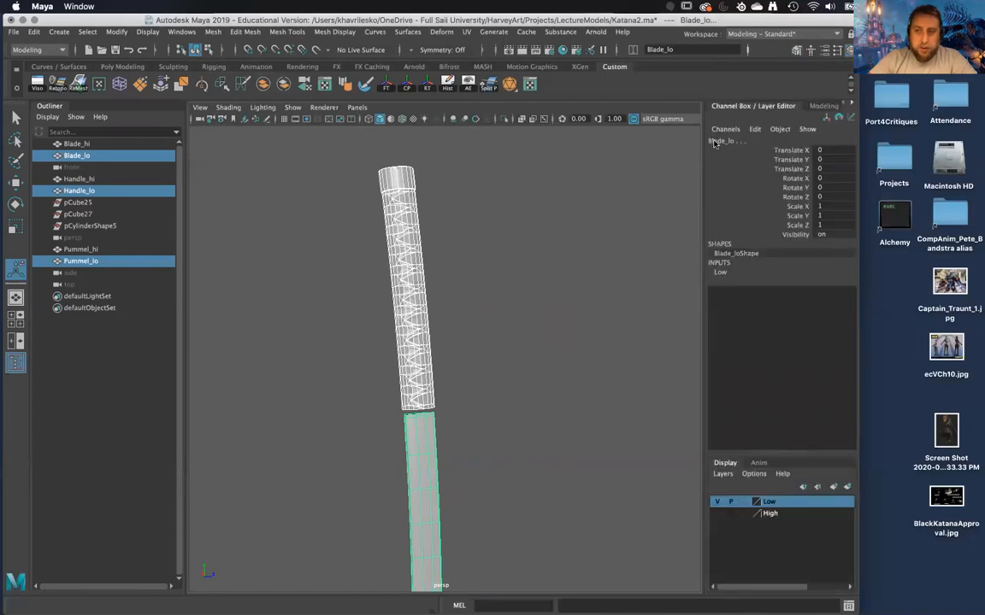
{"action": "left_click", "coordinate": [827, 51]}
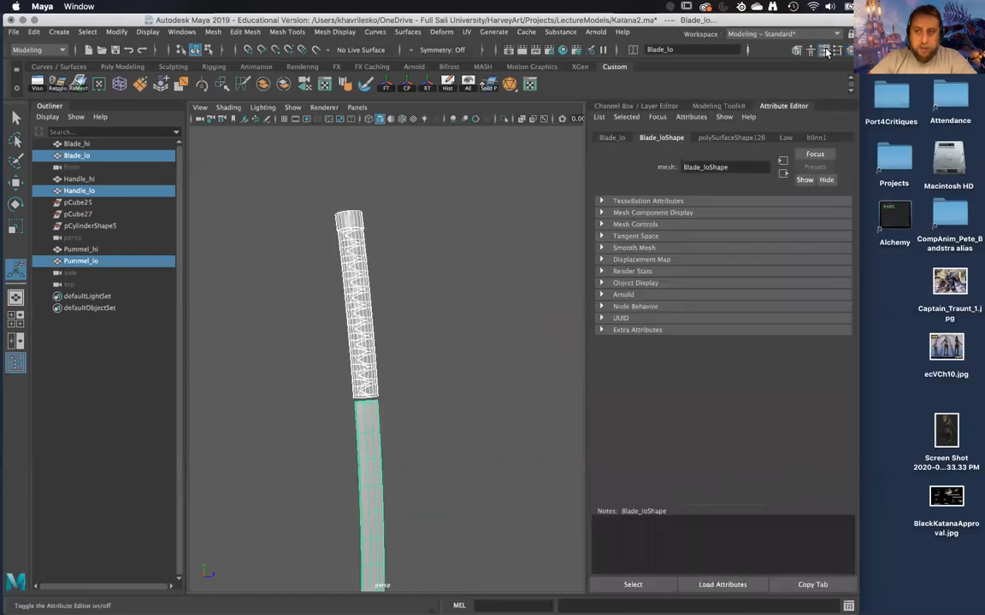
{"action": "left_click", "coordinate": [814, 138]}
Assign the existing material blinn1 to Blade_lo, Handle_lo and Pummel_lo.
{"action": "left_click_drag", "start_coordinate": [511, 250], "coordinate": [287, 193], "text": "alt"}
{"action": "left_click_drag", "start_coordinate": [422, 437], "coordinate": [423, 438]}
{"action": "left_click_drag", "start_coordinate": [423, 439], "coordinate": [431, 411], "text": "alt"}
{"action": "right_click_drag", "start_coordinate": [380, 399], "coordinate": [382, 316], "text": "shift"}
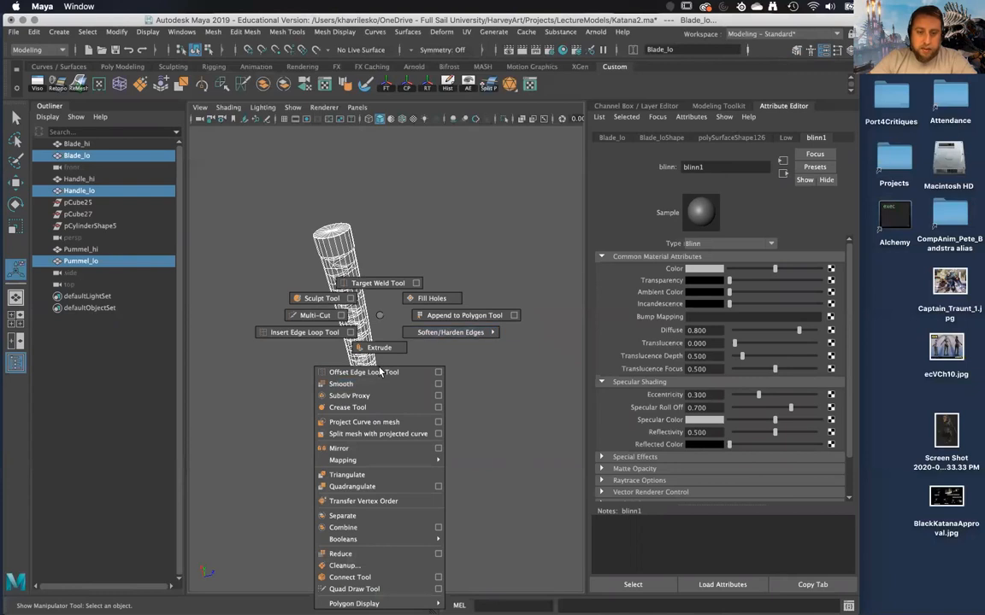
{"action": "right_click_drag", "start_coordinate": [365, 279], "coordinate": [365, 408]}
{"action": "right_click_drag", "start_coordinate": [383, 593], "coordinate": [380, 604]}
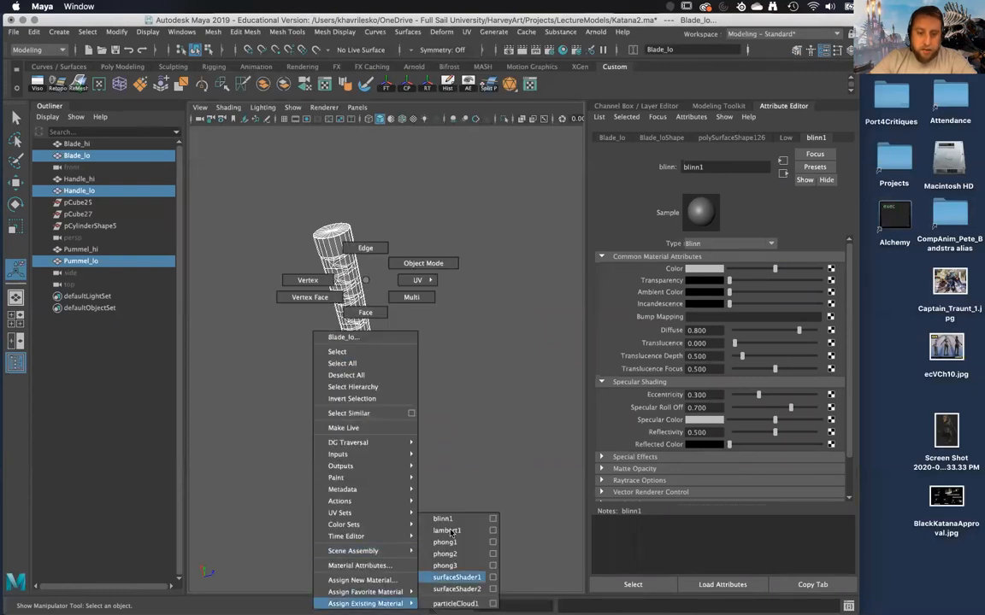
{"action": "right_click_drag", "start_coordinate": [453, 514], "coordinate": [453, 515]}
{"action": "left_click", "coordinate": [462, 374]}
{"action": "mouse_move", "coordinate": [462, 373]}
{"action": "left_mouse_down", "text": "alt"}
{"action": "mouse_move", "coordinate": [466, 389]}
{"action": "mouse_move", "coordinate": [466, 370]}
{"action": "left_mouse_up", "text": "alt"}
Select the three low-poly meshes and export them as an FBX file named Katana_lo.fbx in the Katana folder.
{"action": "left_click", "coordinate": [663, 105]}
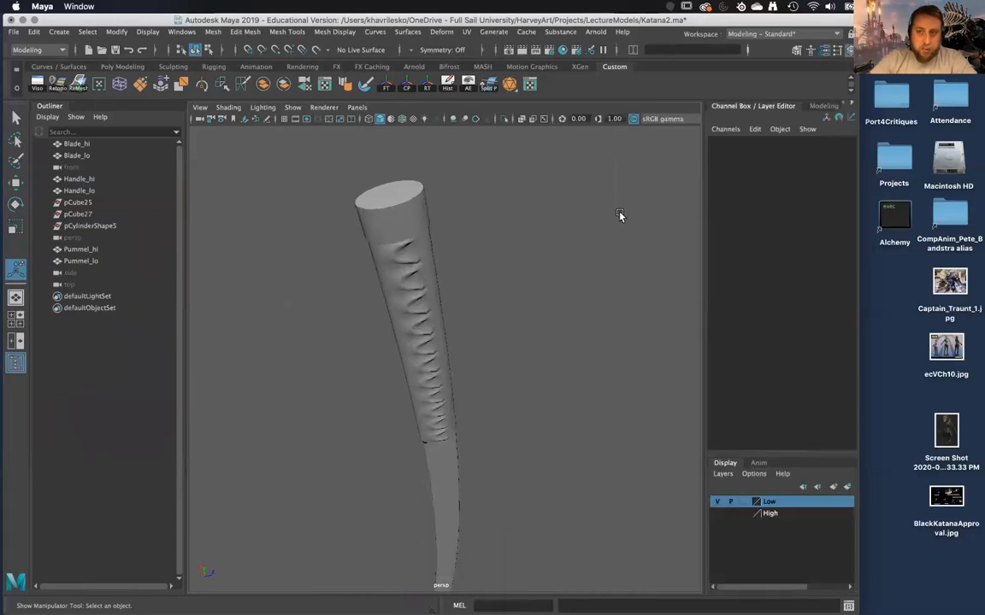
{"action": "left_click_drag", "start_coordinate": [506, 455], "coordinate": [537, 443]}
{"action": "mouse_move", "coordinate": [478, 295]}
{"action": "left_mouse_down", "text": "alt"}
{"action": "mouse_move", "coordinate": [622, 231]}
{"action": "mouse_move", "coordinate": [527, 255]}
{"action": "mouse_move", "coordinate": [503, 286]}
{"action": "mouse_move", "coordinate": [501, 323]}
{"action": "mouse_move", "coordinate": [475, 291]}
{"action": "left_mouse_up", "text": "alt"}
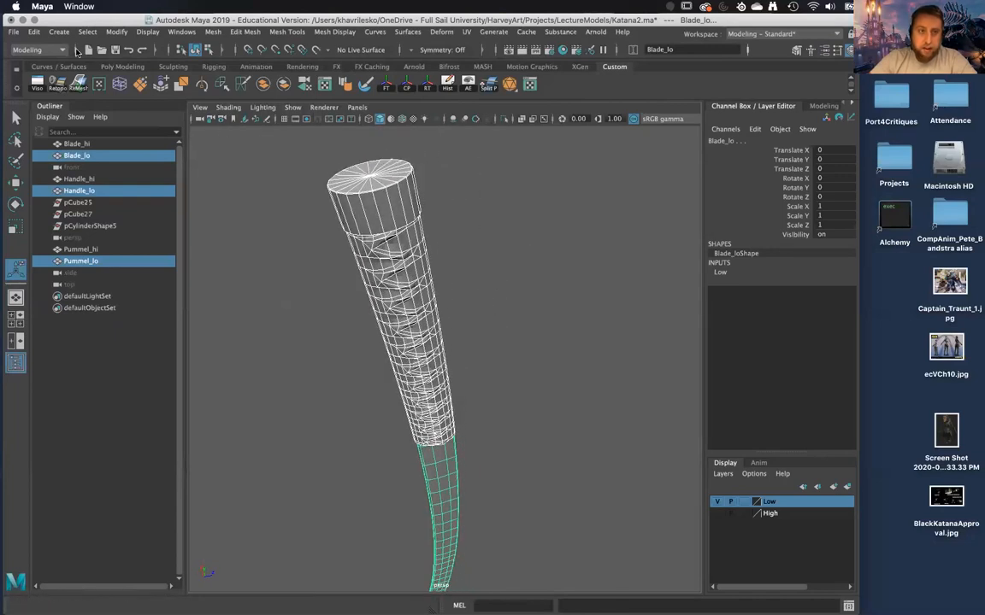
{"action": "left_click", "coordinate": [14, 31]}
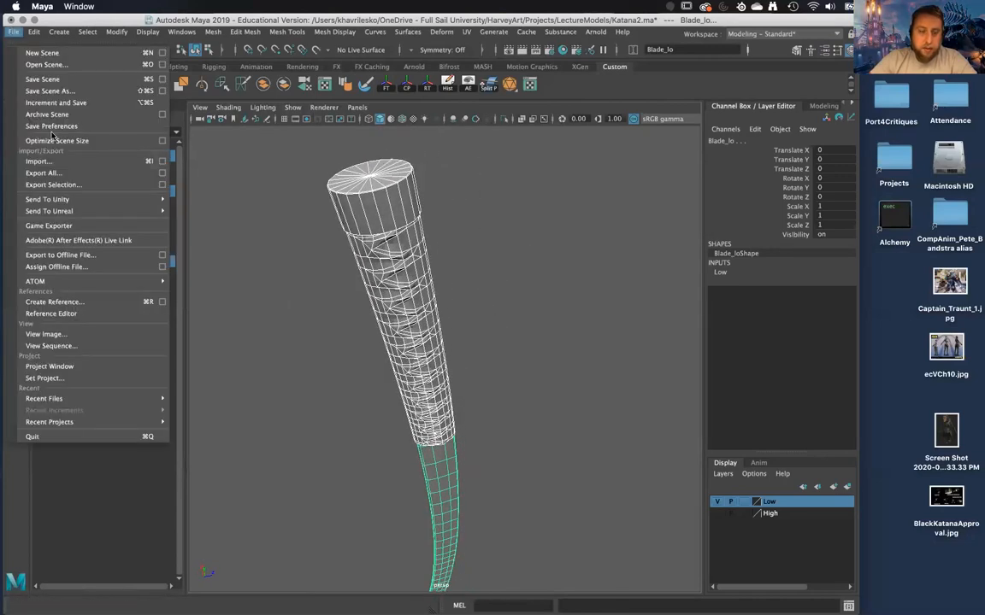
{"action": "left_click", "coordinate": [84, 188]}
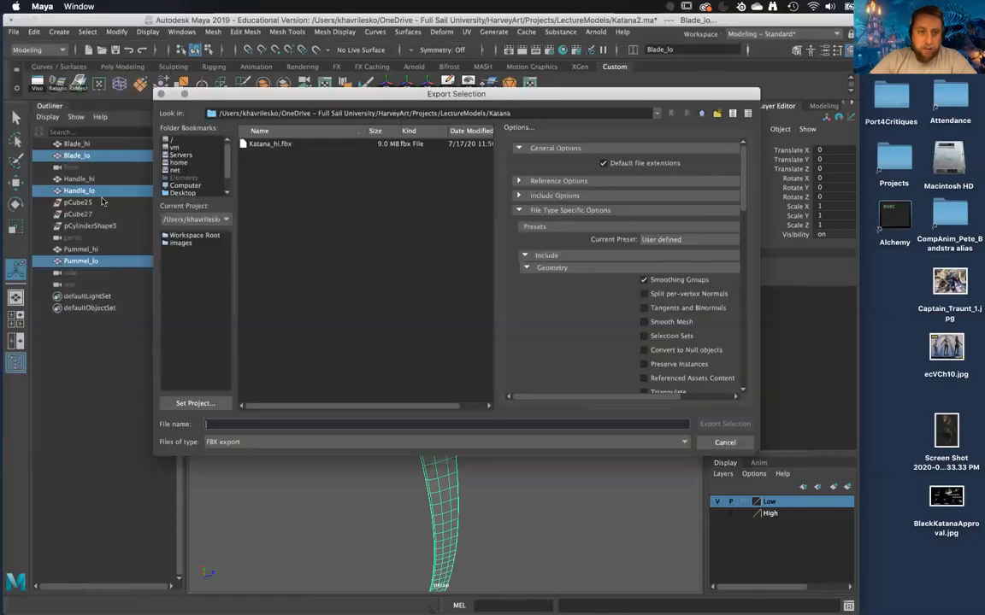
{"action": "left_click", "coordinate": [282, 144]}
{"action": "left_click", "coordinate": [237, 423]}
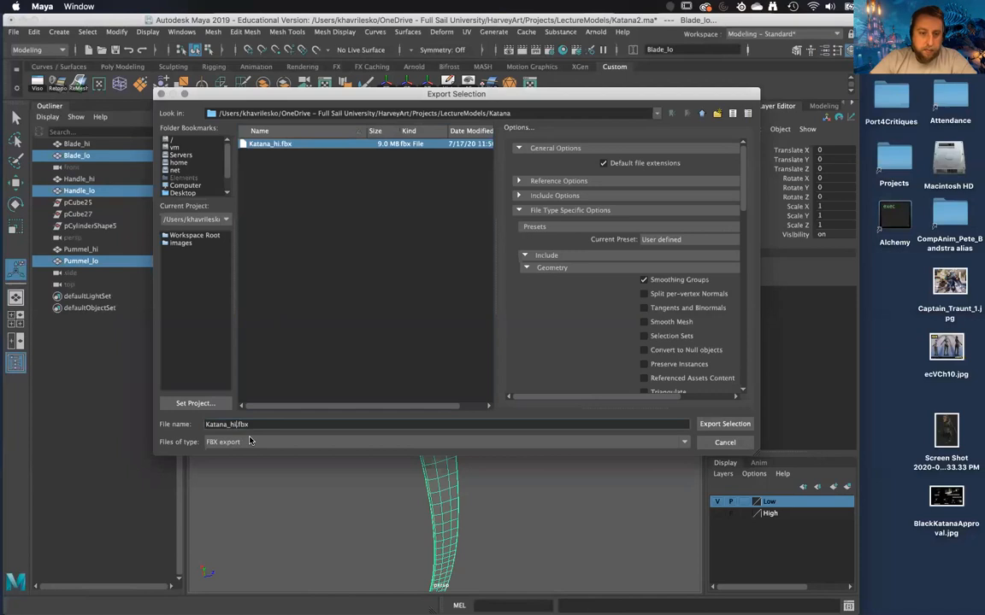
{"action": "key", "text": "BackSpace"}
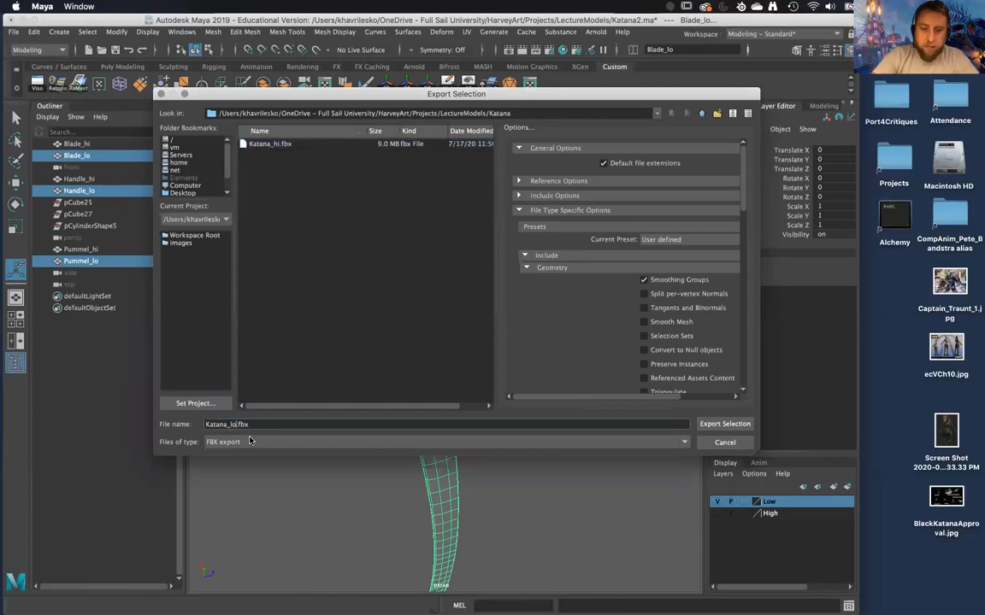
{"action": "key", "text": "Return"}
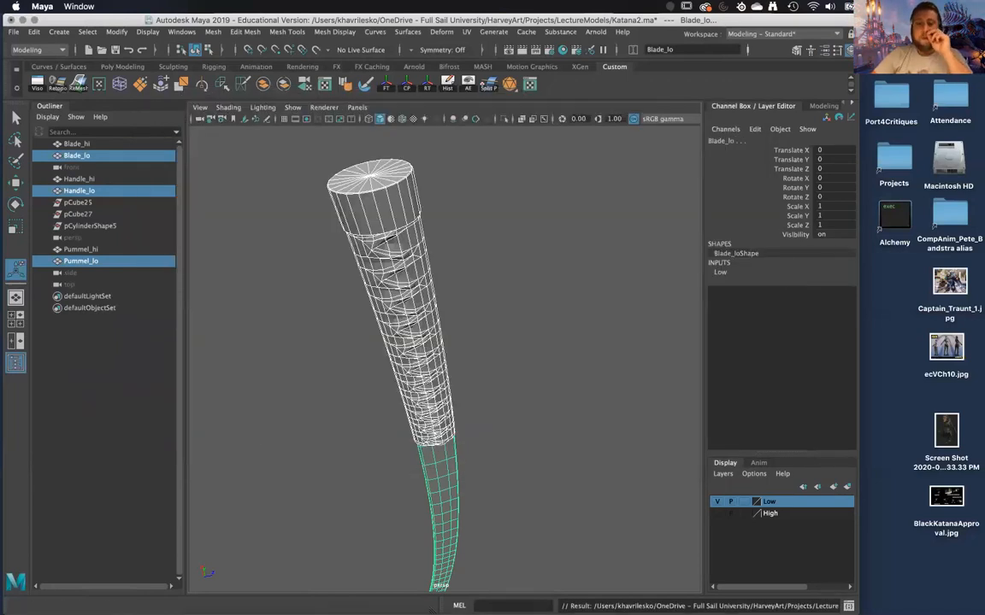
Launch Substance Painter and minimize the Maya window.
{"action": "mouse_move", "coordinate": [334, 596]}
{"action": "left_click", "coordinate": [368, 595]}
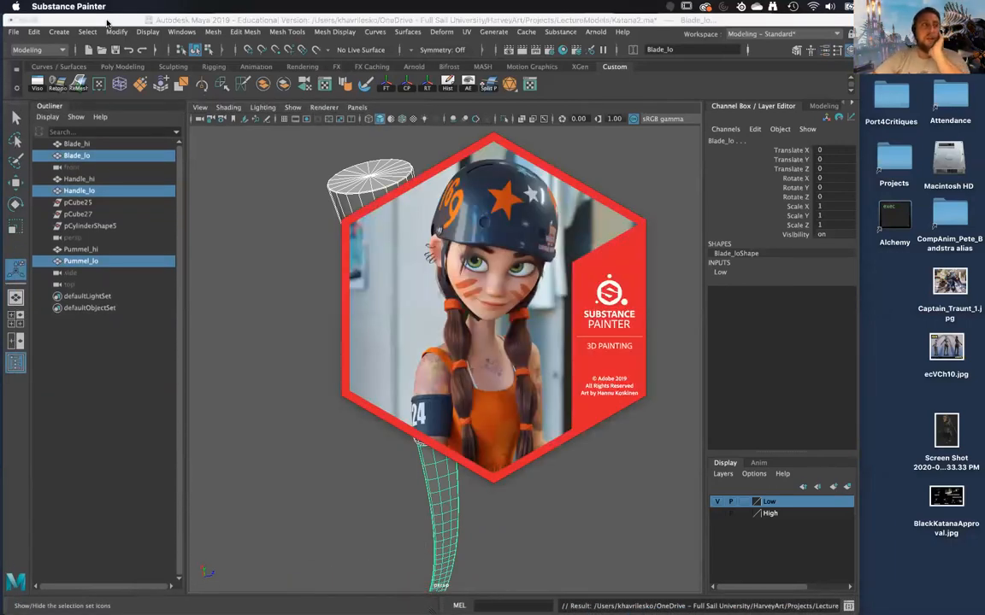
{"action": "left_click", "coordinate": [105, 22]}
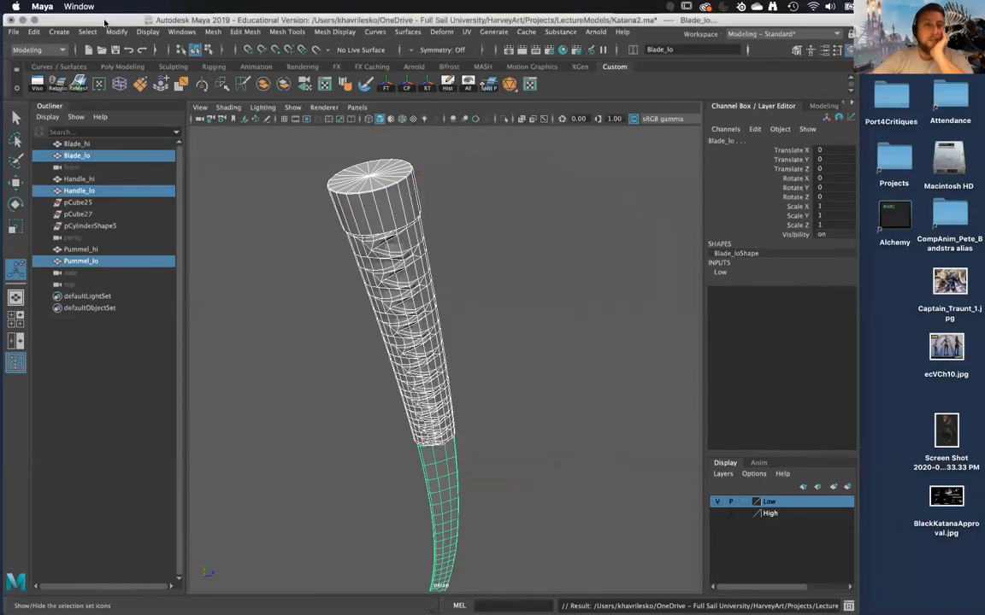
{"action": "left_click", "coordinate": [21, 20]}
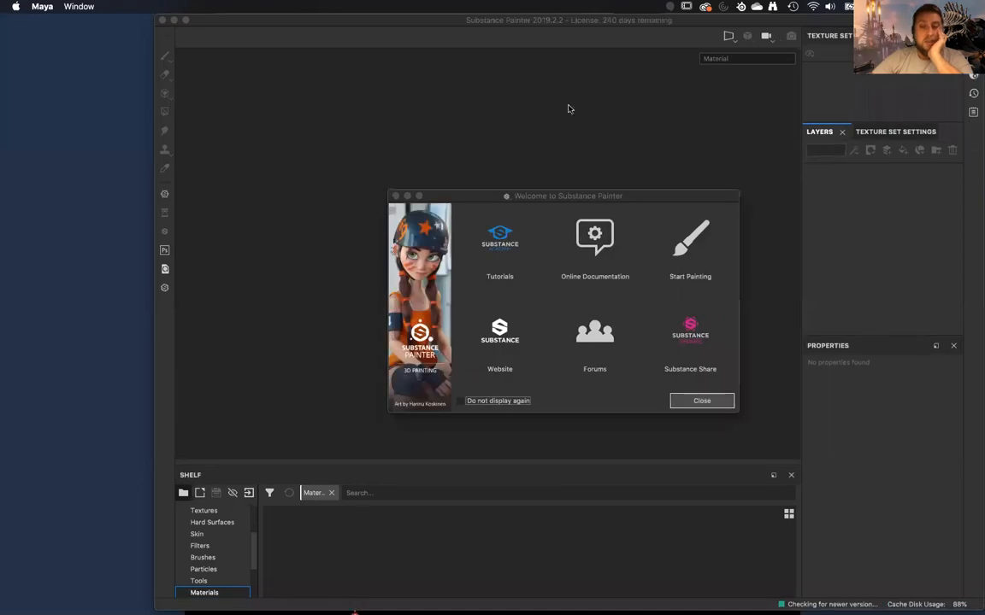
Dismiss the Substance Painter welcome dialog and fit the program window to the screen.
{"action": "left_click", "coordinate": [648, 383]}
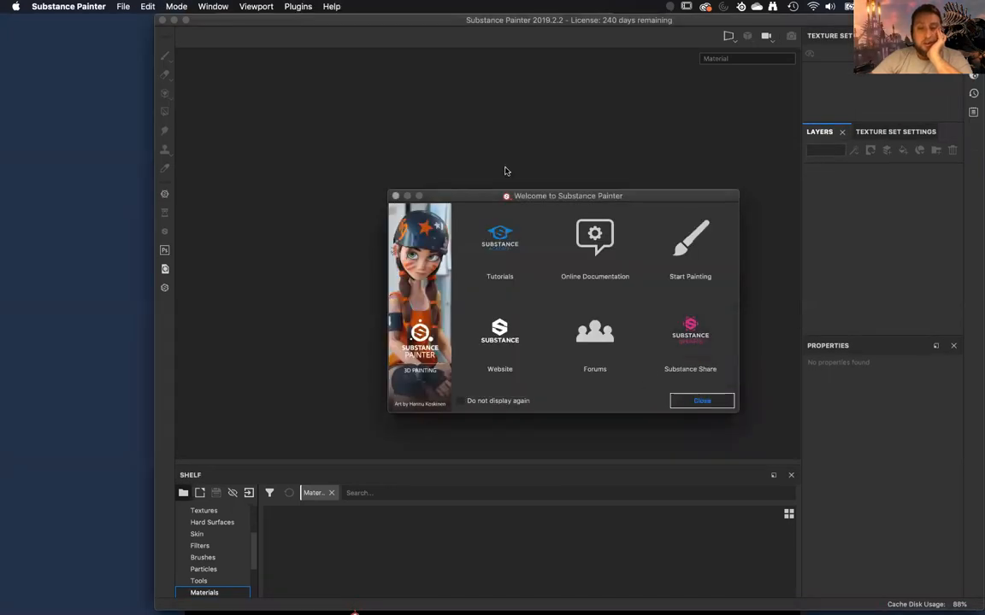
{"action": "left_click", "coordinate": [385, 15]}
{"action": "left_click_drag", "start_coordinate": [405, 15], "coordinate": [267, 12]}
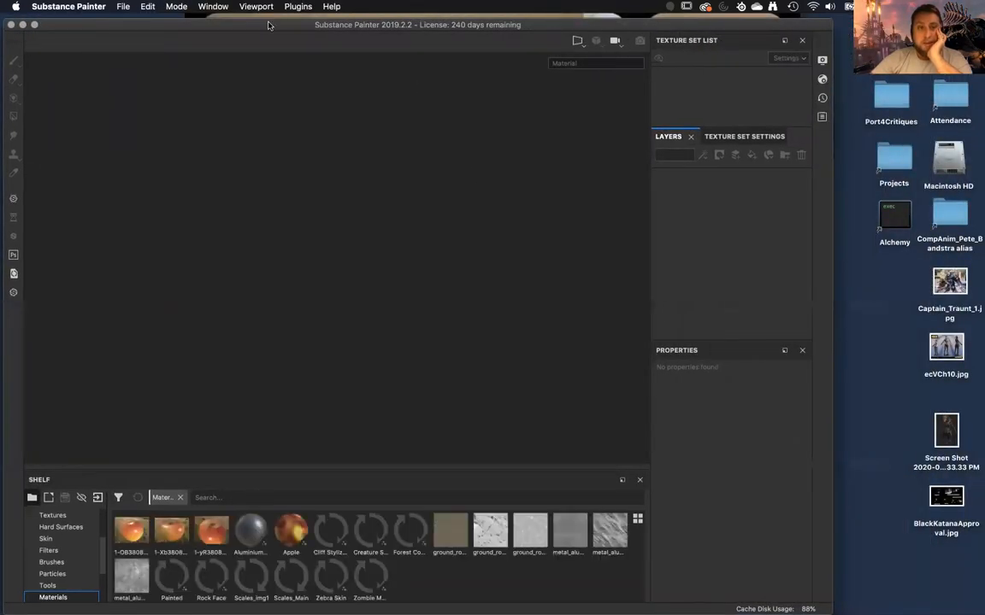
{"action": "left_click_drag", "start_coordinate": [832, 16], "coordinate": [984, 17]}
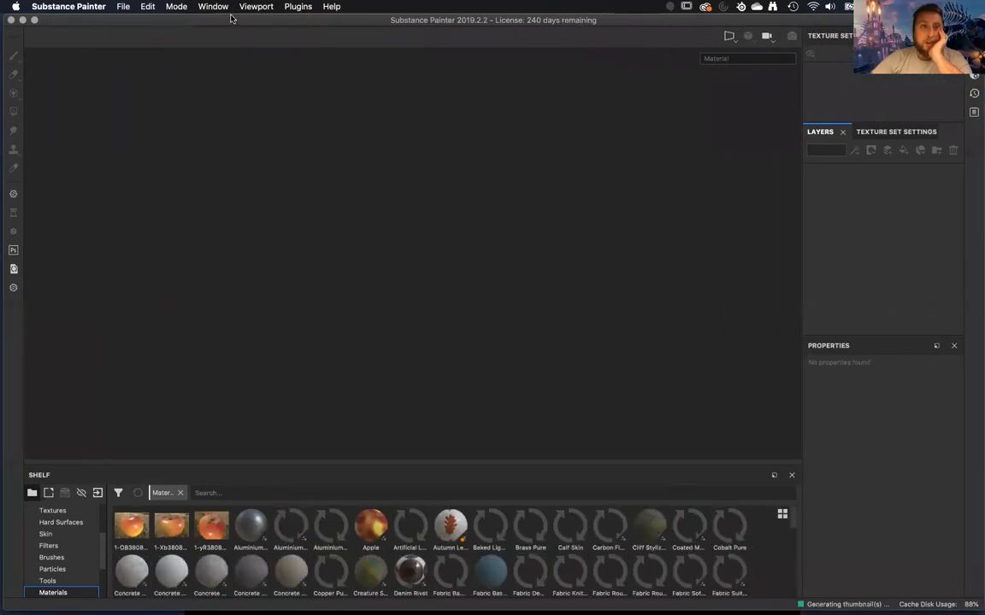
{"action": "left_click_drag", "start_coordinate": [227, 17], "coordinate": [222, 19]}
Create a new PBR - Metallic Roughness project from Katana_lo.fbx in the Katana folder, with Compute tangent space per fragment enabled.
{"action": "left_click", "coordinate": [123, 6]}
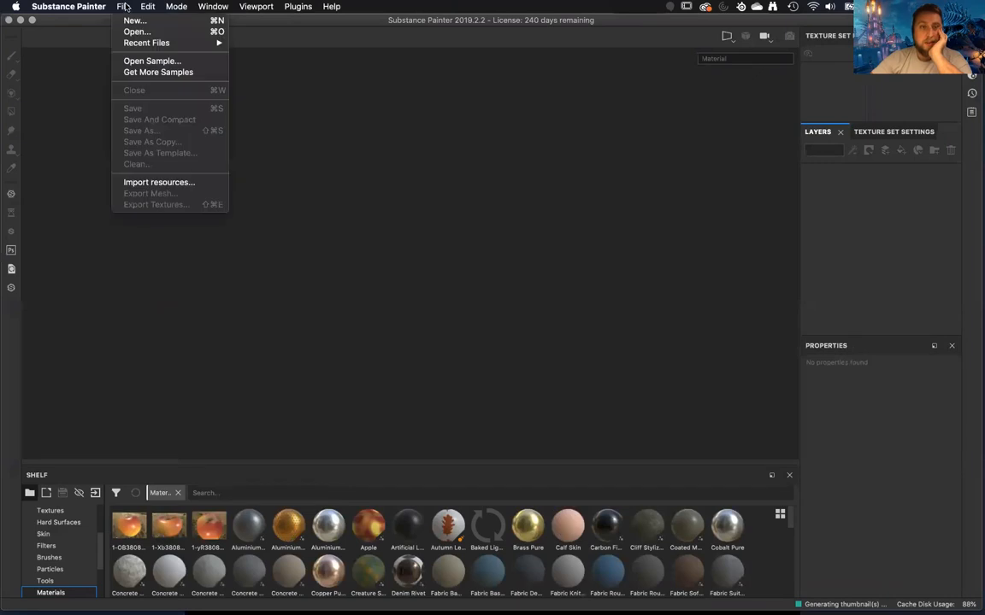
{"action": "left_click", "coordinate": [133, 21]}
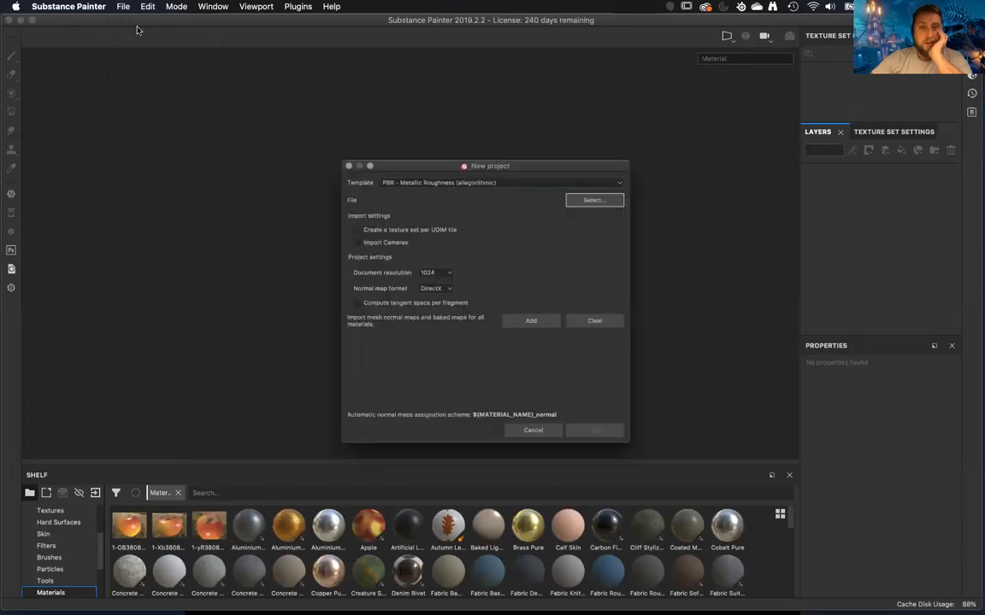
{"action": "left_click", "coordinate": [553, 171]}
{"action": "left_click", "coordinate": [547, 166]}
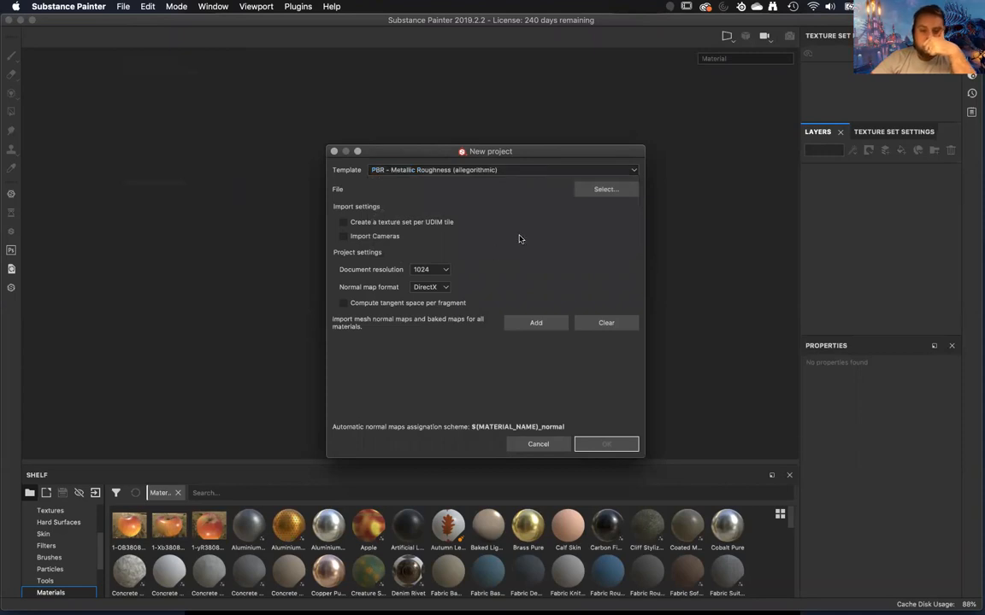
{"action": "left_click", "coordinate": [604, 189]}
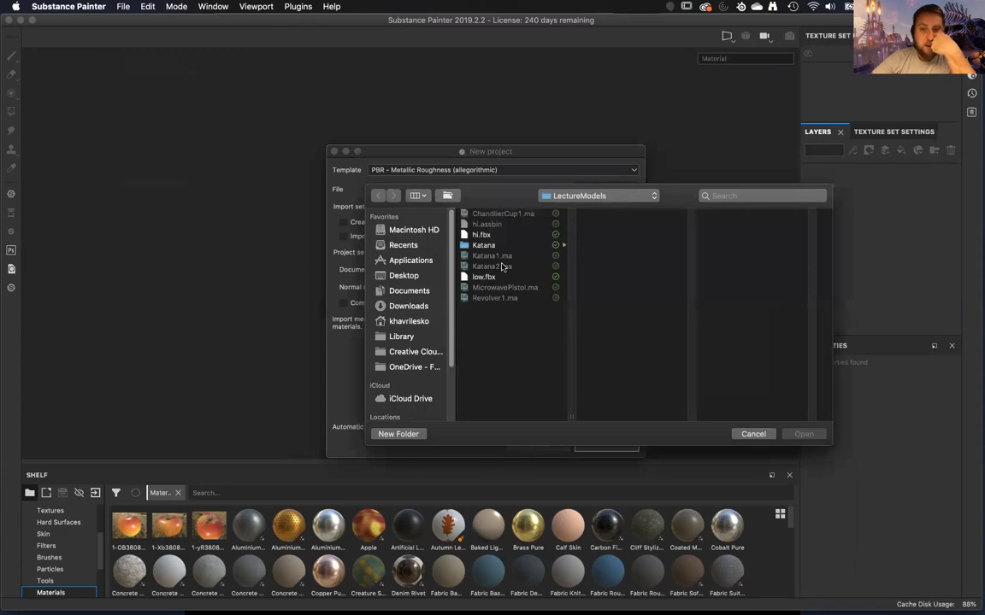
{"action": "left_click", "coordinate": [484, 277]}
{"action": "left_click", "coordinate": [484, 245]}
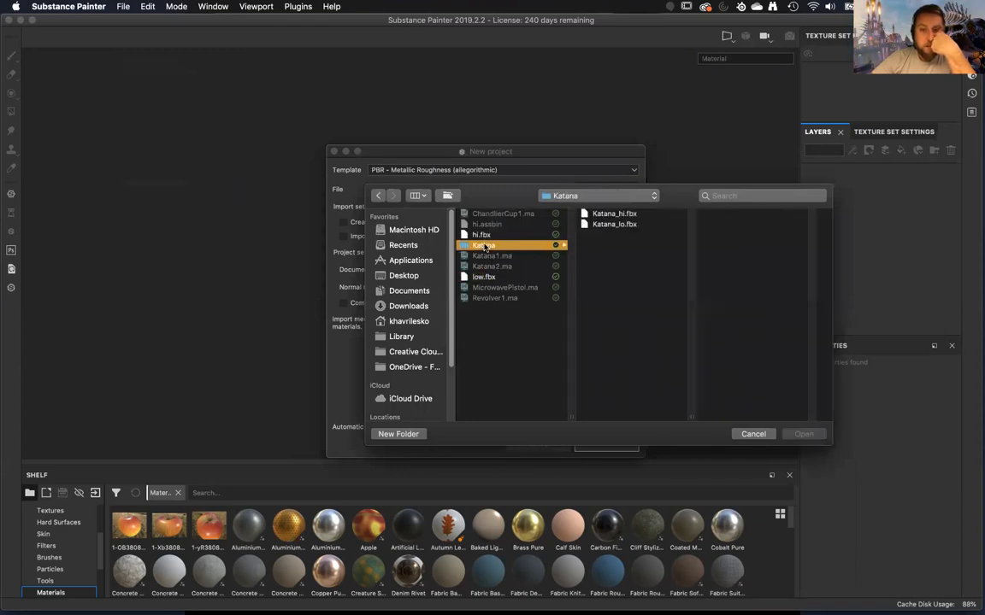
{"action": "left_click", "coordinate": [599, 224]}
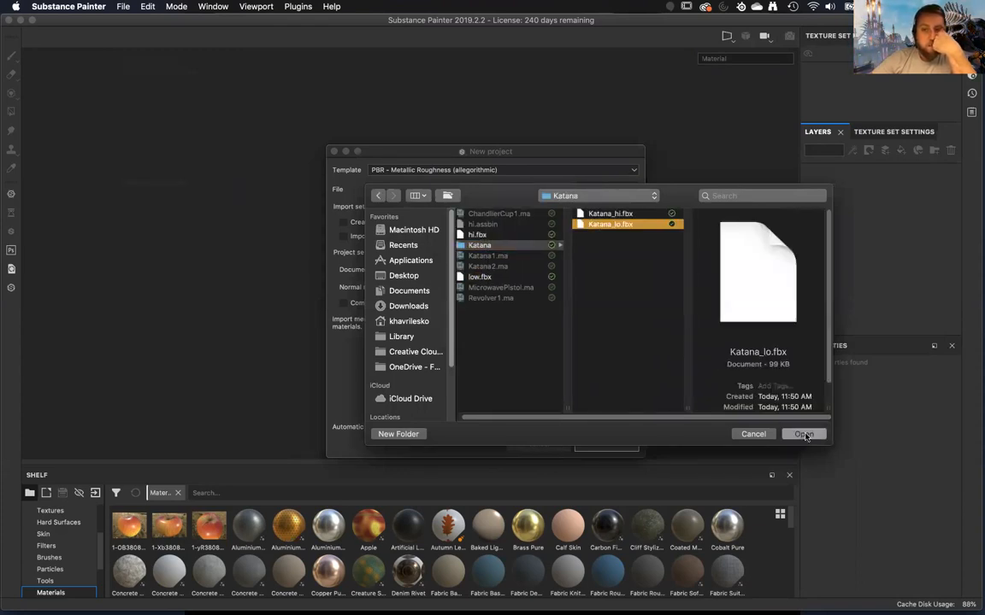
{"action": "left_click", "coordinate": [803, 436]}
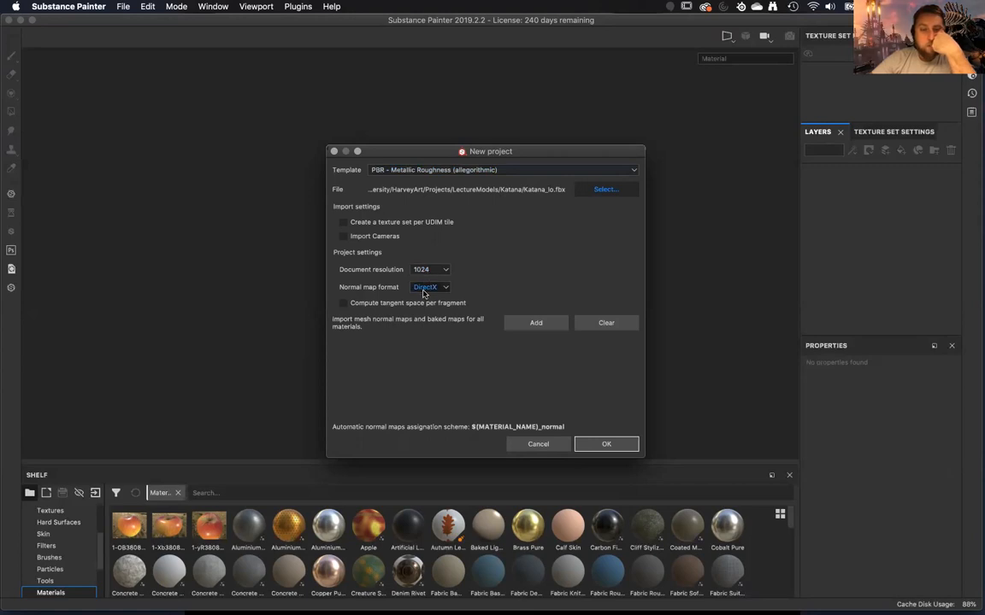
{"action": "left_click", "coordinate": [343, 304]}
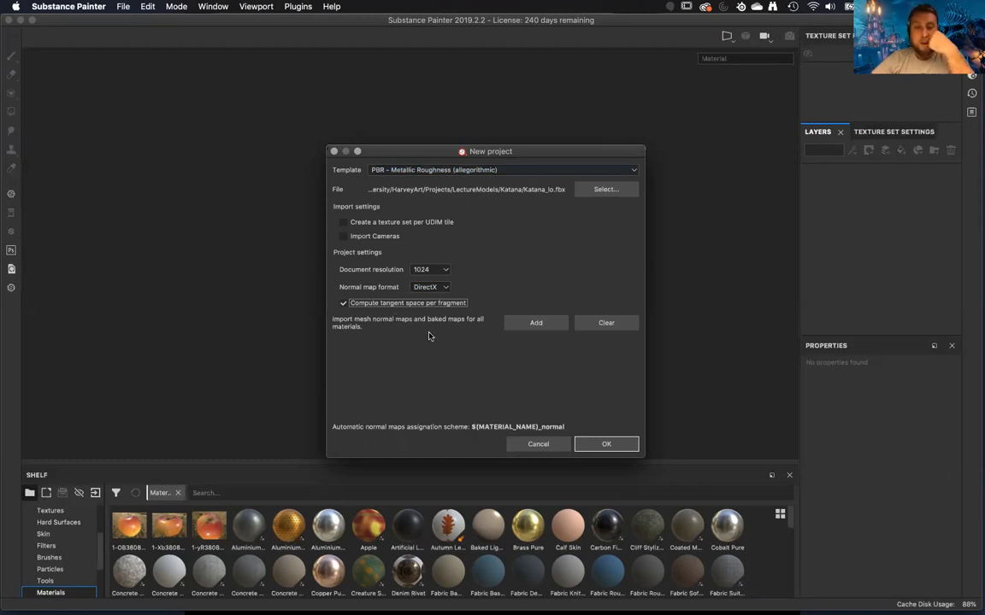
{"action": "left_click", "coordinate": [599, 446]}
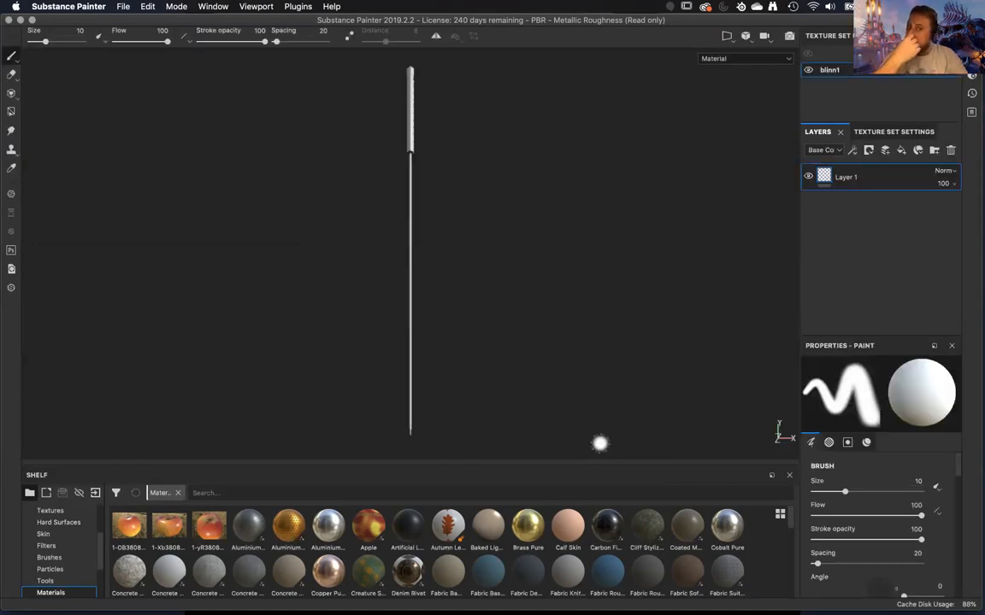
Examine the imported low-poly katana from several angles, focusing on the handle and the upper blade.
{"action": "left_click_drag", "start_coordinate": [458, 336], "coordinate": [602, 330], "text": "alt"}
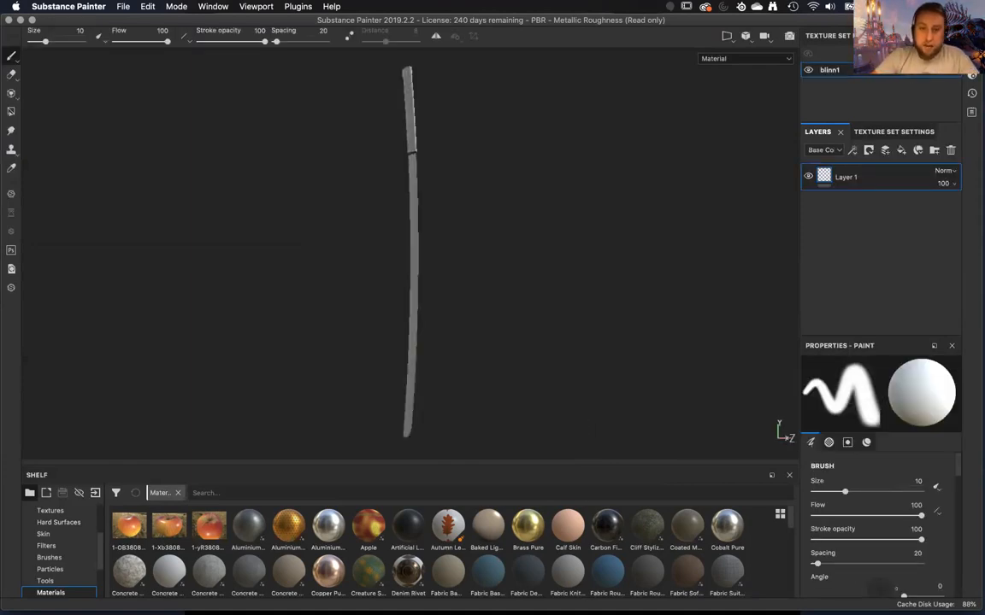
{"action": "middle_click_drag", "start_coordinate": [500, 129], "coordinate": [486, 233], "text": "alt"}
{"action": "right_click_drag", "start_coordinate": [463, 227], "coordinate": [453, 252], "text": "alt"}
{"action": "left_click_drag", "start_coordinate": [451, 254], "coordinate": [128, 289], "text": "alt"}
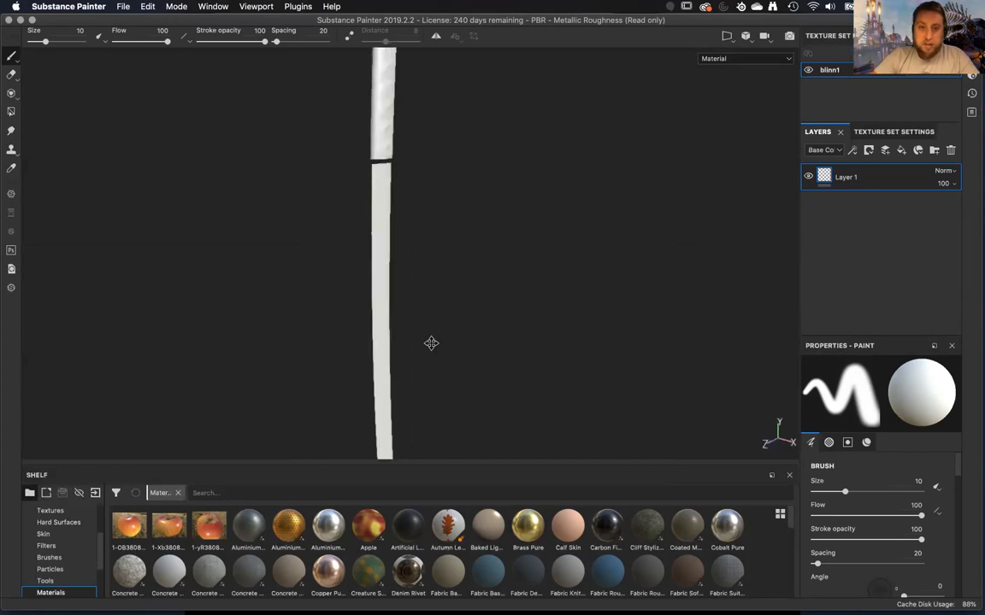
{"action": "middle_click_drag", "start_coordinate": [430, 343], "coordinate": [478, 522], "text": "alt"}
{"action": "left_click_drag", "start_coordinate": [437, 346], "coordinate": [278, 360], "text": "alt"}
{"action": "middle_click_drag", "start_coordinate": [351, 334], "coordinate": [327, 403], "text": "alt"}
{"action": "right_click_drag", "start_coordinate": [344, 365], "coordinate": [352, 406], "text": "alt"}
{"action": "left_click_drag", "start_coordinate": [340, 346], "coordinate": [362, 293], "text": "alt"}
{"action": "middle_click_drag", "start_coordinate": [411, 339], "coordinate": [390, 248], "text": "alt"}
{"action": "mouse_move", "coordinate": [393, 274]}
{"action": "right_mouse_down", "text": "alt"}
{"action": "mouse_move", "coordinate": [400, 304]}
{"action": "mouse_move", "coordinate": [394, 277]}
{"action": "right_mouse_up", "text": "alt"}
{"action": "left_click_drag", "start_coordinate": [391, 266], "coordinate": [395, 278], "text": "alt"}
{"action": "middle_click_drag", "start_coordinate": [396, 273], "coordinate": [408, 300], "text": "alt"}
{"action": "right_click_drag", "start_coordinate": [409, 299], "coordinate": [412, 305], "text": "alt"}
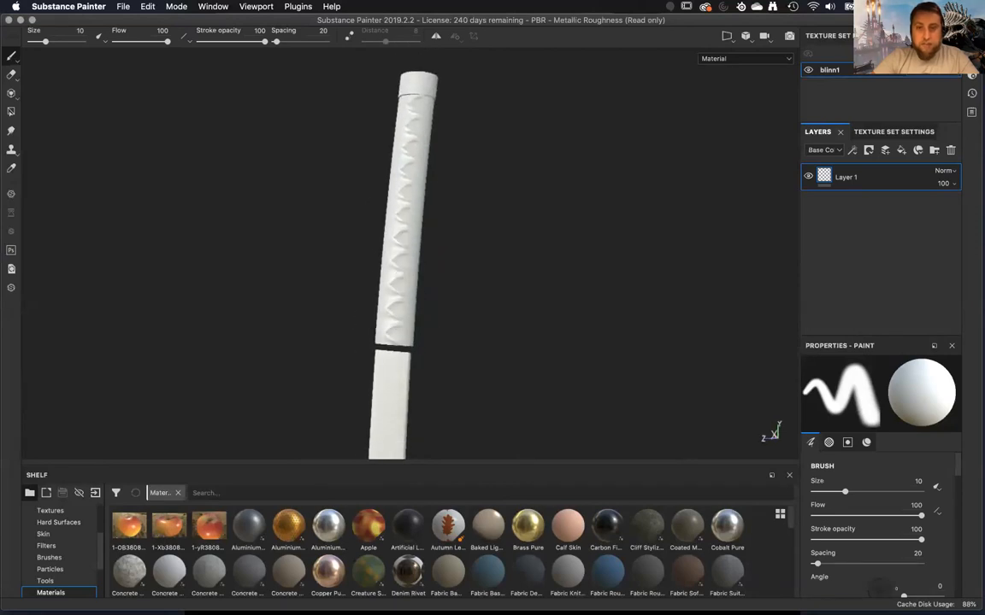
{"action": "middle_click_drag", "start_coordinate": [412, 296], "coordinate": [411, 306], "text": "alt"}
Open the mesh map baking settings for the blinn1 texture set and leave only the Normal map enabled.
{"action": "left_click", "coordinate": [916, 133]}
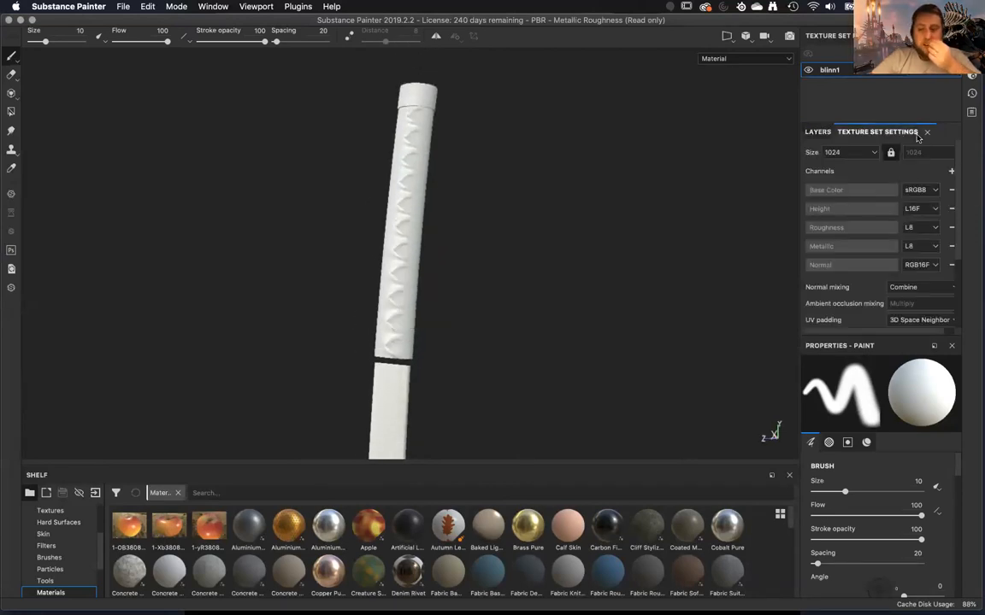
{"action": "scroll", "coordinate": [908, 269], "scroll_direction": "down", "scroll_amount": 5}
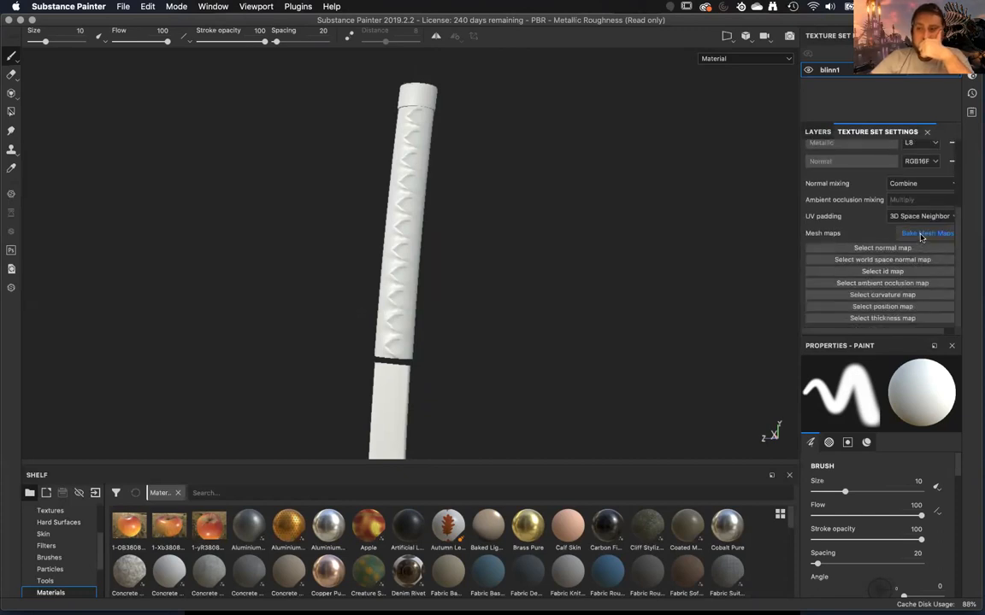
{"action": "left_click", "coordinate": [927, 232]}
{"action": "left_click", "coordinate": [318, 263]}
{"action": "left_click", "coordinate": [320, 248]}
{"action": "left_click", "coordinate": [319, 231]}
{"action": "left_click", "coordinate": [319, 214]}
{"action": "left_click", "coordinate": [319, 197]}
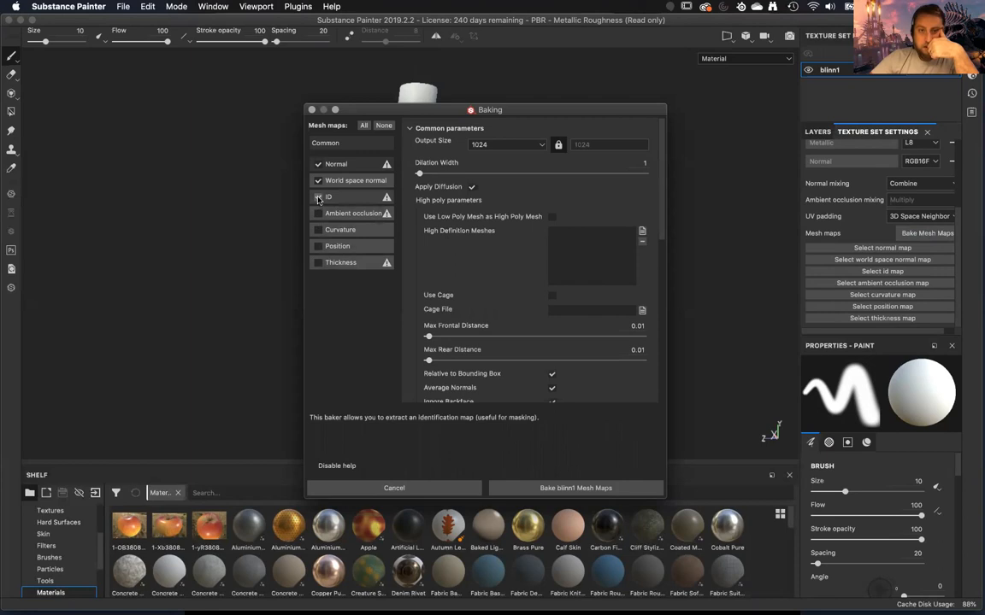
{"action": "left_click", "coordinate": [319, 181]}
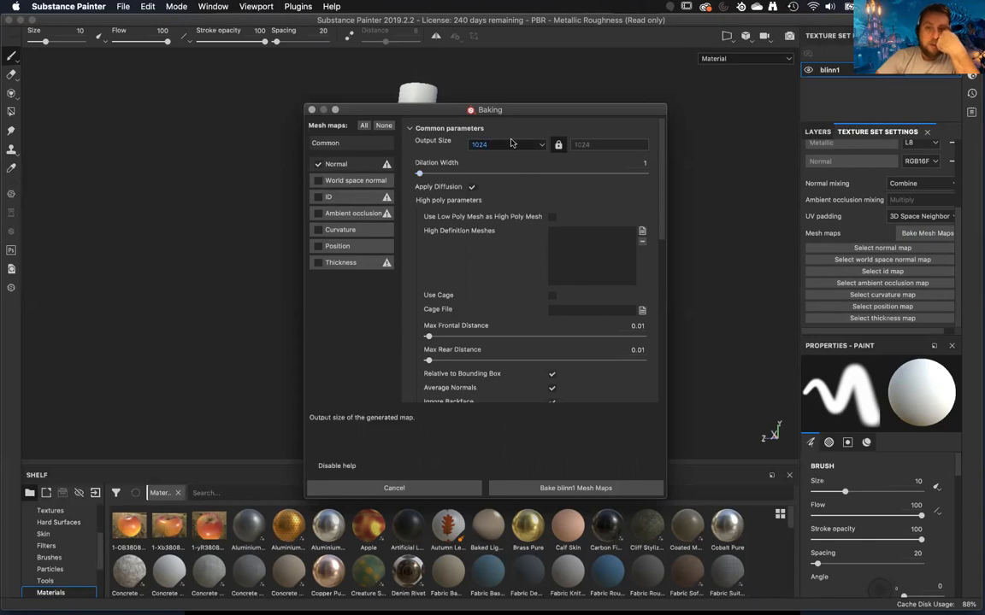
Load Katana_hi.fbx as the high definition mesh for the bake.
{"action": "left_click", "coordinate": [642, 232]}
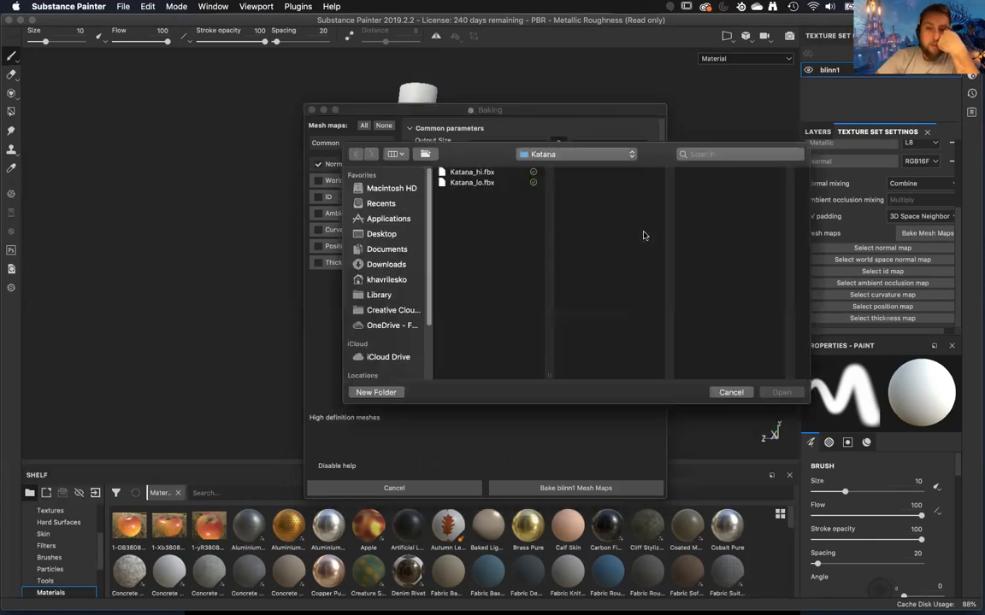
{"action": "left_click", "coordinate": [489, 173]}
{"action": "left_click", "coordinate": [780, 392]}
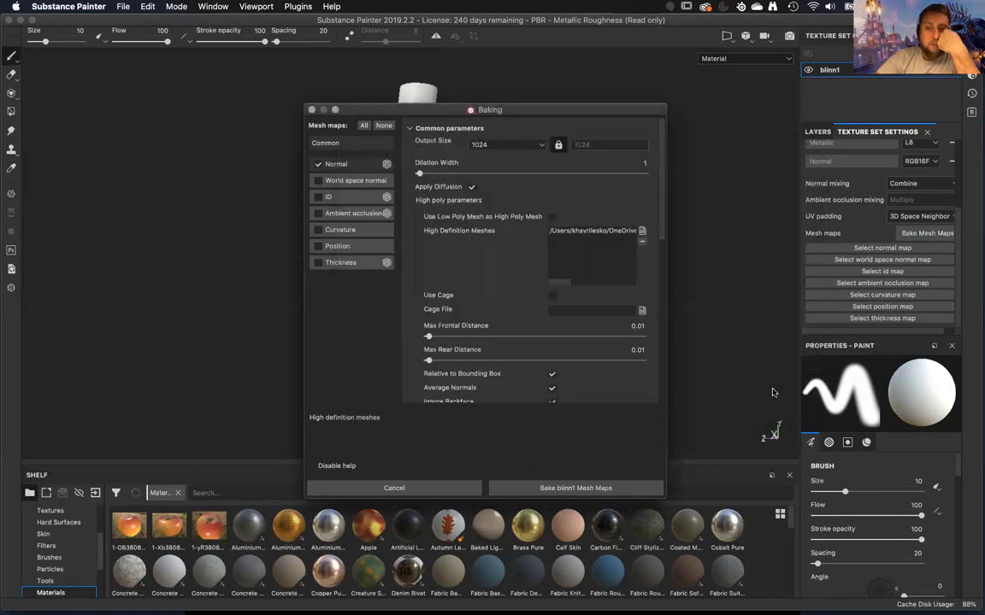
Set both the Max Frontal Distance and the Max Rear Distance of the bake to 0.015.
{"action": "scroll", "coordinate": [482, 251], "scroll_direction": "down", "scroll_amount": 3}
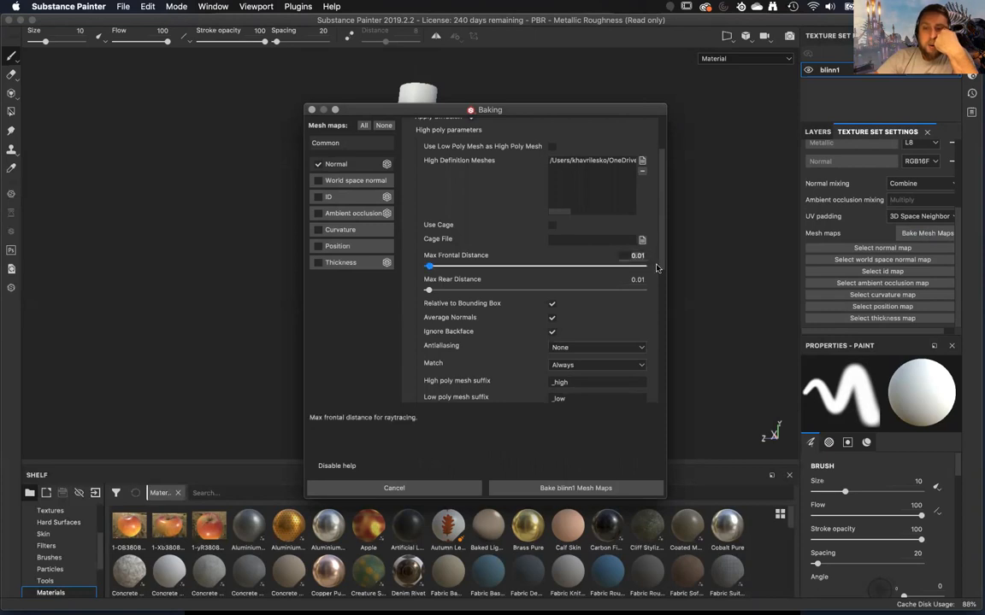
{"action": "type", "text": "5"}
{"action": "left_click", "coordinate": [643, 279]}
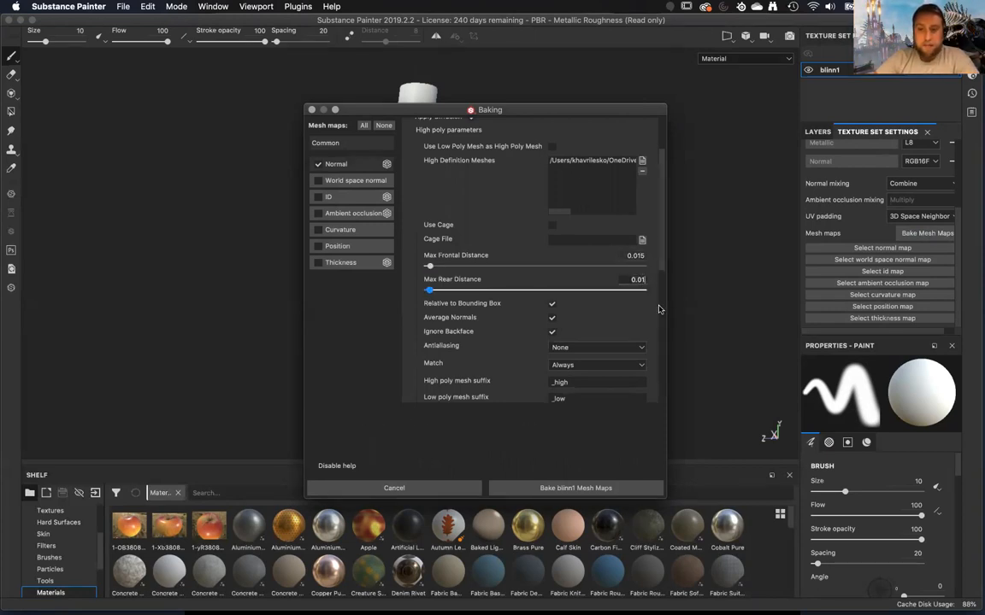
{"action": "type", "text": "5"}
{"action": "key", "text": "Return"}
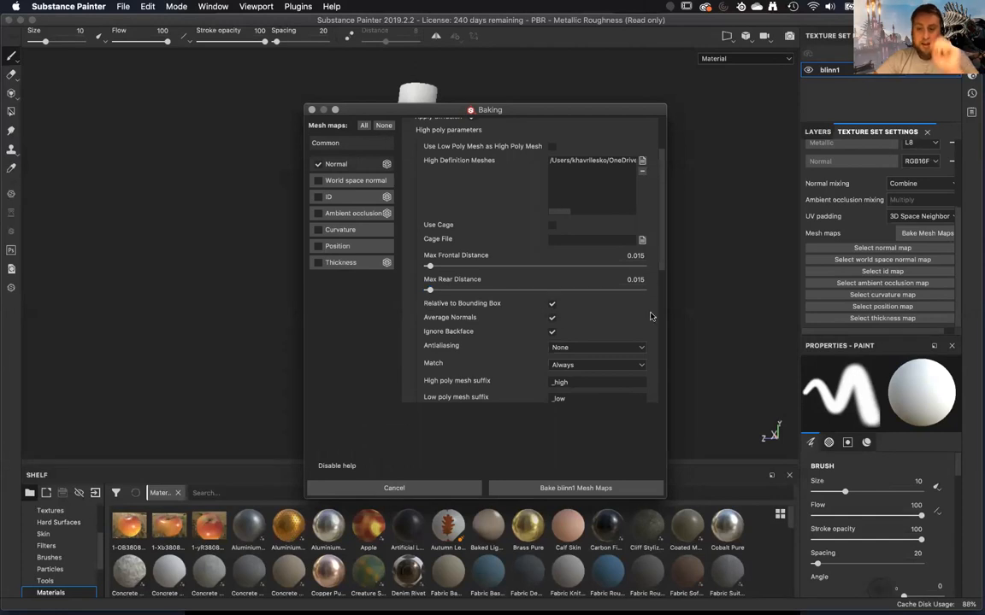
Set the bake's matching to By Mesh Name, with high poly suffix _hi and low poly suffix _lo.
{"action": "scroll", "coordinate": [624, 318], "scroll_direction": "down", "scroll_amount": 2}
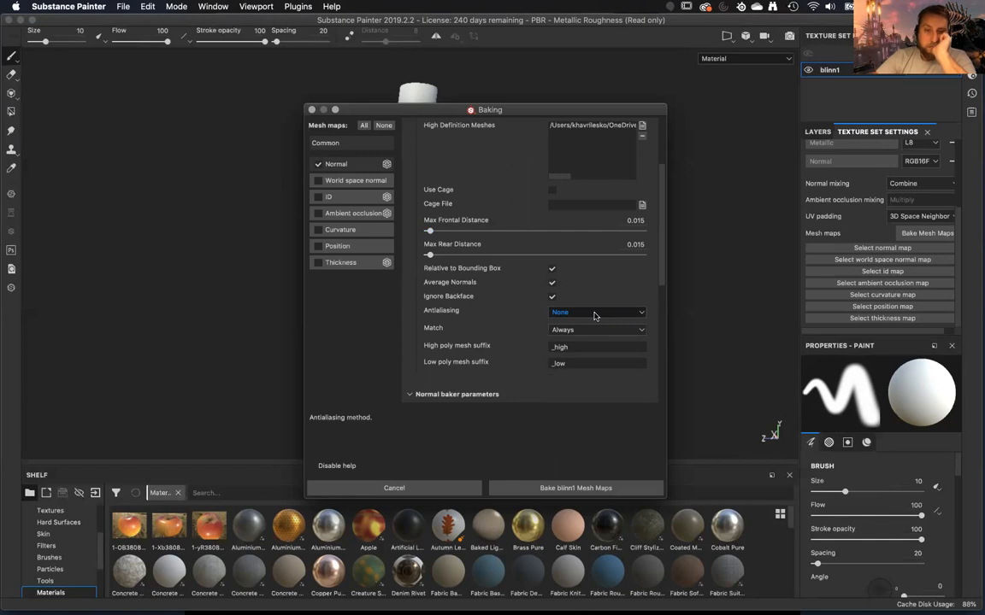
{"action": "scroll", "coordinate": [594, 316], "scroll_direction": "up", "scroll_amount": 4}
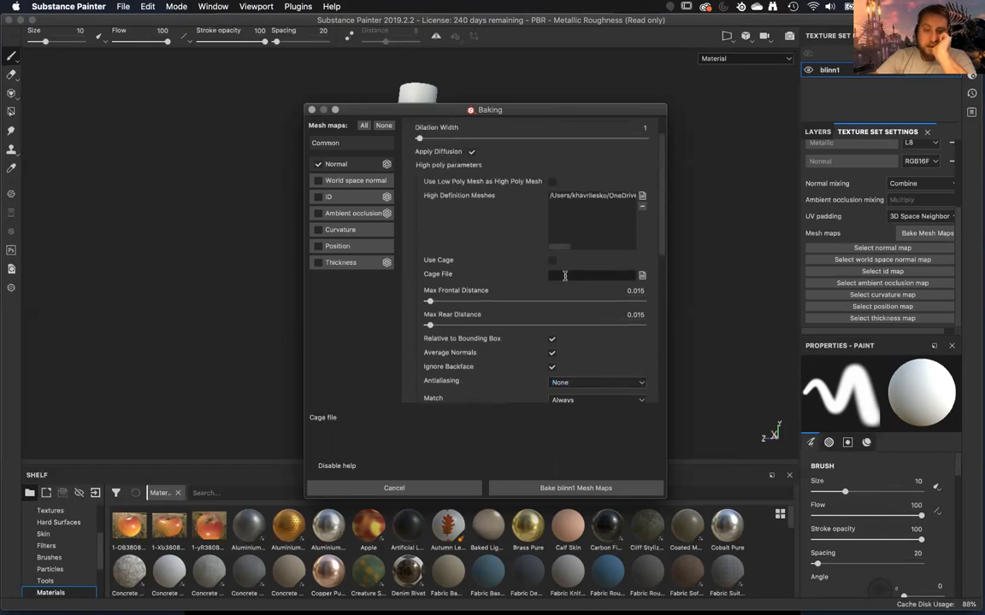
{"action": "scroll", "coordinate": [564, 275], "scroll_direction": "down", "scroll_amount": 2}
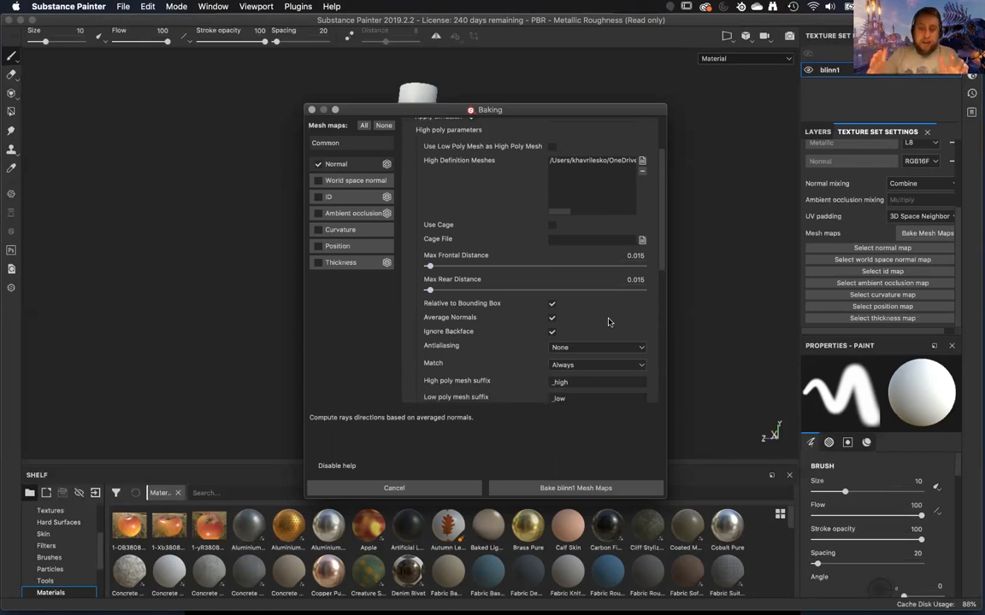
{"action": "scroll", "coordinate": [607, 321], "scroll_direction": "down", "scroll_amount": 2}
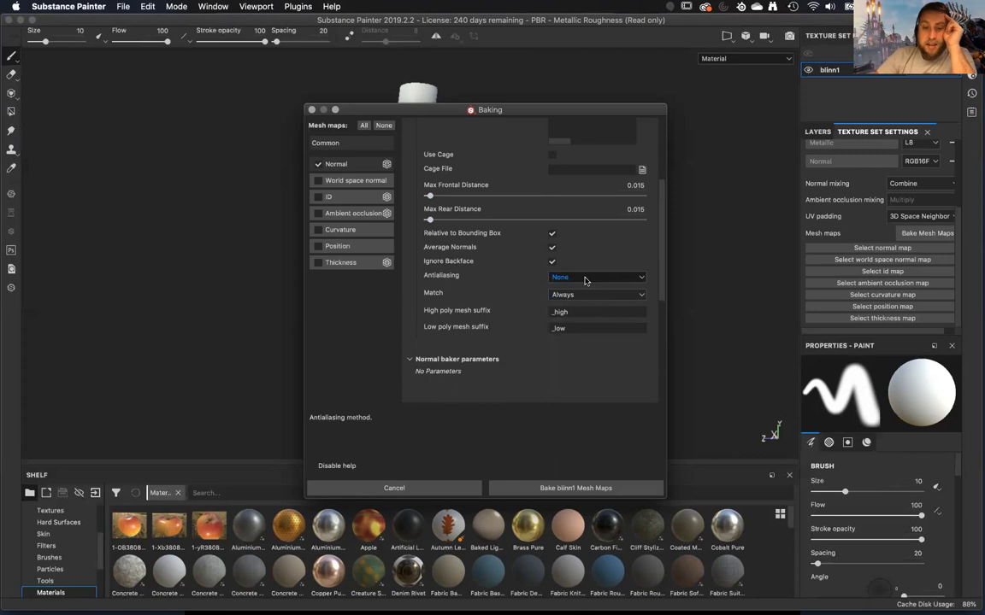
{"action": "left_click", "coordinate": [582, 294]}
{"action": "left_click", "coordinate": [582, 311]}
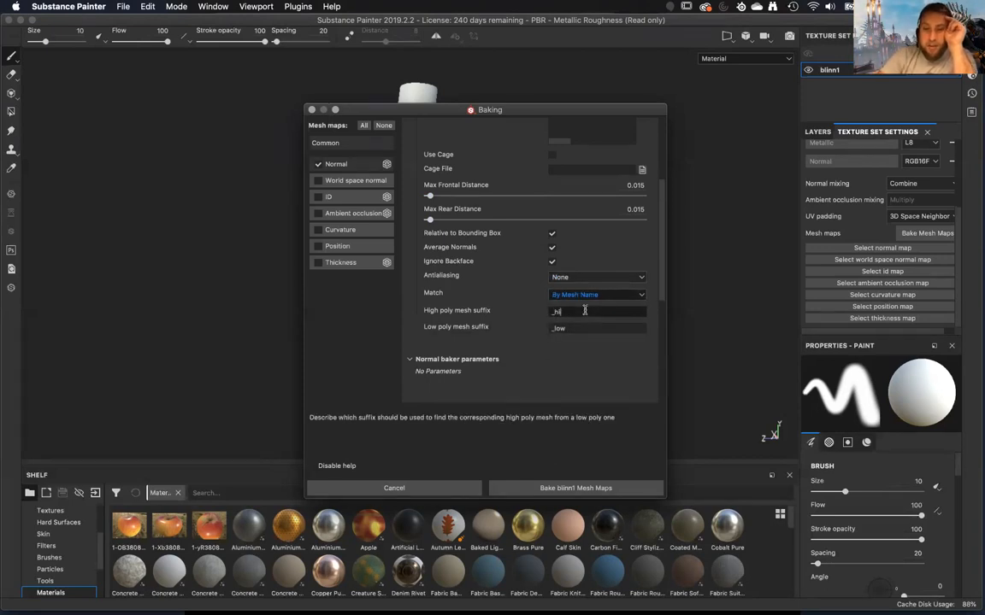
{"action": "left_click", "coordinate": [596, 328]}
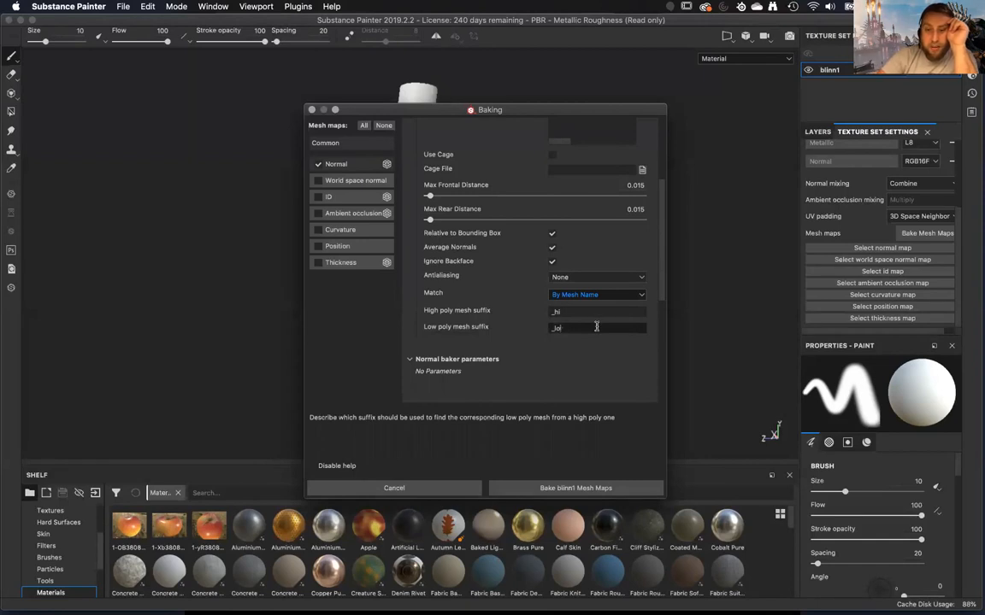
{"action": "key", "text": "Return"}
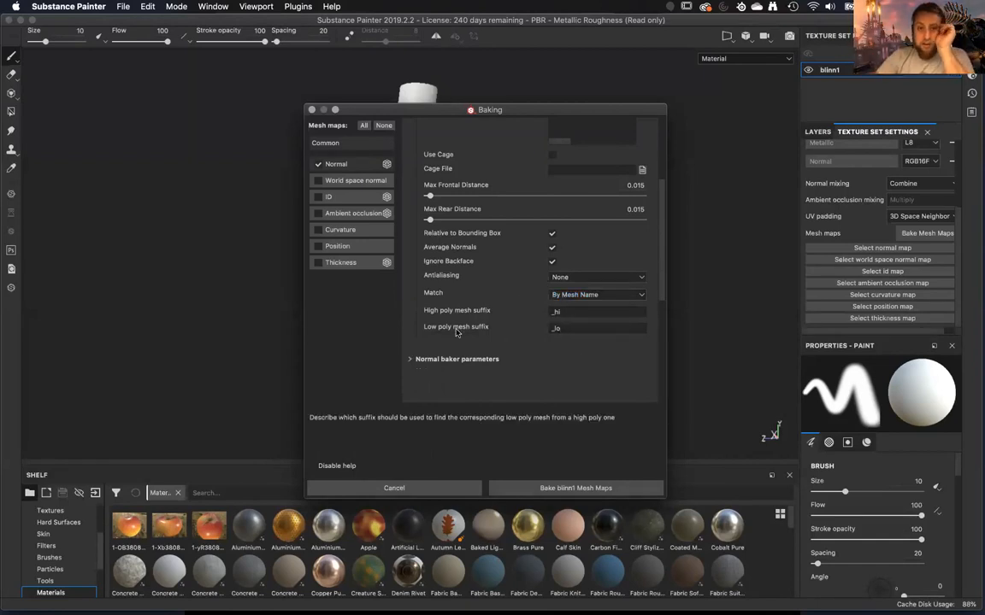
Bake the blinn1 mesh maps and dismiss the baking report.
{"action": "scroll", "coordinate": [504, 374], "scroll_direction": "up", "scroll_amount": 3}
{"action": "scroll", "coordinate": [505, 375], "scroll_direction": "down", "scroll_amount": 5}
{"action": "left_click", "coordinate": [564, 488]}
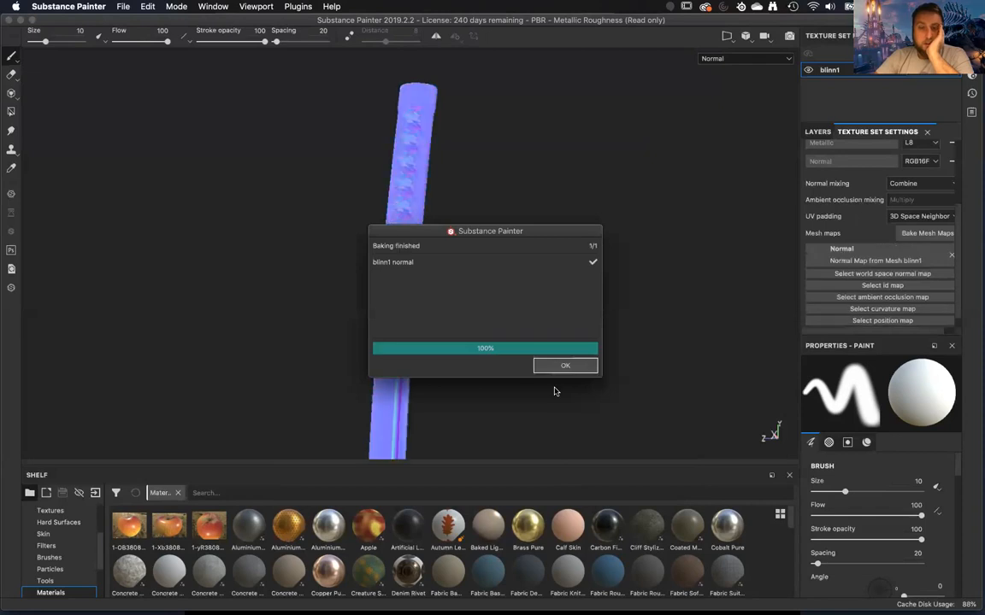
{"action": "left_click", "coordinate": [567, 367]}
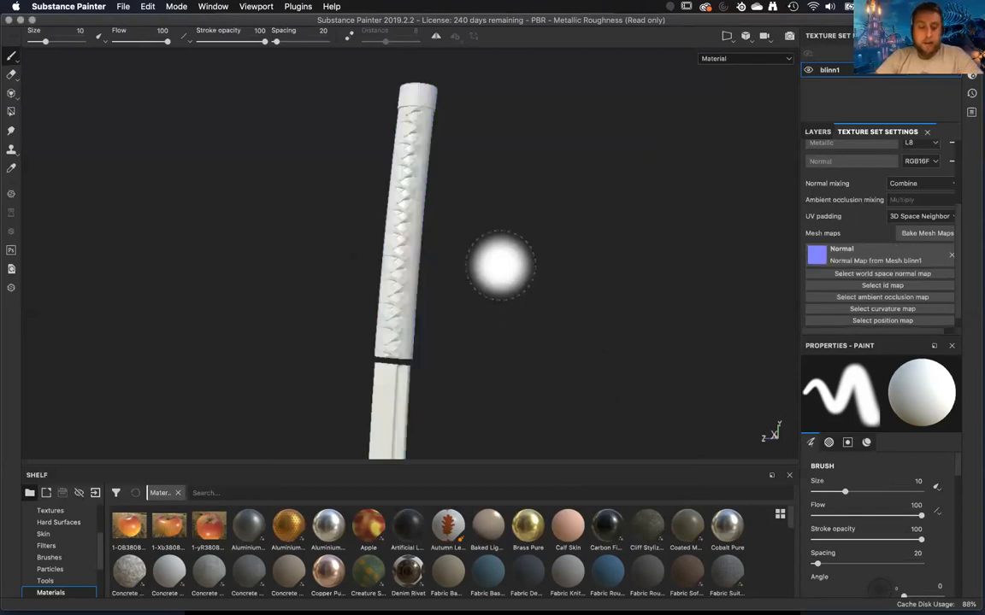
Examine the baked normal detail up close on the handle wrap, the blade groove and the blade edge.
{"action": "scroll", "coordinate": [513, 376], "scroll_direction": "up", "scroll_amount": 3}
{"action": "mouse_move", "coordinate": [500, 312]}
{"action": "left_mouse_down", "text": "alt"}
{"action": "mouse_move", "coordinate": [535, 378]}
{"action": "mouse_move", "coordinate": [576, 321]}
{"action": "mouse_move", "coordinate": [619, 293]}
{"action": "mouse_move", "coordinate": [650, 386]}
{"action": "mouse_move", "coordinate": [598, 363]}
{"action": "mouse_move", "coordinate": [538, 397]}
{"action": "mouse_move", "coordinate": [77, 424]}
{"action": "mouse_move", "coordinate": [190, 393]}
{"action": "mouse_move", "coordinate": [350, 253]}
{"action": "mouse_move", "coordinate": [339, 213]}
{"action": "mouse_move", "coordinate": [384, 308]}
{"action": "mouse_move", "coordinate": [314, 254]}
{"action": "mouse_move", "coordinate": [314, 227]}
{"action": "mouse_move", "coordinate": [282, 259]}
{"action": "mouse_move", "coordinate": [204, 271]}
{"action": "mouse_move", "coordinate": [254, 222]}
{"action": "mouse_move", "coordinate": [308, 261]}
{"action": "left_mouse_up", "text": "alt"}
{"action": "left_click_drag", "start_coordinate": [468, 289], "coordinate": [556, 290], "text": "alt"}
{"action": "middle_click_drag", "start_coordinate": [607, 223], "coordinate": [604, 121], "text": "alt"}
{"action": "middle_click_drag", "start_coordinate": [599, 368], "coordinate": [609, 102], "text": "alt"}
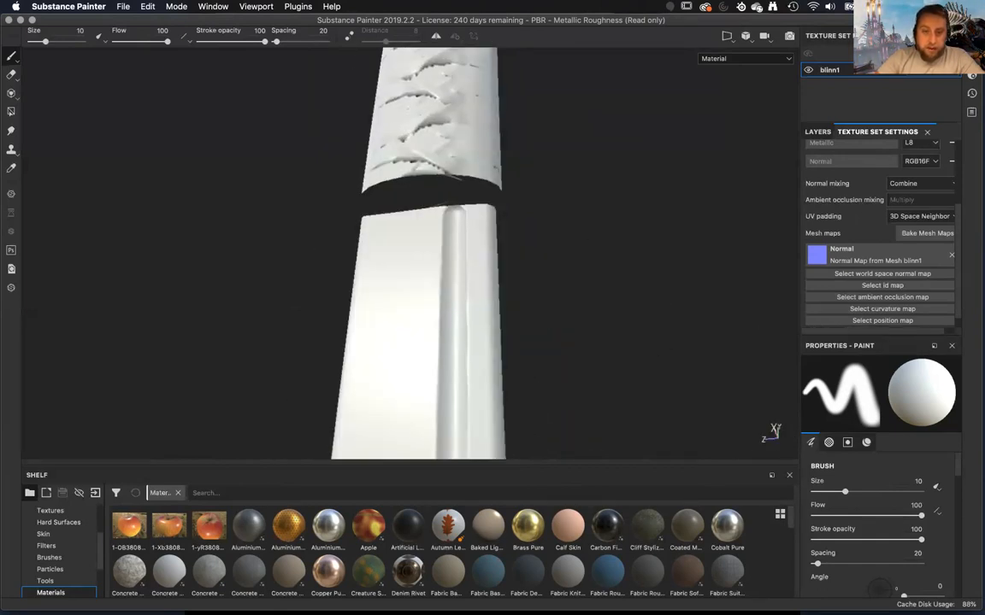
{"action": "right_click_drag", "start_coordinate": [564, 132], "coordinate": [458, 130], "text": "alt"}
{"action": "middle_click_drag", "start_coordinate": [458, 130], "coordinate": [368, 72], "text": "alt"}
{"action": "right_click_drag", "start_coordinate": [470, 249], "coordinate": [487, 222], "text": "alt"}
{"action": "middle_click_drag", "start_coordinate": [440, 210], "coordinate": [490, 259], "text": "alt"}
{"action": "right_click_drag", "start_coordinate": [490, 260], "coordinate": [461, 295], "text": "alt"}
{"action": "left_click_drag", "start_coordinate": [462, 295], "coordinate": [477, 324], "text": "alt"}
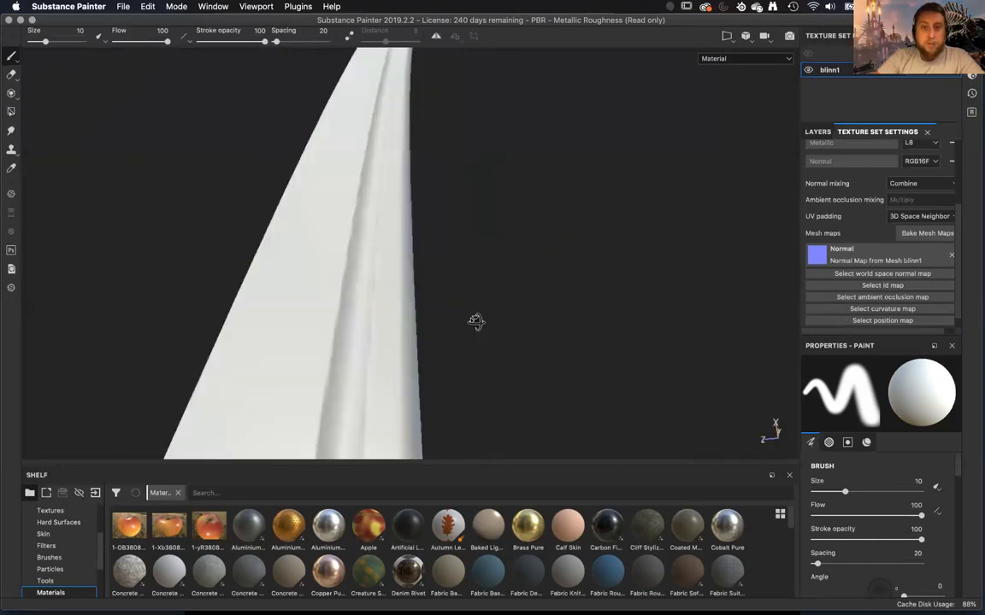
{"action": "right_click_drag", "start_coordinate": [477, 323], "coordinate": [500, 308], "text": "alt"}
{"action": "middle_click_drag", "start_coordinate": [500, 308], "coordinate": [481, 325], "text": "alt"}
{"action": "right_click_drag", "start_coordinate": [481, 325], "coordinate": [475, 345], "text": "alt"}
{"action": "middle_click_drag", "start_coordinate": [474, 346], "coordinate": [435, 171], "text": "alt"}
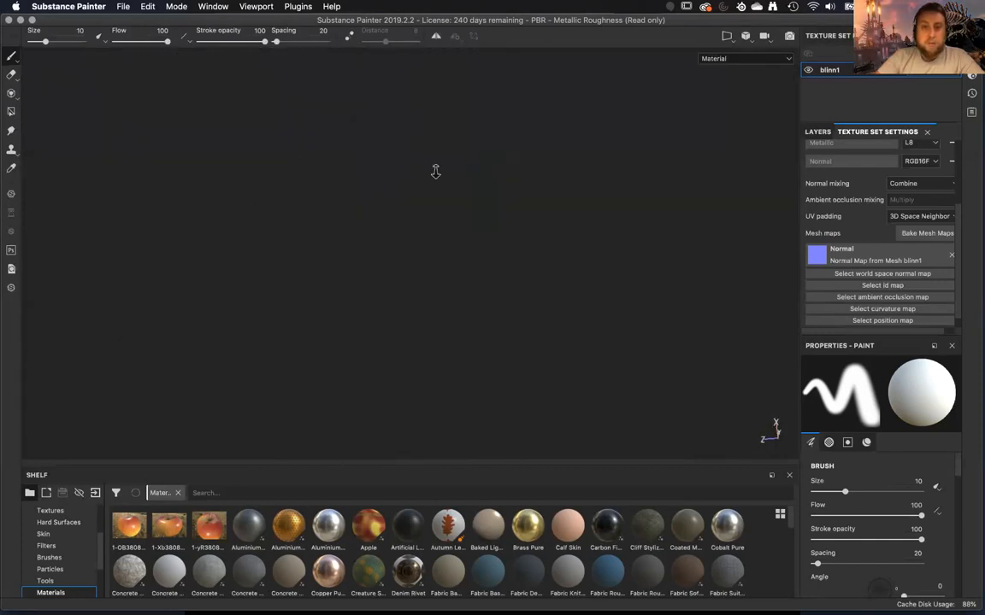
{"action": "right_click_drag", "start_coordinate": [435, 171], "coordinate": [427, 181], "text": "alt"}
{"action": "left_click_drag", "start_coordinate": [428, 181], "coordinate": [442, 180], "text": "alt"}
{"action": "right_click_drag", "start_coordinate": [441, 181], "coordinate": [418, 261], "text": "alt"}
{"action": "left_click_drag", "start_coordinate": [417, 261], "coordinate": [429, 268], "text": "alt"}
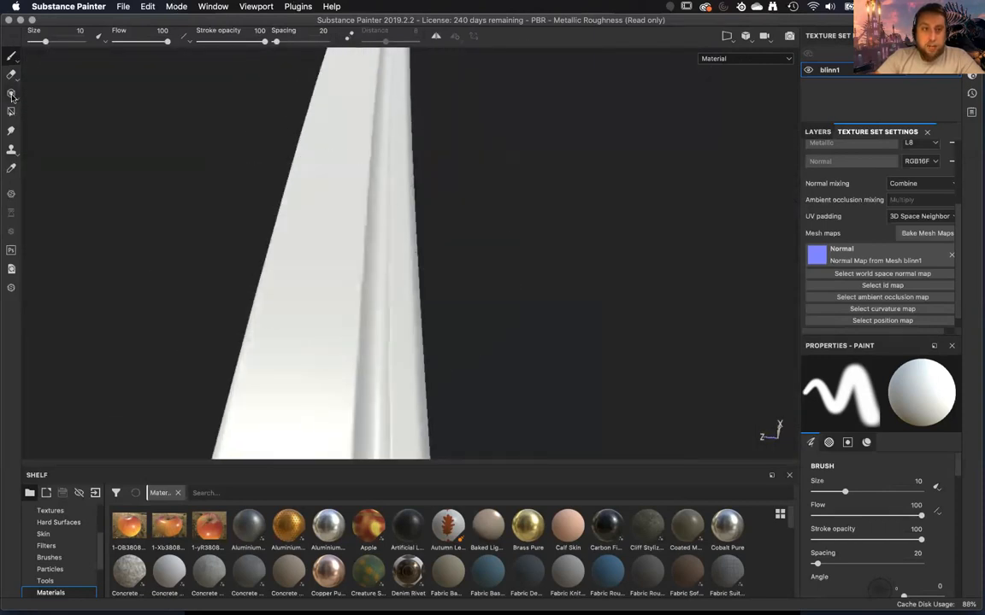
Switch to the Polygon Fill tool and inspect the low-poly wireframe along the blade, handle and pommel.
{"action": "left_click", "coordinate": [11, 112]}
{"action": "left_click_drag", "start_coordinate": [253, 275], "coordinate": [279, 235], "text": "alt"}
{"action": "middle_click_drag", "start_coordinate": [279, 235], "coordinate": [445, 501], "text": "alt"}
{"action": "right_click_drag", "start_coordinate": [439, 317], "coordinate": [391, 206], "text": "alt"}
{"action": "middle_click_drag", "start_coordinate": [390, 206], "coordinate": [363, 435], "text": "alt"}
{"action": "right_click_drag", "start_coordinate": [413, 362], "coordinate": [568, 582], "text": "alt"}
{"action": "left_click_drag", "start_coordinate": [497, 339], "coordinate": [518, 349], "text": "alt"}
{"action": "left_click_drag", "start_coordinate": [511, 225], "coordinate": [599, 367], "text": "alt"}
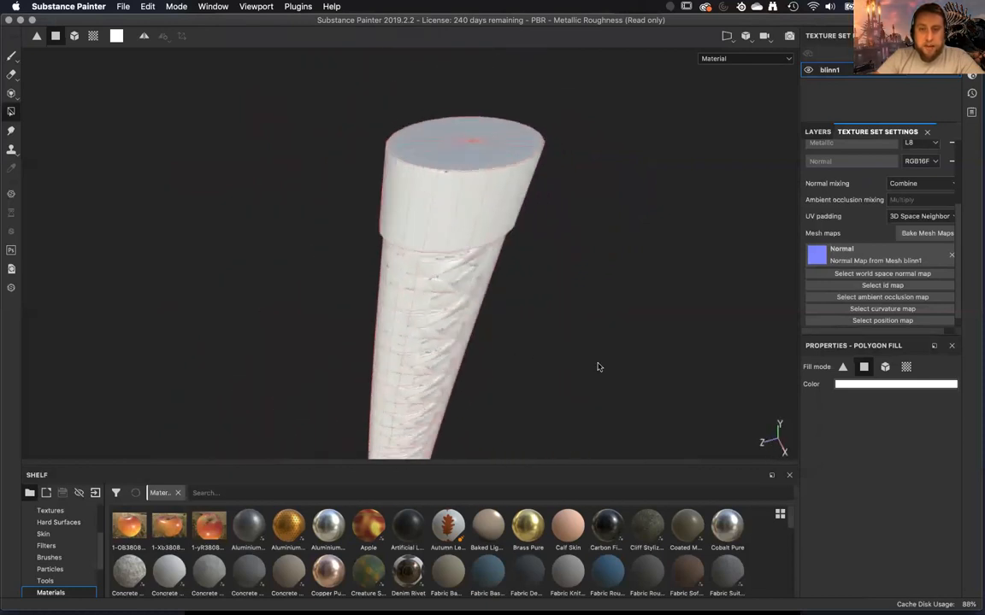
Inspect the low-poly wireframe and the baked wrap detail along the handle and pommel.
{"action": "right_click_drag", "start_coordinate": [542, 383], "coordinate": [557, 312], "text": "alt"}
{"action": "left_click_drag", "start_coordinate": [557, 312], "coordinate": [450, 238], "text": "alt"}
{"action": "middle_click_drag", "start_coordinate": [485, 154], "coordinate": [498, 34], "text": "alt"}
{"action": "right_click_drag", "start_coordinate": [549, 283], "coordinate": [475, 64], "text": "alt"}
{"action": "middle_click_drag", "start_coordinate": [513, 305], "coordinate": [547, 136], "text": "alt"}
{"action": "right_click_drag", "start_coordinate": [558, 286], "coordinate": [512, 194], "text": "alt"}
{"action": "middle_click_drag", "start_coordinate": [512, 193], "coordinate": [523, 214], "text": "alt"}
{"action": "right_click_drag", "start_coordinate": [523, 213], "coordinate": [576, 268], "text": "alt"}
{"action": "left_click_drag", "start_coordinate": [495, 293], "coordinate": [325, 394], "text": "alt"}
{"action": "left_click_drag", "start_coordinate": [500, 258], "coordinate": [367, 332], "text": "alt"}
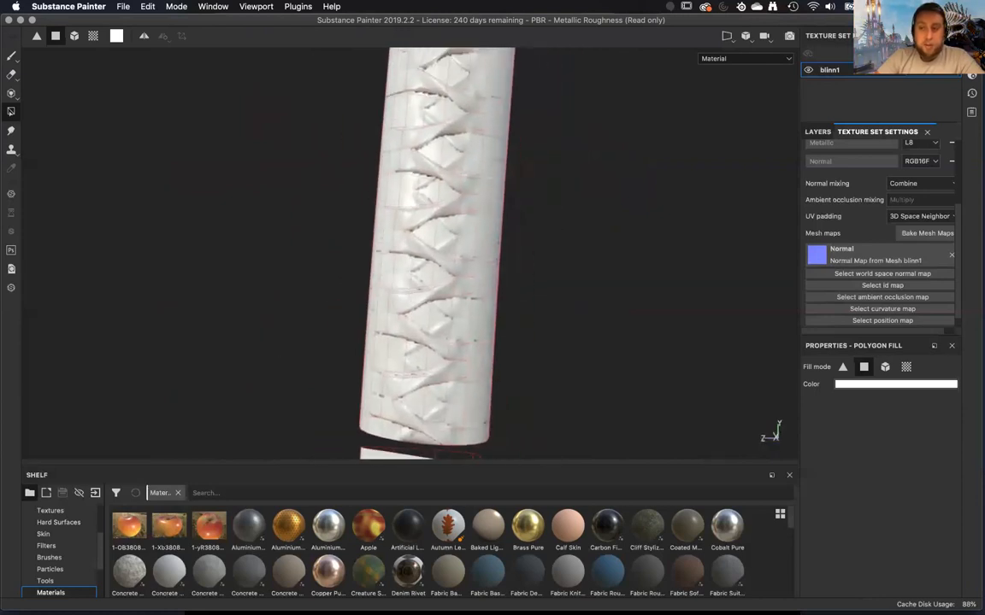
Rebake the blinn1 normal map with output size 2048 and antialiasing Subsampling 4x4, and dismiss the baking report.
{"action": "left_click", "coordinate": [916, 233]}
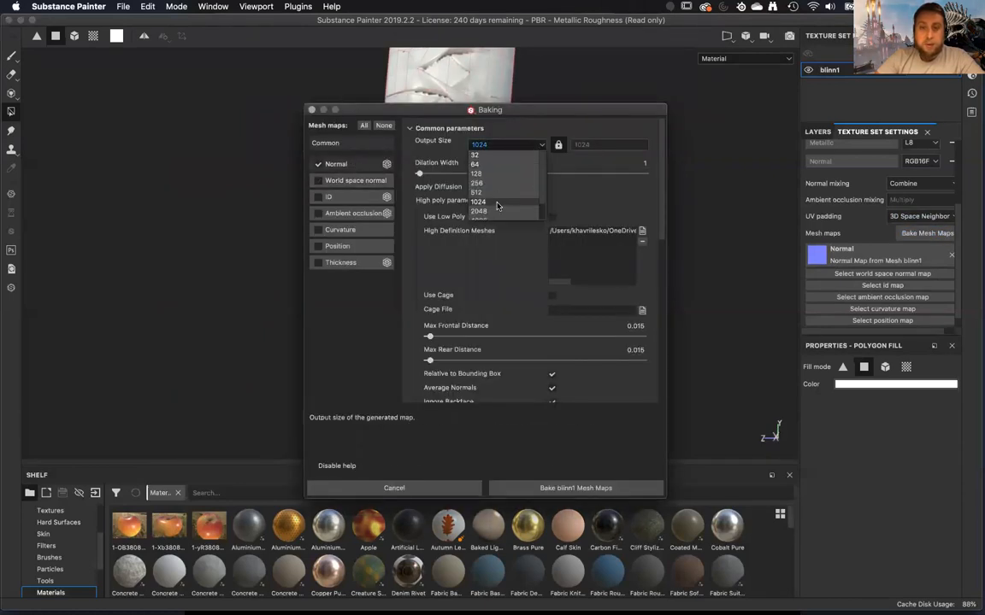
{"action": "scroll", "coordinate": [507, 293], "scroll_direction": "down", "scroll_amount": 5}
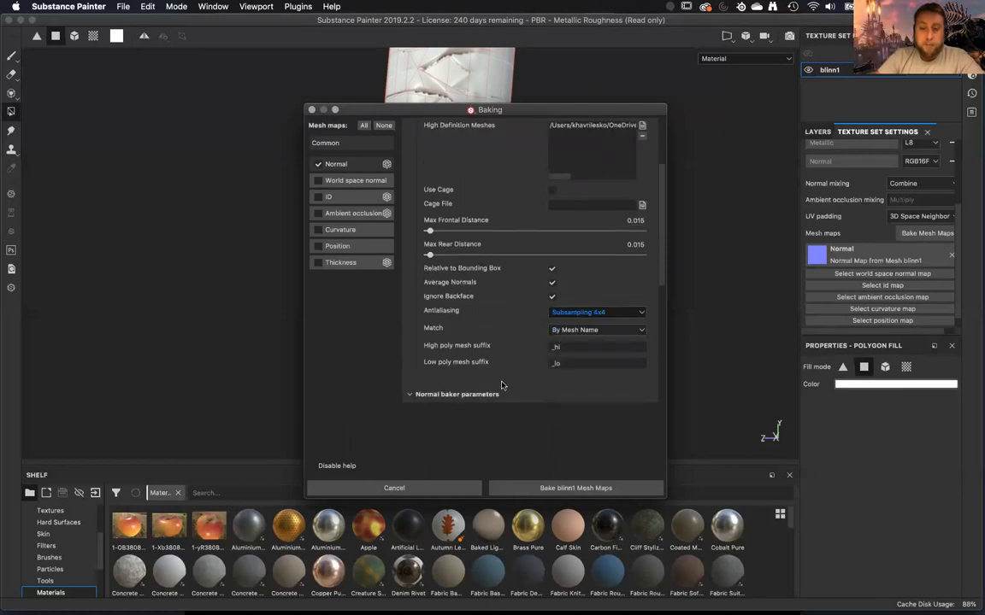
{"action": "left_click", "coordinate": [527, 490]}
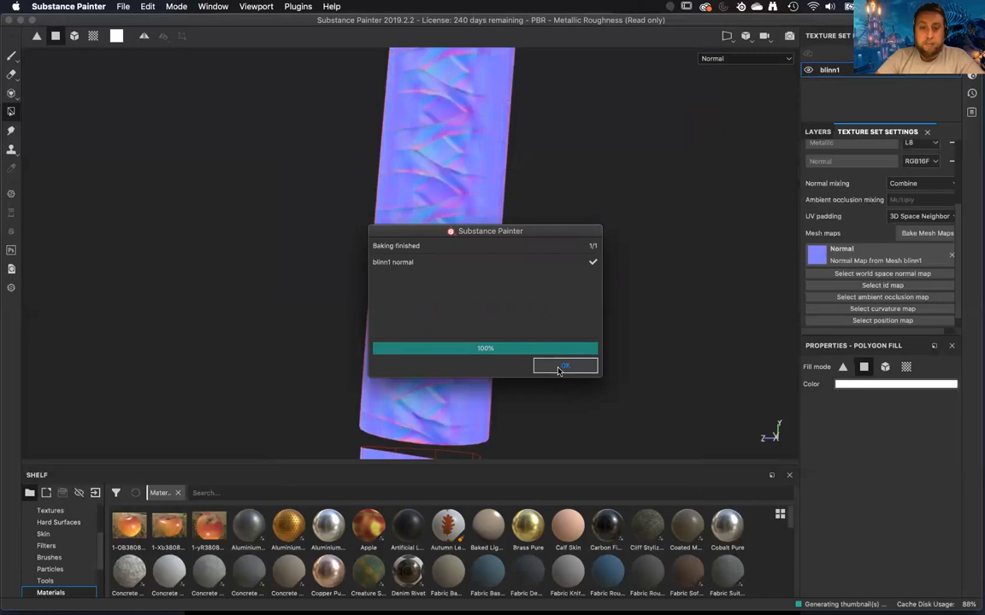
{"action": "left_click", "coordinate": [564, 366]}
Return to the Material view with the Paint tool and examine the rebaked normal detail on the handle wrap.
{"action": "key", "text": "m"}
{"action": "mouse_move", "coordinate": [551, 395]}
{"action": "left_mouse_down", "text": "alt"}
{"action": "mouse_move", "coordinate": [556, 304]}
{"action": "mouse_move", "coordinate": [574, 349]}
{"action": "mouse_move", "coordinate": [569, 393]}
{"action": "left_mouse_up", "text": "alt"}
{"action": "key", "text": "1"}
{"action": "mouse_move", "coordinate": [211, 246]}
{"action": "left_mouse_down", "text": "alt"}
{"action": "mouse_move", "coordinate": [249, 178]}
{"action": "mouse_move", "coordinate": [192, 284]}
{"action": "mouse_move", "coordinate": [76, 287]}
{"action": "mouse_move", "coordinate": [150, 238]}
{"action": "mouse_move", "coordinate": [249, 231]}
{"action": "mouse_move", "coordinate": [834, 257]}
{"action": "left_mouse_up", "text": "alt"}
{"action": "mouse_move", "coordinate": [577, 258]}
{"action": "left_mouse_down", "text": "alt"}
{"action": "mouse_move", "coordinate": [517, 235]}
{"action": "mouse_move", "coordinate": [263, 276]}
{"action": "mouse_move", "coordinate": [281, 312]}
{"action": "mouse_move", "coordinate": [298, 315]}
{"action": "mouse_move", "coordinate": [242, 409]}
{"action": "mouse_move", "coordinate": [277, 354]}
{"action": "mouse_move", "coordinate": [256, 376]}
{"action": "left_mouse_up", "text": "alt"}
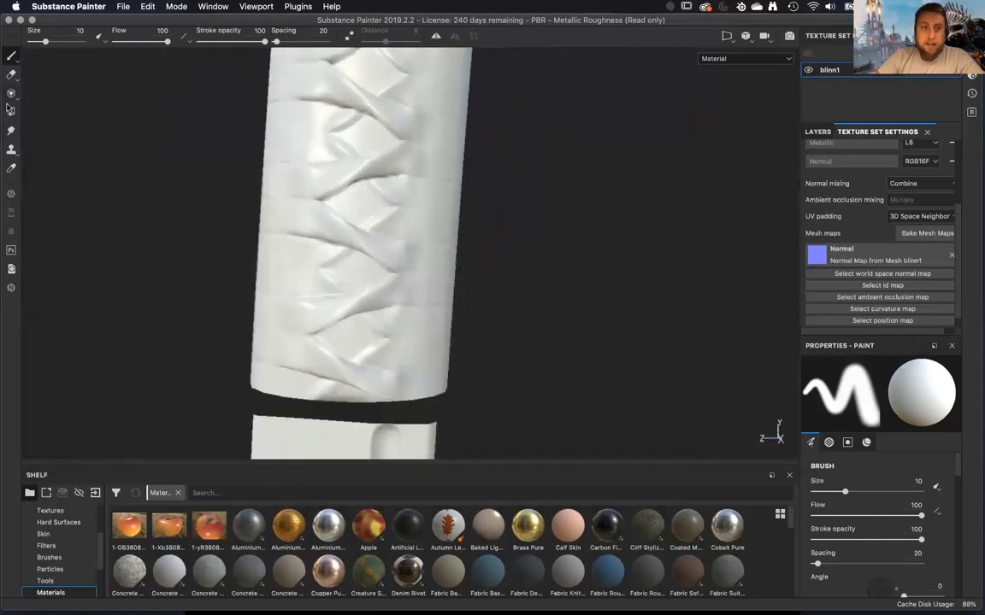
{"action": "left_click_drag", "start_coordinate": [708, 299], "coordinate": [679, 286], "text": "alt"}
{"action": "scroll", "coordinate": [642, 292], "scroll_direction": "up", "scroll_amount": 4}
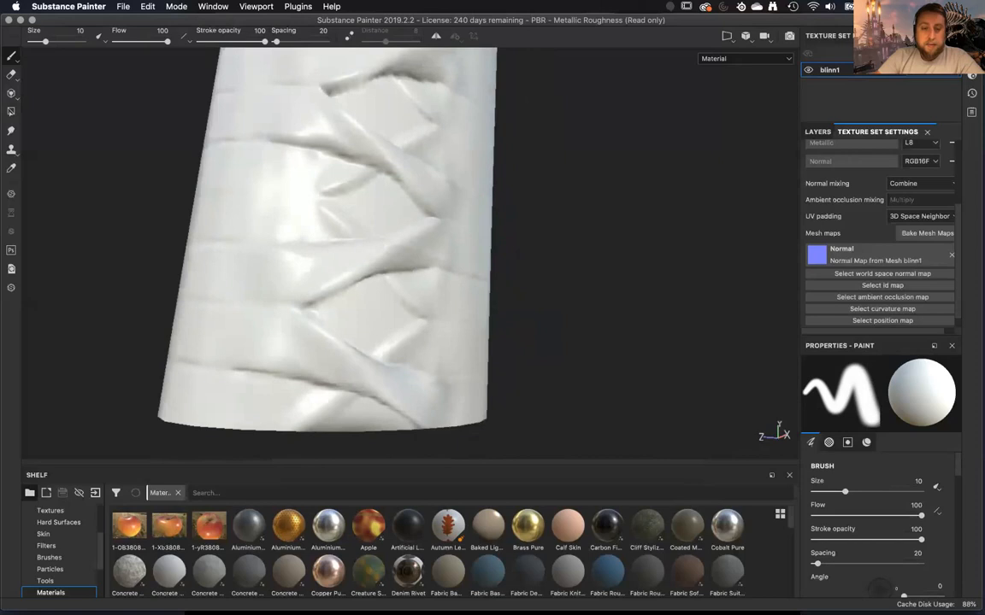
{"action": "left_click_drag", "start_coordinate": [616, 288], "coordinate": [543, 371], "text": "alt"}
{"action": "right_click_drag", "start_coordinate": [543, 371], "coordinate": [483, 376], "text": "alt"}
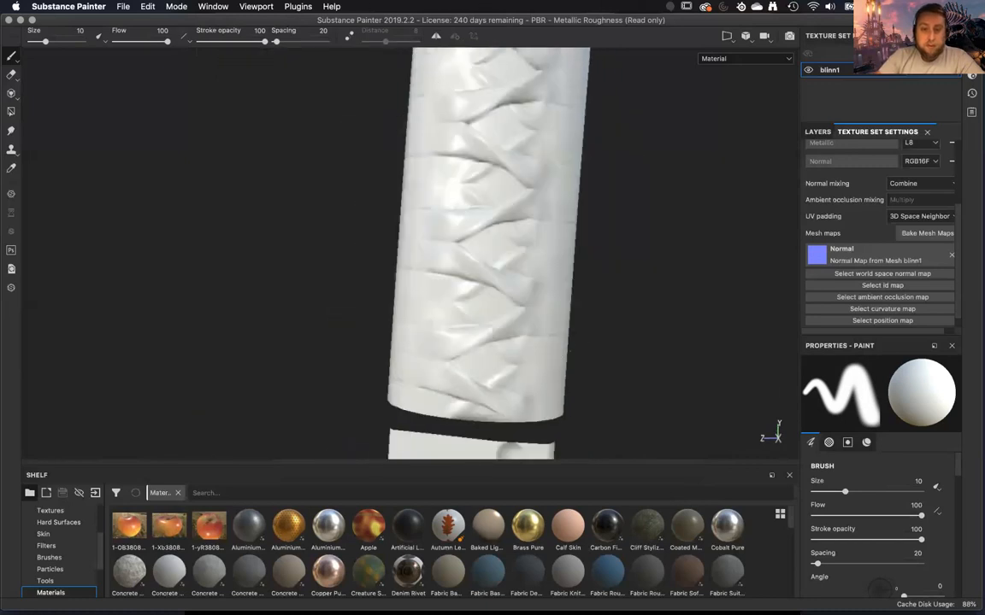
Examine the rebaked normal detail along the blade, its groove and the curved tip.
{"action": "right_click_drag", "start_coordinate": [499, 257], "coordinate": [454, 342], "text": "alt"}
{"action": "middle_click_drag", "start_coordinate": [479, 445], "coordinate": [384, 294], "text": "alt"}
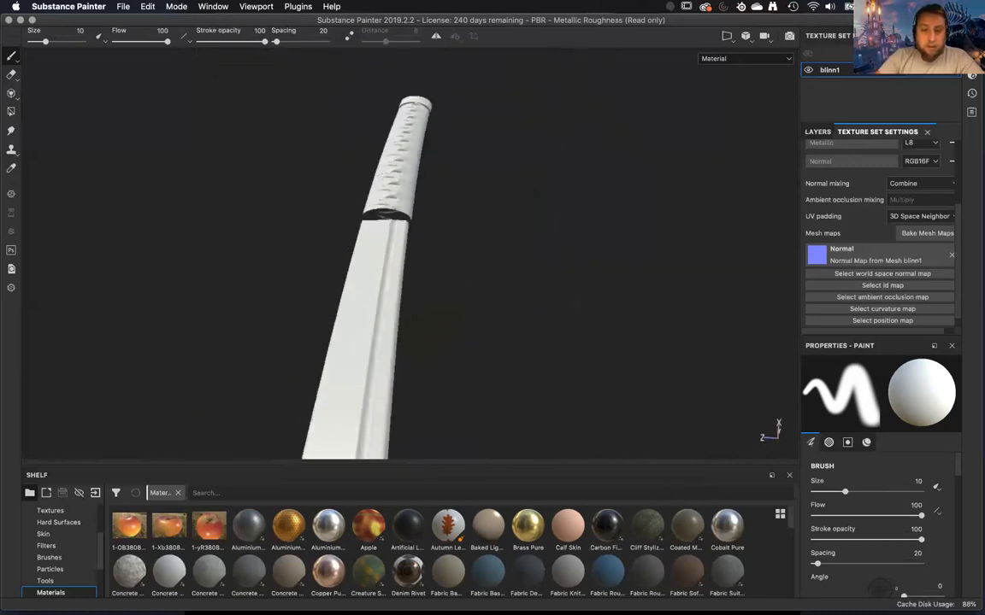
{"action": "right_click_drag", "start_coordinate": [384, 293], "coordinate": [453, 265], "text": "alt"}
{"action": "middle_click_drag", "start_coordinate": [367, 223], "coordinate": [426, 251], "text": "alt"}
{"action": "right_click_drag", "start_coordinate": [427, 250], "coordinate": [393, 256], "text": "alt"}
{"action": "middle_click_drag", "start_coordinate": [389, 205], "coordinate": [367, 182], "text": "alt"}
{"action": "mouse_move", "coordinate": [367, 183]}
{"action": "right_mouse_down", "text": "alt"}
{"action": "mouse_move", "coordinate": [362, 196]}
{"action": "mouse_move", "coordinate": [396, 263]}
{"action": "mouse_move", "coordinate": [328, 266]}
{"action": "mouse_move", "coordinate": [82, 72]}
{"action": "right_mouse_up", "text": "alt"}
{"action": "right_click_drag", "start_coordinate": [384, 368], "coordinate": [454, 303], "text": "alt"}
{"action": "right_click_drag", "start_coordinate": [454, 303], "coordinate": [381, 141], "text": "alt"}
{"action": "right_click_drag", "start_coordinate": [355, 220], "coordinate": [197, 31], "text": "alt"}
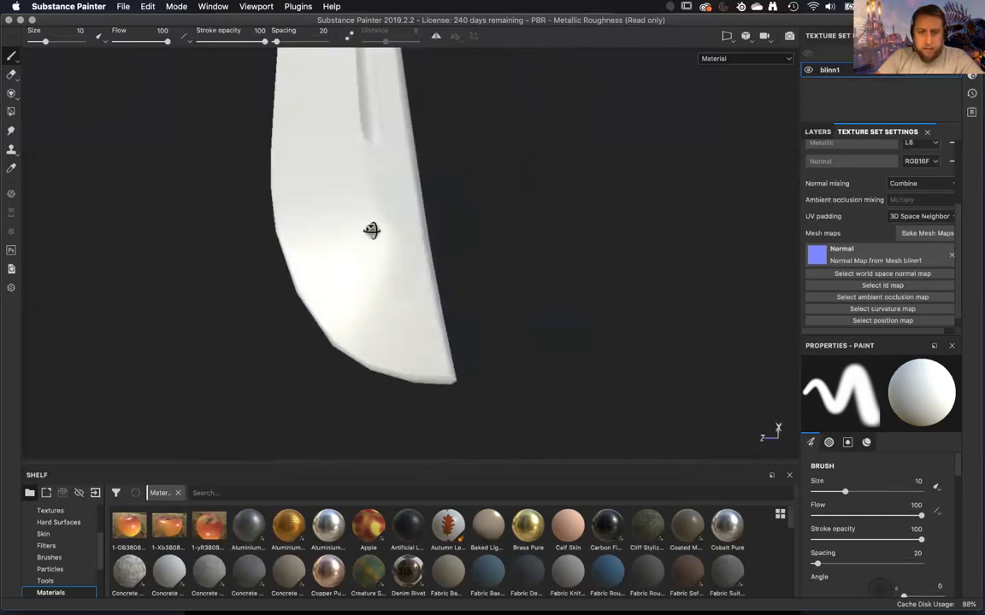
{"action": "left_click_drag", "start_coordinate": [419, 394], "coordinate": [273, 401], "text": "alt"}
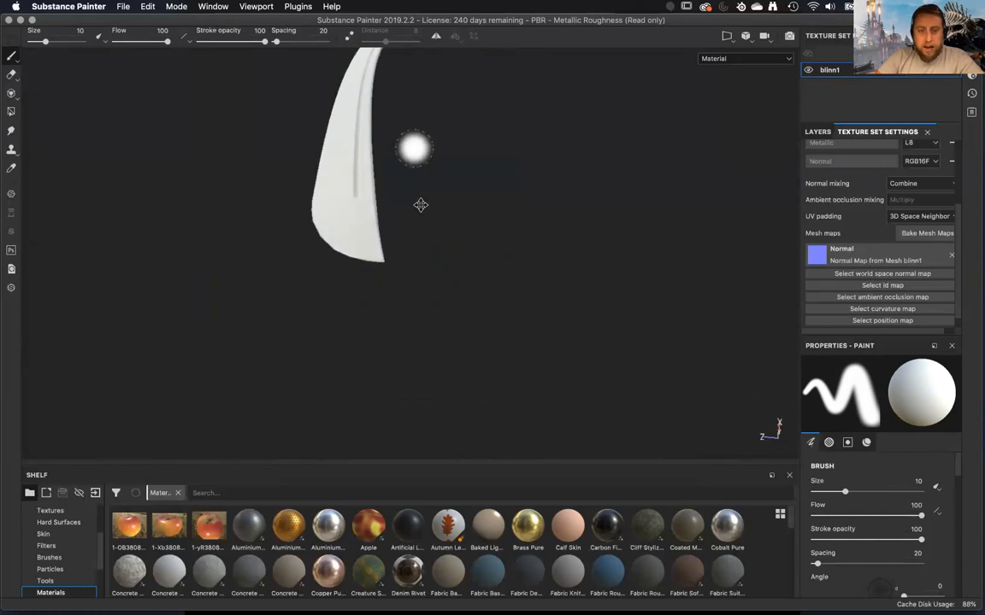
{"action": "left_click_drag", "start_coordinate": [485, 334], "coordinate": [488, 391], "text": "alt"}
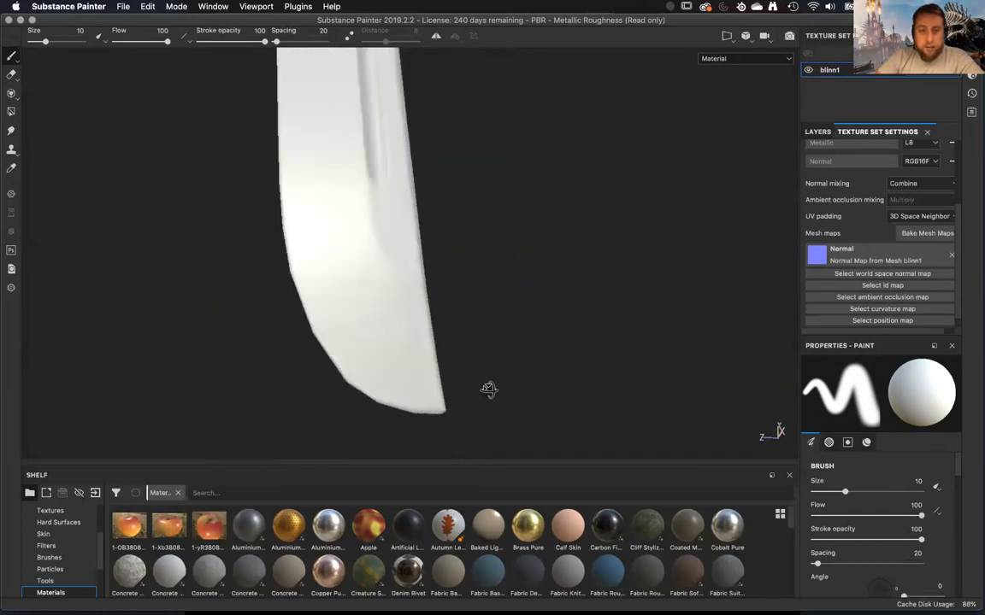
{"action": "left_click_drag", "start_coordinate": [303, 329], "coordinate": [428, 342], "text": "alt"}
{"action": "right_click_drag", "start_coordinate": [386, 252], "coordinate": [257, 119], "text": "alt"}
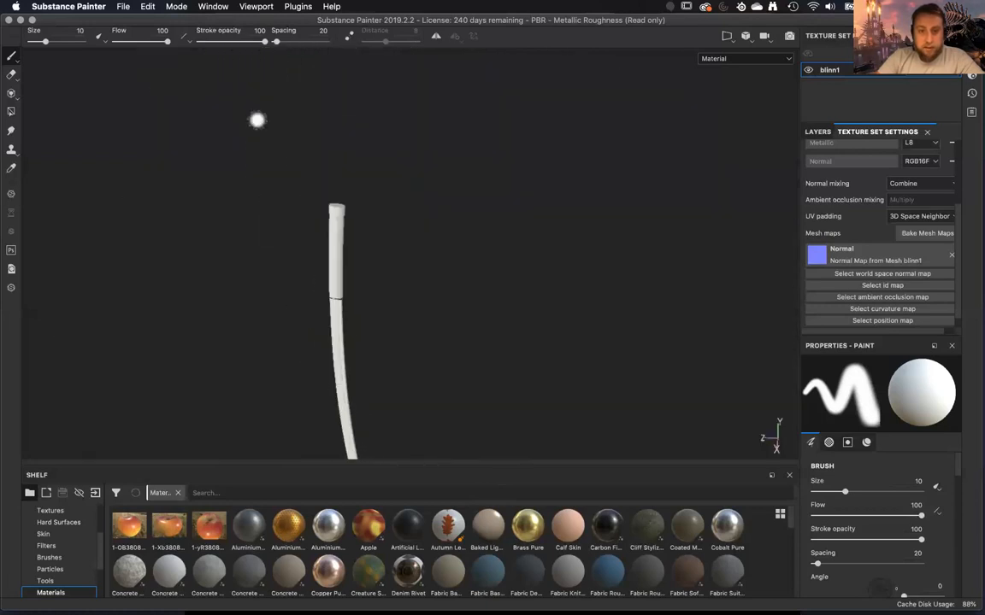
Compare how the handle wrap reads from far away and close up.
{"action": "right_click_drag", "start_coordinate": [348, 288], "coordinate": [414, 338], "text": "alt"}
{"action": "left_click_drag", "start_coordinate": [415, 338], "coordinate": [431, 200], "text": "alt"}
{"action": "middle_click_drag", "start_coordinate": [430, 200], "coordinate": [464, 426], "text": "alt"}
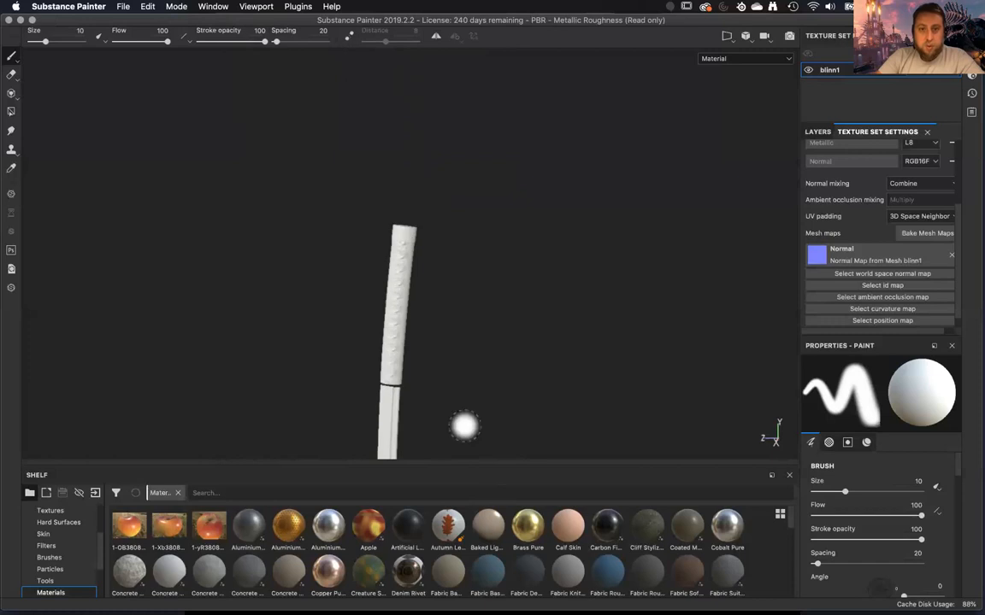
{"action": "middle_click_drag", "start_coordinate": [440, 111], "coordinate": [457, 312], "text": "alt"}
{"action": "middle_click_drag", "start_coordinate": [441, 216], "coordinate": [461, 154], "text": "alt"}
{"action": "middle_click_drag", "start_coordinate": [488, 209], "coordinate": [493, 323], "text": "alt"}
{"action": "right_click_drag", "start_coordinate": [493, 324], "coordinate": [543, 368], "text": "alt"}
{"action": "middle_click_drag", "start_coordinate": [543, 367], "coordinate": [527, 501], "text": "alt"}
{"action": "right_click_drag", "start_coordinate": [505, 258], "coordinate": [520, 276], "text": "alt"}
{"action": "middle_click_drag", "start_coordinate": [505, 275], "coordinate": [513, 401], "text": "alt"}
{"action": "middle_click_drag", "start_coordinate": [505, 445], "coordinate": [468, 384], "text": "alt"}
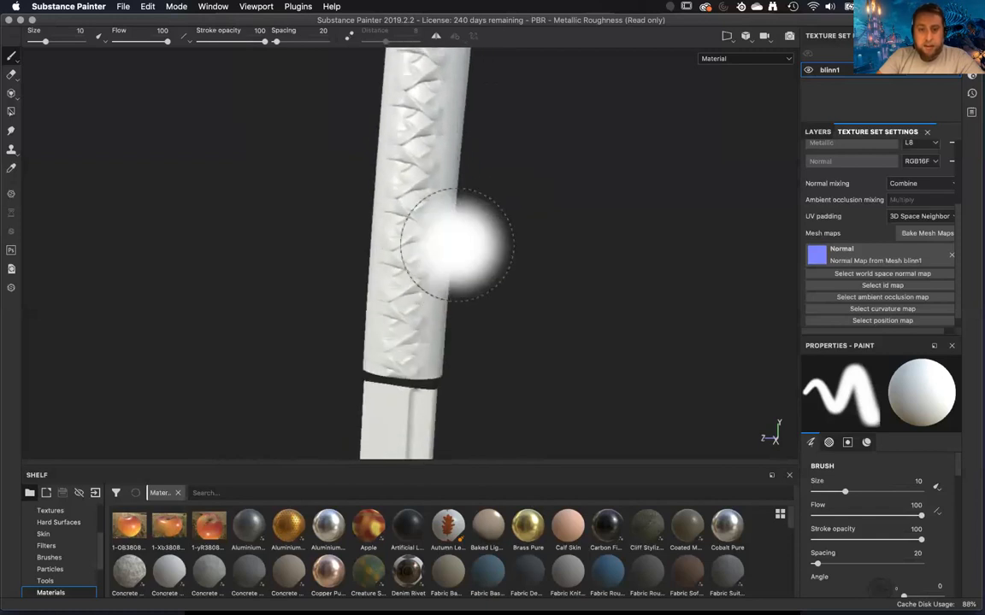
Switch back to the Polygon Fill tool and check the low-poly wireframe against the normal detail on blade and handle.
{"action": "left_click", "coordinate": [10, 112]}
{"action": "right_click_drag", "start_coordinate": [473, 308], "coordinate": [463, 276], "text": "alt"}
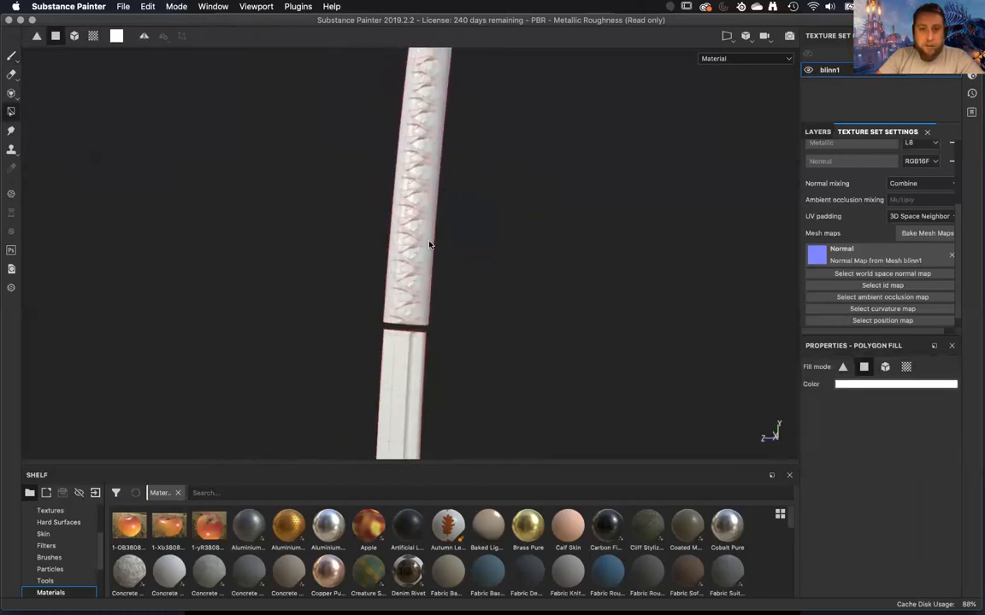
{"action": "middle_click_drag", "start_coordinate": [451, 384], "coordinate": [485, 192], "text": "alt"}
{"action": "middle_click_drag", "start_coordinate": [485, 192], "coordinate": [473, 538], "text": "alt"}
{"action": "middle_click_drag", "start_coordinate": [489, 169], "coordinate": [503, 410], "text": "alt"}
{"action": "middle_click_drag", "start_coordinate": [501, 332], "coordinate": [511, 115], "text": "alt"}
{"action": "middle_click_drag", "start_coordinate": [521, 456], "coordinate": [530, 141], "text": "alt"}
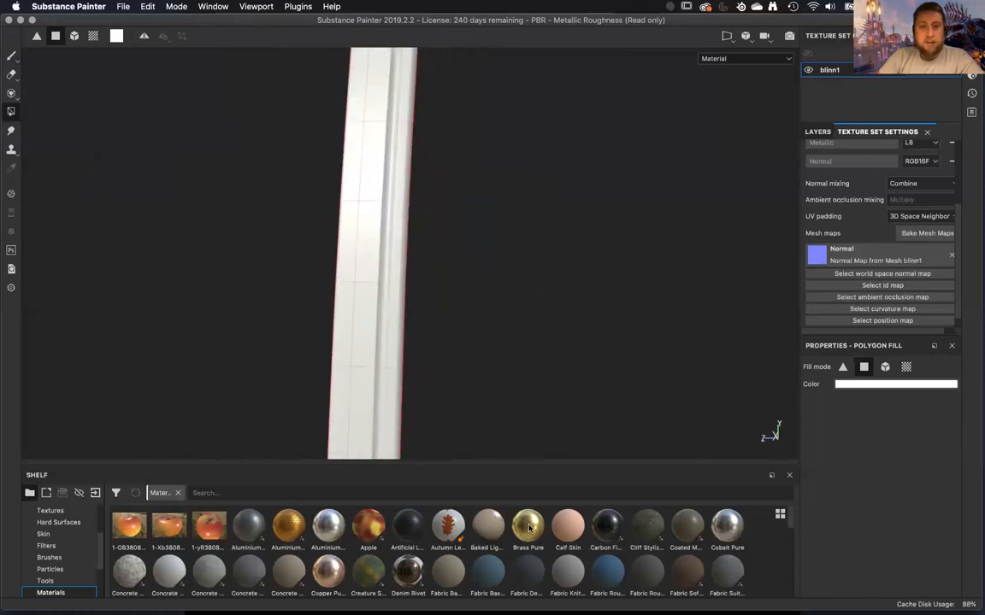
{"action": "middle_click_drag", "start_coordinate": [493, 215], "coordinate": [541, 461], "text": "alt"}
{"action": "middle_click_drag", "start_coordinate": [554, 310], "coordinate": [553, 367], "text": "alt"}
{"action": "right_click_drag", "start_coordinate": [551, 340], "coordinate": [564, 367], "text": "alt"}
{"action": "mouse_move", "coordinate": [563, 368]}
{"action": "middle_mouse_down", "text": "alt"}
{"action": "mouse_move", "coordinate": [537, 252]}
{"action": "mouse_move", "coordinate": [546, 394]}
{"action": "mouse_move", "coordinate": [537, 513]}
{"action": "middle_mouse_up", "text": "alt"}
{"action": "middle_click_drag", "start_coordinate": [509, 278], "coordinate": [505, 577], "text": "alt"}
{"action": "middle_click_drag", "start_coordinate": [497, 348], "coordinate": [492, 349], "text": "alt"}
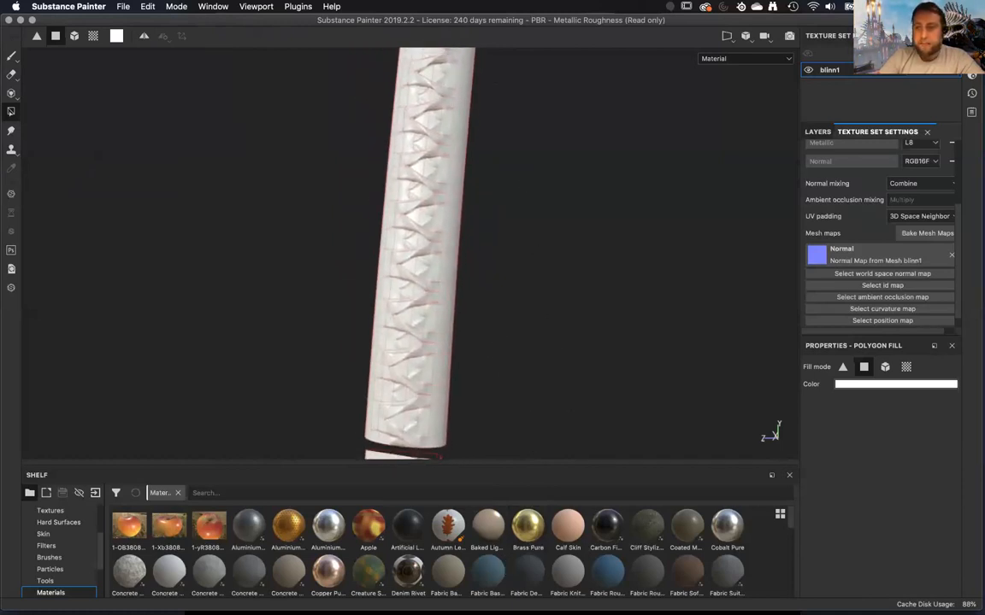
Set up a bake of only the ID map, with Material Color as the ID baker's color source.
{"action": "left_click", "coordinate": [912, 231]}
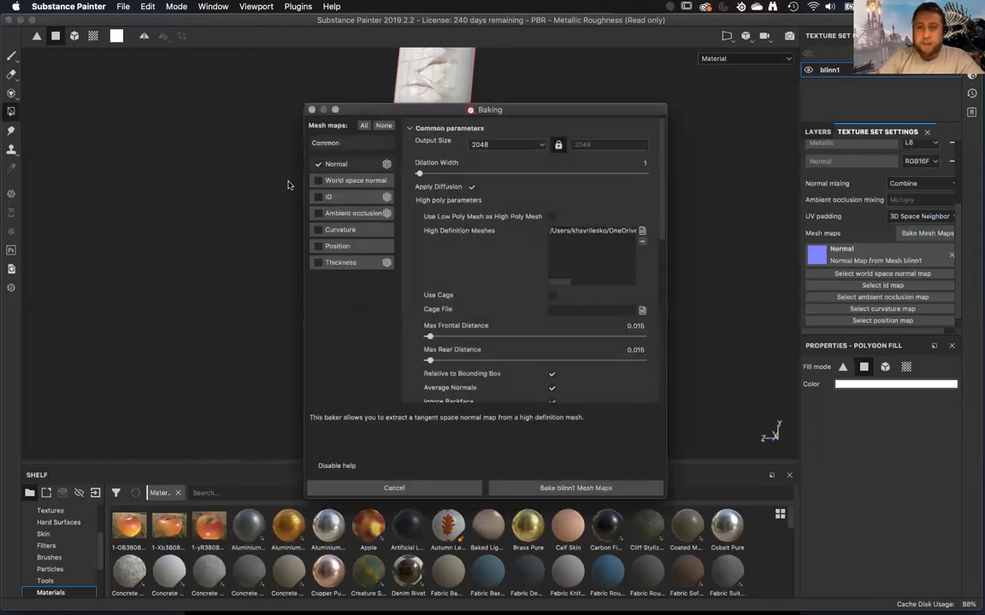
{"action": "left_click", "coordinate": [341, 199]}
{"action": "scroll", "coordinate": [523, 246], "scroll_direction": "up", "scroll_amount": 6}
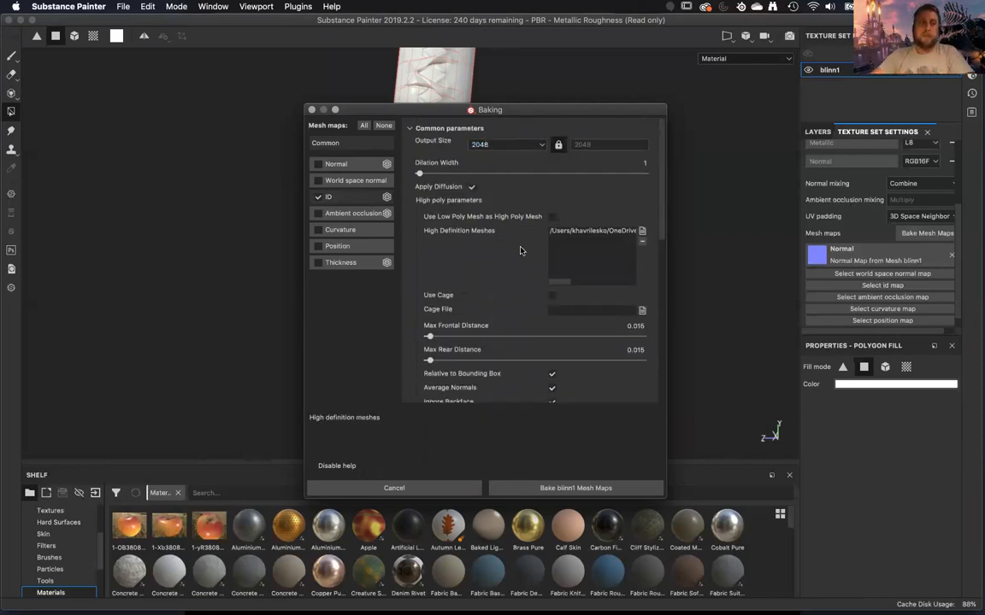
{"action": "scroll", "coordinate": [506, 265], "scroll_direction": "down", "scroll_amount": 4}
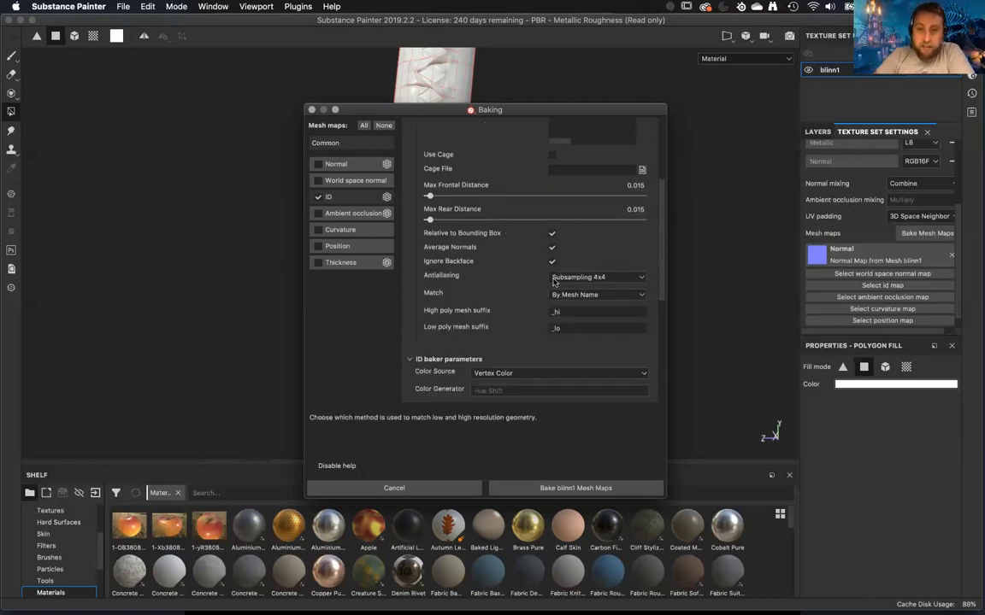
{"action": "scroll", "coordinate": [516, 353], "scroll_direction": "down", "scroll_amount": 1}
{"action": "scroll", "coordinate": [517, 353], "scroll_direction": "up", "scroll_amount": 5}
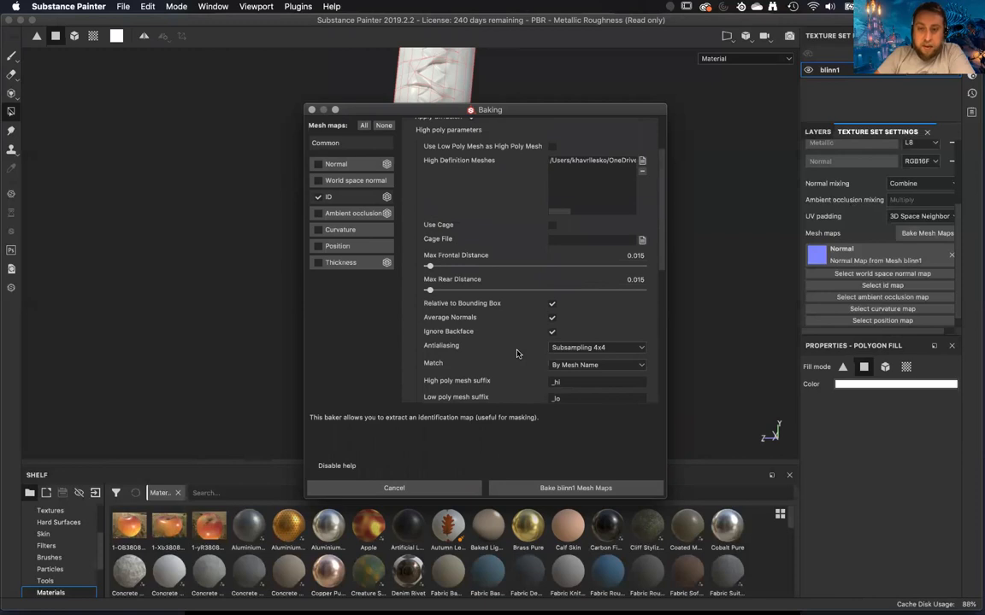
{"action": "scroll", "coordinate": [516, 353], "scroll_direction": "down", "scroll_amount": 7}
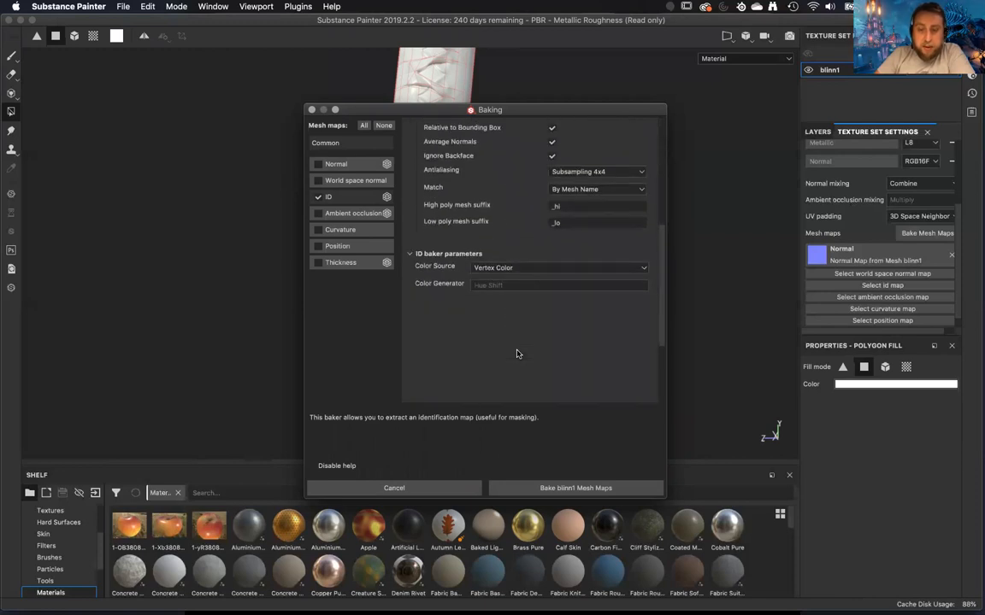
{"action": "scroll", "coordinate": [517, 353], "scroll_direction": "up", "scroll_amount": 2}
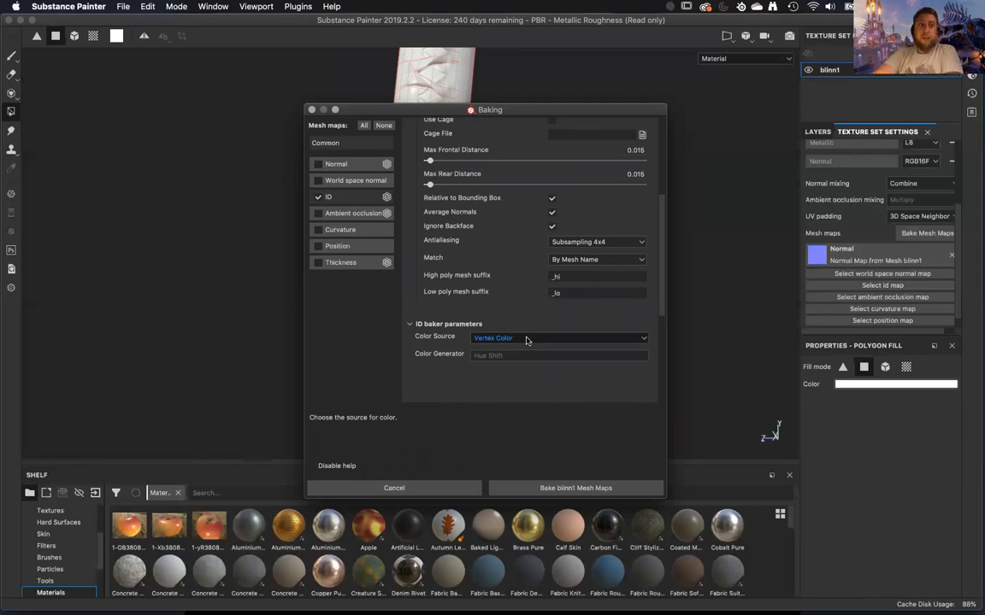
{"action": "left_click", "coordinate": [527, 340]}
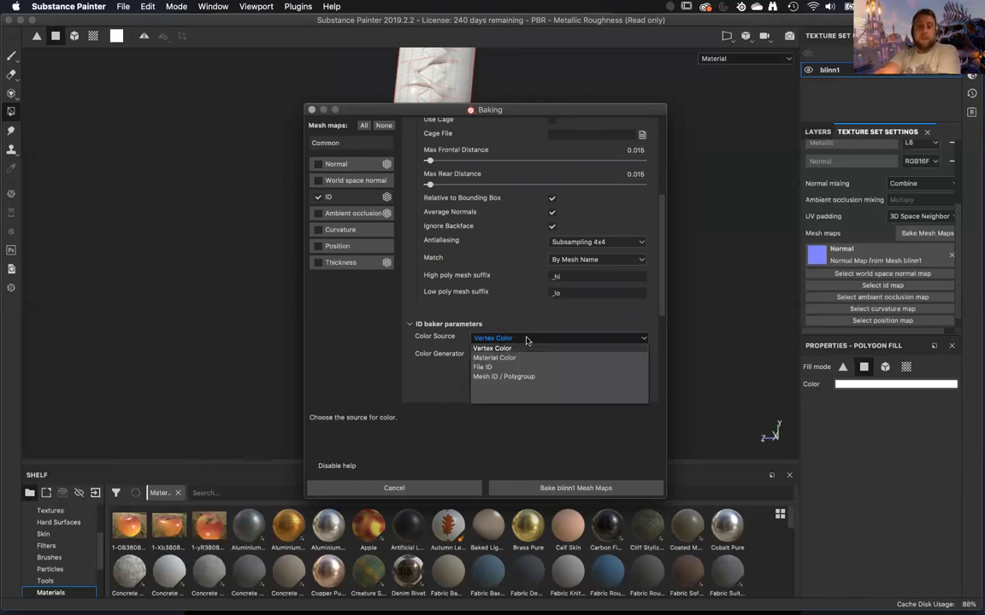
{"action": "left_click", "coordinate": [522, 359]}
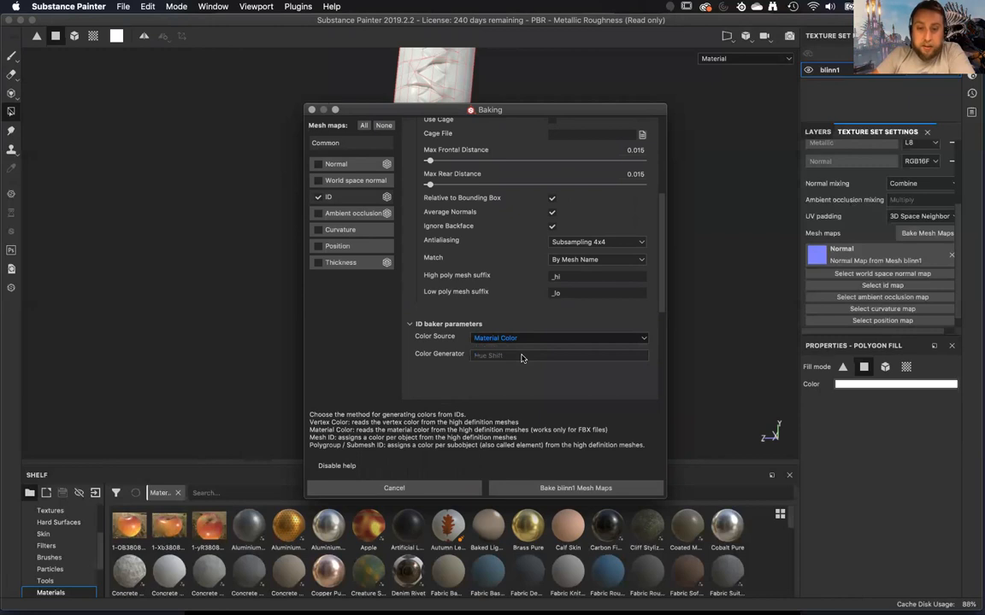
Check the common baking parameters, bake the blinn1 ID map and dismiss the baking report.
{"action": "scroll", "coordinate": [413, 377], "scroll_direction": "up", "scroll_amount": 5}
{"action": "scroll", "coordinate": [427, 363], "scroll_direction": "down", "scroll_amount": 8}
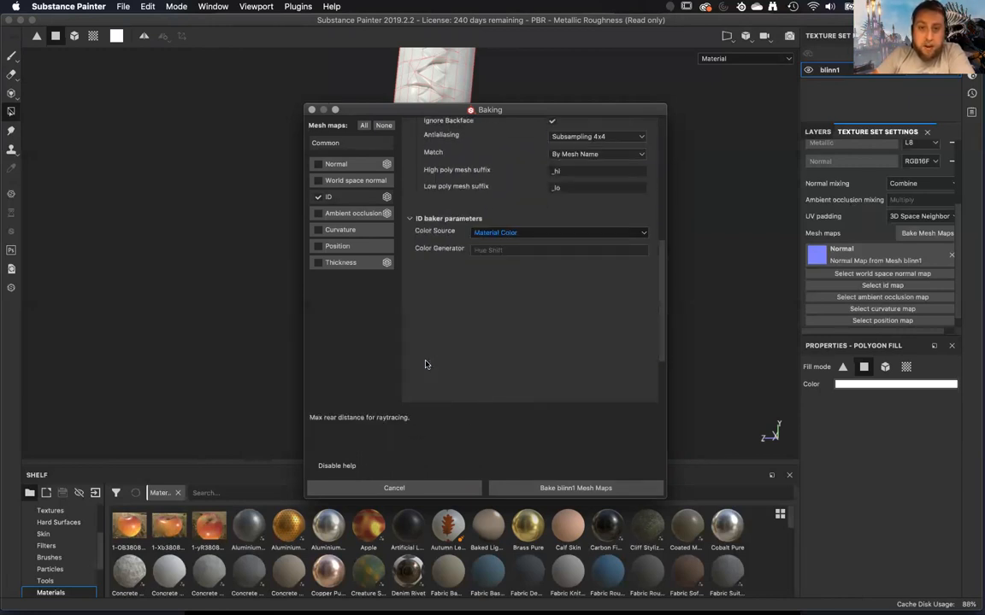
{"action": "scroll", "coordinate": [426, 364], "scroll_direction": "up", "scroll_amount": 8}
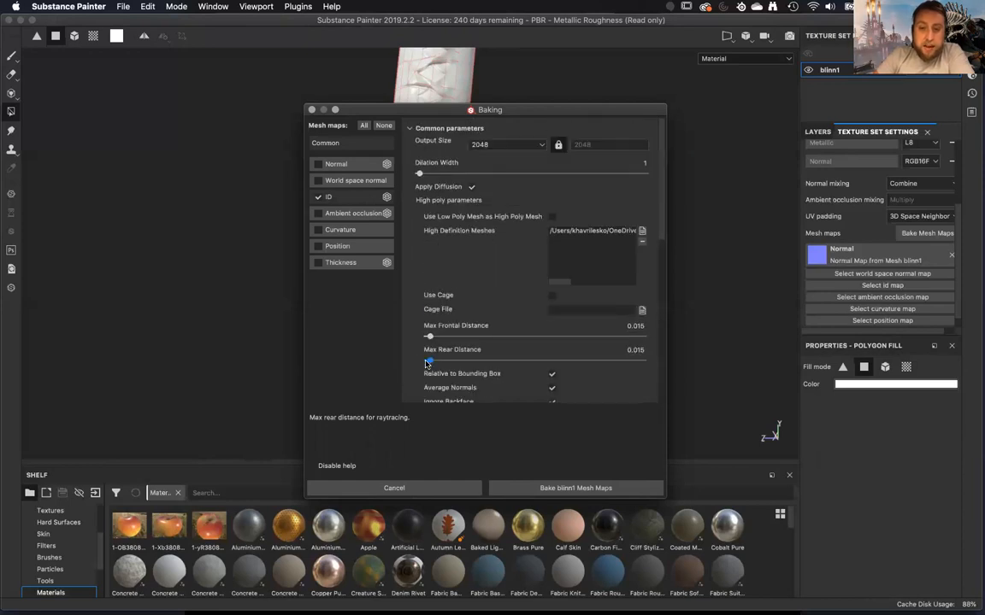
{"action": "scroll", "coordinate": [426, 363], "scroll_direction": "down", "scroll_amount": 5}
{"action": "left_click", "coordinate": [543, 489]}
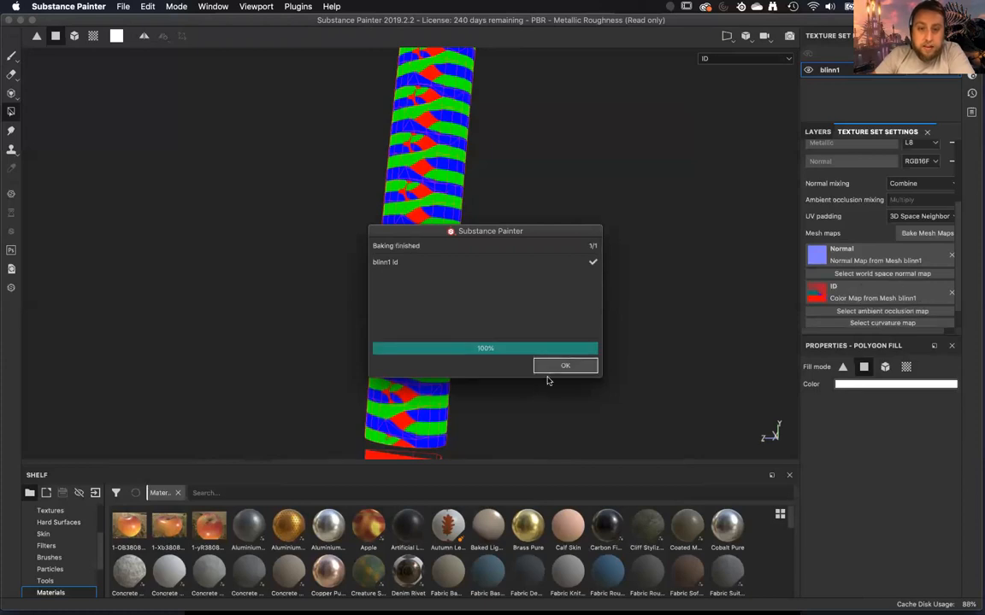
{"action": "left_click", "coordinate": [557, 367]}
Cycle through the mesh maps to the ID map and examine its color regions on the handle wrap.
{"action": "left_click_drag", "start_coordinate": [418, 377], "coordinate": [435, 356], "text": "alt"}
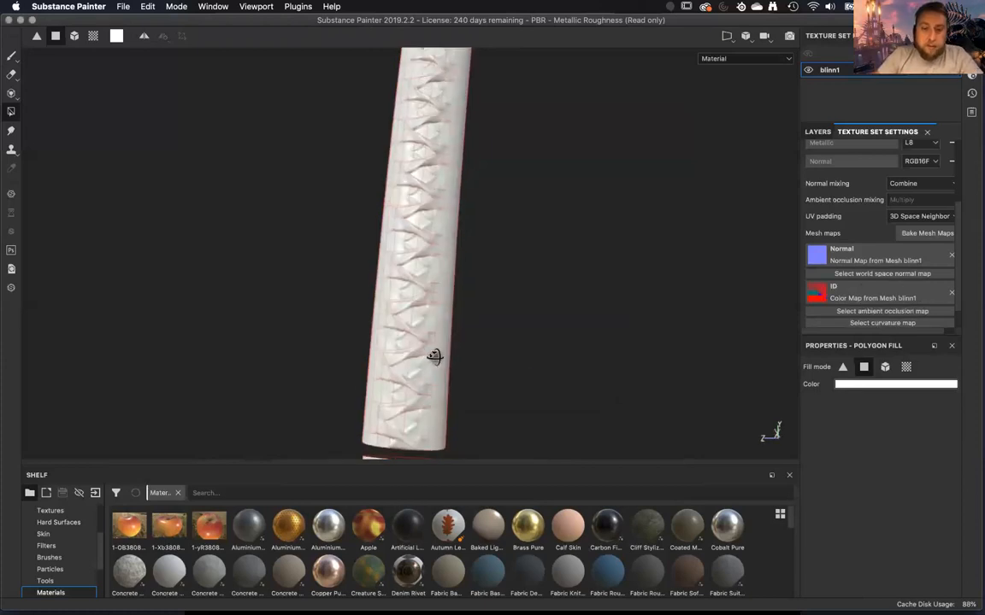
{"action": "key", "text": "b"}
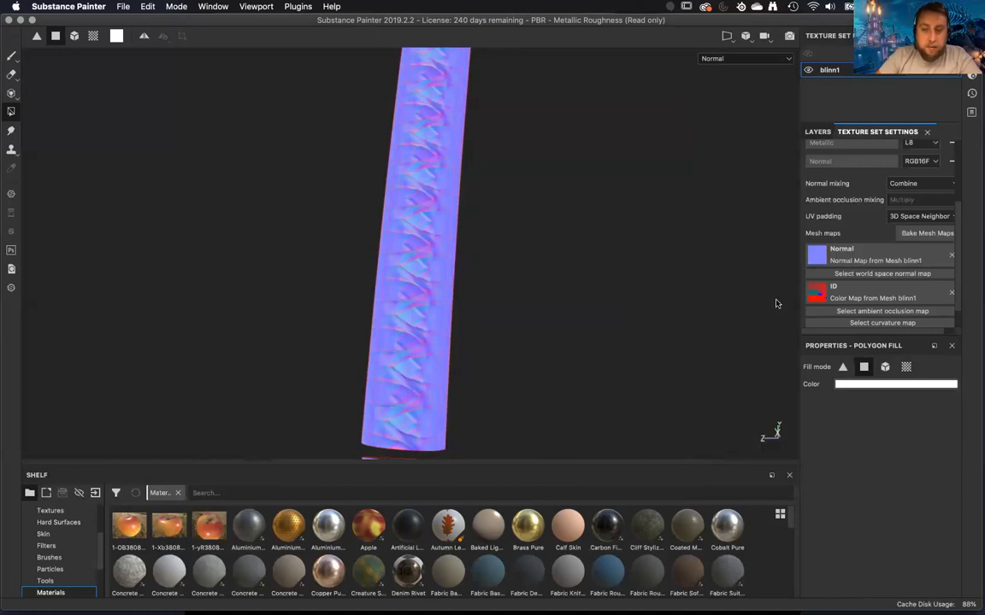
{"action": "key", "text": "b"}
{"action": "key", "text": "b"}
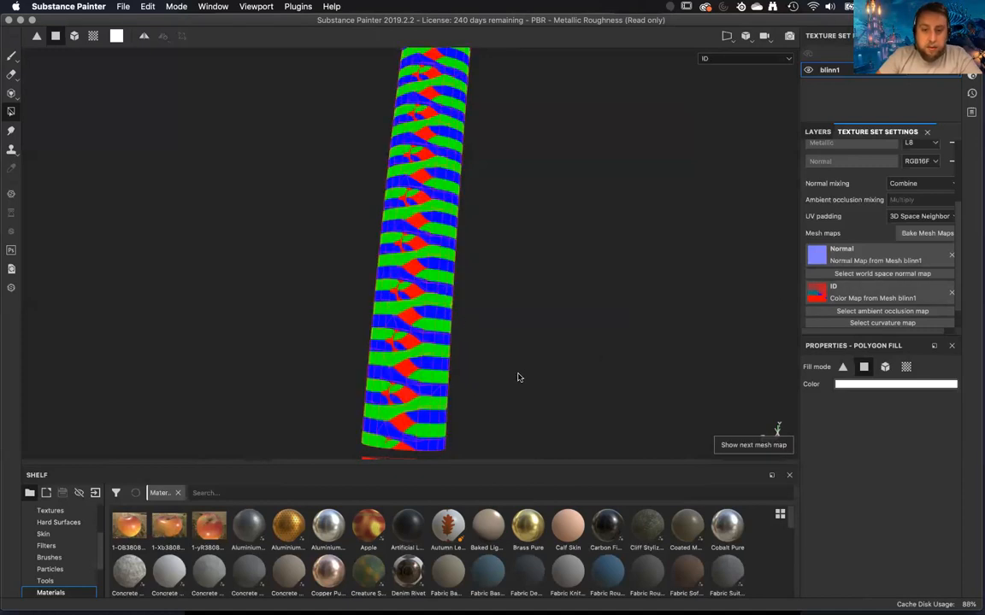
{"action": "left_click_drag", "start_coordinate": [529, 323], "coordinate": [506, 275], "text": "alt"}
{"action": "middle_click_drag", "start_coordinate": [505, 275], "coordinate": [278, 318], "text": "alt"}
{"action": "left_click_drag", "start_coordinate": [351, 298], "coordinate": [501, 370], "text": "alt"}
Switch to Maya, dismiss the Finder window, and display the High layer in place of the Low layer.
{"action": "mouse_move", "coordinate": [608, 606]}
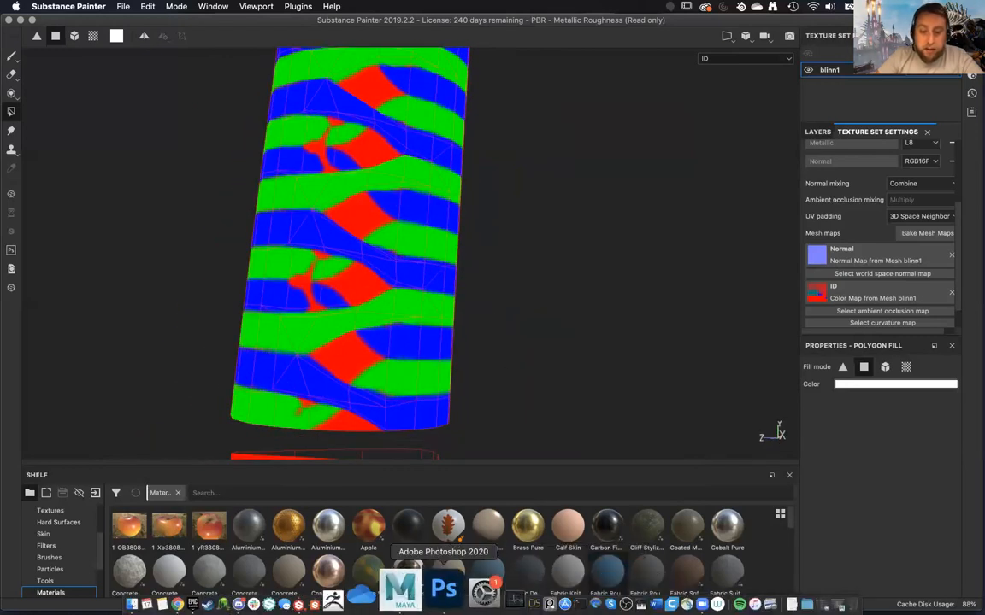
{"action": "left_click", "coordinate": [416, 601]}
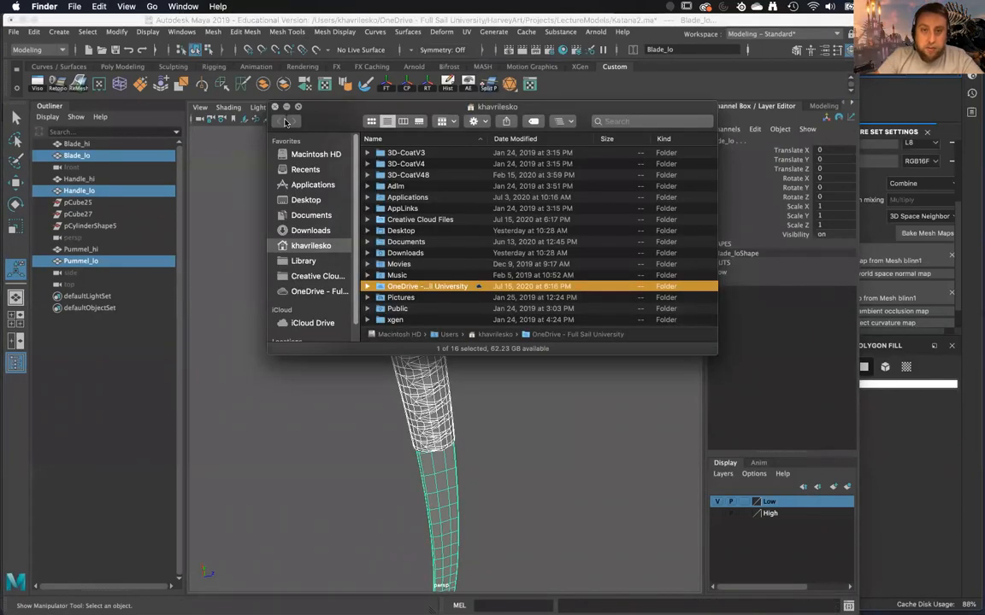
{"action": "left_click", "coordinate": [274, 107]}
{"action": "scroll", "coordinate": [477, 271], "scroll_direction": "up", "scroll_amount": 5}
{"action": "left_click", "coordinate": [488, 276]}
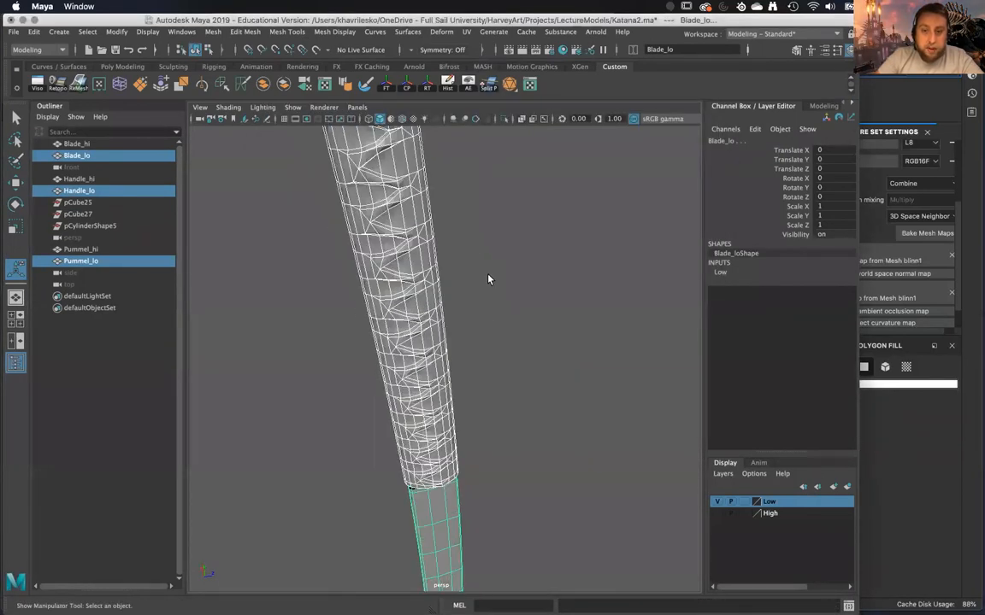
{"action": "left_click", "coordinate": [717, 502]}
{"action": "left_click", "coordinate": [735, 513]}
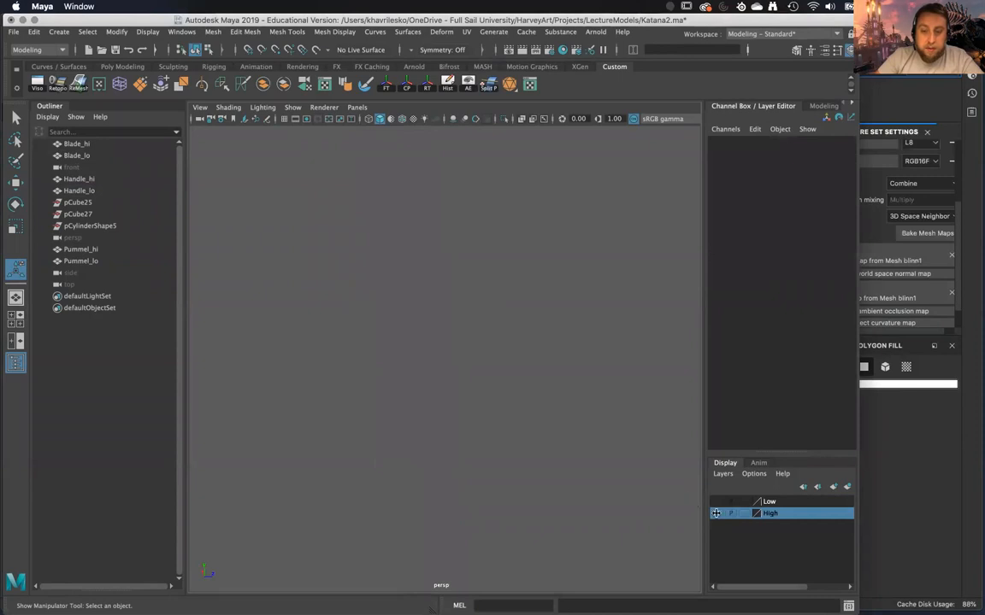
{"action": "left_click", "coordinate": [716, 513]}
Select the high-poly handle and inspect its color-coded wrap and red core up close.
{"action": "left_click_drag", "start_coordinate": [504, 357], "coordinate": [548, 392], "text": "alt"}
{"action": "right_click_drag", "start_coordinate": [548, 393], "coordinate": [534, 428], "text": "alt"}
{"action": "left_click_drag", "start_coordinate": [534, 428], "coordinate": [520, 422], "text": "alt"}
{"action": "middle_click_drag", "start_coordinate": [521, 422], "coordinate": [507, 371], "text": "alt"}
{"action": "left_click_drag", "start_coordinate": [508, 371], "coordinate": [457, 478], "text": "alt"}
{"action": "left_click", "coordinate": [402, 435]}
{"action": "left_click_drag", "start_coordinate": [402, 435], "coordinate": [458, 512], "text": "alt"}
{"action": "right_click_drag", "start_coordinate": [499, 332], "coordinate": [489, 350]}
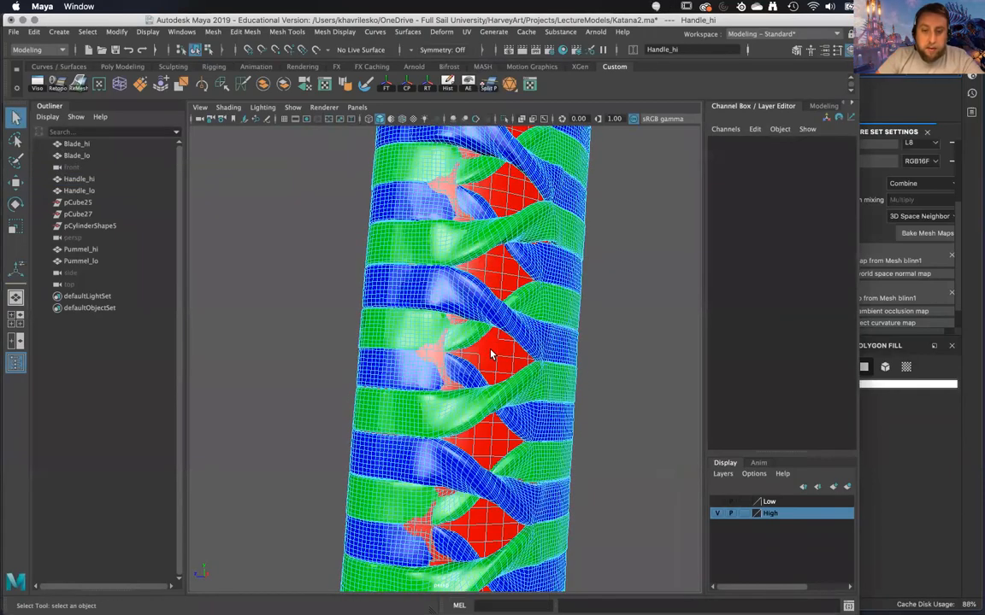
Select the faces of the high-poly handle's red core and try moving them sideways inside the wrap, undoing the move.
{"action": "double_click", "coordinate": [489, 361]}
{"action": "left_click_drag", "start_coordinate": [493, 364], "coordinate": [506, 283], "text": "alt"}
{"action": "left_click_drag", "start_coordinate": [424, 321], "coordinate": [466, 446], "text": "alt"}
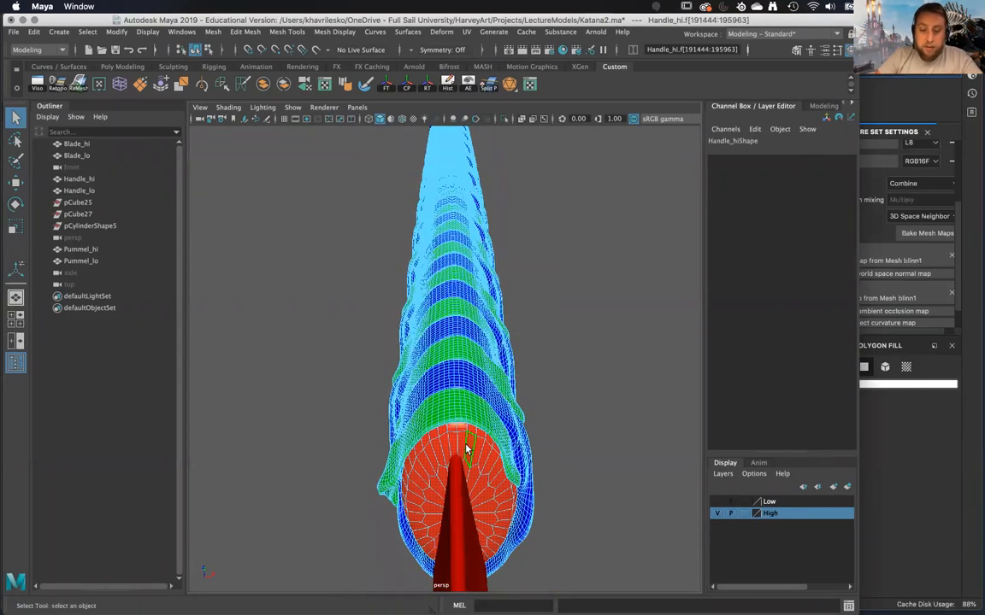
{"action": "key", "text": "w"}
{"action": "left_click_drag", "start_coordinate": [511, 208], "coordinate": [510, 210]}
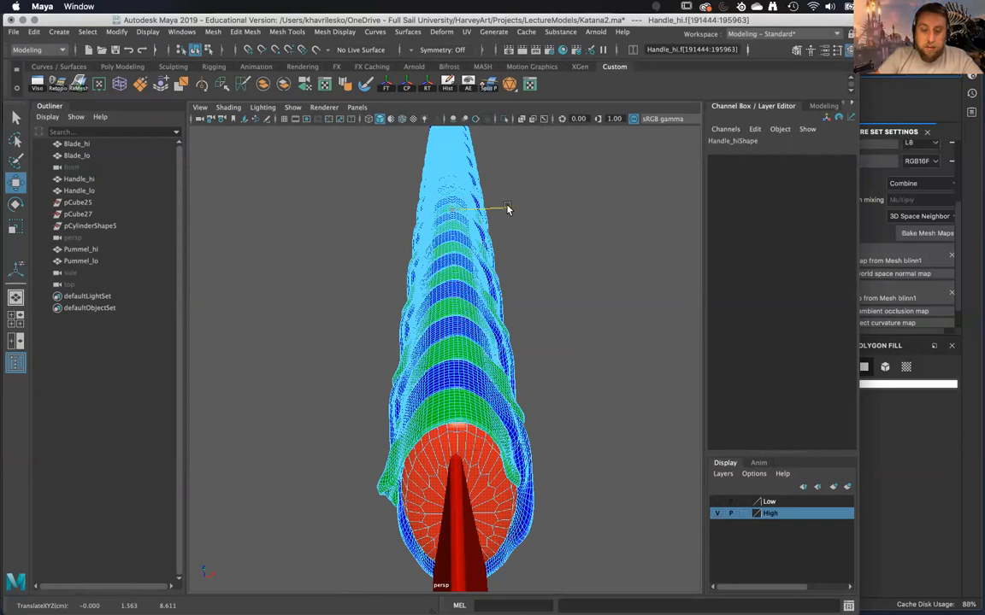
{"action": "left_click_drag", "start_coordinate": [507, 210], "coordinate": [526, 286]}
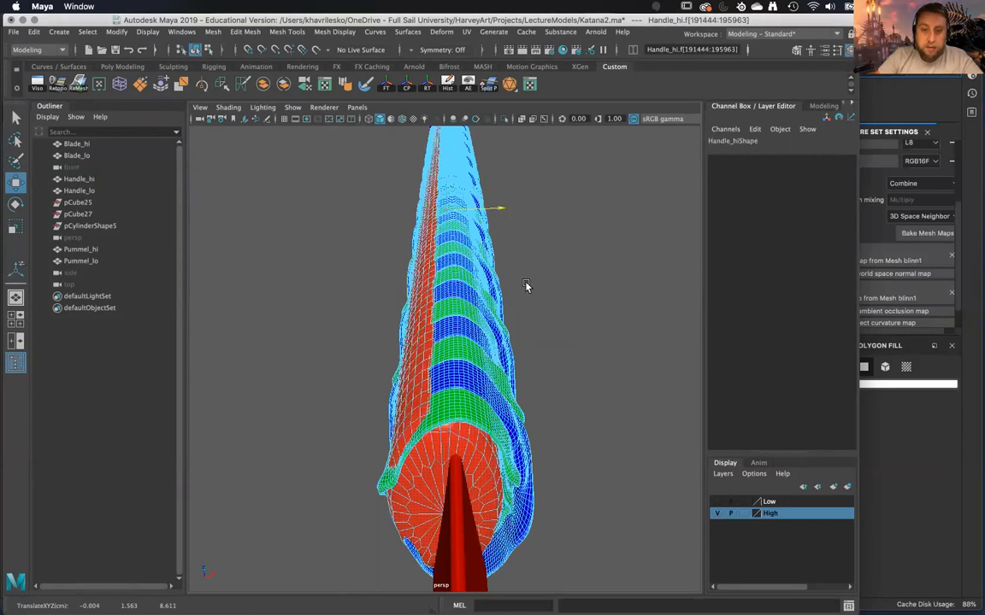
{"action": "key", "text": "ctrl+z"}
{"action": "key", "text": "ctrl+z"}
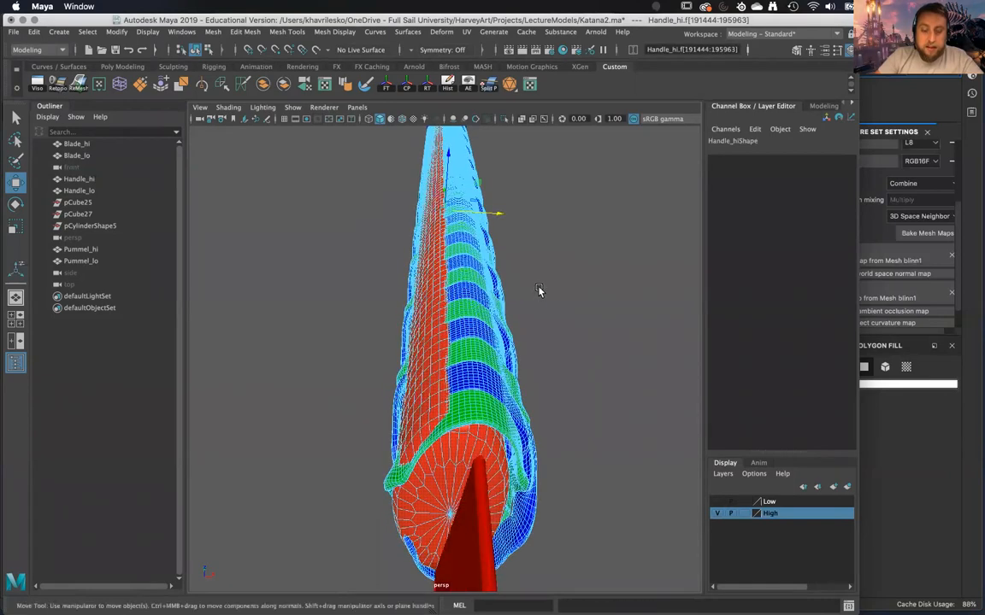
Try scaling the selected red core faces along one axis and undo the scale.
{"action": "left_click_drag", "start_coordinate": [524, 296], "coordinate": [438, 283], "text": "alt"}
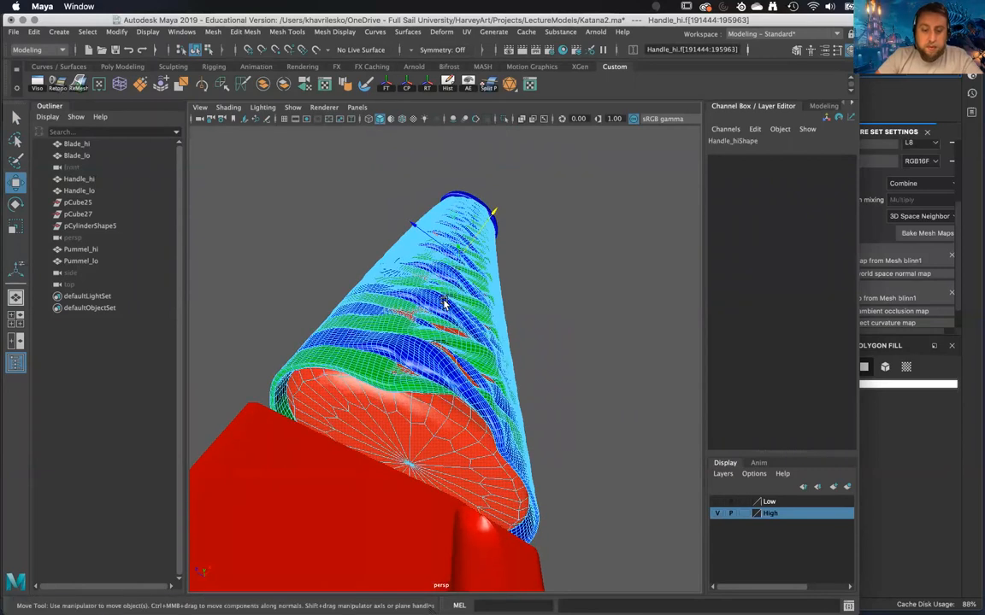
{"action": "key", "text": "r"}
{"action": "left_click_drag", "start_coordinate": [494, 215], "coordinate": [491, 216]}
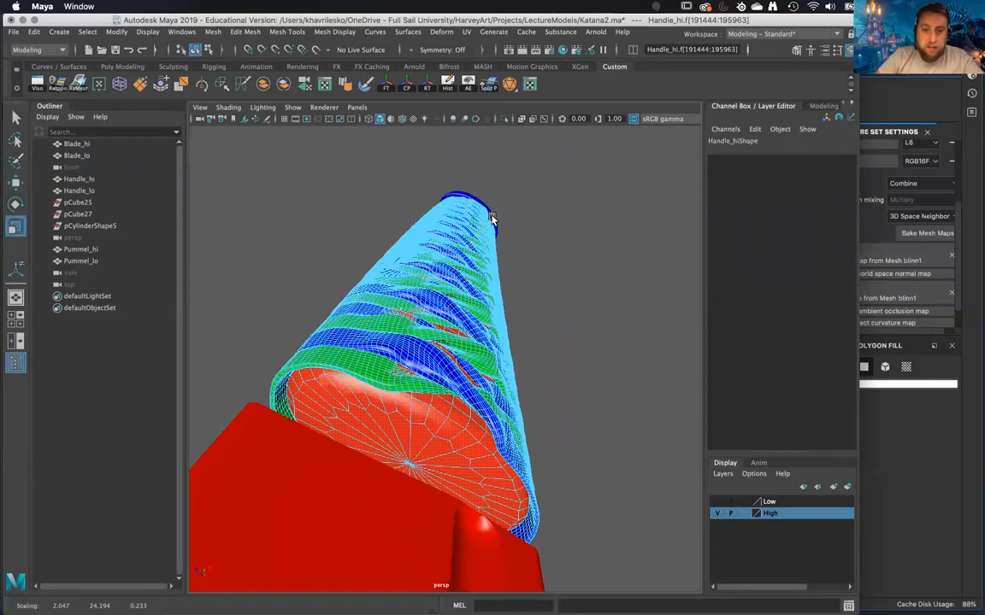
{"action": "key", "text": "ctrl+z"}
Clear the face selection and examine the crossing wrap bands on the high-poly handle up to the pommel.
{"action": "left_click_drag", "start_coordinate": [547, 299], "coordinate": [468, 413], "text": "alt"}
{"action": "scroll", "coordinate": [468, 413], "scroll_direction": "up", "scroll_amount": 2}
{"action": "right_click_drag", "start_coordinate": [414, 257], "coordinate": [496, 237]}
{"action": "left_click", "coordinate": [585, 324]}
{"action": "left_click_drag", "start_coordinate": [586, 324], "coordinate": [530, 403], "text": "alt"}
{"action": "scroll", "coordinate": [533, 294], "scroll_direction": "down", "scroll_amount": 3}
{"action": "scroll", "coordinate": [541, 507], "scroll_direction": "up", "scroll_amount": 4}
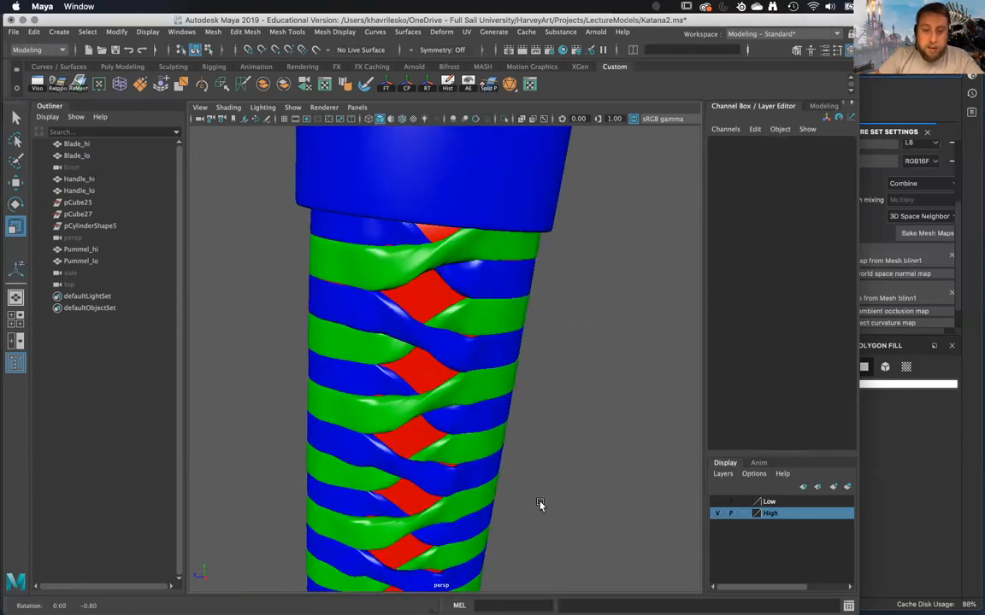
{"action": "left_click_drag", "start_coordinate": [541, 508], "coordinate": [534, 413], "text": "alt"}
Switch back to Substance Painter and display the baked normal map on the katana handle.
{"action": "left_click", "coordinate": [883, 421]}
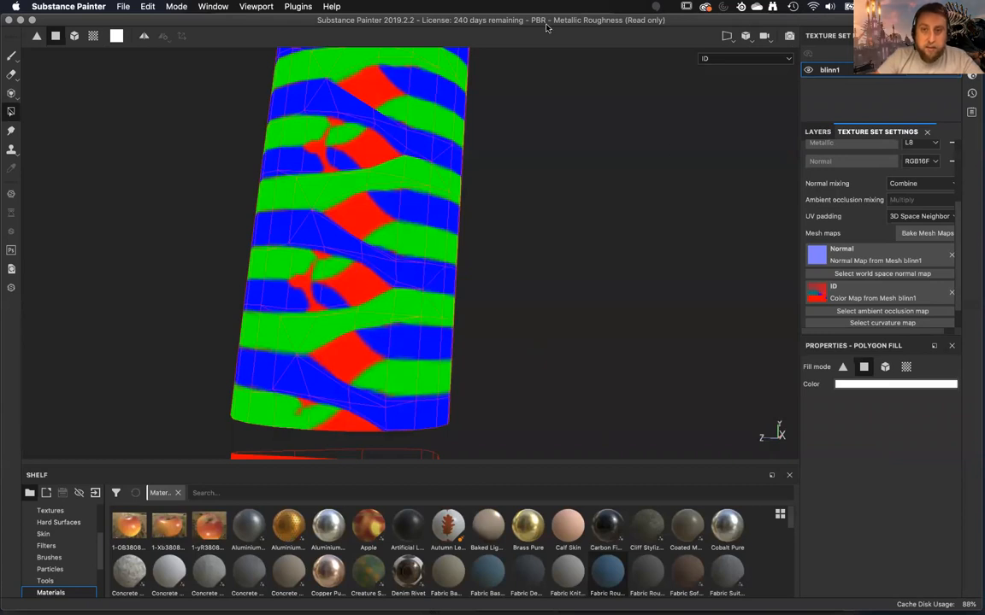
{"action": "right_click_drag", "start_coordinate": [493, 240], "coordinate": [431, 68], "text": "alt"}
{"action": "mouse_move", "coordinate": [434, 81]}
{"action": "middle_mouse_down", "text": "alt"}
{"action": "mouse_move", "coordinate": [449, 418]}
{"action": "mouse_move", "coordinate": [460, 443]}
{"action": "middle_mouse_up", "text": "alt"}
{"action": "mouse_move", "coordinate": [440, 328]}
{"action": "left_mouse_down", "text": "alt"}
{"action": "mouse_move", "coordinate": [681, 323]}
{"action": "mouse_move", "coordinate": [556, 344]}
{"action": "mouse_move", "coordinate": [560, 352]}
{"action": "mouse_move", "coordinate": [238, 358]}
{"action": "left_mouse_up", "text": "alt"}
{"action": "key", "text": "b"}
{"action": "key", "text": "b"}
{"action": "key", "text": "b"}
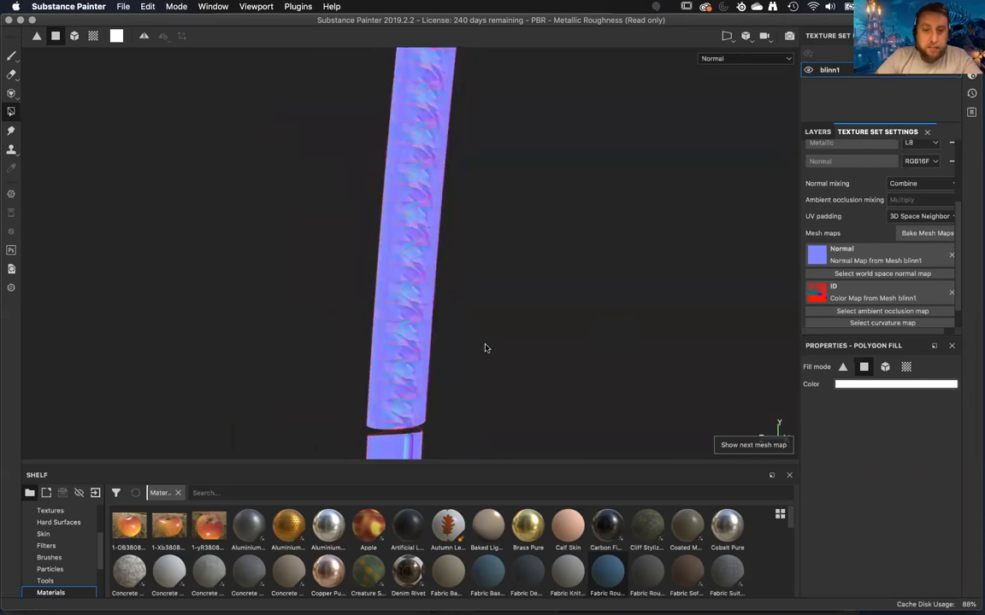
Activate the Paint tool and examine the baked normal detail of the handle wrap from both sides.
{"action": "left_click_drag", "start_coordinate": [474, 335], "coordinate": [469, 317], "text": "alt"}
{"action": "right_click_drag", "start_coordinate": [464, 163], "coordinate": [501, 380], "text": "alt"}
{"action": "left_click_drag", "start_coordinate": [499, 376], "coordinate": [479, 359], "text": "alt"}
{"action": "left_click_drag", "start_coordinate": [769, 359], "coordinate": [124, 349], "text": "alt"}
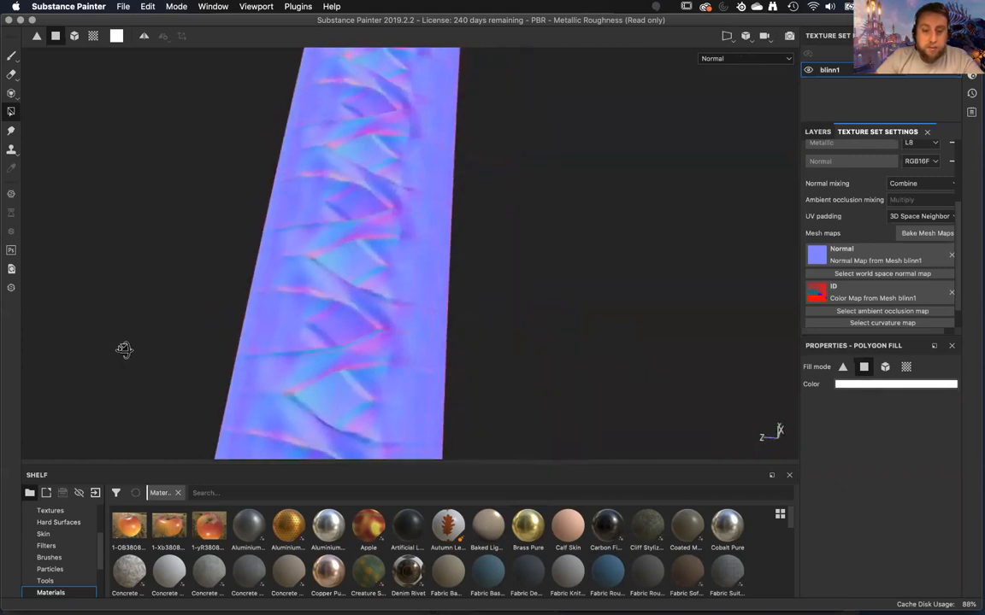
{"action": "key", "text": "1"}
{"action": "mouse_move", "coordinate": [141, 285]}
{"action": "left_mouse_down", "text": "alt"}
{"action": "mouse_move", "coordinate": [142, 259]}
{"action": "mouse_move", "coordinate": [150, 332]}
{"action": "mouse_move", "coordinate": [161, 341]}
{"action": "mouse_move", "coordinate": [150, 301]}
{"action": "mouse_move", "coordinate": [769, 280]}
{"action": "mouse_move", "coordinate": [703, 292]}
{"action": "left_mouse_up", "text": "alt"}
{"action": "right_click_drag", "start_coordinate": [703, 293], "coordinate": [586, 128], "text": "alt"}
{"action": "middle_click_drag", "start_coordinate": [586, 127], "coordinate": [532, 265], "text": "alt"}
{"action": "right_click_drag", "start_coordinate": [532, 265], "coordinate": [500, 187], "text": "alt"}
{"action": "left_click_drag", "start_coordinate": [514, 259], "coordinate": [609, 254], "text": "alt"}
{"action": "left_click_drag", "start_coordinate": [560, 177], "coordinate": [586, 368], "text": "alt"}
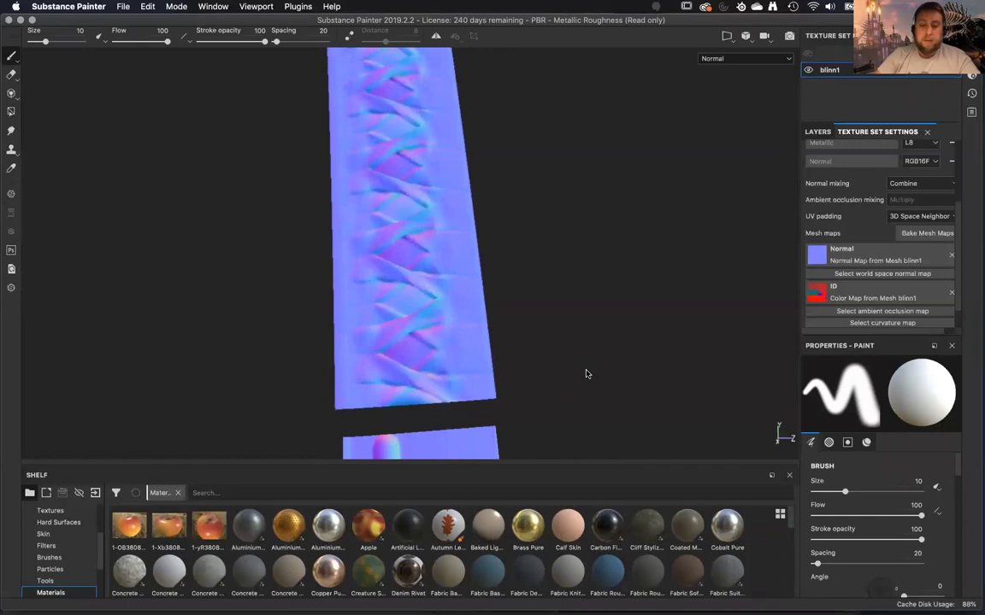
Display the ID map and examine its color regions along the handle from the pommel to the blade.
{"action": "key", "text": "c"}
{"action": "key", "text": "c"}
{"action": "key", "text": "c"}
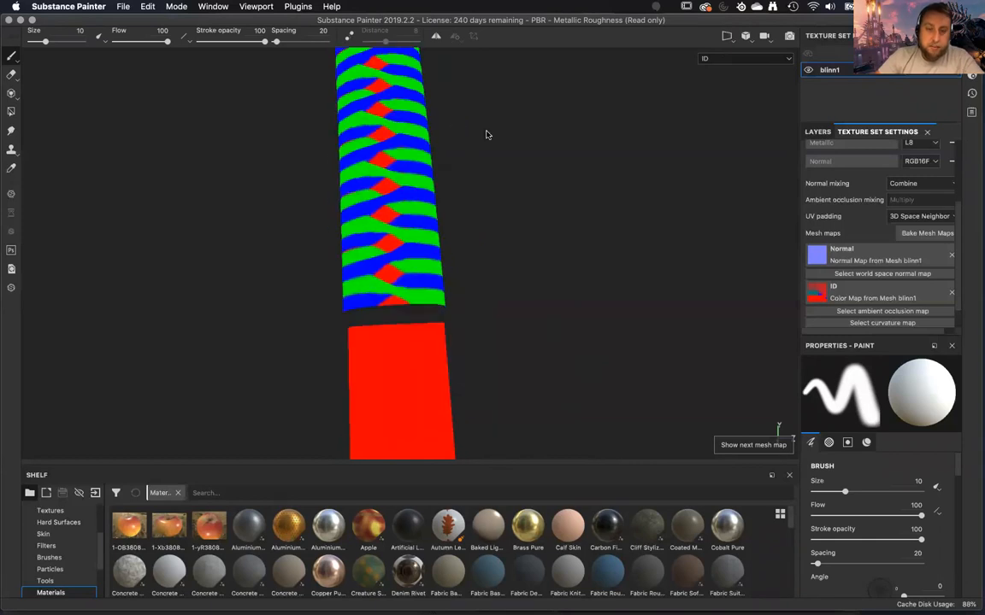
{"action": "left_click_drag", "start_coordinate": [470, 128], "coordinate": [488, 272], "text": "alt"}
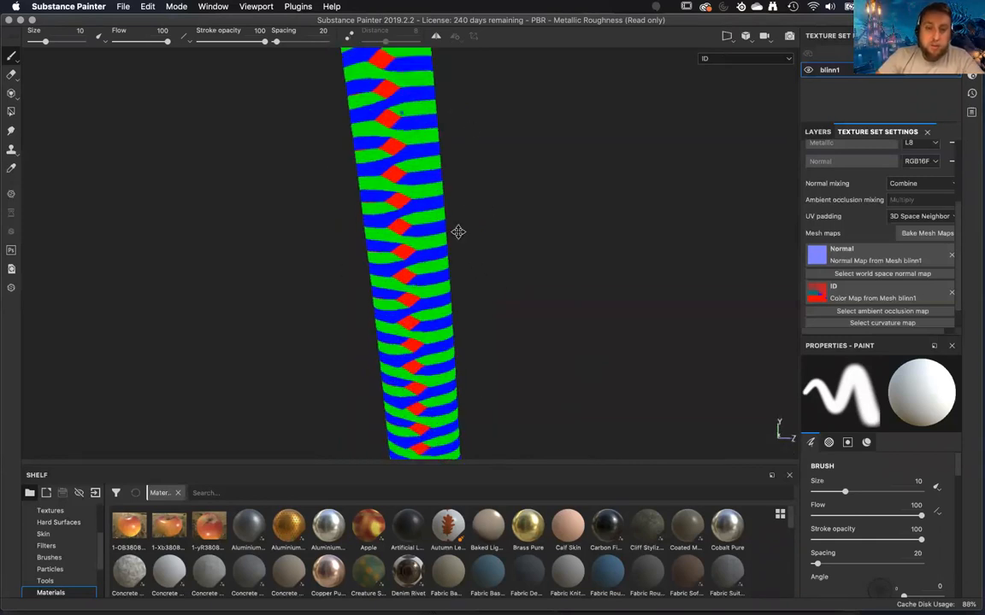
{"action": "middle_click_drag", "start_coordinate": [458, 231], "coordinate": [462, 443], "text": "alt"}
{"action": "right_click_drag", "start_coordinate": [462, 443], "coordinate": [468, 543], "text": "alt"}
{"action": "middle_click_drag", "start_coordinate": [468, 543], "coordinate": [453, 352], "text": "alt"}
{"action": "left_click_drag", "start_coordinate": [402, 188], "coordinate": [435, 134], "text": "alt"}
{"action": "right_click_drag", "start_coordinate": [435, 135], "coordinate": [485, 138], "text": "alt"}
{"action": "left_click_drag", "start_coordinate": [485, 139], "coordinate": [487, 179], "text": "alt"}
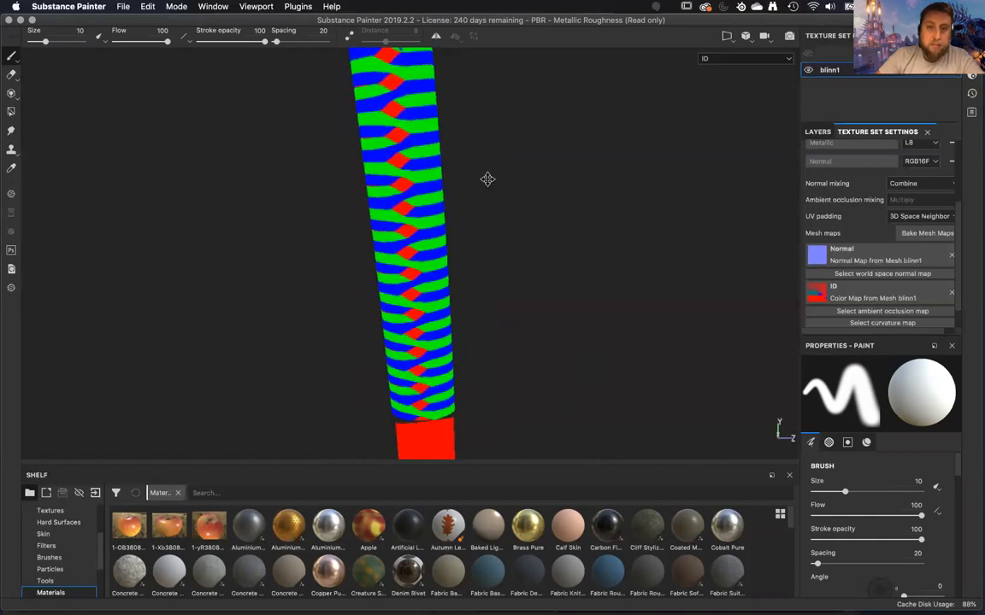
{"action": "middle_click_drag", "start_coordinate": [487, 179], "coordinate": [481, 292], "text": "alt"}
{"action": "right_click_drag", "start_coordinate": [481, 292], "coordinate": [488, 328], "text": "alt"}
{"action": "left_click_drag", "start_coordinate": [488, 328], "coordinate": [565, 319], "text": "alt"}
{"action": "right_click_drag", "start_coordinate": [565, 319], "coordinate": [515, 124], "text": "alt"}
{"action": "left_click_drag", "start_coordinate": [515, 123], "coordinate": [490, 201], "text": "alt"}
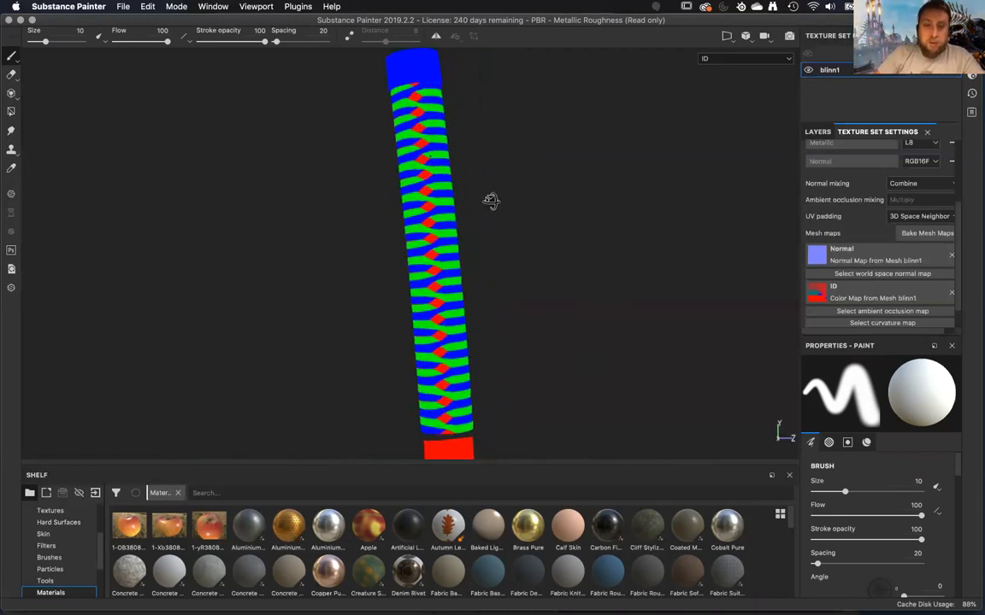
{"action": "right_click_drag", "start_coordinate": [491, 201], "coordinate": [488, 226], "text": "alt"}
{"action": "middle_click_drag", "start_coordinate": [489, 227], "coordinate": [490, 219], "text": "alt"}
{"action": "left_click_drag", "start_coordinate": [489, 221], "coordinate": [511, 209], "text": "alt"}
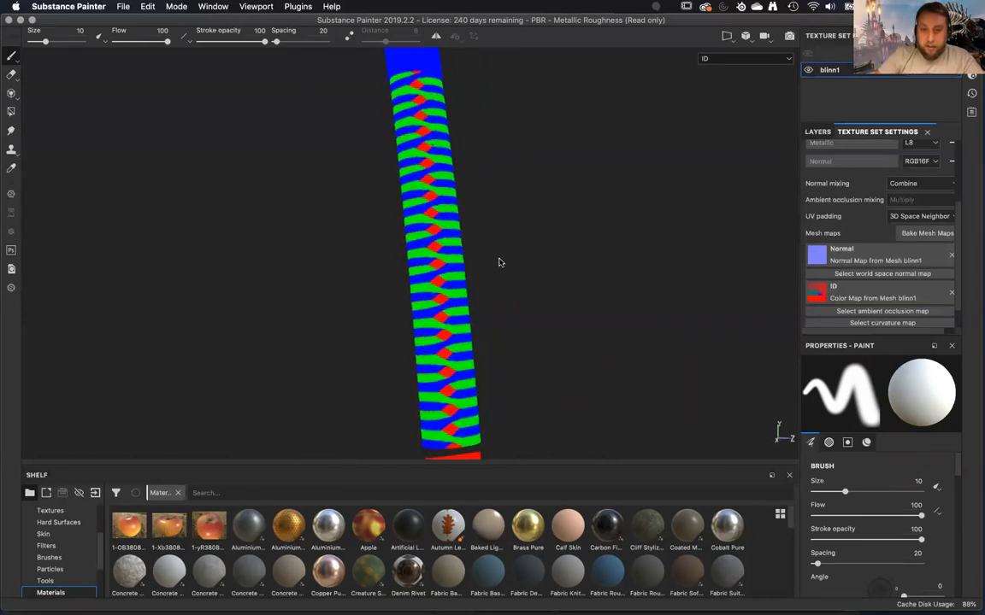
{"action": "left_click_drag", "start_coordinate": [500, 263], "coordinate": [439, 313], "text": "alt"}
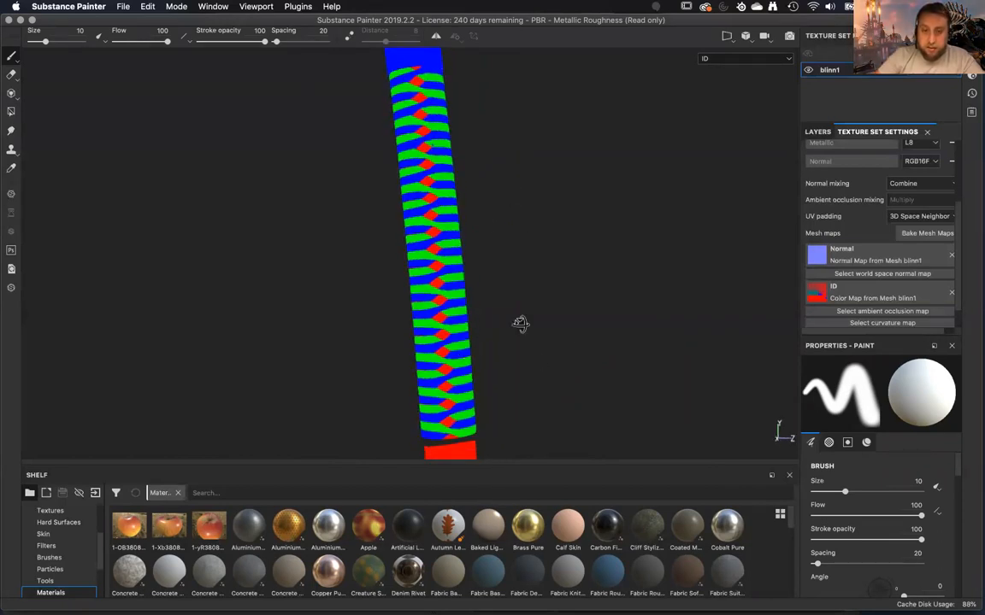
Add a fill layer above Layer 1 and show the katana in Material view, framing the lower handle.
{"action": "left_click", "coordinate": [817, 132]}
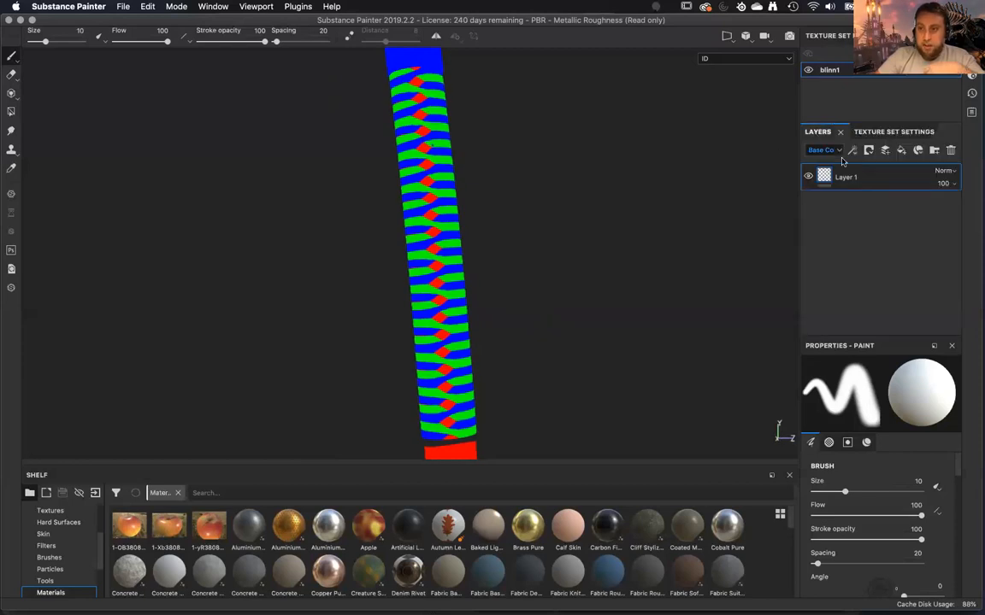
{"action": "left_click", "coordinate": [901, 151]}
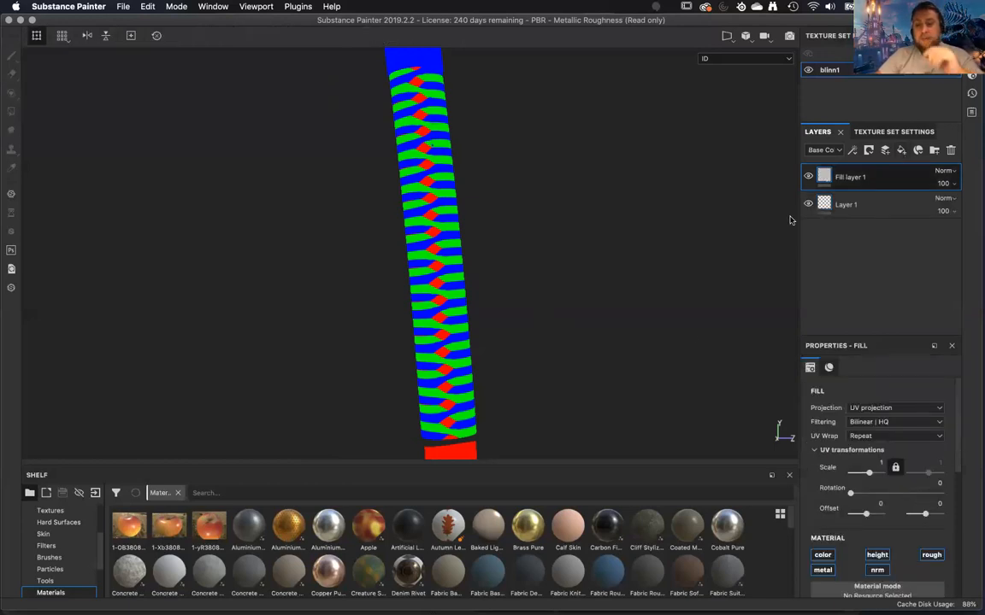
{"action": "key", "text": "m"}
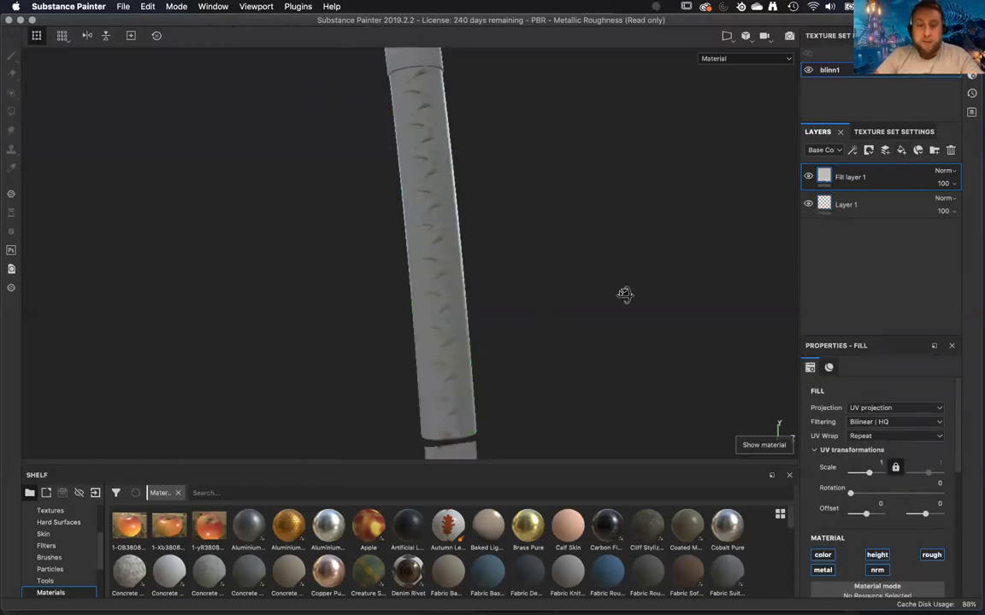
{"action": "left_click_drag", "start_coordinate": [625, 294], "coordinate": [607, 192], "text": "alt"}
{"action": "right_click_drag", "start_coordinate": [607, 192], "coordinate": [616, 299], "text": "alt"}
{"action": "left_click_drag", "start_coordinate": [615, 299], "coordinate": [611, 282], "text": "alt"}
{"action": "middle_click_drag", "start_coordinate": [611, 281], "coordinate": [596, 218], "text": "alt"}
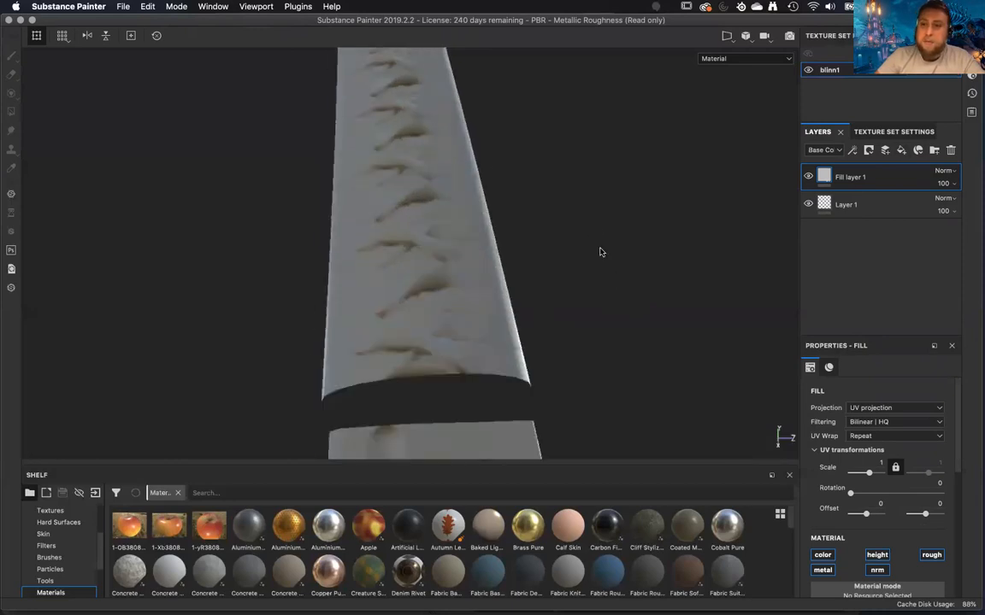
{"action": "left_click_drag", "start_coordinate": [600, 253], "coordinate": [726, 201], "text": "alt"}
Delete Fill layer 1 from the layer stack.
{"action": "right_click", "coordinate": [948, 176]}
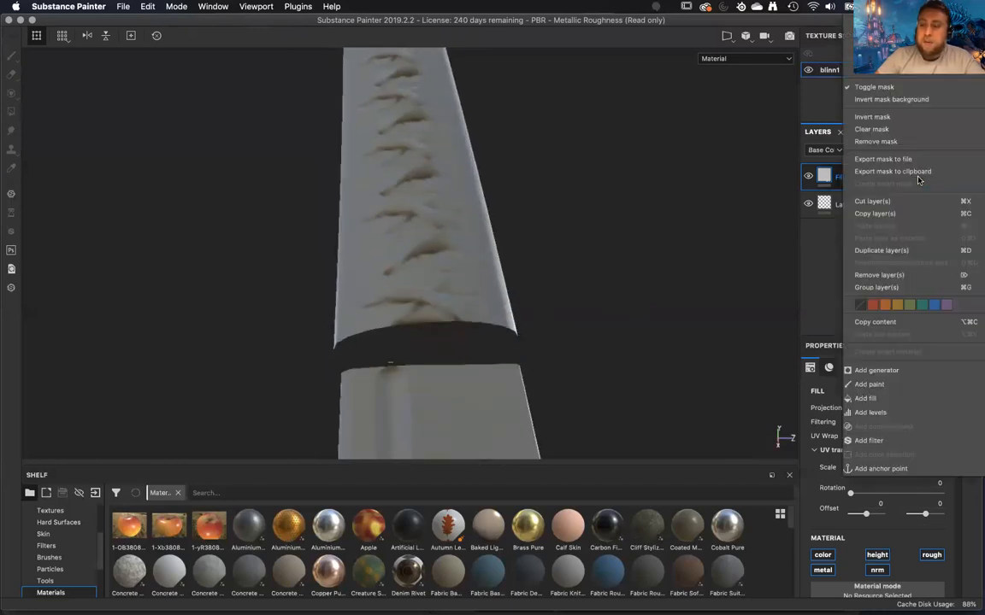
{"action": "left_click", "coordinate": [836, 169]}
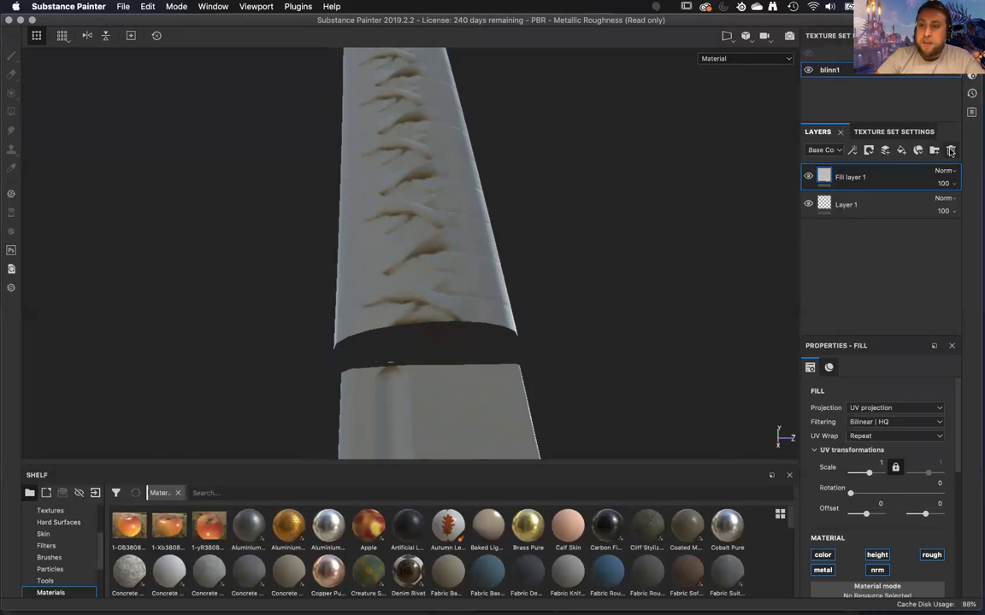
{"action": "left_click", "coordinate": [951, 150]}
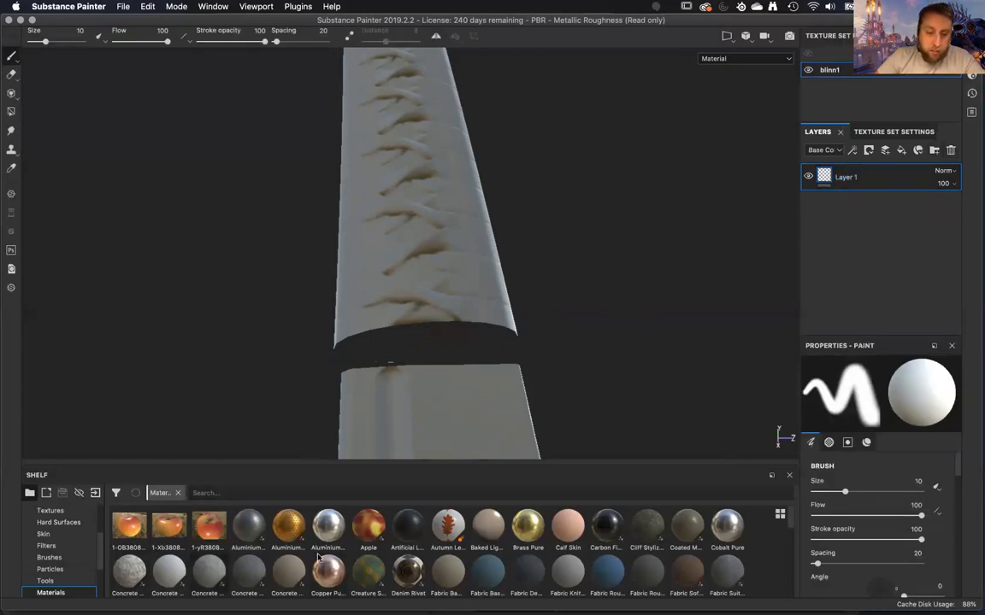
Add the Iron Pure material from the shelf as a layer beneath Layer 1.
{"action": "scroll", "coordinate": [318, 557], "scroll_direction": "down", "scroll_amount": 5}
{"action": "scroll", "coordinate": [500, 562], "scroll_direction": "down", "scroll_amount": 3}
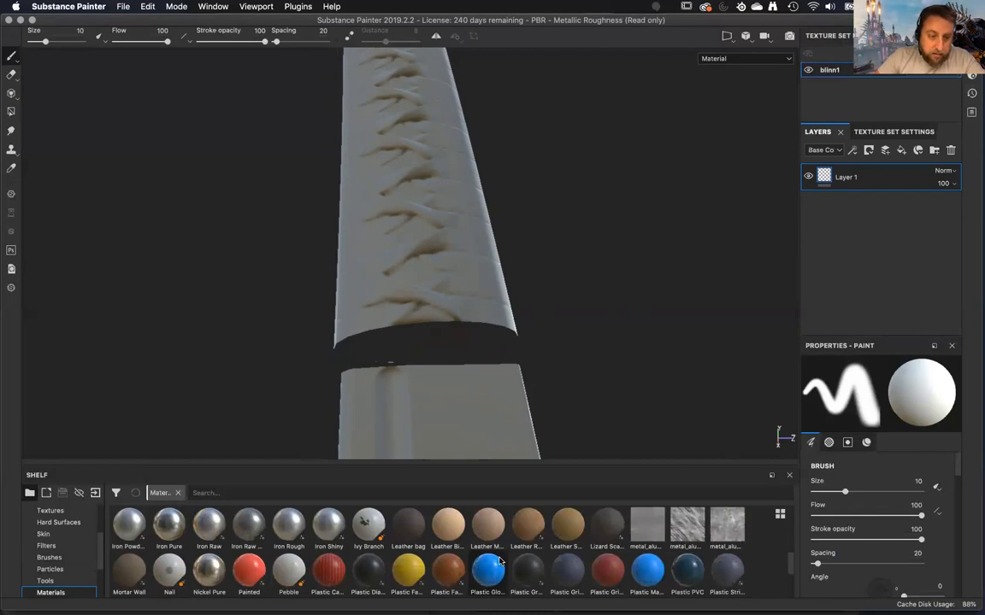
{"action": "mouse_move", "coordinate": [159, 529]}
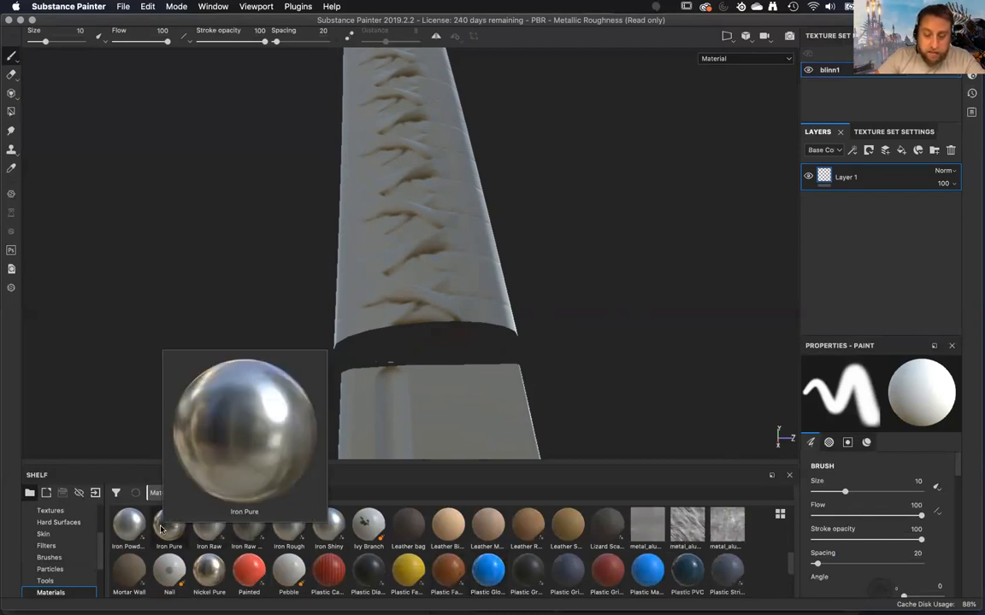
{"action": "left_click_drag", "start_coordinate": [160, 530], "coordinate": [888, 231]}
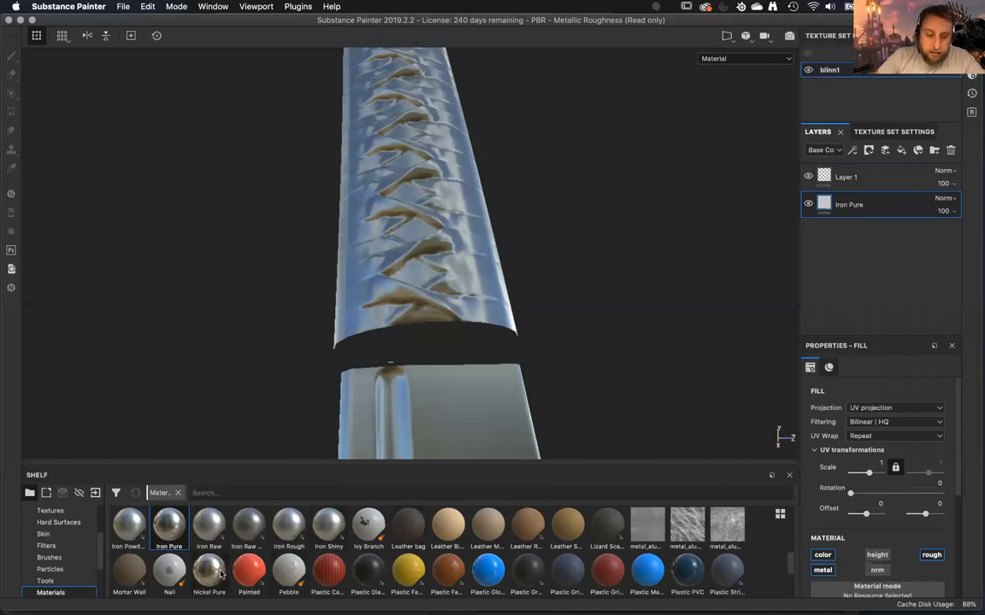
Add the Plastic Cables Braided material as a layer beneath Iron Pure and look over the handle.
{"action": "mouse_move", "coordinate": [338, 584]}
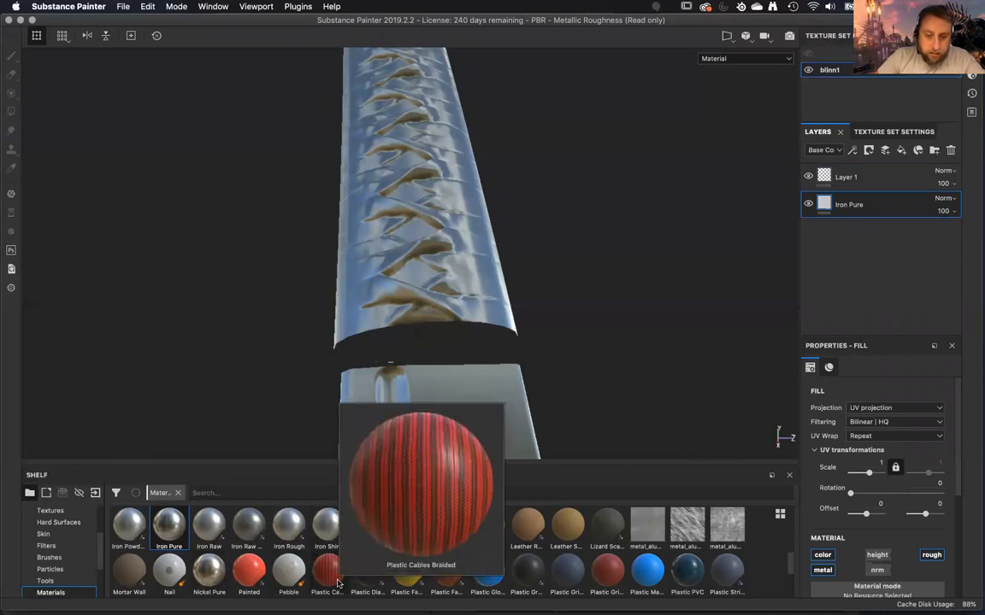
{"action": "left_click_drag", "start_coordinate": [336, 584], "coordinate": [889, 265]}
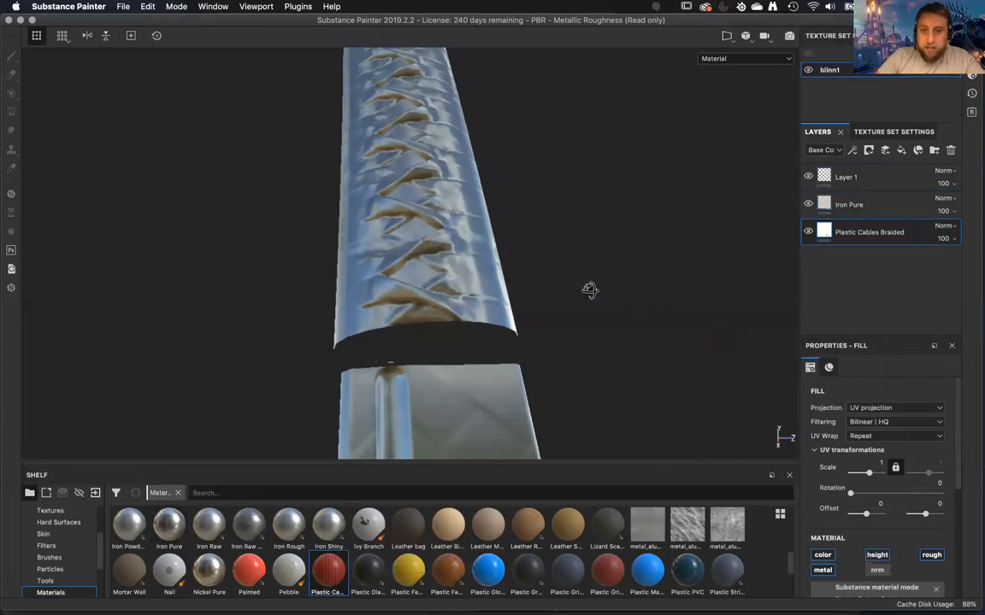
{"action": "left_click_drag", "start_coordinate": [589, 290], "coordinate": [587, 313], "text": "alt"}
{"action": "middle_click_drag", "start_coordinate": [588, 312], "coordinate": [572, 272], "text": "alt"}
{"action": "right_click_drag", "start_coordinate": [571, 273], "coordinate": [595, 351], "text": "alt"}
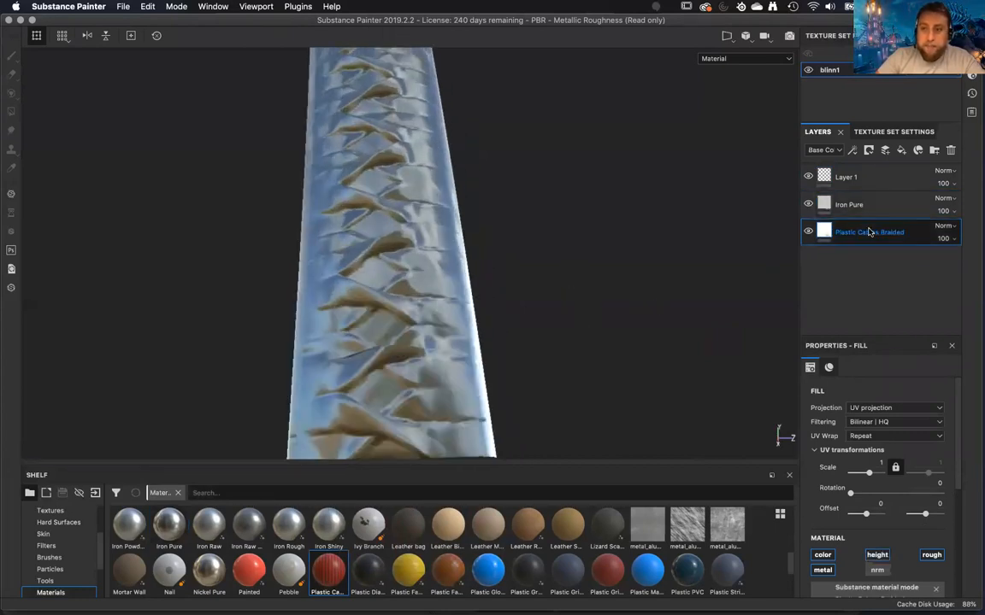
Add a black mask to the Iron Pure layer.
{"action": "right_click", "coordinate": [866, 231]}
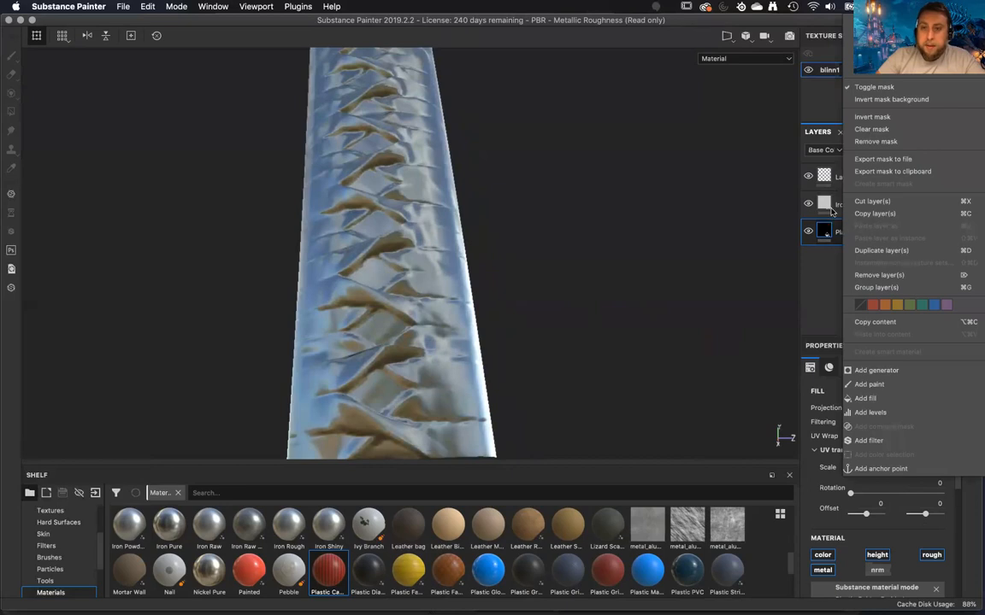
{"action": "left_click", "coordinate": [831, 210]}
{"action": "left_click", "coordinate": [872, 203]}
{"action": "right_click", "coordinate": [873, 205]}
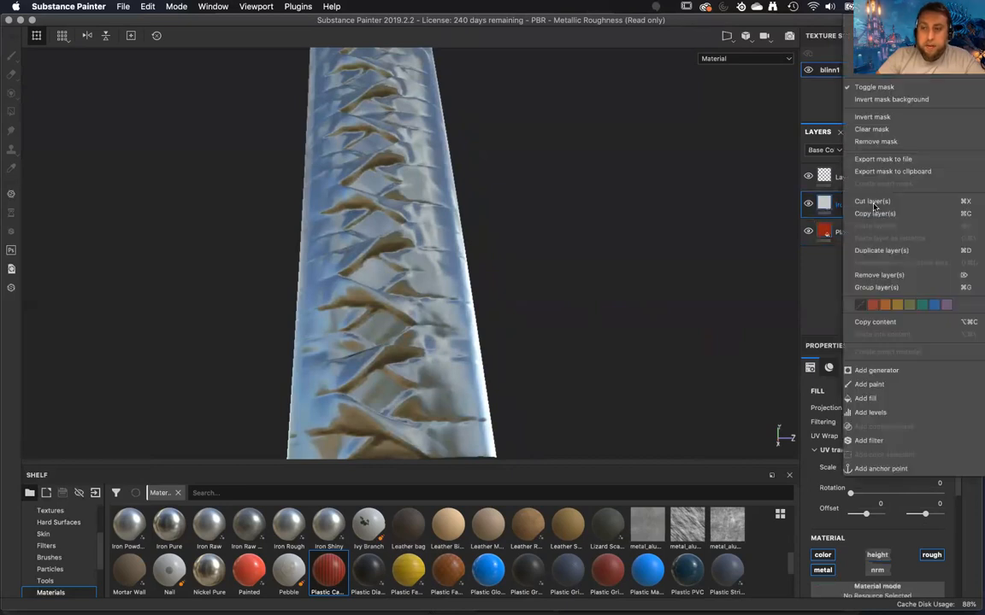
{"action": "left_click", "coordinate": [875, 33]}
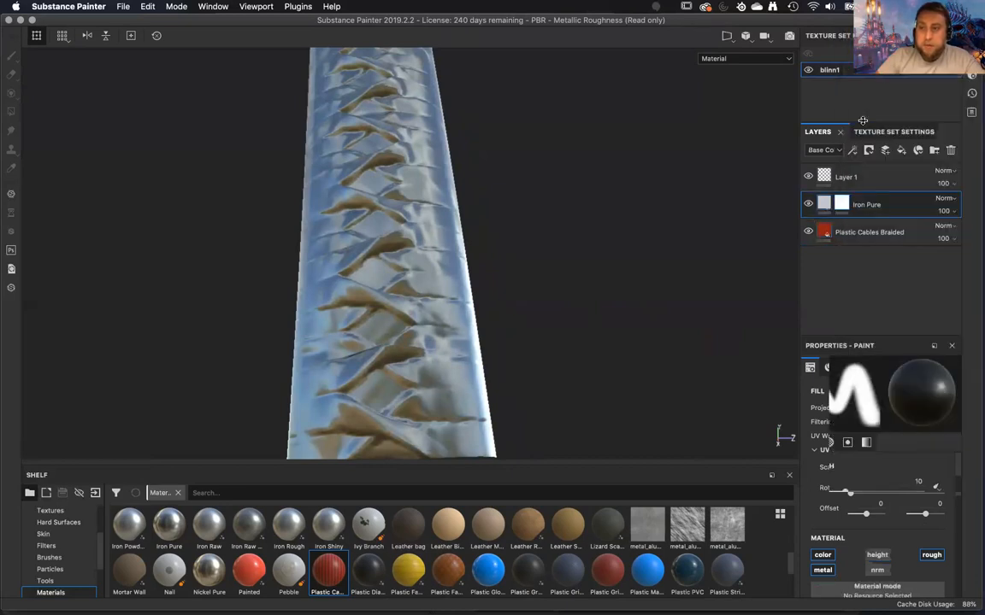
{"action": "middle_click_drag", "start_coordinate": [641, 269], "coordinate": [636, 223], "text": "alt"}
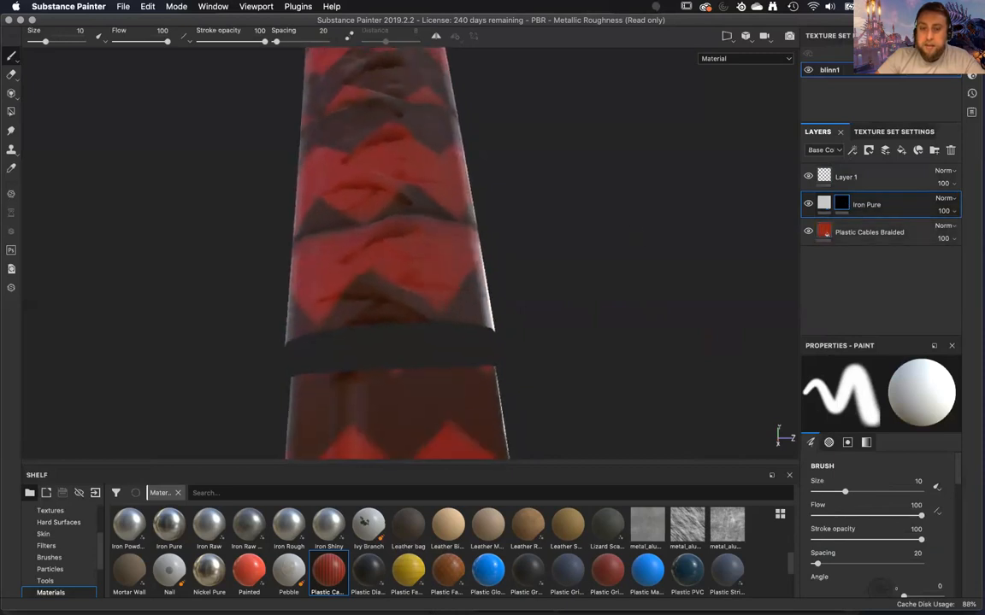
{"action": "scroll", "coordinate": [636, 223], "scroll_direction": "up", "scroll_amount": 1}
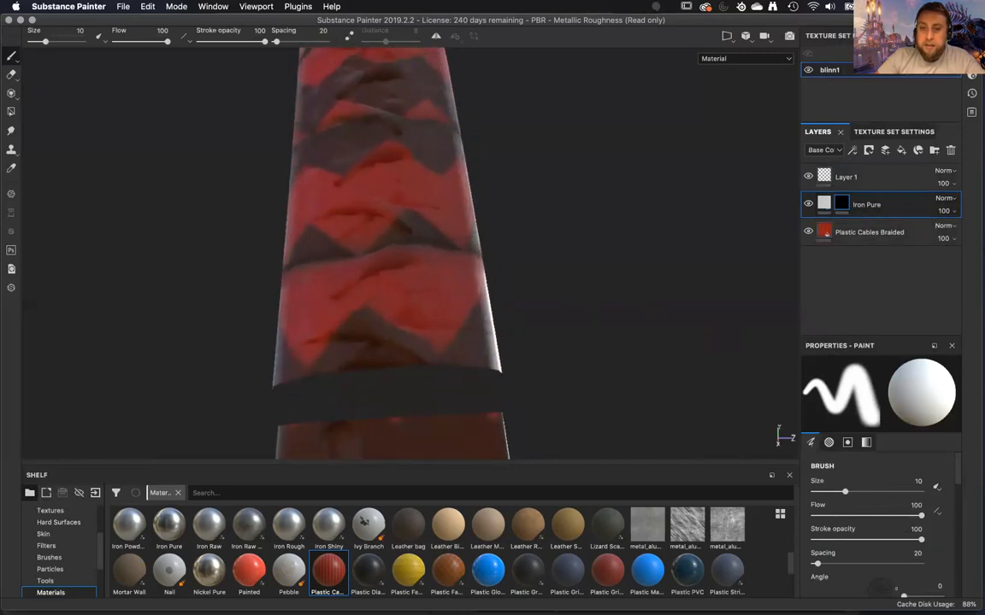
Add a color selection to the Iron Pure mask and pick the red ID color of the handle's diamonds.
{"action": "right_click", "coordinate": [842, 203]}
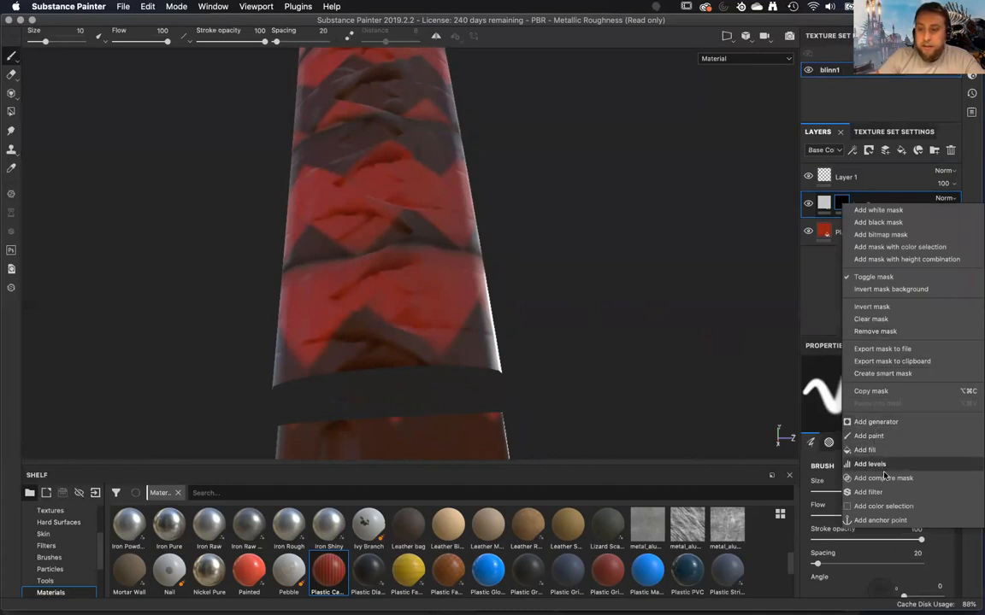
{"action": "left_click", "coordinate": [883, 506]}
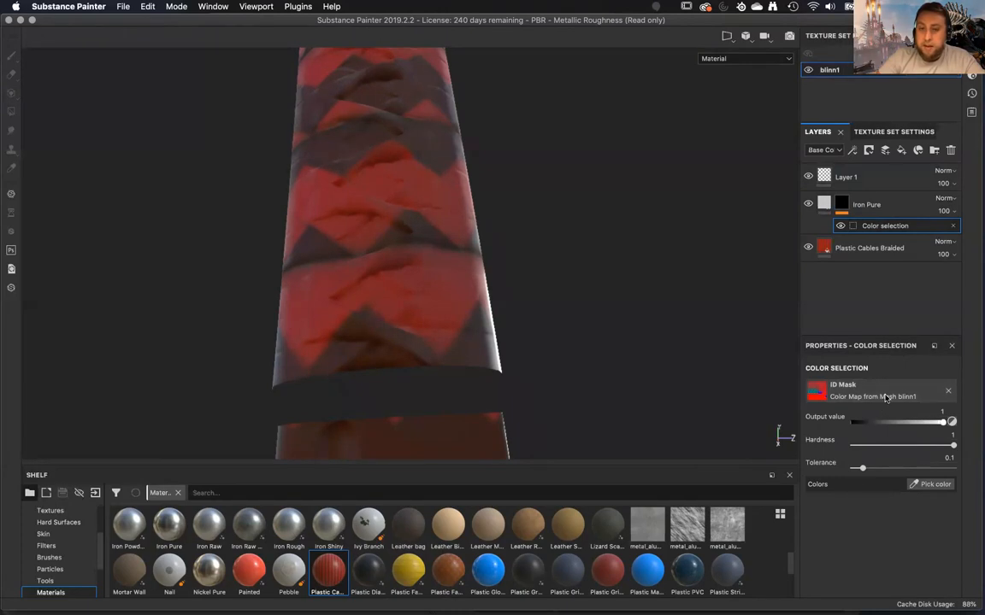
{"action": "left_click", "coordinate": [885, 399]}
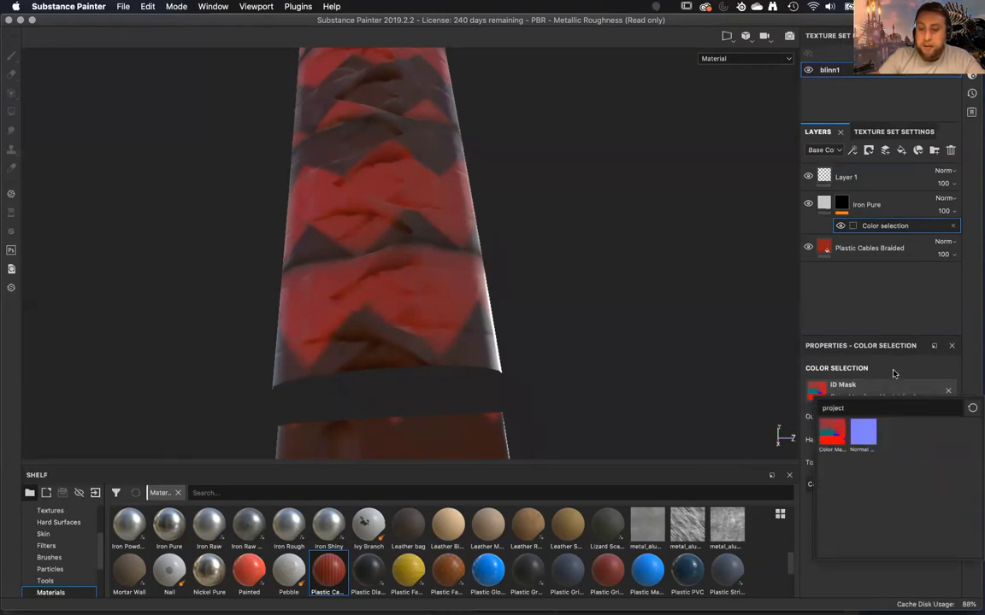
{"action": "left_click", "coordinate": [894, 374]}
{"action": "left_click", "coordinate": [917, 485]}
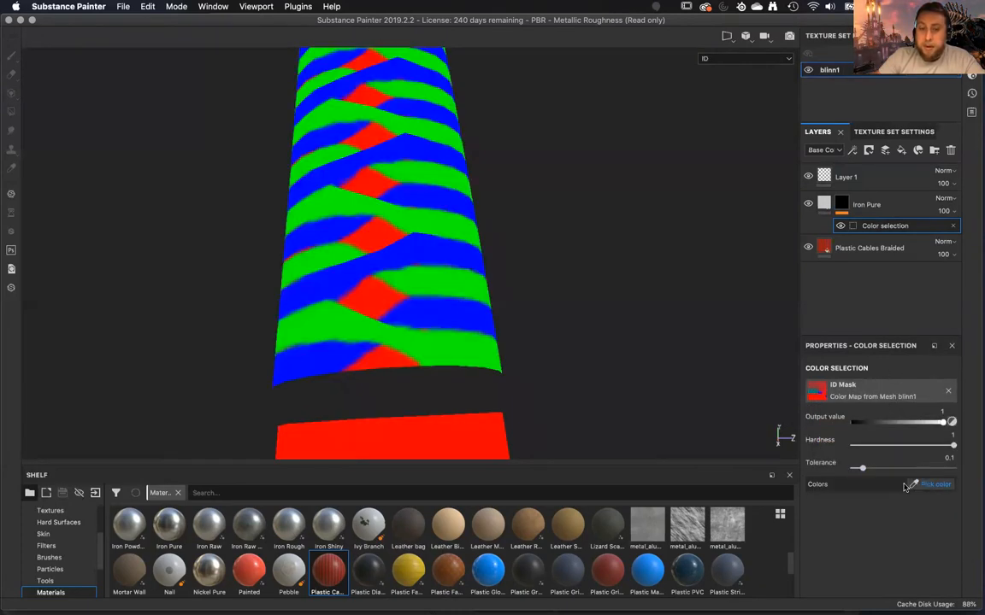
{"action": "left_click", "coordinate": [384, 299]}
{"action": "mouse_move", "coordinate": [446, 308]}
{"action": "left_mouse_down", "text": "alt"}
{"action": "mouse_move", "coordinate": [474, 212]}
{"action": "mouse_move", "coordinate": [541, 351]}
{"action": "mouse_move", "coordinate": [504, 279]}
{"action": "mouse_move", "coordinate": [479, 151]}
{"action": "mouse_move", "coordinate": [497, 202]}
{"action": "mouse_move", "coordinate": [396, 165]}
{"action": "mouse_move", "coordinate": [289, 196]}
{"action": "mouse_move", "coordinate": [401, 160]}
{"action": "mouse_move", "coordinate": [410, 129]}
{"action": "mouse_move", "coordinate": [405, 226]}
{"action": "left_mouse_up", "text": "alt"}
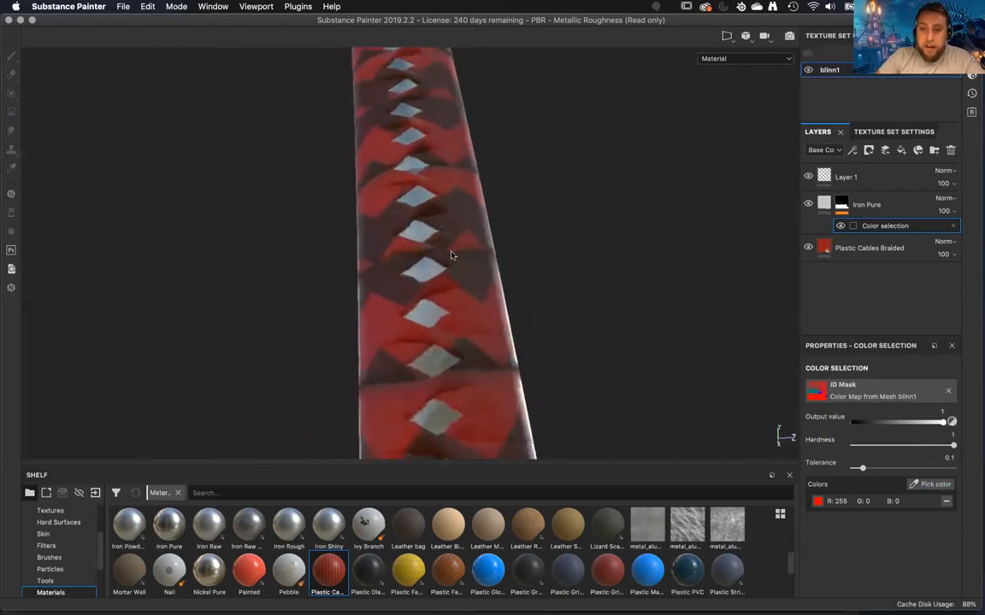
Display the Iron Pure mask alone and examine its coverage on the handle and the piece below it.
{"action": "left_click", "coordinate": [841, 204], "text": "alt"}
{"action": "right_click_drag", "start_coordinate": [516, 55], "coordinate": [537, 267], "text": "alt"}
{"action": "middle_click_drag", "start_coordinate": [537, 266], "coordinate": [554, 200], "text": "alt"}
{"action": "mouse_move", "coordinate": [554, 200]}
{"action": "left_mouse_down", "text": "alt"}
{"action": "mouse_move", "coordinate": [57, 218]}
{"action": "mouse_move", "coordinate": [315, 270]}
{"action": "mouse_move", "coordinate": [527, 266]}
{"action": "left_mouse_up", "text": "alt"}
{"action": "right_click_drag", "start_coordinate": [530, 269], "coordinate": [600, 496], "text": "alt"}
{"action": "middle_click_drag", "start_coordinate": [579, 359], "coordinate": [559, 220], "text": "alt"}
{"action": "right_click_drag", "start_coordinate": [559, 220], "coordinate": [571, 329], "text": "alt"}
{"action": "left_click_drag", "start_coordinate": [571, 329], "coordinate": [550, 309], "text": "alt"}
{"action": "middle_click_drag", "start_coordinate": [549, 308], "coordinate": [578, 261], "text": "alt"}
Add a paint effect above the color selection in the Iron Pure mask.
{"action": "left_click", "coordinate": [880, 225]}
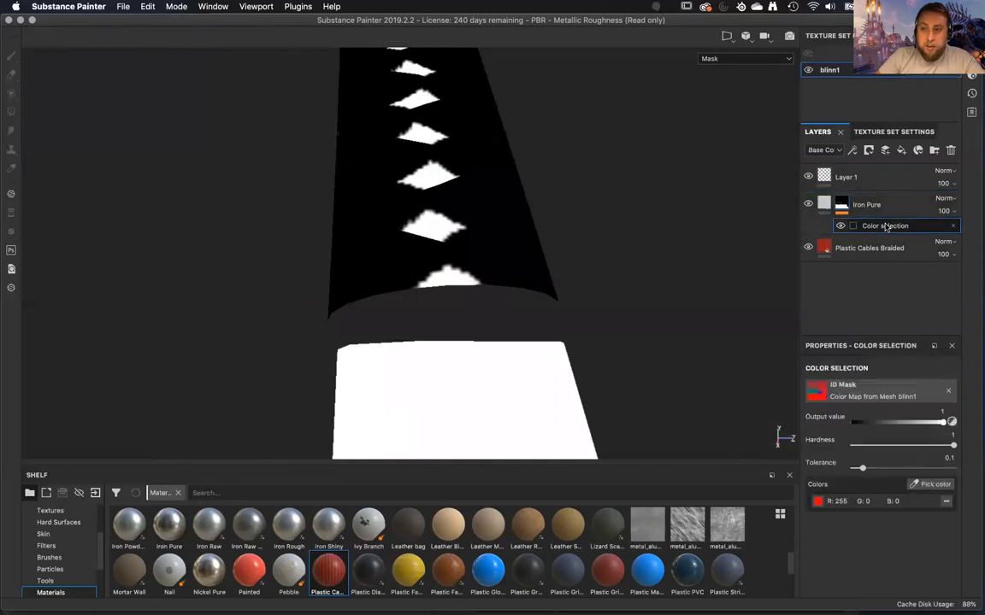
{"action": "right_click", "coordinate": [887, 227]}
{"action": "left_click", "coordinate": [908, 247]}
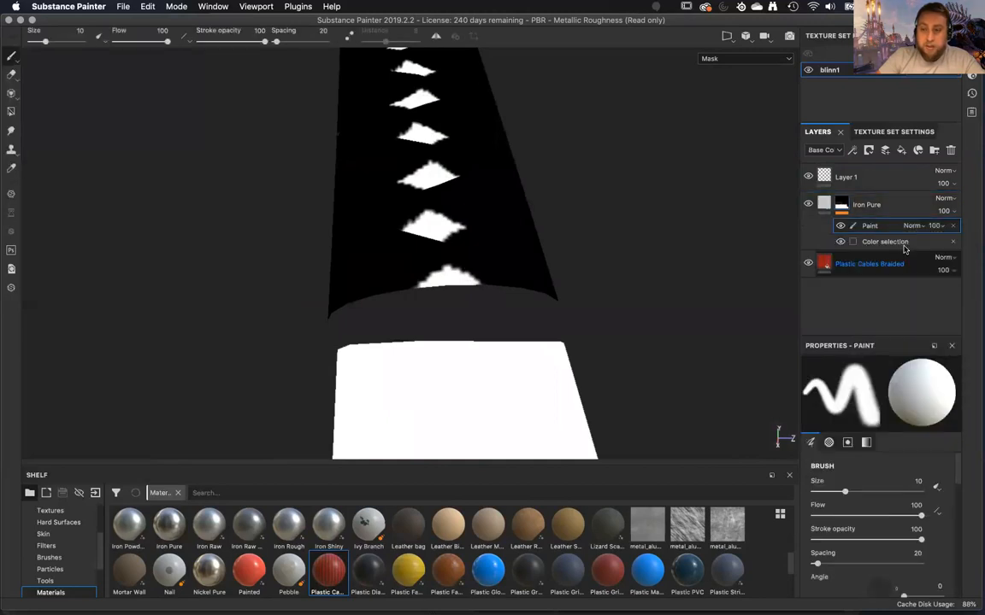
Polygon-fill the entire mesh piece below the handle with black (0) in the Iron Pure mask, and return to Material view.
{"action": "mouse_move", "coordinate": [545, 334]}
{"action": "left_mouse_down", "text": "alt"}
{"action": "mouse_move", "coordinate": [526, 269]}
{"action": "mouse_move", "coordinate": [489, 275]}
{"action": "left_mouse_up", "text": "alt"}
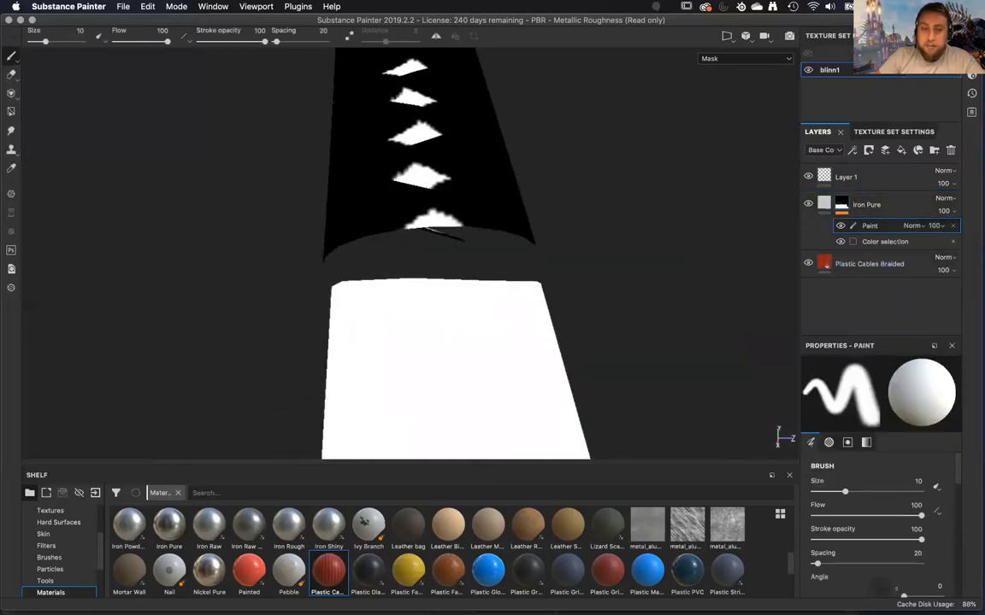
{"action": "left_click", "coordinate": [11, 112]}
{"action": "left_click_drag", "start_coordinate": [484, 363], "coordinate": [436, 352], "text": "alt"}
{"action": "left_click", "coordinate": [885, 367]}
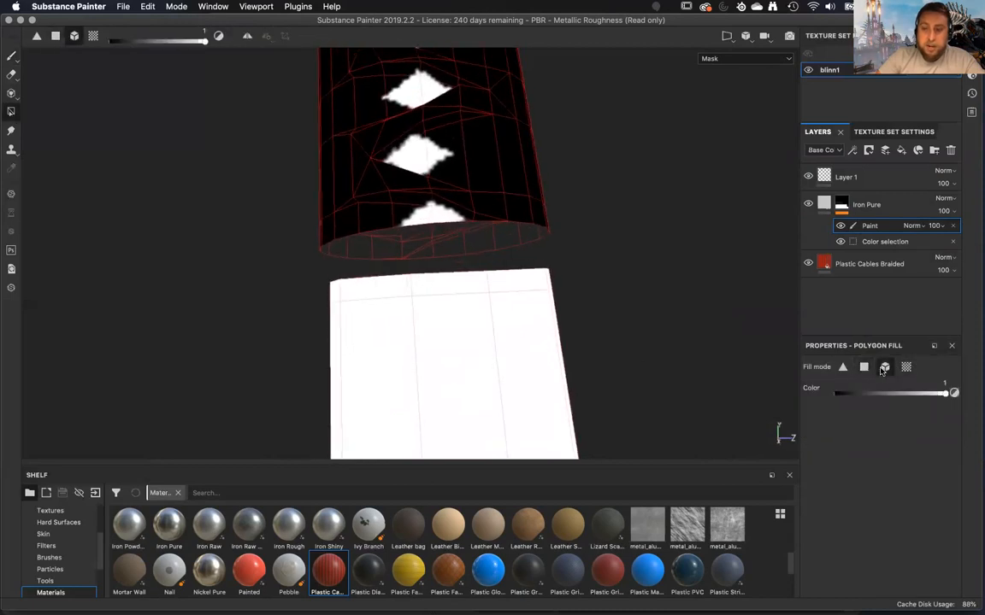
{"action": "left_click", "coordinate": [466, 396]}
{"action": "left_click_drag", "start_coordinate": [419, 379], "coordinate": [402, 404], "text": "alt"}
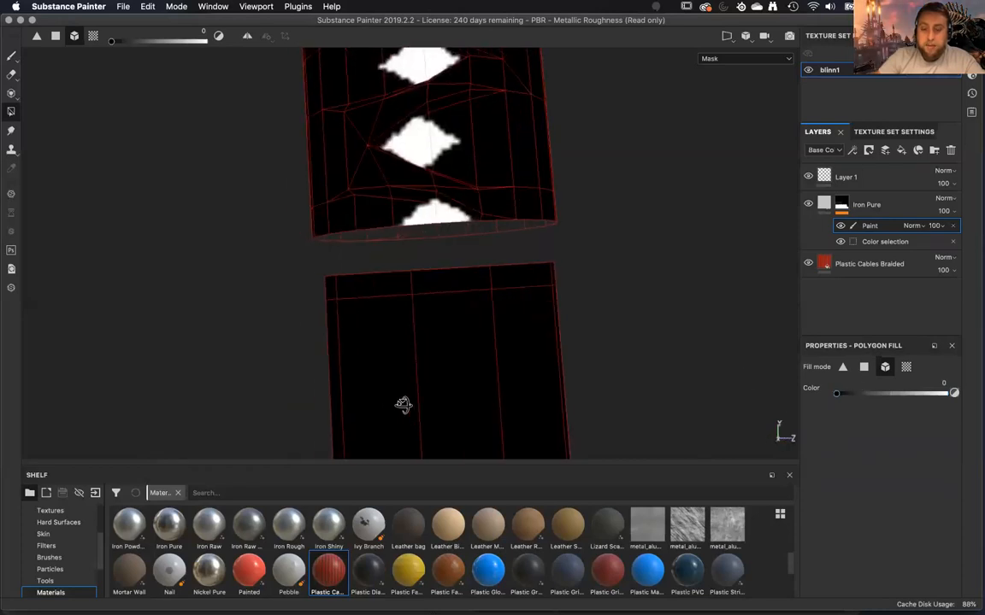
{"action": "key", "text": "m"}
Set the Plastic Cables Braided fill's UV scale to 16 and its rotation to 9.41.
{"action": "left_click_drag", "start_coordinate": [601, 305], "coordinate": [419, 155], "text": "alt"}
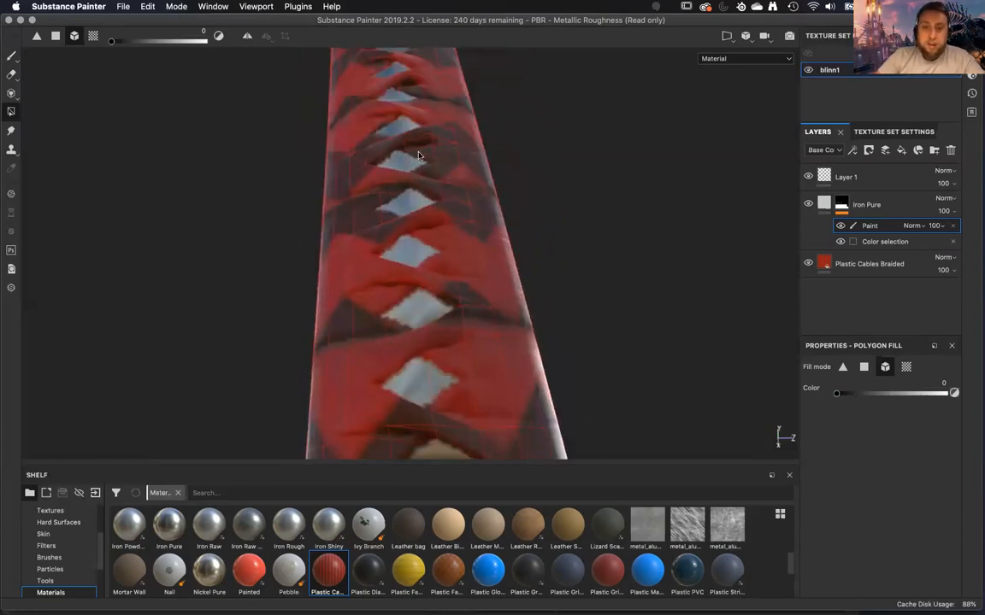
{"action": "right_click_drag", "start_coordinate": [399, 37], "coordinate": [454, 336], "text": "alt"}
{"action": "left_click_drag", "start_coordinate": [453, 336], "coordinate": [472, 278], "text": "alt"}
{"action": "left_click_drag", "start_coordinate": [564, 363], "coordinate": [691, 254], "text": "alt"}
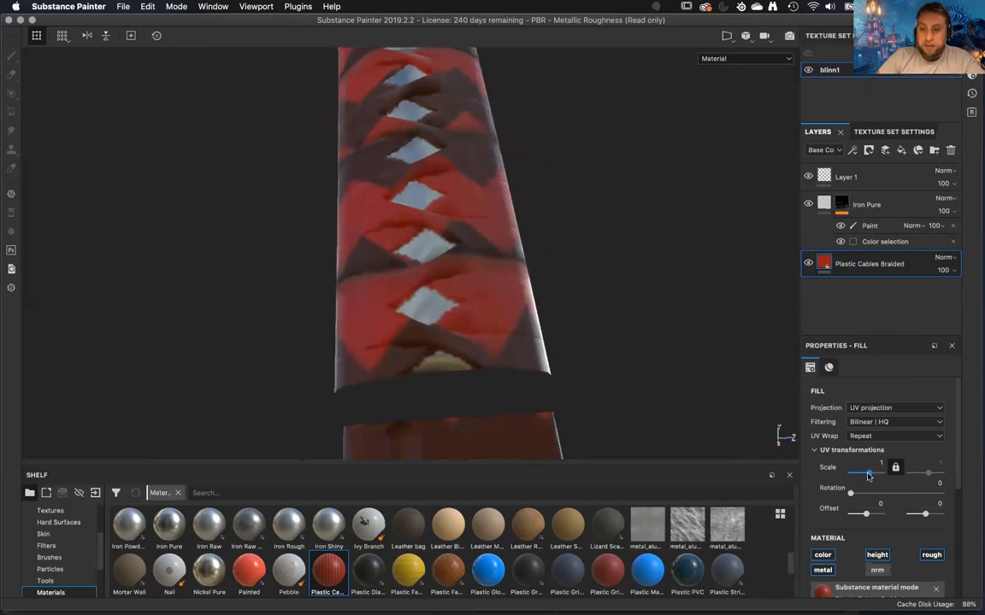
{"action": "left_click_drag", "start_coordinate": [870, 476], "coordinate": [874, 476]}
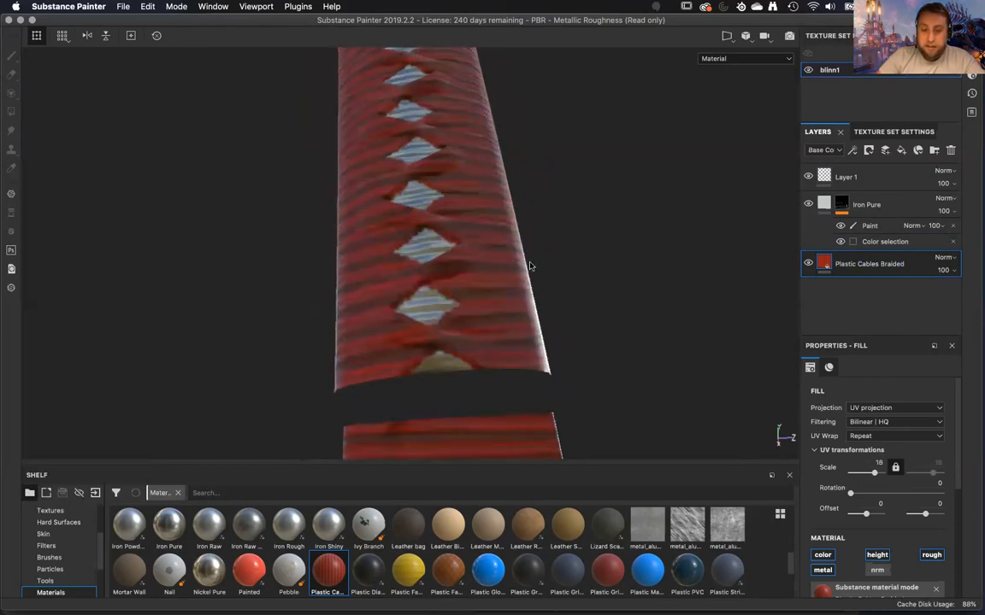
{"action": "right_click_drag", "start_coordinate": [530, 268], "coordinate": [561, 442], "text": "alt"}
{"action": "left_click_drag", "start_coordinate": [547, 367], "coordinate": [598, 350], "text": "alt"}
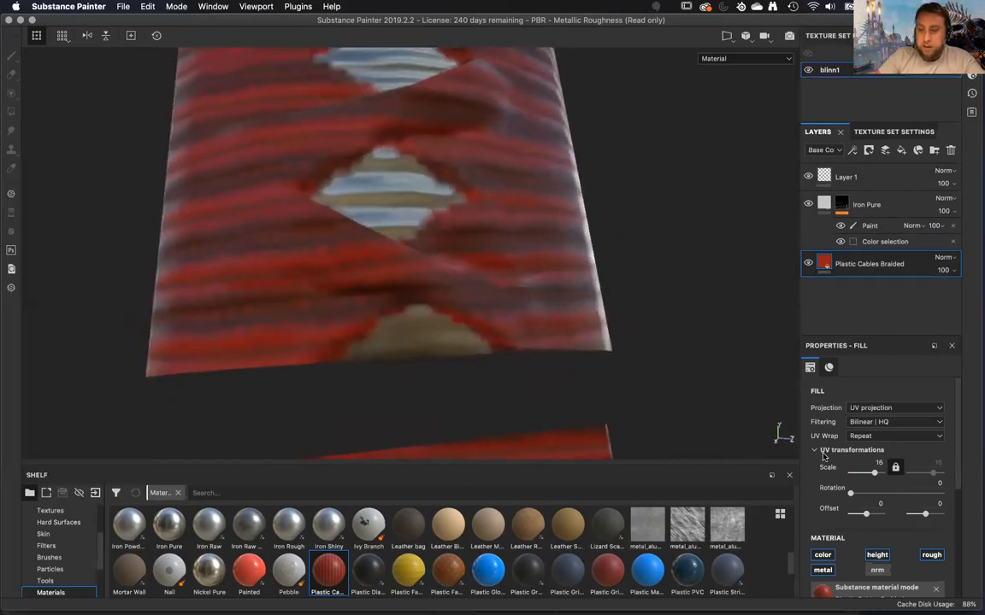
{"action": "left_click_drag", "start_coordinate": [850, 494], "coordinate": [852, 496]}
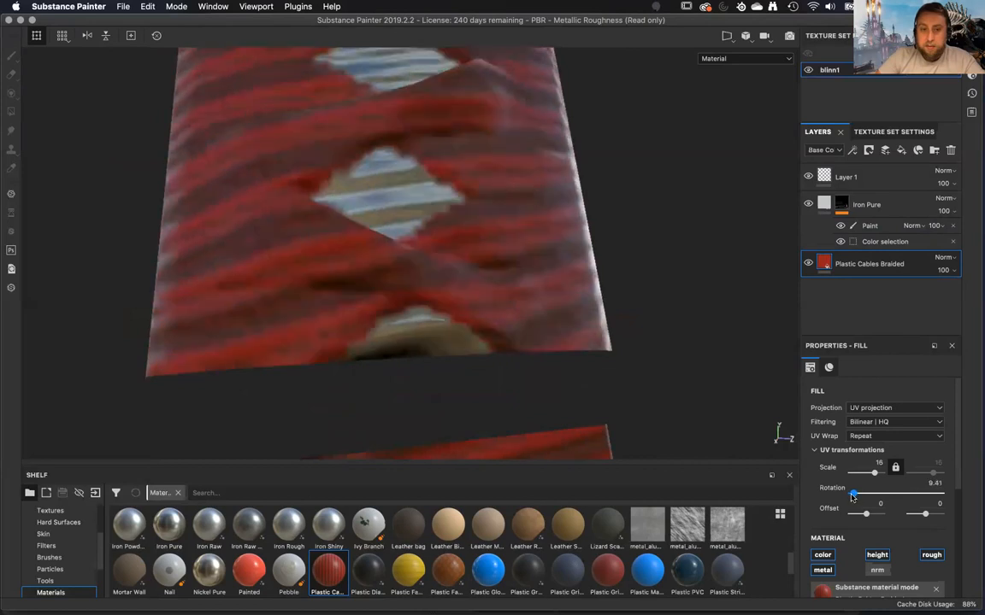
{"action": "left_click_drag", "start_coordinate": [695, 365], "coordinate": [616, 259], "text": "alt"}
Give Plastic Cables Braided a black mask with a color selection that picks the green ID color of the wrap.
{"action": "right_click", "coordinate": [887, 253]}
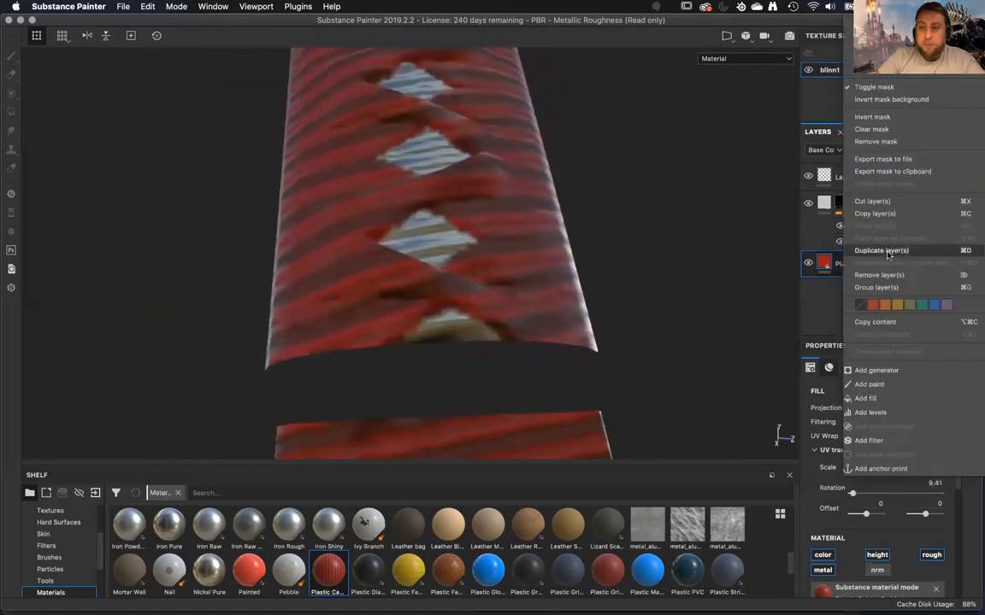
{"action": "left_click", "coordinate": [882, 33]}
{"action": "right_click", "coordinate": [867, 260]}
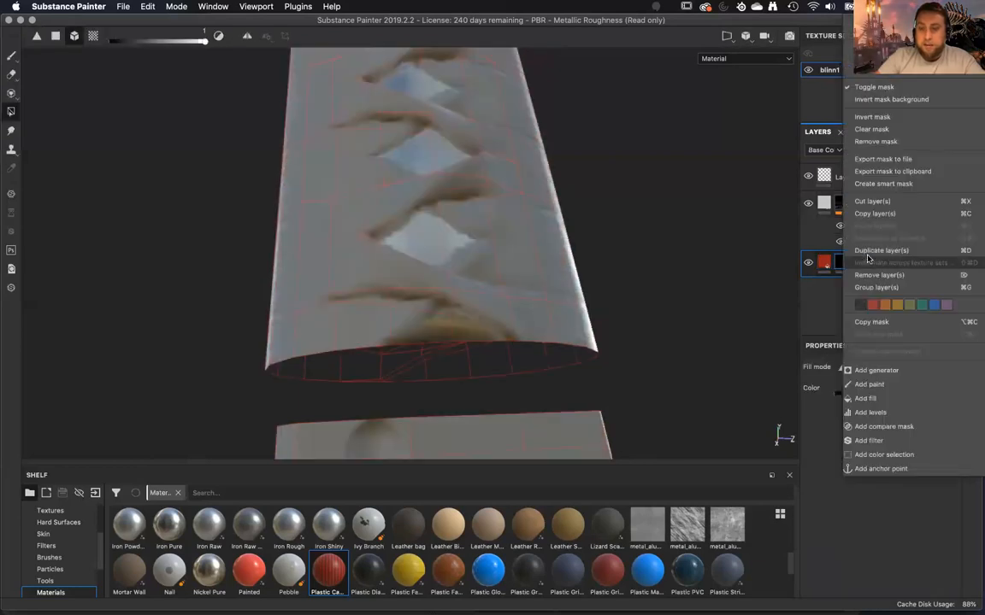
{"action": "left_click", "coordinate": [884, 455]}
{"action": "left_click_drag", "start_coordinate": [590, 371], "coordinate": [626, 334], "text": "alt"}
{"action": "left_click", "coordinate": [950, 486]}
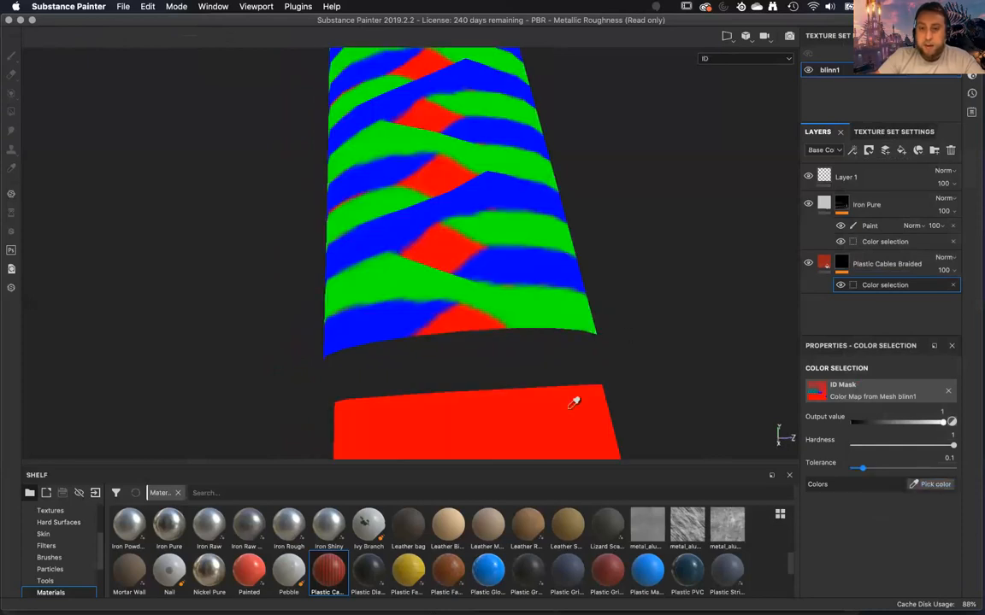
{"action": "left_click", "coordinate": [397, 272]}
{"action": "left_click_drag", "start_coordinate": [445, 309], "coordinate": [621, 344], "text": "alt"}
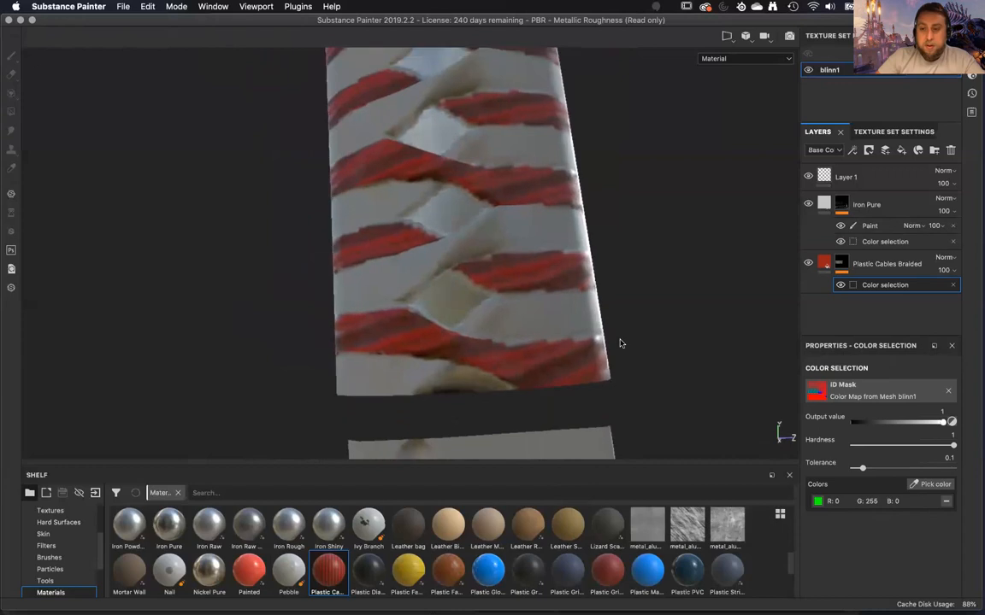
Try a UV rotation of 160 on the Plastic Cables Braided fill and check the stripes around the handle.
{"action": "left_click", "coordinate": [826, 267]}
{"action": "left_click_drag", "start_coordinate": [854, 496], "coordinate": [890, 491]}
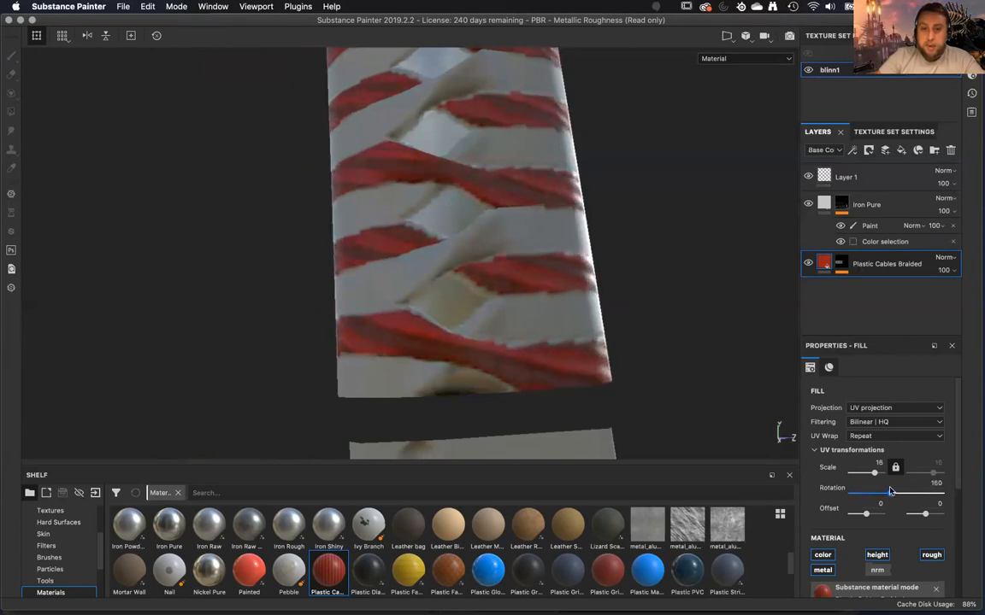
{"action": "left_click_drag", "start_coordinate": [627, 323], "coordinate": [198, 348], "text": "alt"}
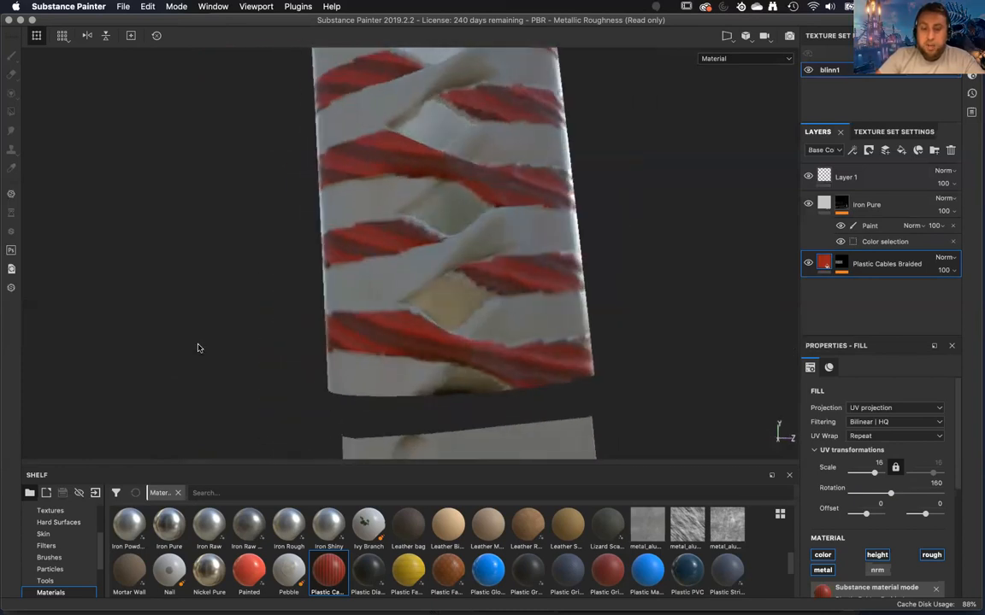
{"action": "left_click_drag", "start_coordinate": [365, 397], "coordinate": [457, 378], "text": "alt"}
{"action": "left_click_drag", "start_coordinate": [530, 362], "coordinate": [393, 270], "text": "alt"}
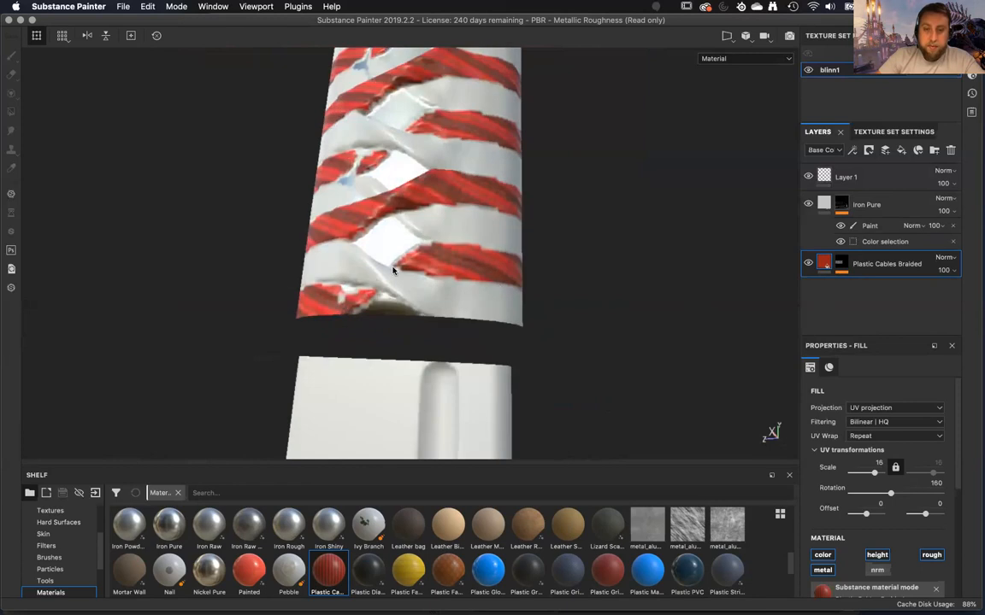
{"action": "left_click_drag", "start_coordinate": [330, 299], "coordinate": [41, 340], "text": "alt"}
{"action": "middle_click_drag", "start_coordinate": [257, 375], "coordinate": [285, 315], "text": "alt"}
{"action": "left_click_drag", "start_coordinate": [285, 315], "coordinate": [202, 312], "text": "alt"}
Set the UV rotation of the Plastic Cables Braided fill to 169.41.
{"action": "right_click_drag", "start_coordinate": [203, 312], "coordinate": [282, 359], "text": "alt"}
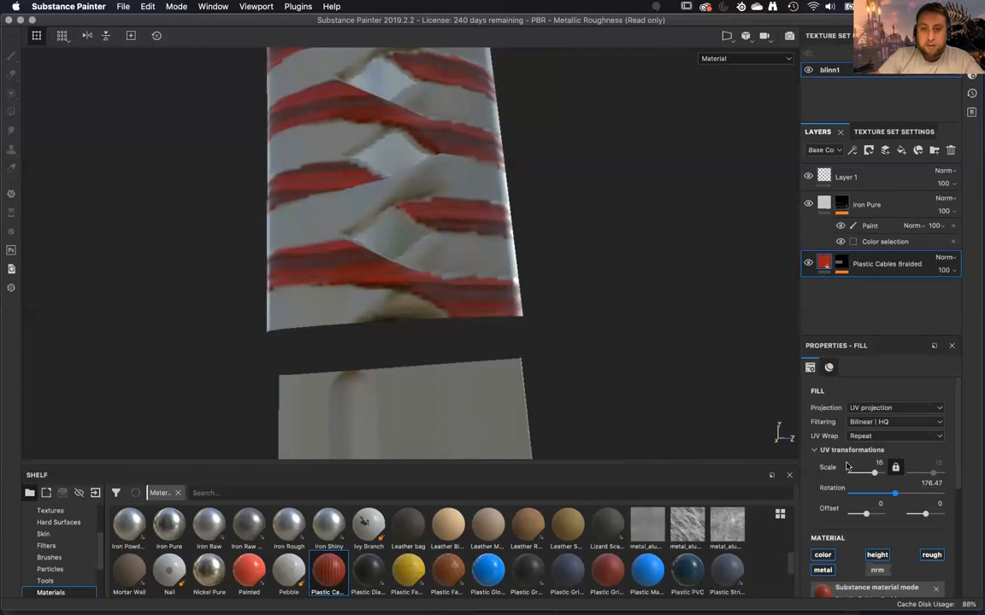
{"action": "left_click_drag", "start_coordinate": [397, 330], "coordinate": [609, 344], "text": "alt"}
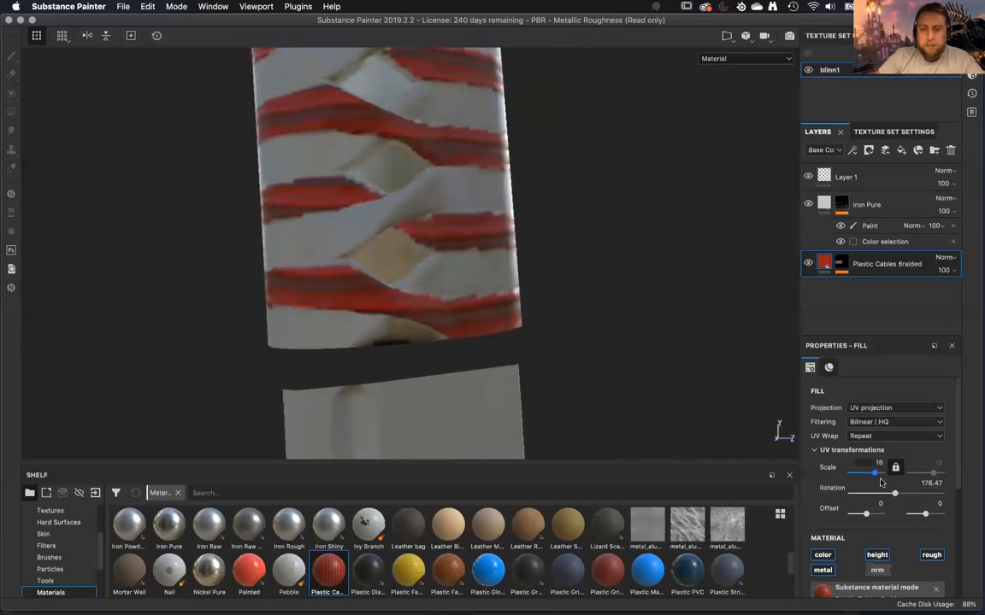
{"action": "left_click_drag", "start_coordinate": [894, 496], "coordinate": [893, 497]}
{"action": "left_click_drag", "start_coordinate": [613, 357], "coordinate": [615, 307], "text": "alt"}
Duplicate the Plastic Cables Braided layer and place the copy beneath the original.
{"action": "right_click", "coordinate": [868, 262]}
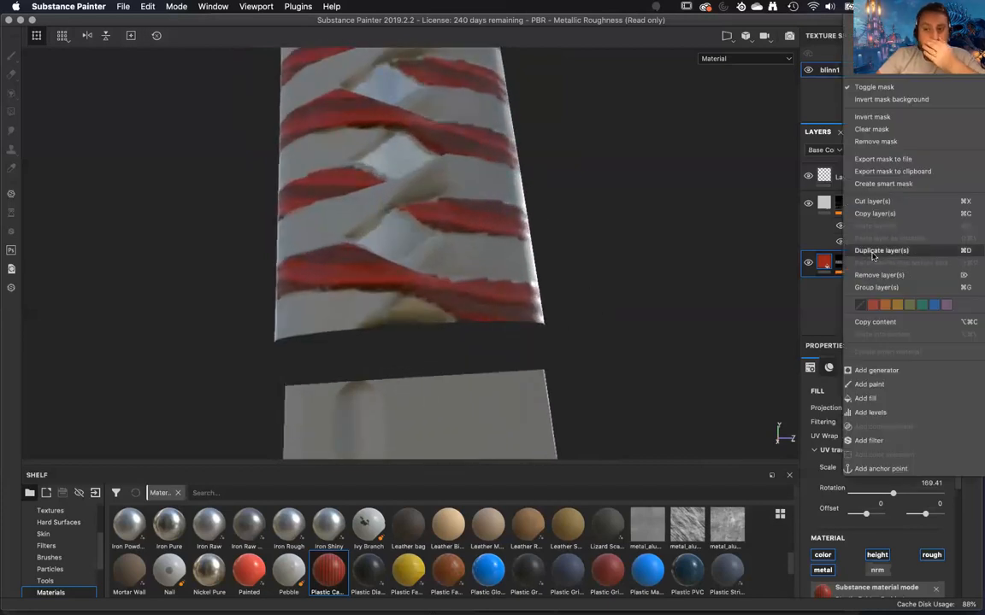
{"action": "left_click", "coordinate": [873, 251]}
{"action": "left_click_drag", "start_coordinate": [863, 270], "coordinate": [861, 306]}
Remove the mask from the Plastic Cables Braided copy and set its UV rotation to 190.59.
{"action": "right_click", "coordinate": [842, 294]}
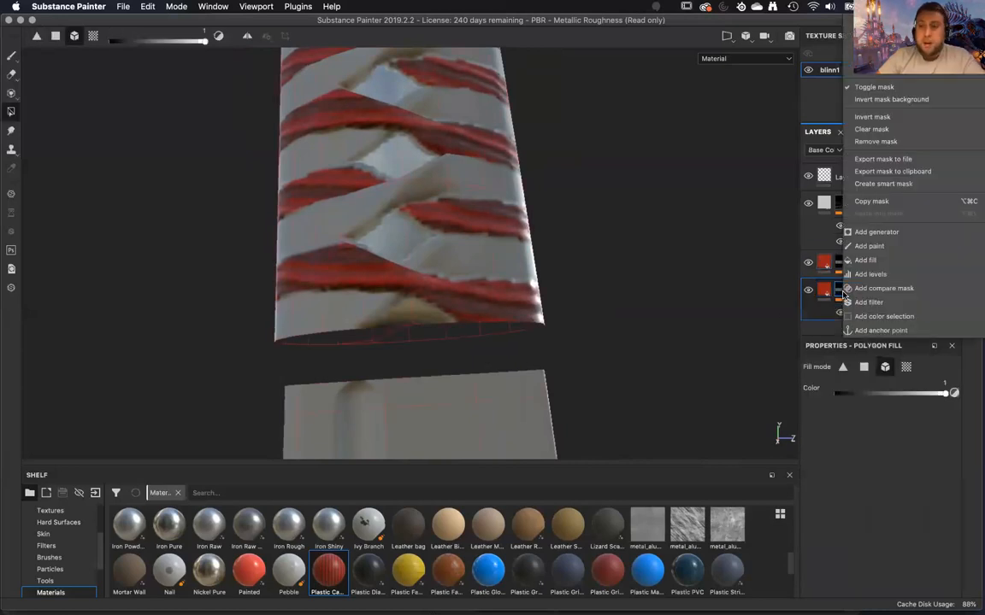
{"action": "left_click", "coordinate": [875, 141]}
{"action": "right_click_drag", "start_coordinate": [628, 271], "coordinate": [685, 348], "text": "alt"}
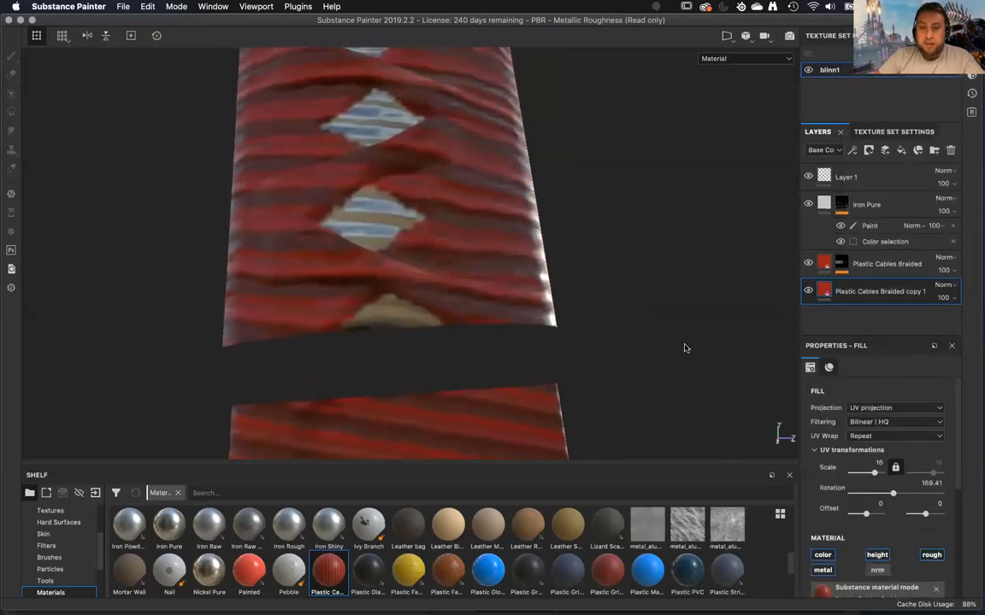
{"action": "left_click_drag", "start_coordinate": [892, 496], "coordinate": [899, 497]}
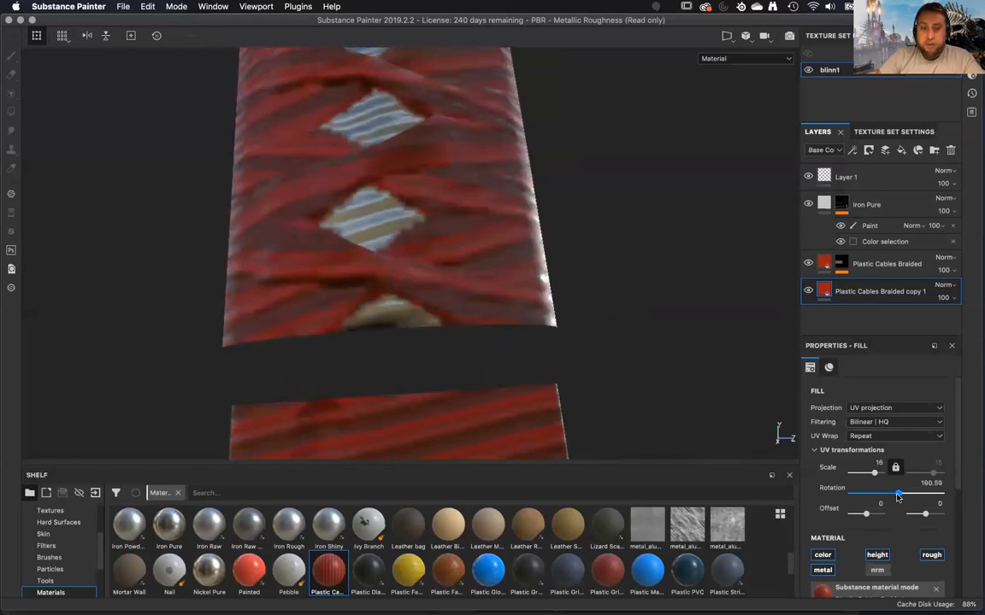
{"action": "double_click", "coordinate": [878, 292]}
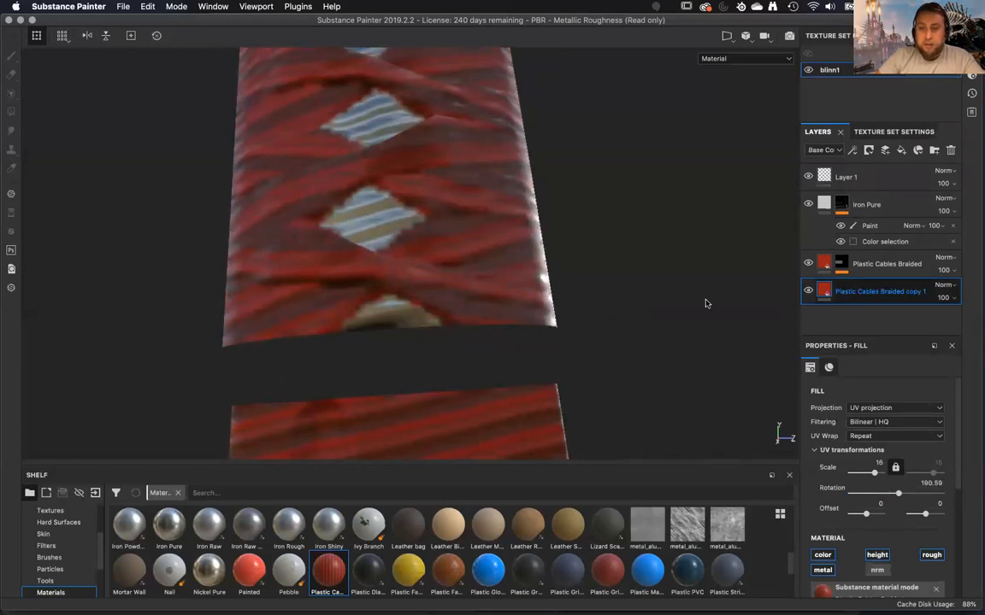
{"action": "left_click", "coordinate": [594, 323]}
{"action": "mouse_move", "coordinate": [593, 323]}
{"action": "left_mouse_down", "text": "alt"}
{"action": "mouse_move", "coordinate": [719, 334]}
{"action": "mouse_move", "coordinate": [582, 330]}
{"action": "mouse_move", "coordinate": [694, 303]}
{"action": "mouse_move", "coordinate": [692, 290]}
{"action": "mouse_move", "coordinate": [669, 332]}
{"action": "mouse_move", "coordinate": [561, 334]}
{"action": "mouse_move", "coordinate": [734, 316]}
{"action": "left_mouse_up", "text": "alt"}
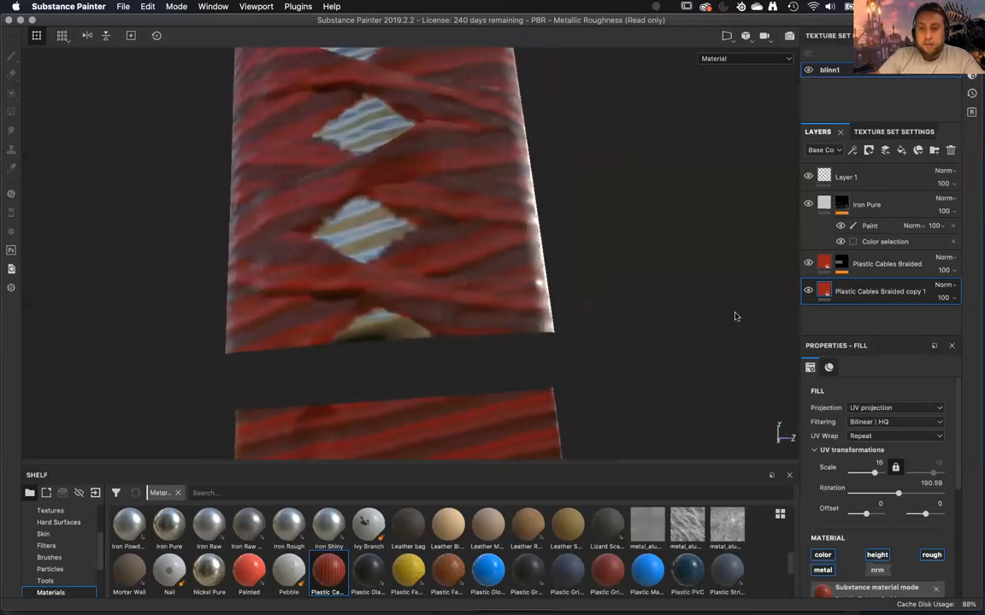
Set the UV rotation of the Plastic Cables Braided copy to 216.47 and check the stripes around the handle.
{"action": "right_click", "coordinate": [897, 292]}
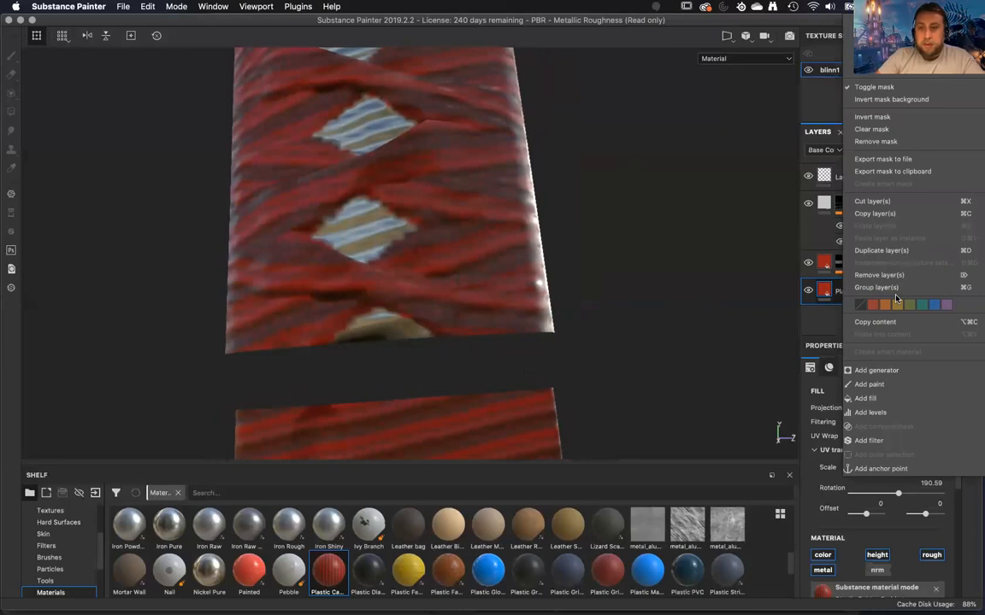
{"action": "left_click", "coordinate": [609, 320]}
{"action": "left_click_drag", "start_coordinate": [637, 314], "coordinate": [654, 386], "text": "alt"}
{"action": "left_click_drag", "start_coordinate": [897, 495], "coordinate": [903, 496]}
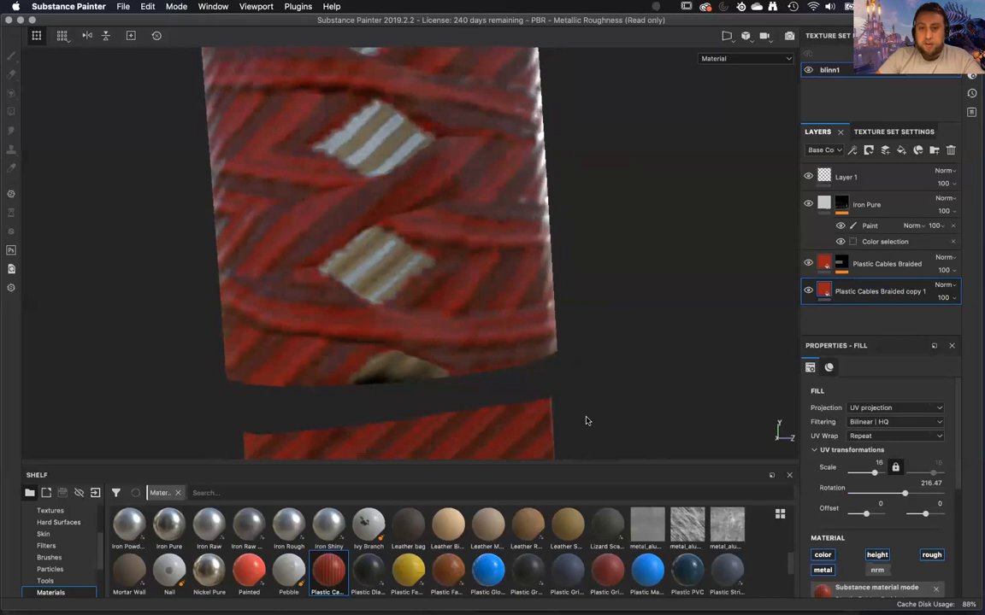
{"action": "left_click_drag", "start_coordinate": [624, 410], "coordinate": [287, 279], "text": "alt"}
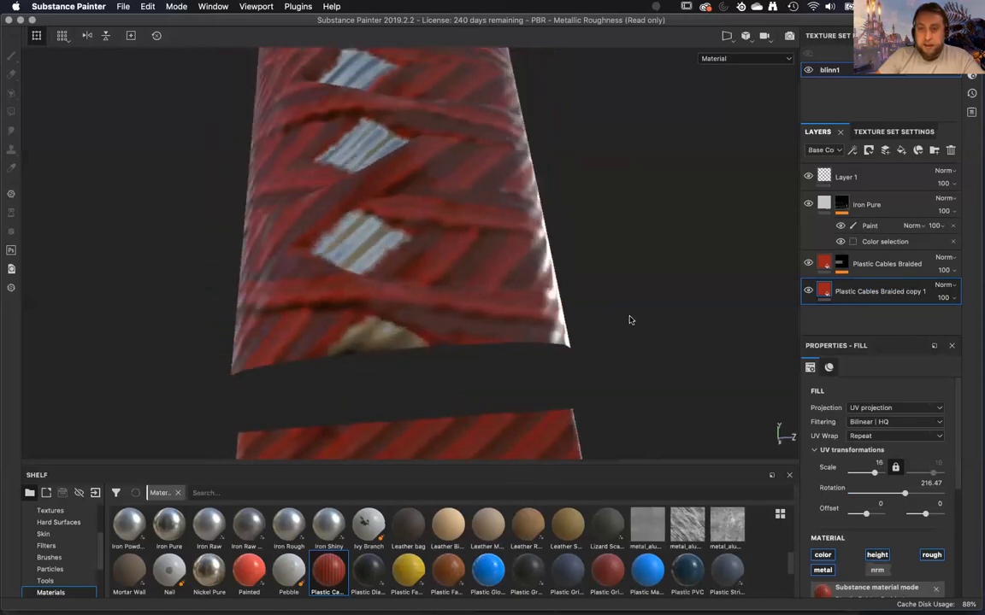
Copy the mask of the original Plastic Cables Braided layer and add a white mask to its copy.
{"action": "left_click", "coordinate": [844, 266]}
{"action": "right_click", "coordinate": [844, 266]}
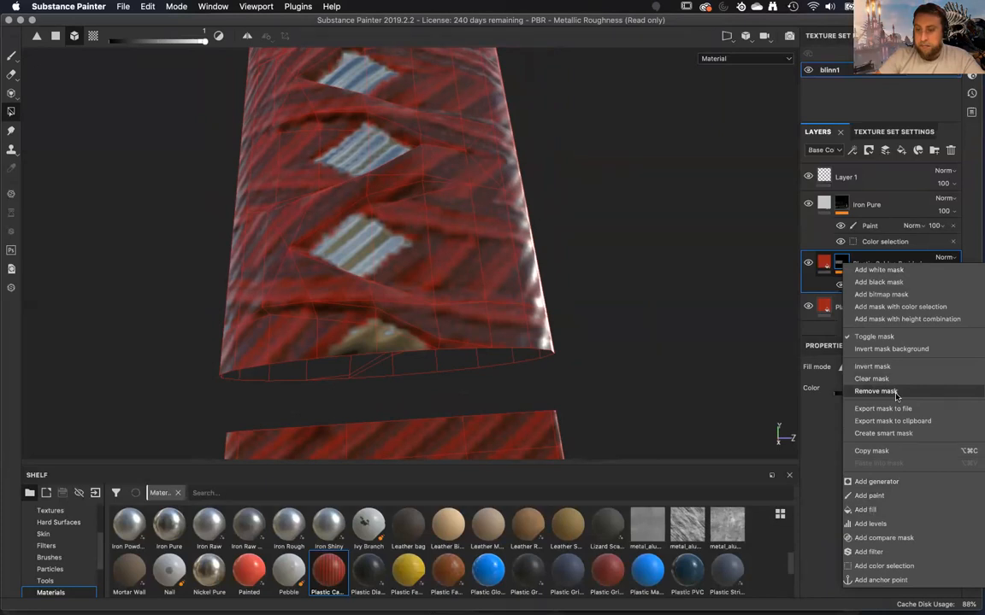
{"action": "left_click", "coordinate": [881, 451]}
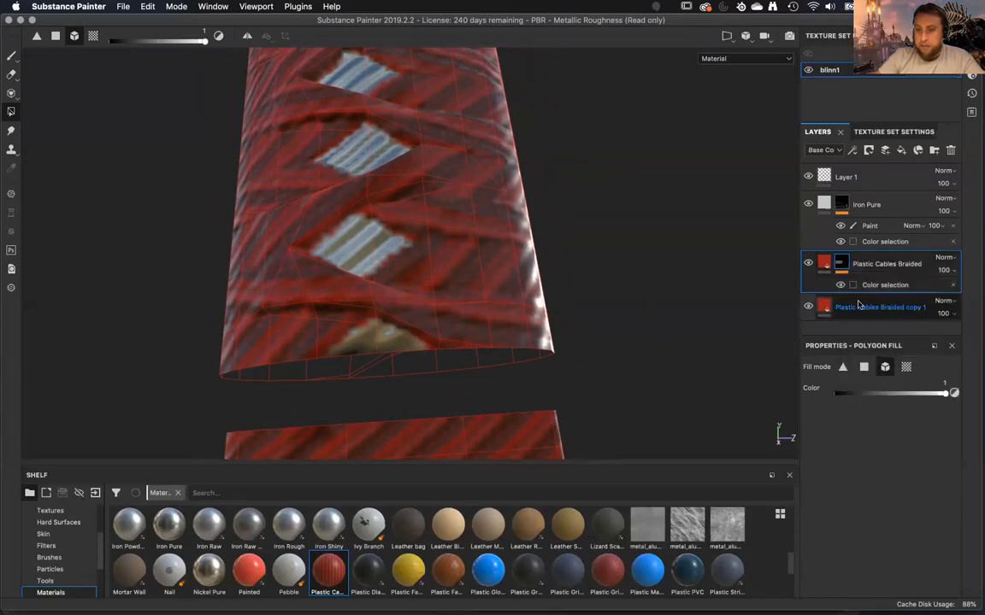
{"action": "right_click", "coordinate": [859, 305]}
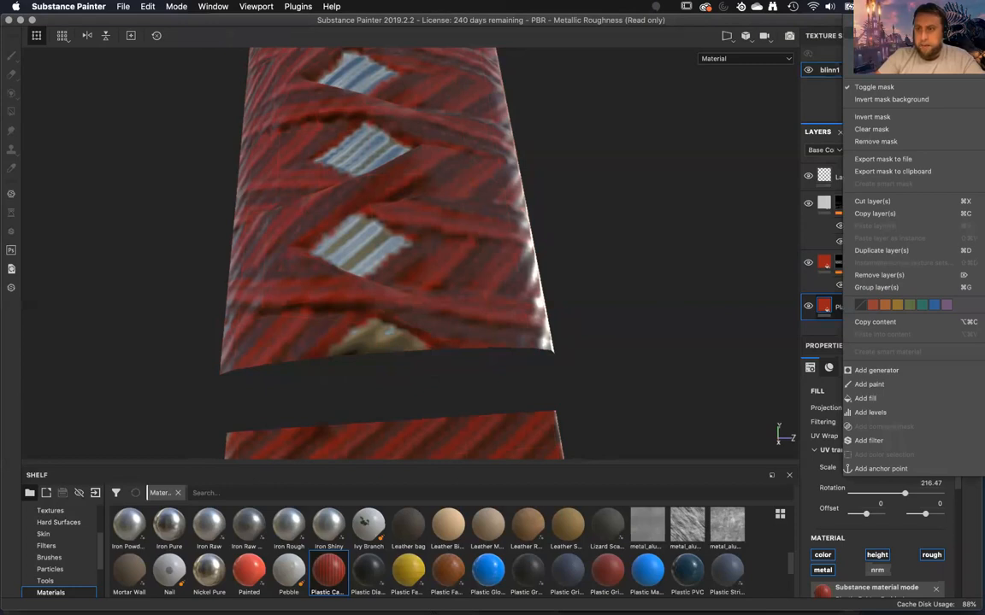
{"action": "left_click", "coordinate": [841, 303]}
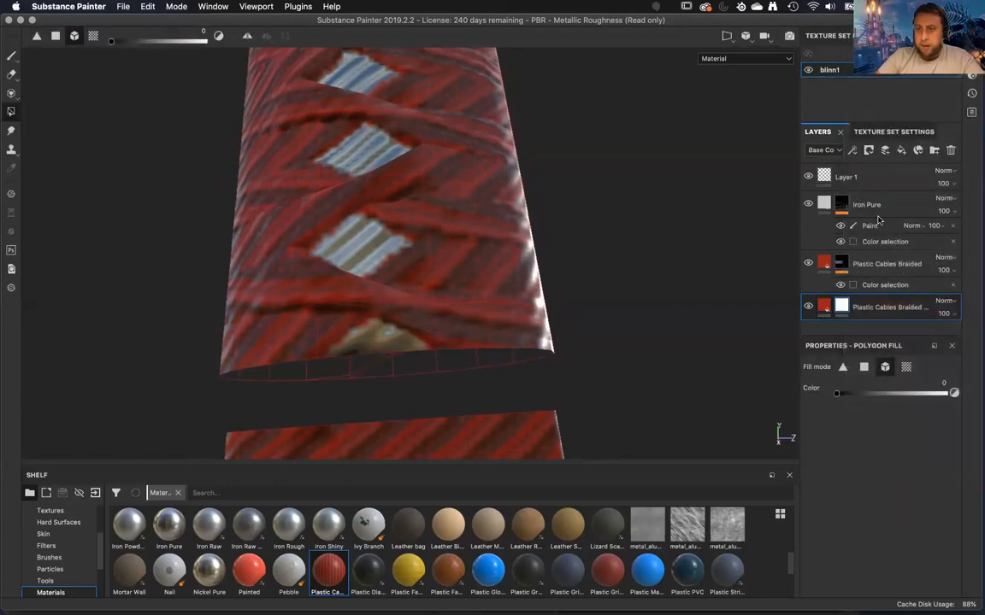
{"action": "right_click", "coordinate": [844, 305]}
{"action": "left_click", "coordinate": [869, 302]}
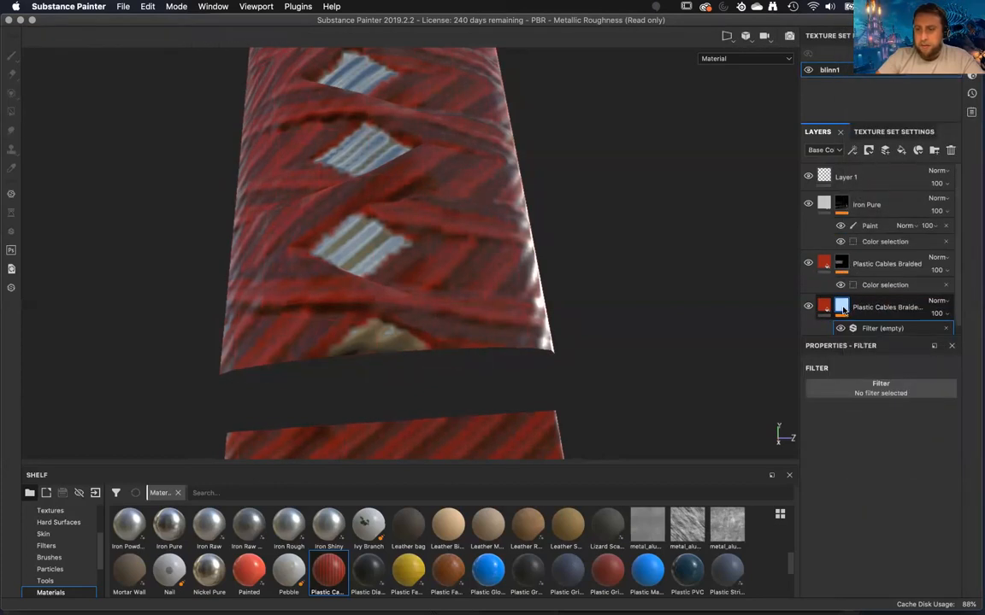
{"action": "left_click", "coordinate": [842, 308]}
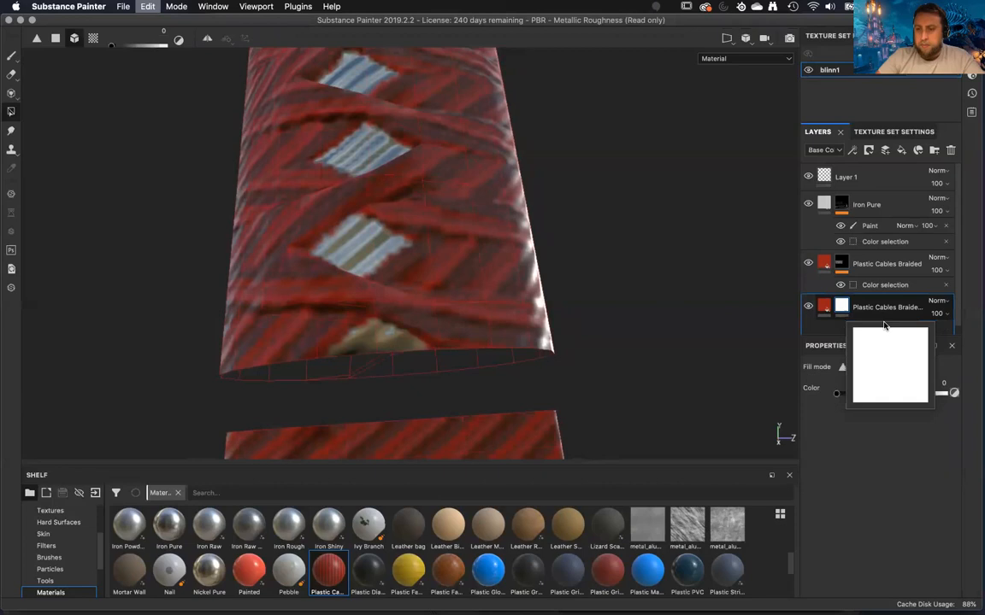
Paste the copied mask into the white mask of the Plastic Cables Braided copy, and delete the pasted Color selection.
{"action": "right_click", "coordinate": [842, 307]}
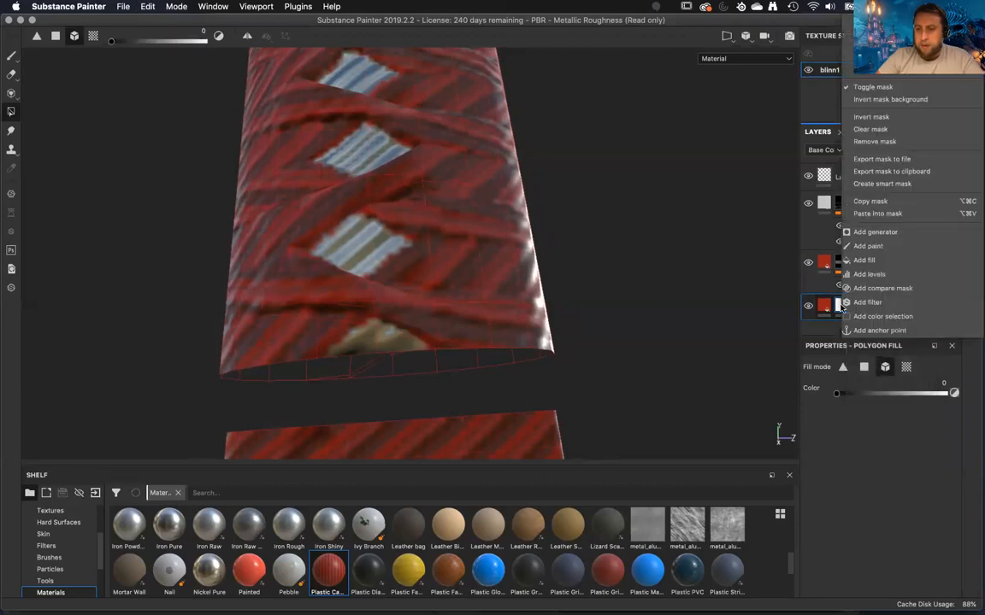
{"action": "left_click", "coordinate": [874, 214]}
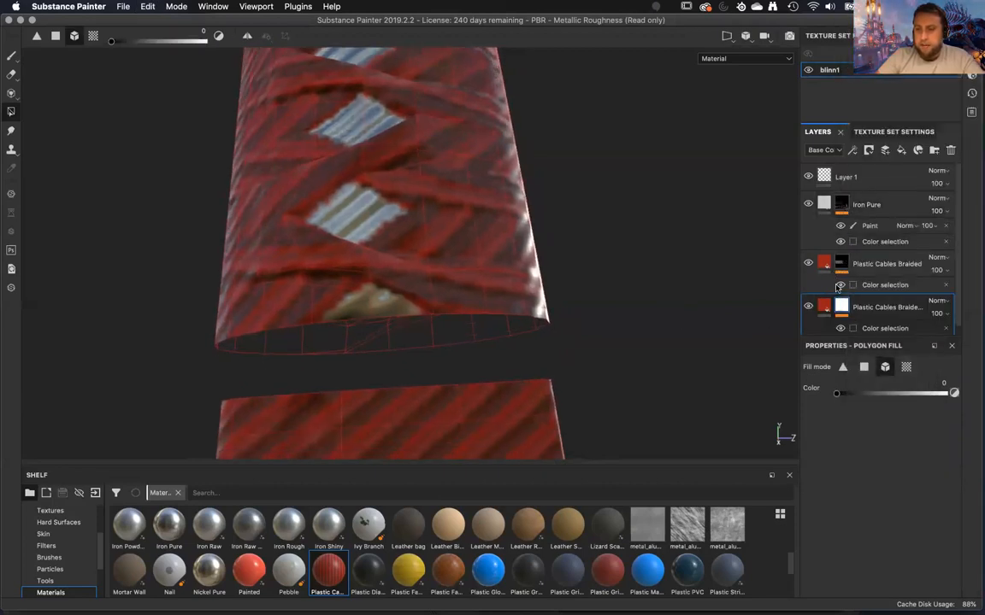
{"action": "scroll", "coordinate": [871, 314], "scroll_direction": "down", "scroll_amount": 1}
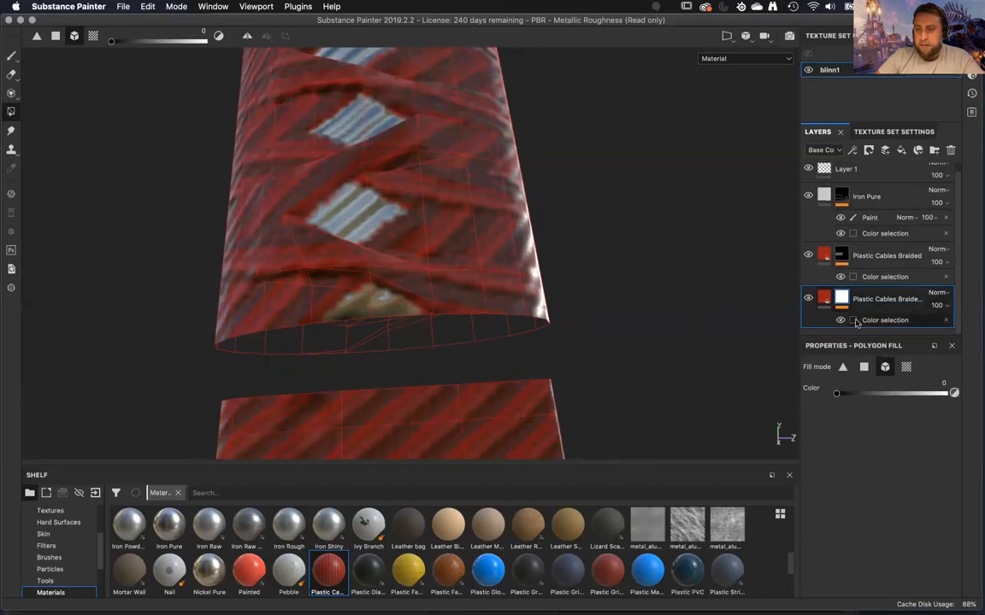
{"action": "left_click", "coordinate": [856, 322]}
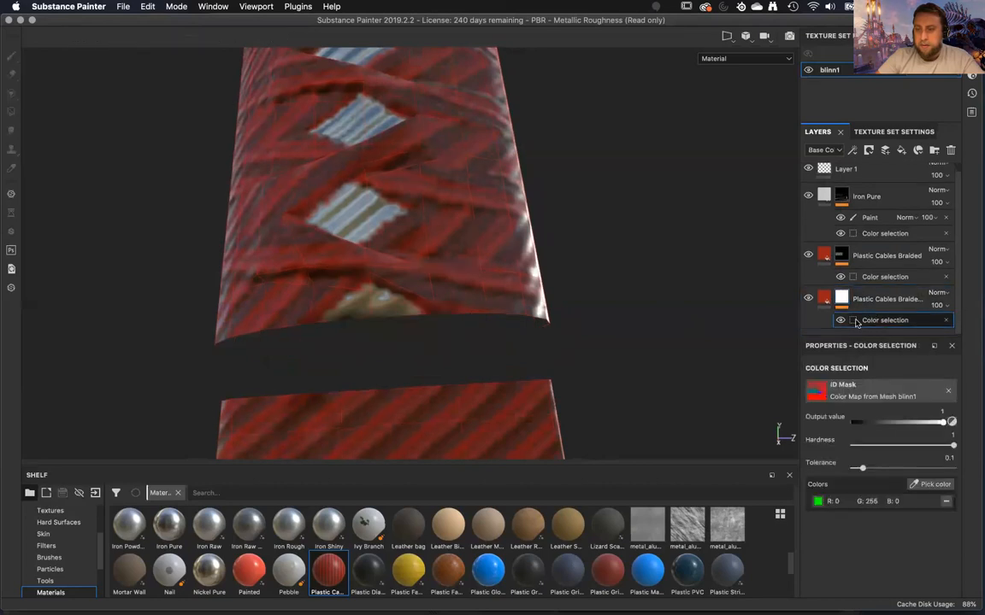
{"action": "left_click", "coordinate": [946, 320]}
Copy the original Plastic Cables Braided mask again, paste it into the copy's white mask and select its Color selection.
{"action": "left_click", "coordinate": [842, 265]}
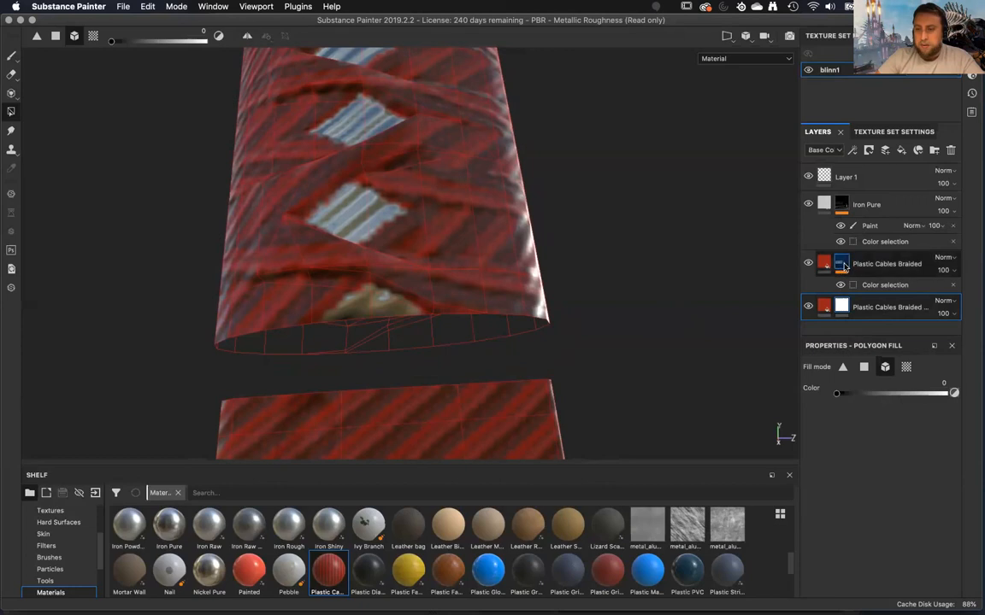
{"action": "right_click", "coordinate": [842, 266]}
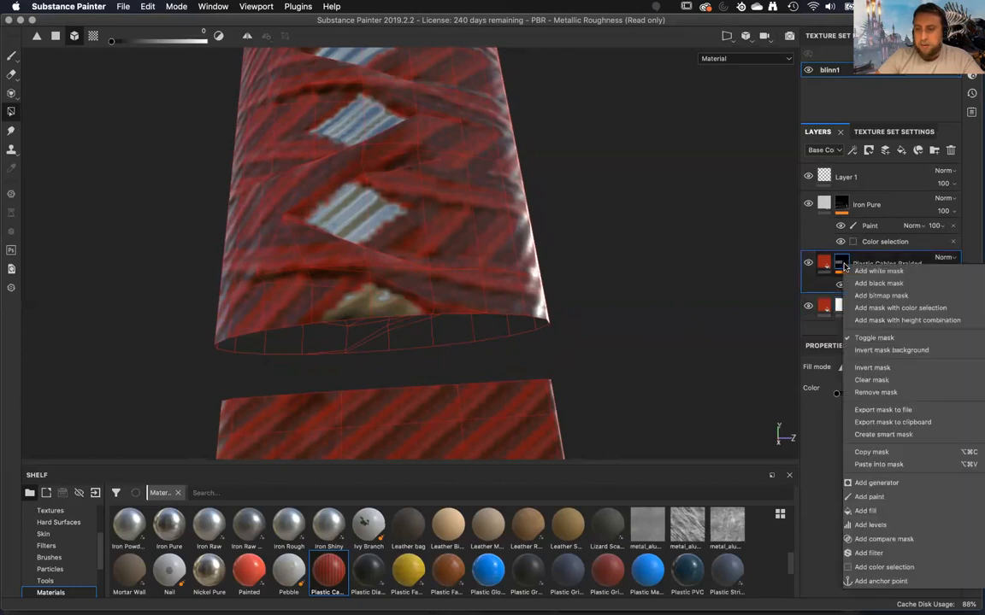
{"action": "left_click", "coordinate": [871, 452]}
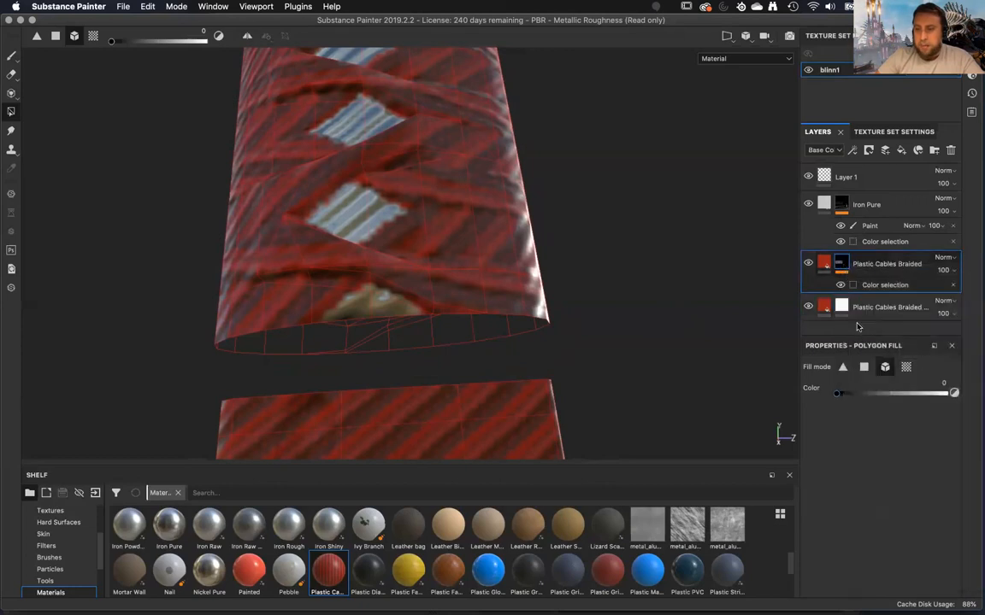
{"action": "right_click", "coordinate": [844, 310]}
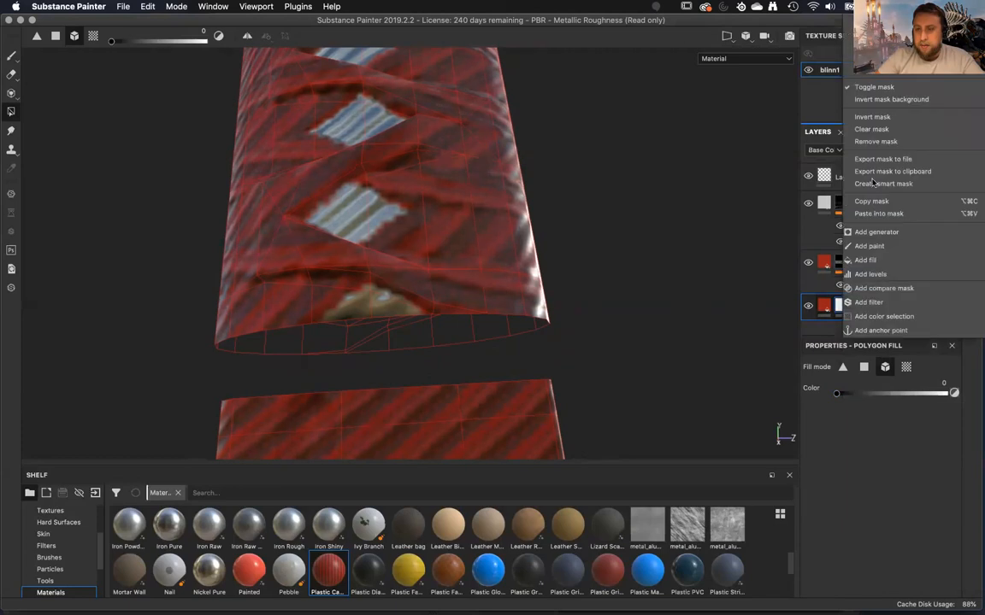
{"action": "left_click", "coordinate": [889, 213]}
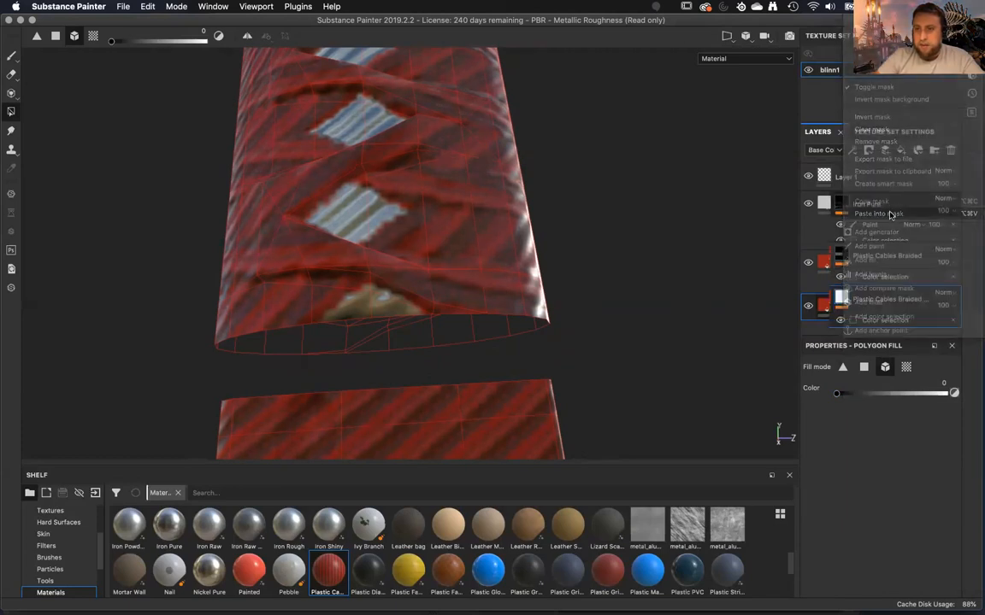
{"action": "left_click", "coordinate": [858, 331]}
View the Plastic Cables Braided copy's mask on the handle and pick the green wrap as its Color selection color.
{"action": "mouse_move", "coordinate": [637, 333]}
{"action": "left_mouse_down", "text": "alt"}
{"action": "mouse_move", "coordinate": [616, 303]}
{"action": "mouse_move", "coordinate": [626, 303]}
{"action": "mouse_move", "coordinate": [617, 314]}
{"action": "mouse_move", "coordinate": [628, 321]}
{"action": "left_mouse_up", "text": "alt"}
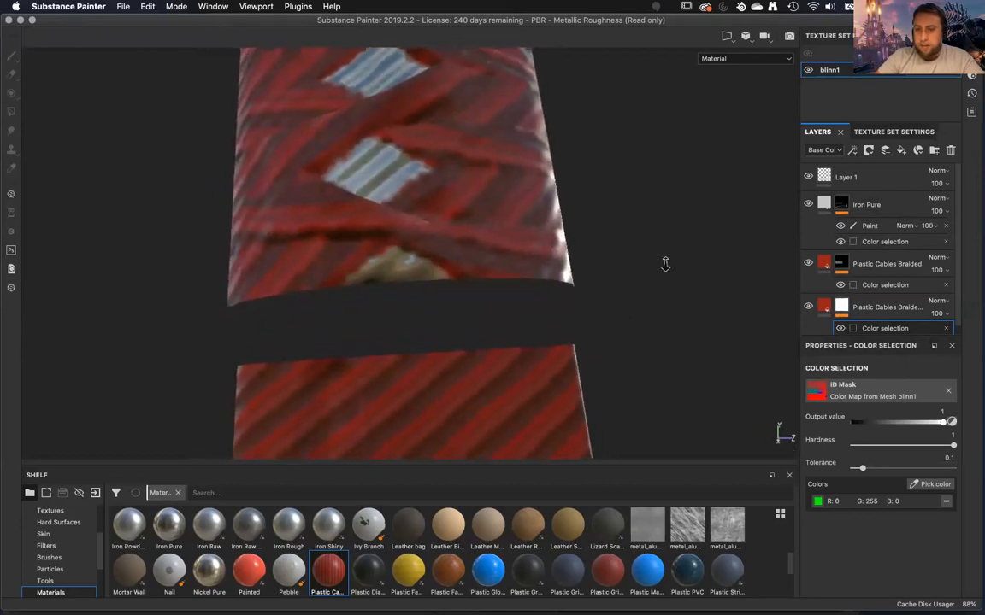
{"action": "left_click", "coordinate": [842, 307]}
{"action": "right_click_drag", "start_coordinate": [630, 280], "coordinate": [607, 229], "text": "alt"}
{"action": "left_click", "coordinate": [870, 330]}
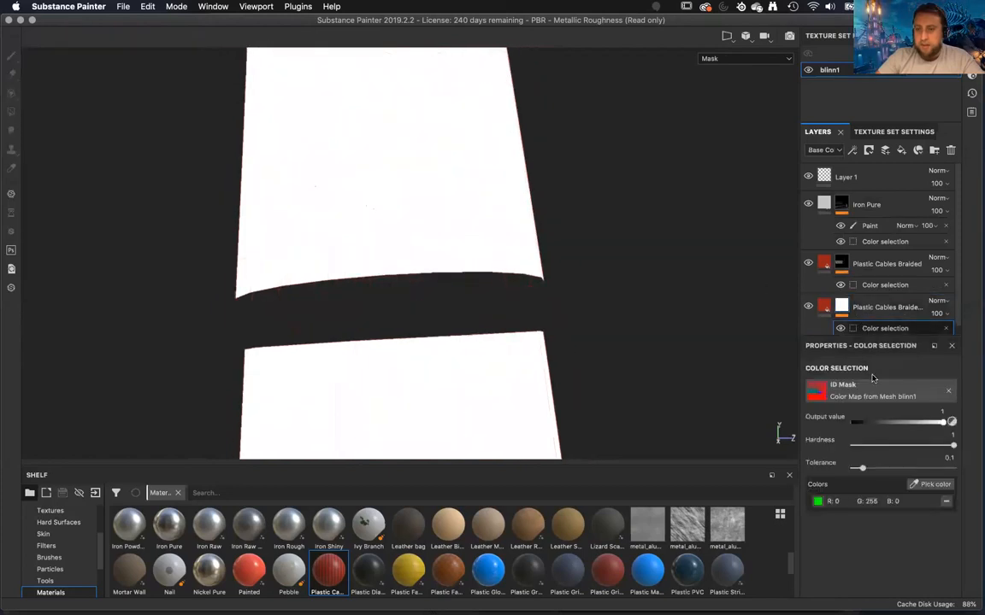
{"action": "left_click", "coordinate": [931, 485]}
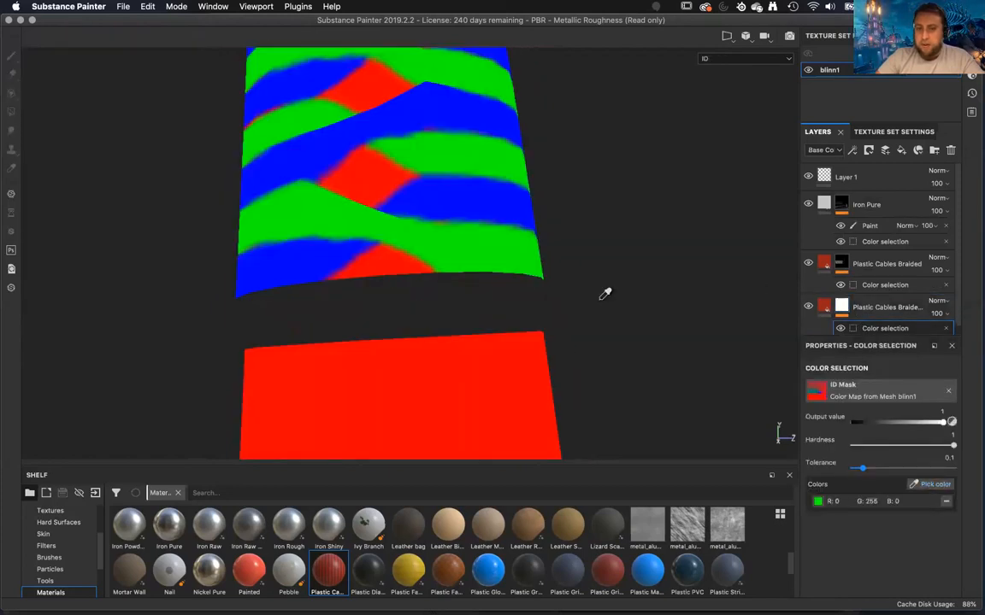
{"action": "left_click", "coordinate": [478, 246]}
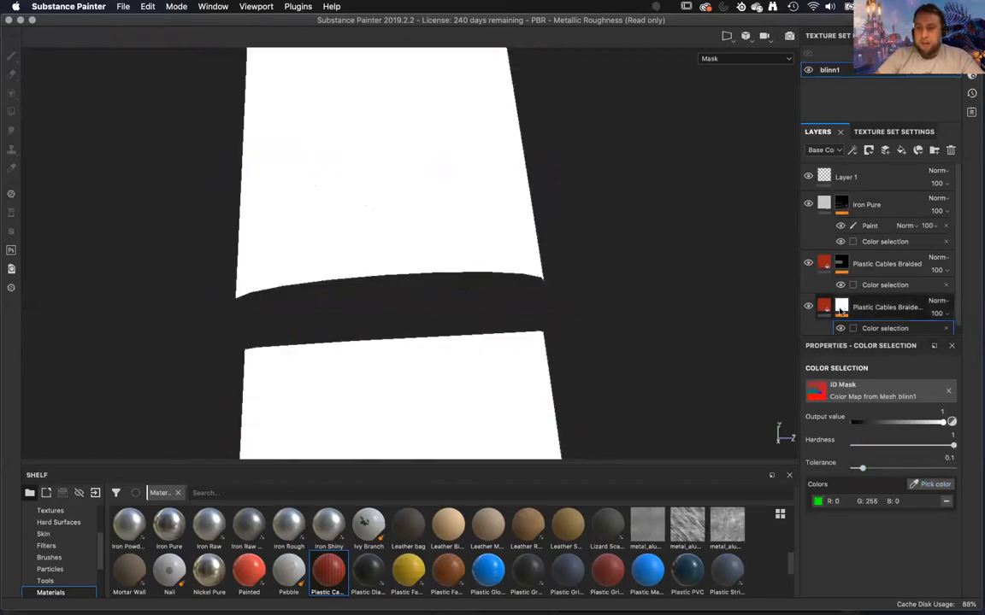
Clear the mask of the Plastic Cables Braided copy and paste the original layer's color selection mask into it.
{"action": "mouse_move", "coordinate": [842, 313]}
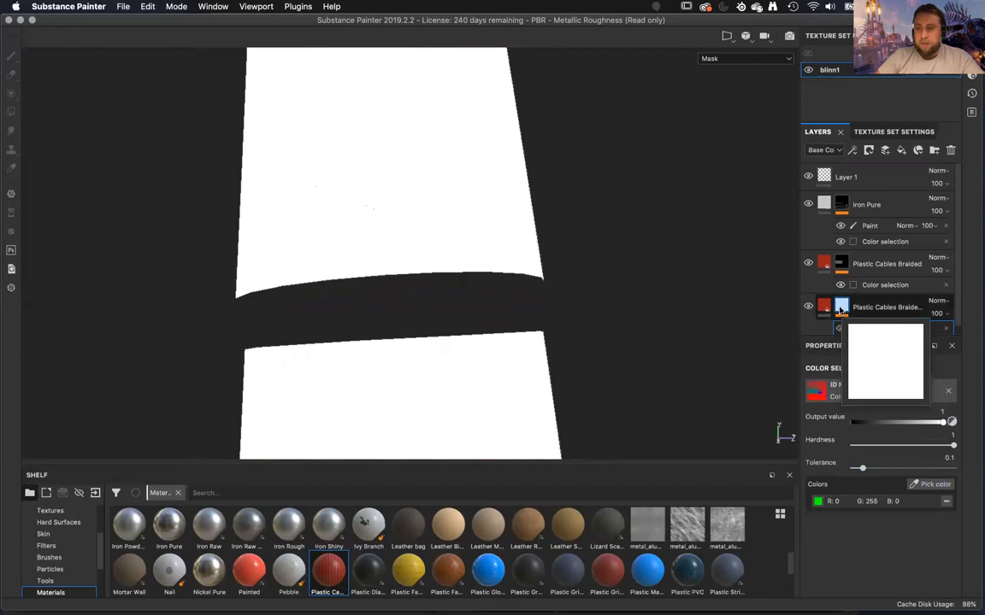
{"action": "scroll", "coordinate": [840, 310], "scroll_direction": "down", "scroll_amount": 1}
{"action": "right_click", "coordinate": [844, 300]}
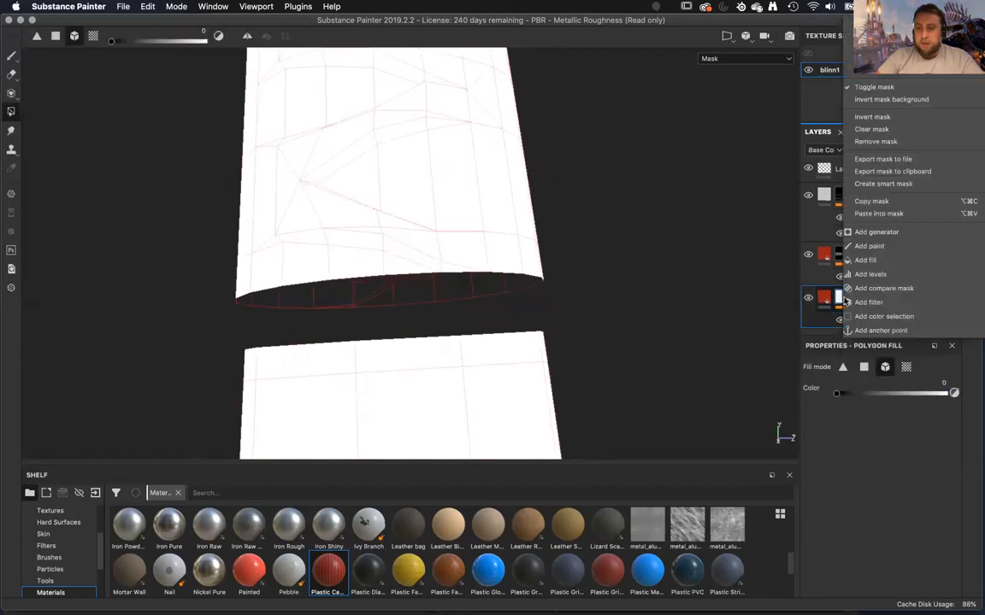
{"action": "left_click", "coordinate": [883, 129]}
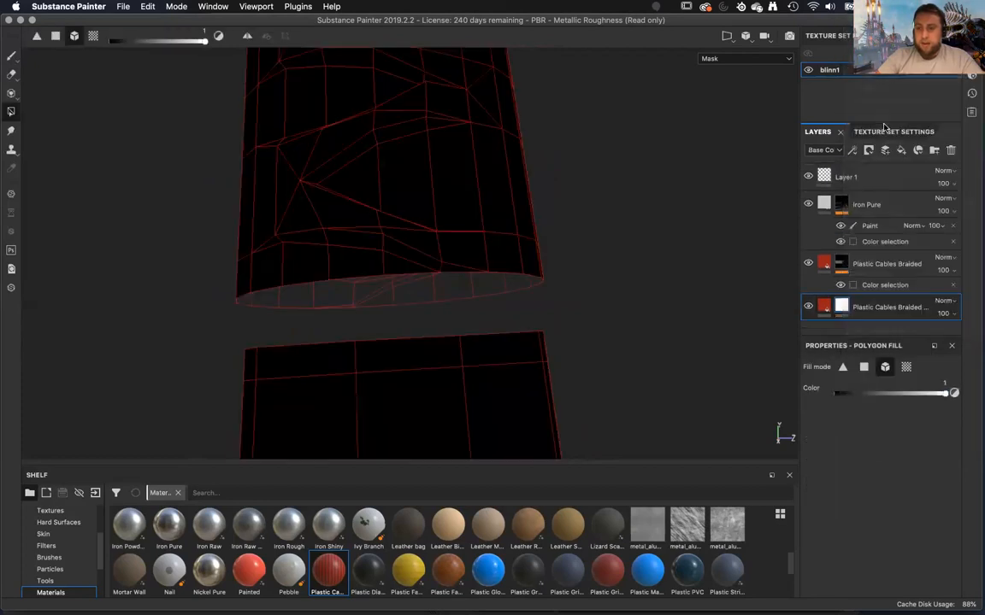
{"action": "right_click", "coordinate": [846, 307]}
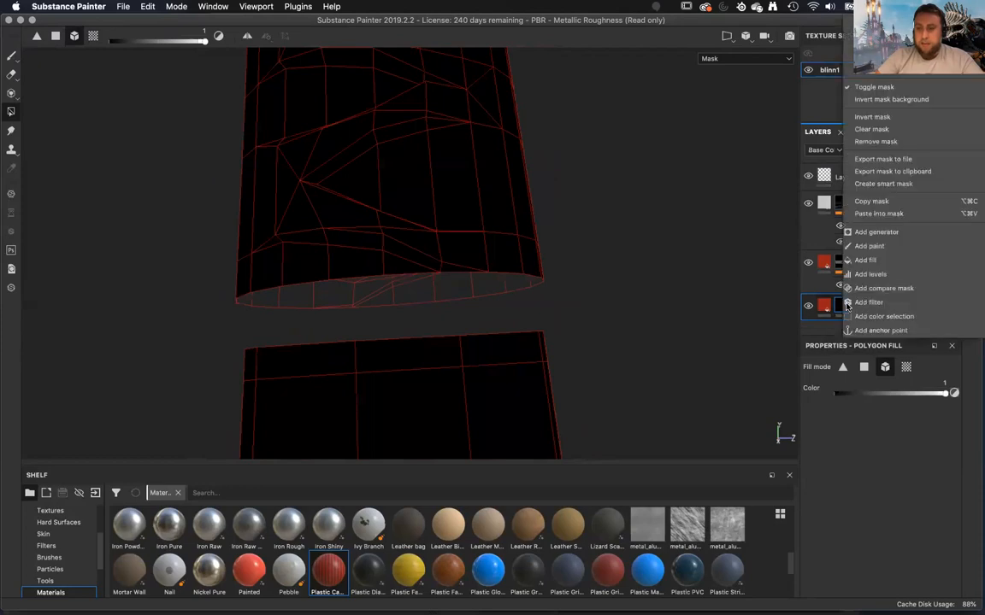
{"action": "left_click", "coordinate": [880, 214]}
{"action": "right_click_drag", "start_coordinate": [613, 273], "coordinate": [607, 242], "text": "alt"}
{"action": "middle_click_drag", "start_coordinate": [608, 241], "coordinate": [616, 310], "text": "alt"}
{"action": "right_click_drag", "start_coordinate": [590, 166], "coordinate": [569, 154], "text": "alt"}
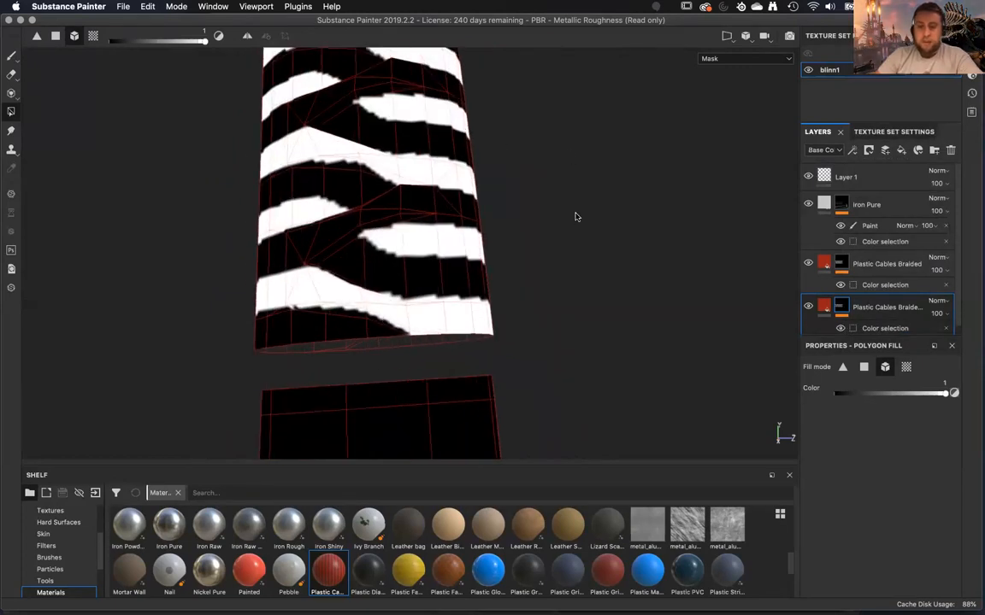
Return to the material view and add a Levels effect above the Color selection in the copy's mask.
{"action": "key", "text": "m"}
{"action": "right_click_drag", "start_coordinate": [576, 241], "coordinate": [600, 324], "text": "alt"}
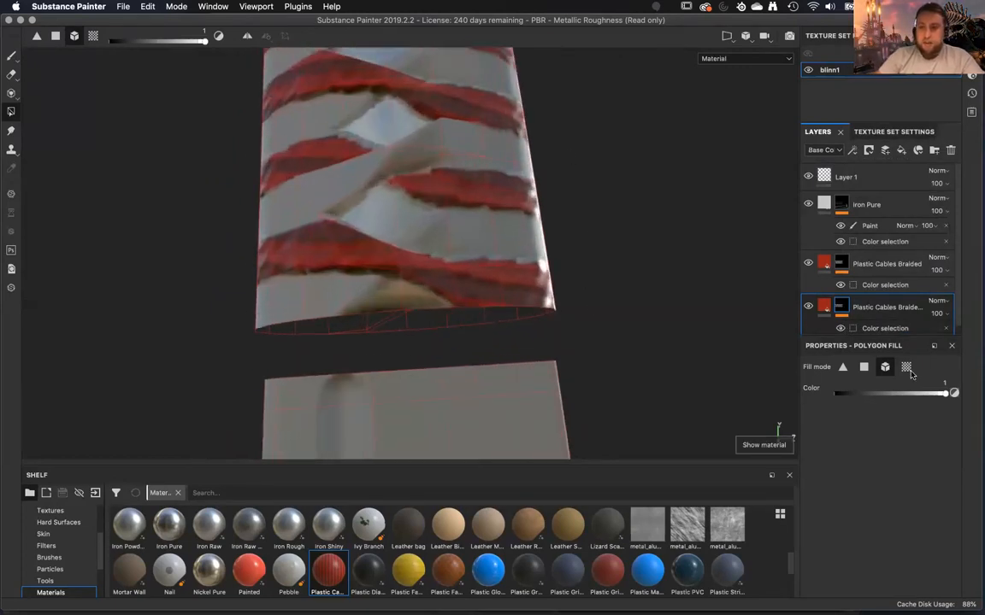
{"action": "left_click", "coordinate": [876, 330]}
{"action": "right_click", "coordinate": [877, 330]}
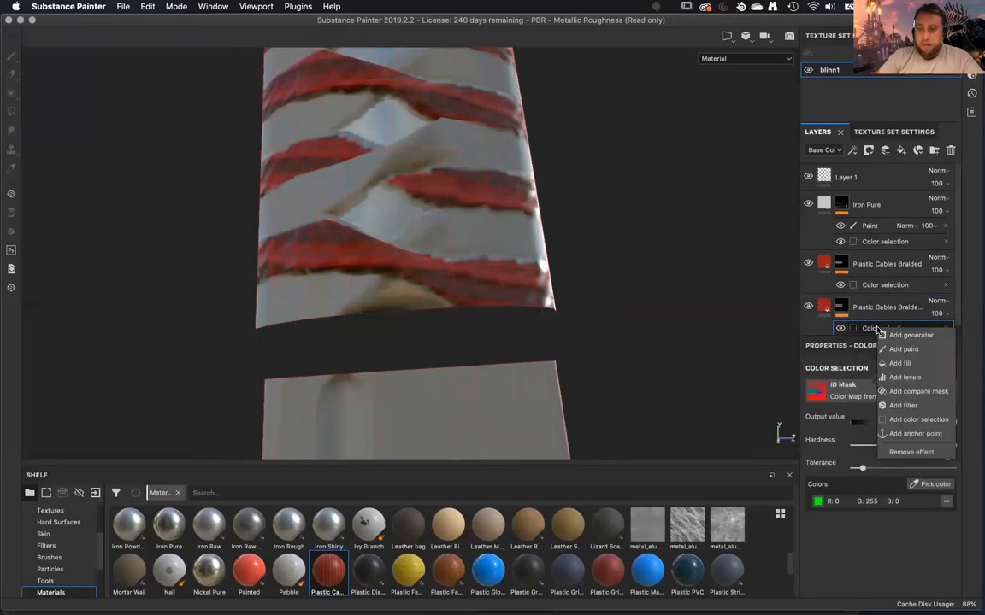
{"action": "left_click", "coordinate": [904, 376]}
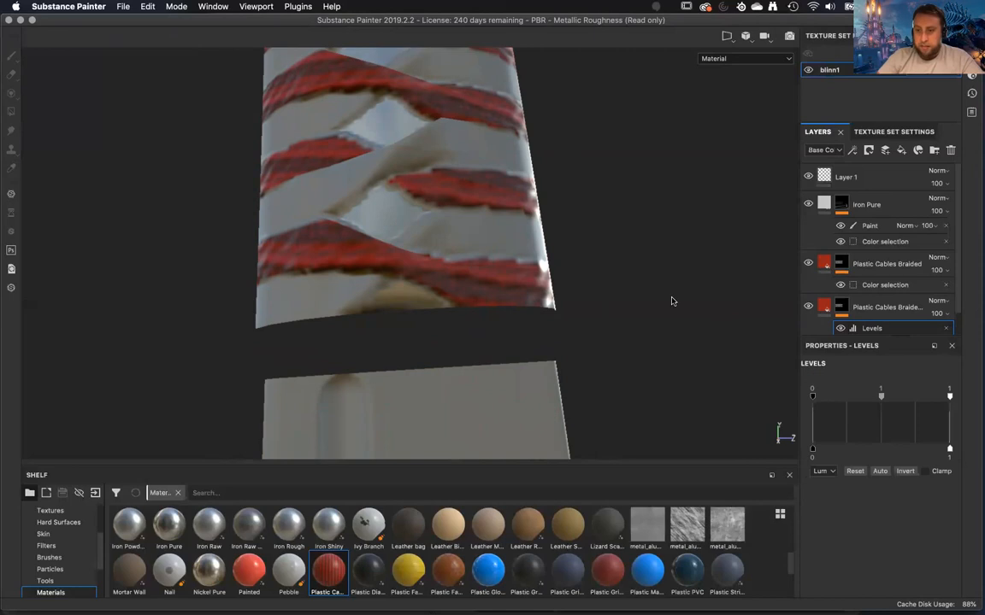
Invert the Levels effect on the copy's mask and check the braid directions around the handle.
{"action": "scroll", "coordinate": [672, 301], "scroll_direction": "up", "scroll_amount": 3}
{"action": "scroll", "coordinate": [671, 300], "scroll_direction": "down", "scroll_amount": 5}
{"action": "middle_click_drag", "start_coordinate": [608, 266], "coordinate": [606, 229], "text": "alt"}
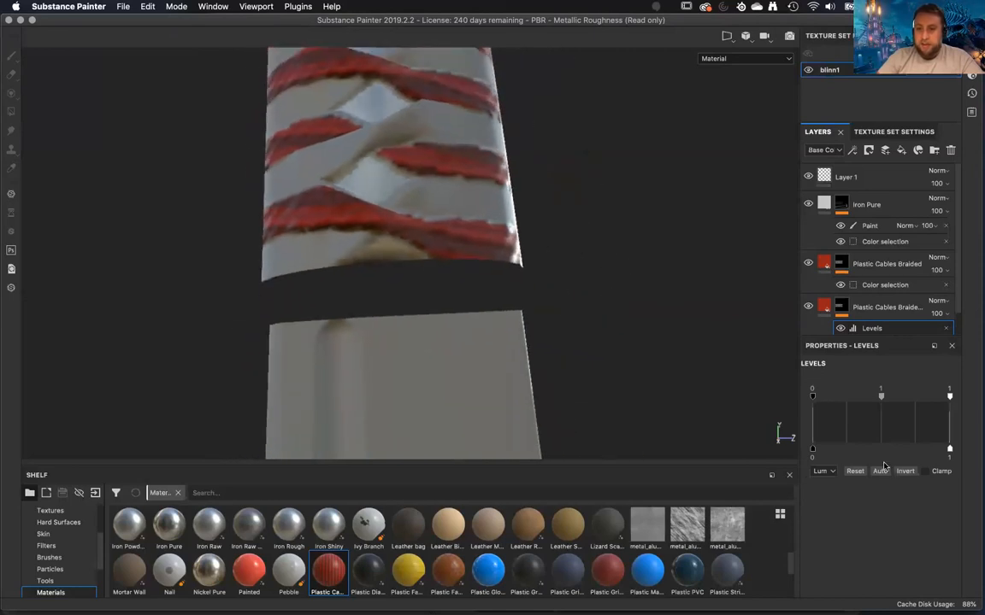
{"action": "left_click", "coordinate": [905, 471]}
{"action": "left_click_drag", "start_coordinate": [649, 319], "coordinate": [421, 259], "text": "alt"}
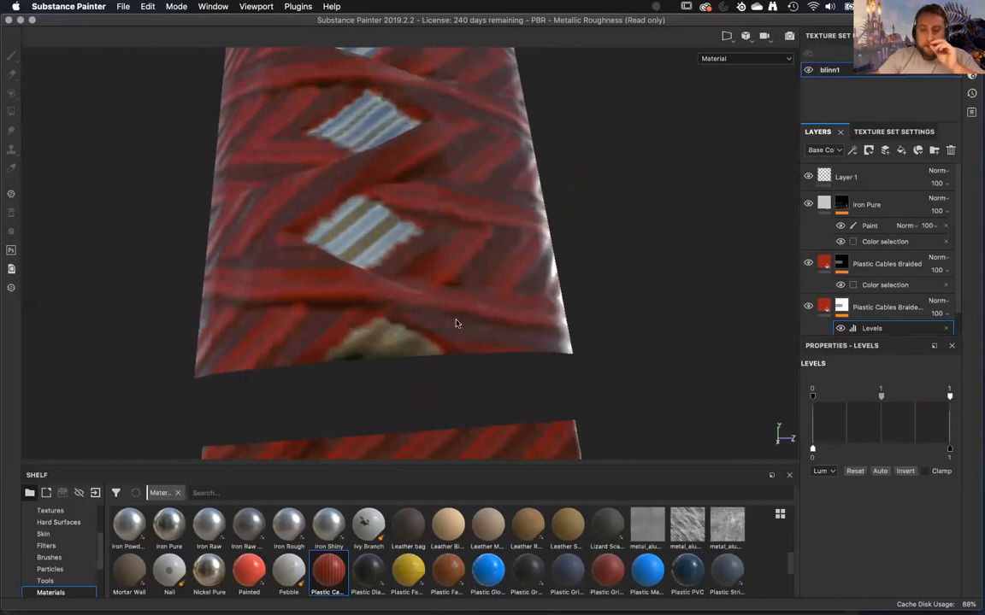
{"action": "left_click_drag", "start_coordinate": [669, 313], "coordinate": [564, 224], "text": "alt"}
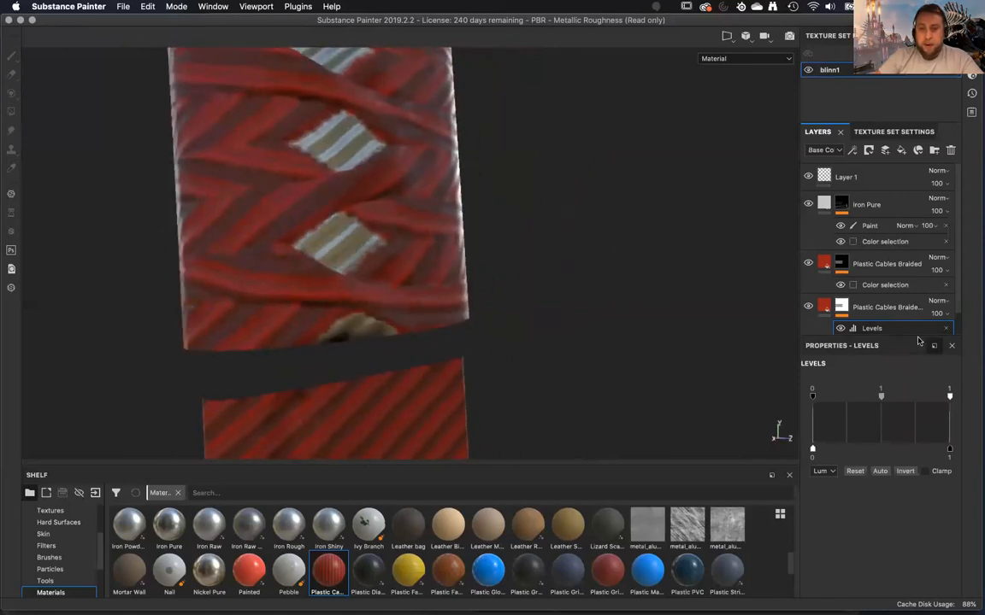
Add the red ID color of the handle diamonds to the Color selection in the Plastic Cables Braided copy's mask.
{"action": "scroll", "coordinate": [838, 310], "scroll_direction": "down", "scroll_amount": 1}
{"action": "left_click", "coordinate": [896, 320]}
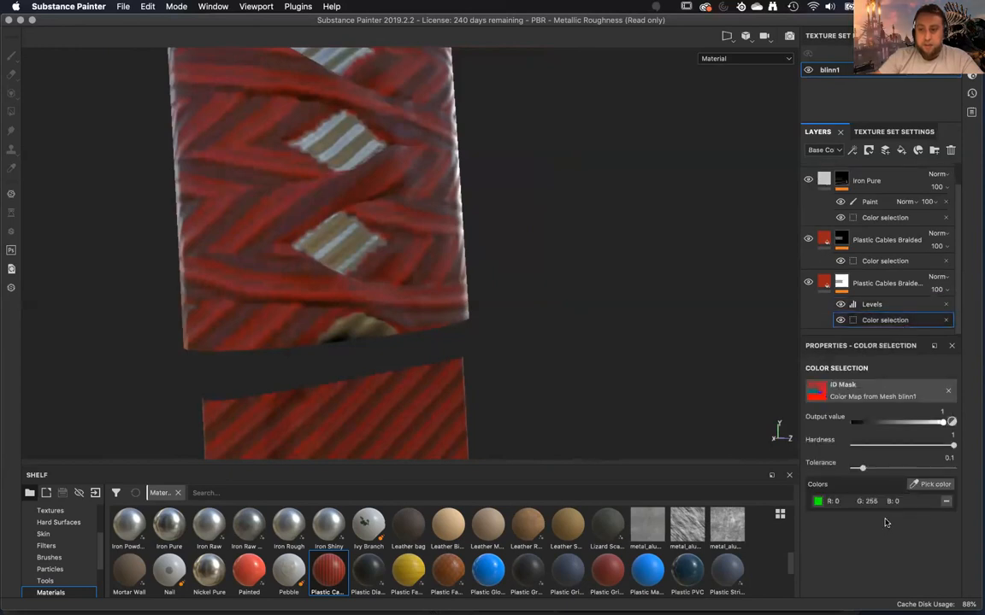
{"action": "left_click", "coordinate": [933, 485]}
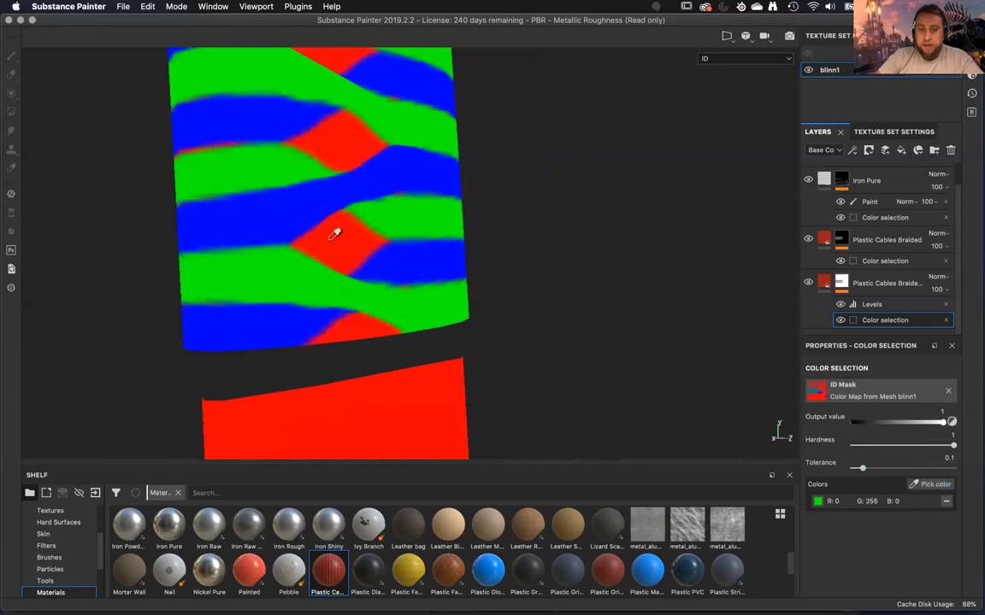
{"action": "left_click", "coordinate": [335, 233]}
{"action": "left_click_drag", "start_coordinate": [550, 347], "coordinate": [441, 279], "text": "alt"}
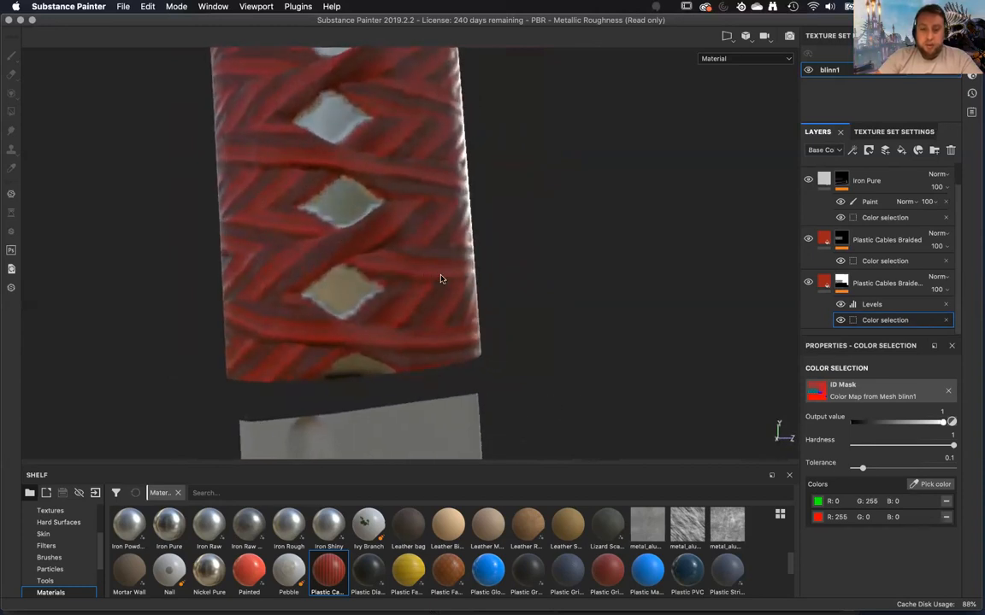
Reassign the blinn1 color map as the Color selection's ID mask and examine the wrap colors in the ID map view.
{"action": "left_click", "coordinate": [861, 396]}
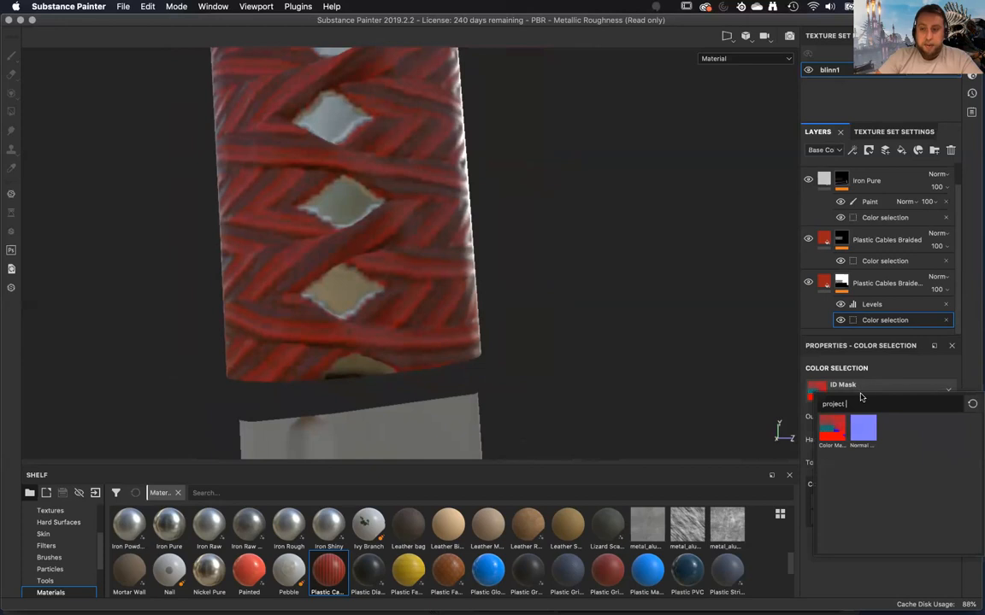
{"action": "left_click", "coordinate": [832, 428]}
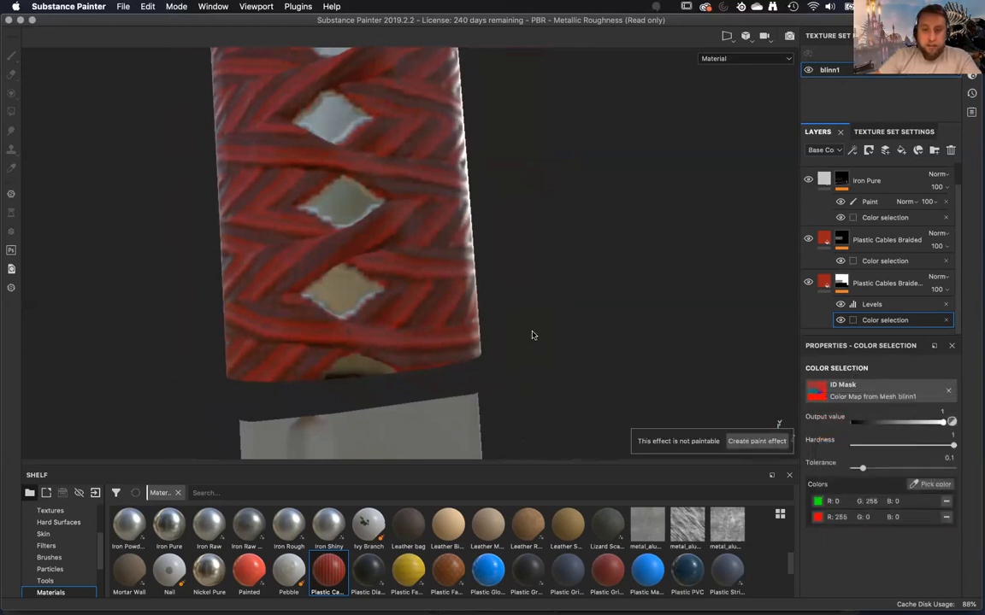
{"action": "key", "text": "b"}
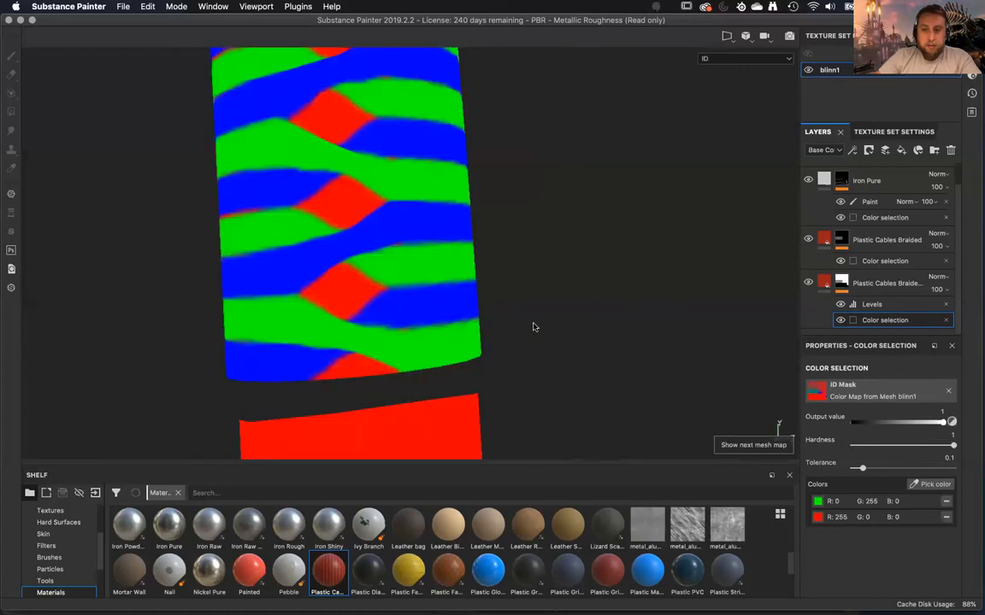
{"action": "left_click_drag", "start_coordinate": [490, 323], "coordinate": [301, 323], "text": "alt"}
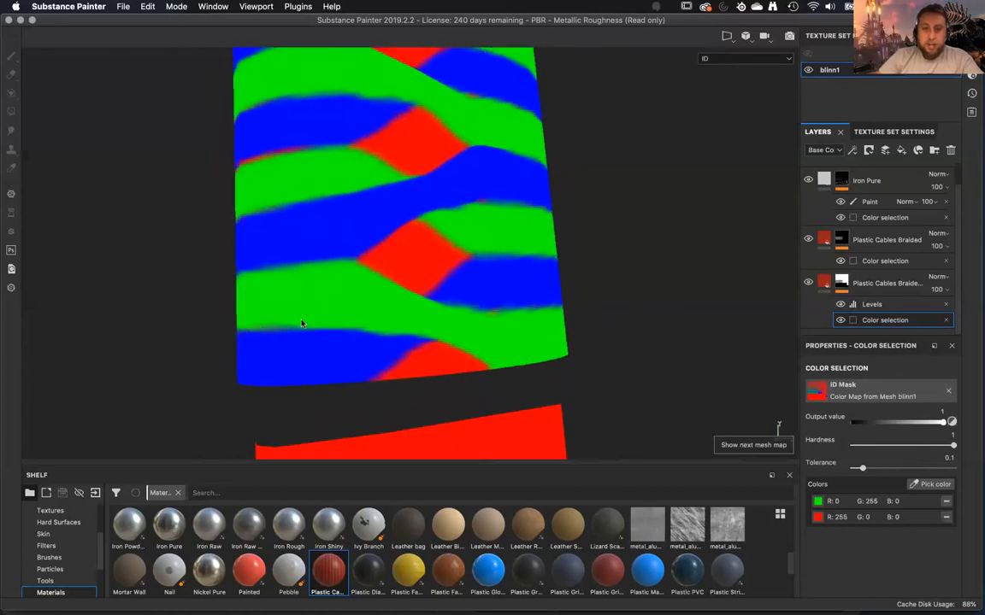
{"action": "left_click_drag", "start_coordinate": [240, 330], "coordinate": [299, 301], "text": "alt"}
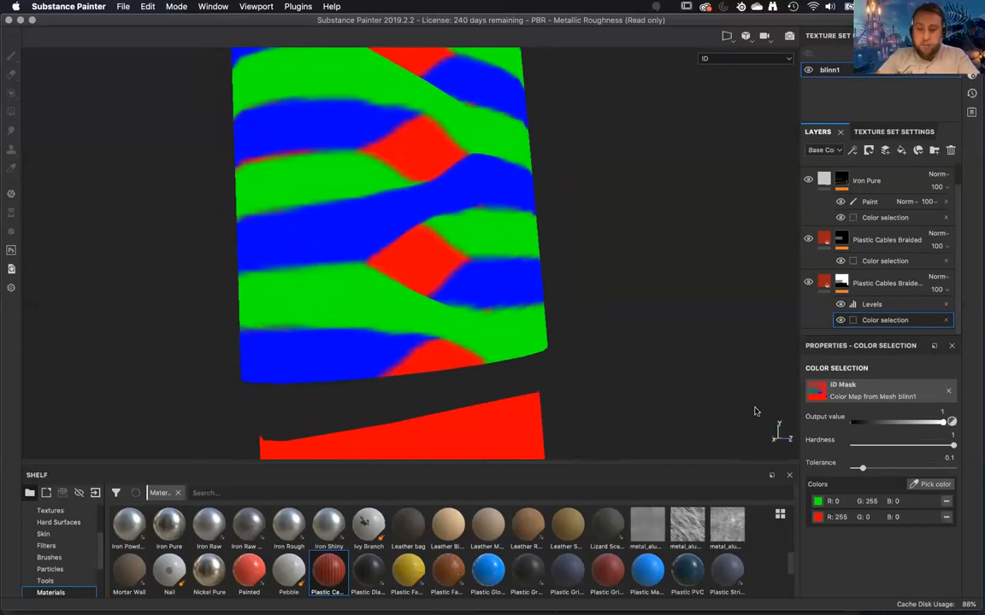
{"action": "key", "text": "m"}
{"action": "left_click_drag", "start_coordinate": [631, 365], "coordinate": [607, 341], "text": "alt"}
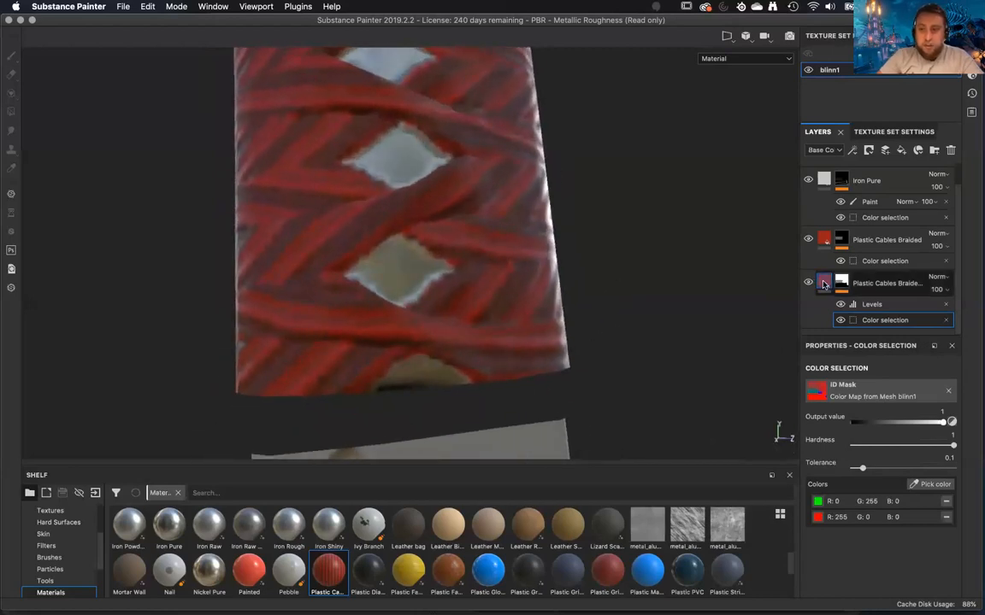
Set the Plastic Cables Braided copy's UV rotation to about 185.88 and inspect the braid direction along the handle.
{"action": "left_click", "coordinate": [824, 283]}
{"action": "mouse_move", "coordinate": [674, 343]}
{"action": "left_mouse_down", "text": "alt"}
{"action": "mouse_move", "coordinate": [659, 351]}
{"action": "mouse_move", "coordinate": [668, 346]}
{"action": "left_mouse_up", "text": "alt"}
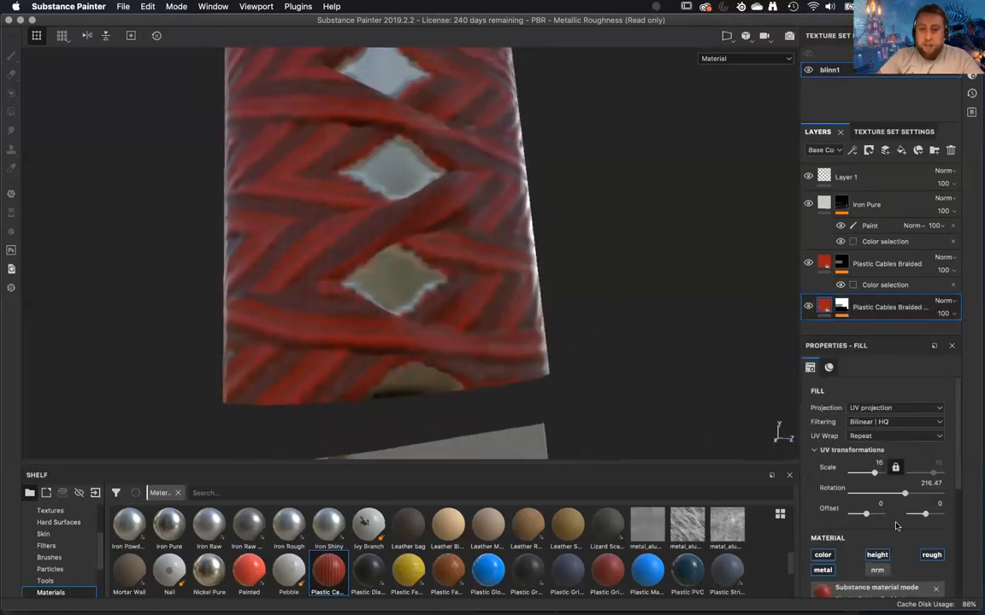
{"action": "left_click_drag", "start_coordinate": [893, 494], "coordinate": [896, 497]}
{"action": "left_click_drag", "start_coordinate": [547, 376], "coordinate": [182, 383], "text": "alt"}
{"action": "right_click_drag", "start_coordinate": [181, 385], "coordinate": [272, 193], "text": "alt"}
{"action": "left_click_drag", "start_coordinate": [272, 193], "coordinate": [444, 272], "text": "alt"}
{"action": "right_click_drag", "start_coordinate": [444, 272], "coordinate": [429, 167], "text": "alt"}
{"action": "middle_click_drag", "start_coordinate": [428, 167], "coordinate": [463, 290], "text": "alt"}
{"action": "left_click_drag", "start_coordinate": [464, 290], "coordinate": [529, 395], "text": "alt"}
{"action": "middle_click_drag", "start_coordinate": [532, 336], "coordinate": [543, 283], "text": "alt"}
{"action": "right_click_drag", "start_coordinate": [544, 282], "coordinate": [550, 424], "text": "alt"}
{"action": "left_click_drag", "start_coordinate": [549, 424], "coordinate": [547, 351], "text": "alt"}
Bake only the ambient occlusion mesh map for blinn1, leaving the ID map out of the bake.
{"action": "left_click", "coordinate": [869, 133]}
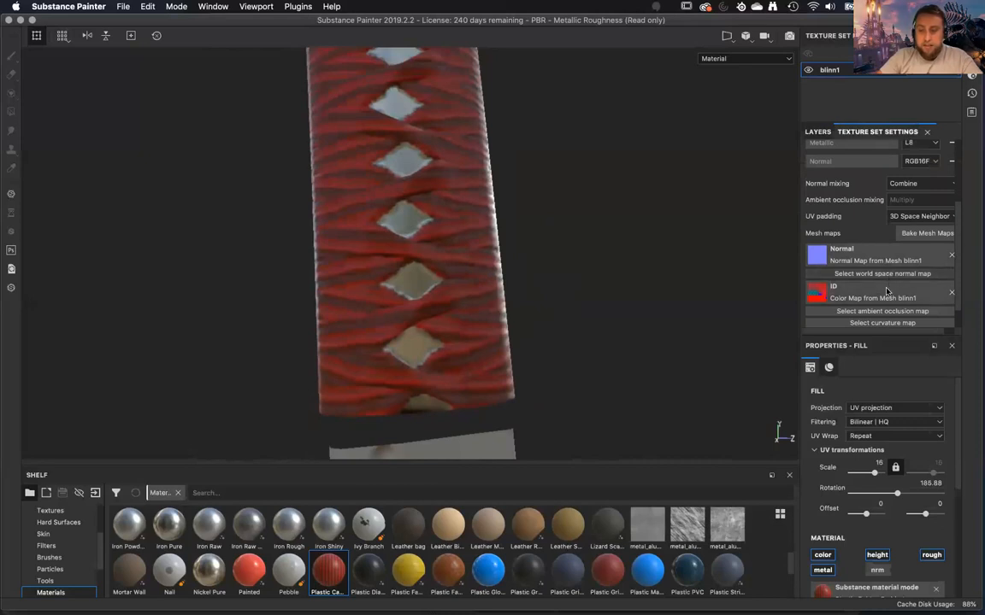
{"action": "left_click", "coordinate": [927, 232]}
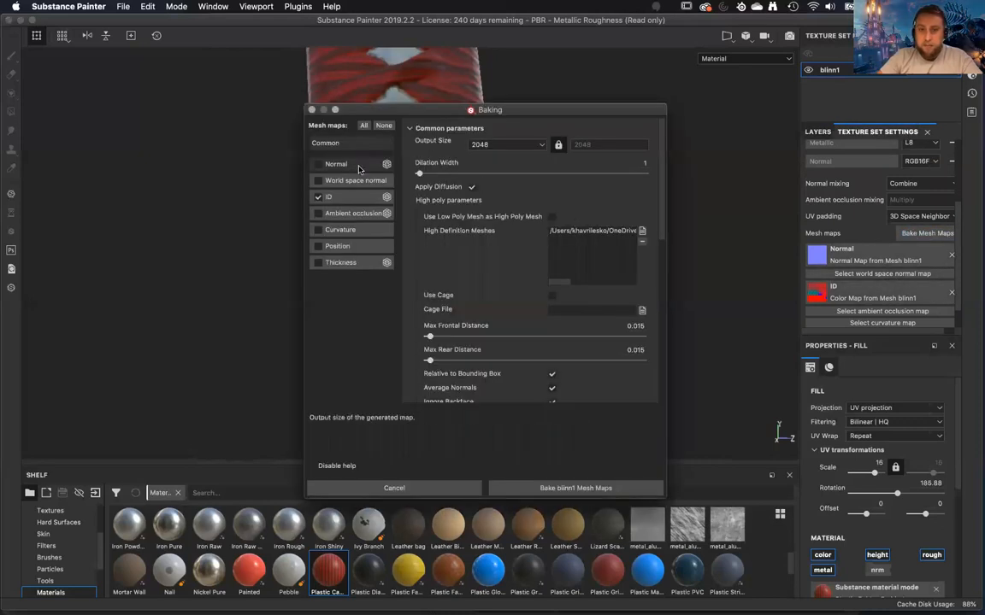
{"action": "left_click", "coordinate": [330, 197]}
{"action": "left_click", "coordinate": [334, 214]}
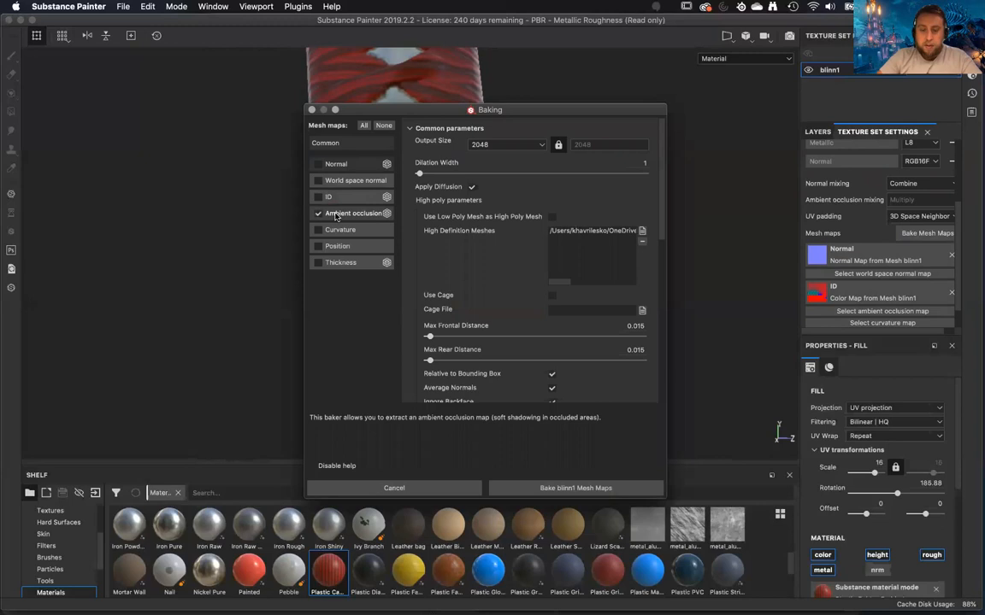
{"action": "scroll", "coordinate": [542, 314], "scroll_direction": "down", "scroll_amount": 6}
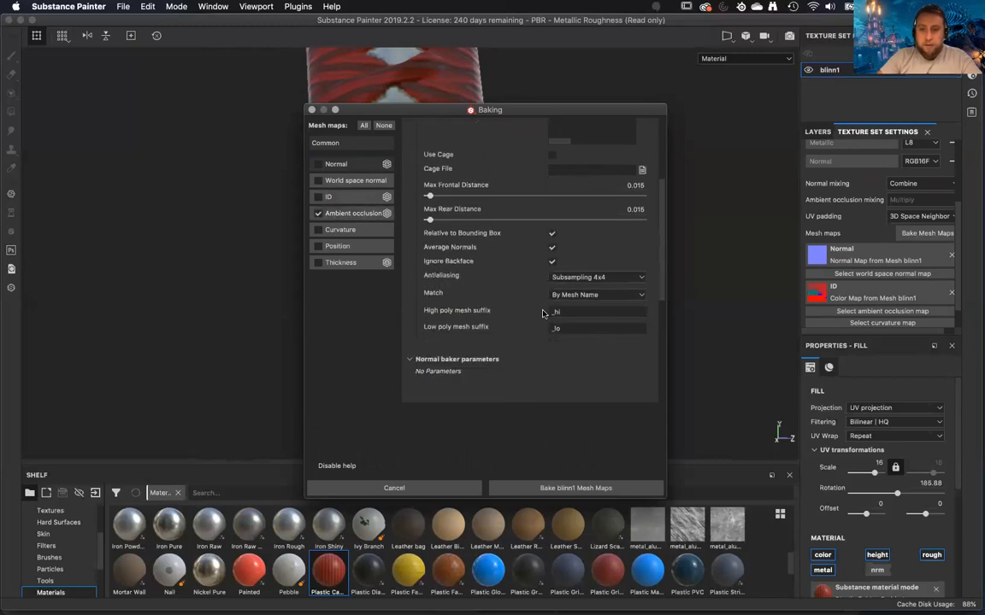
{"action": "scroll", "coordinate": [542, 313], "scroll_direction": "up", "scroll_amount": 6}
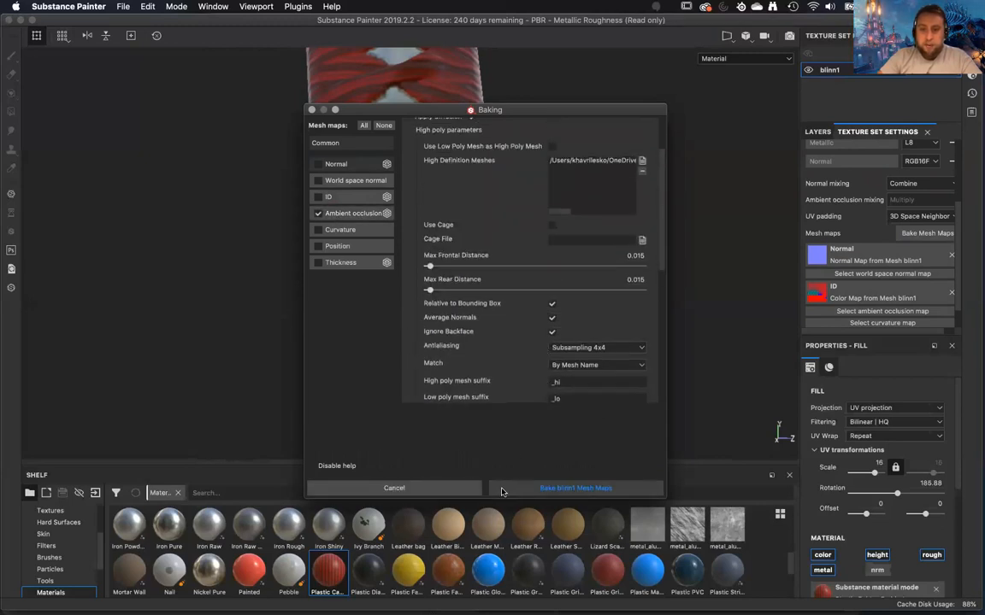
{"action": "left_click", "coordinate": [513, 487]}
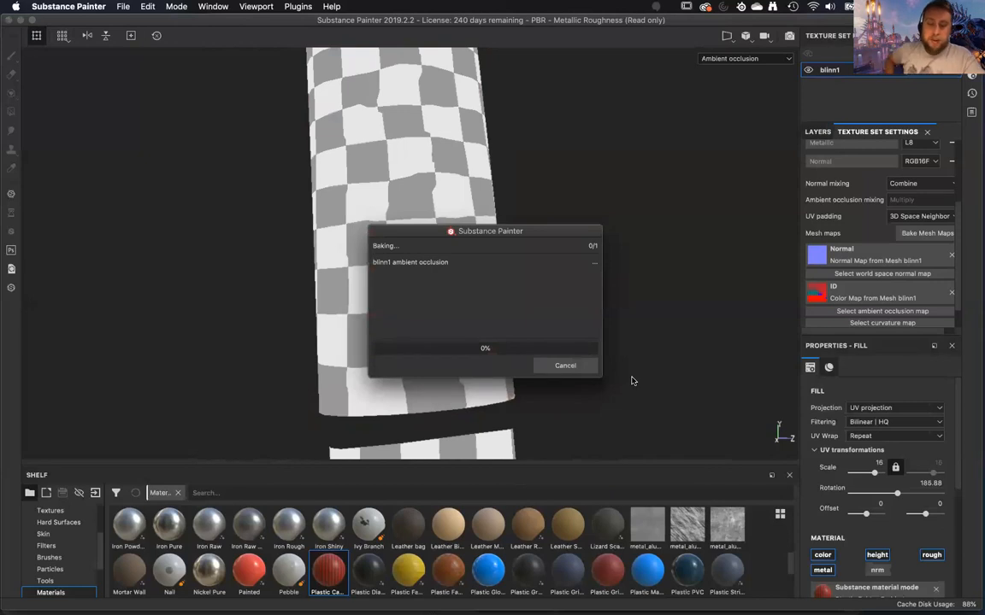
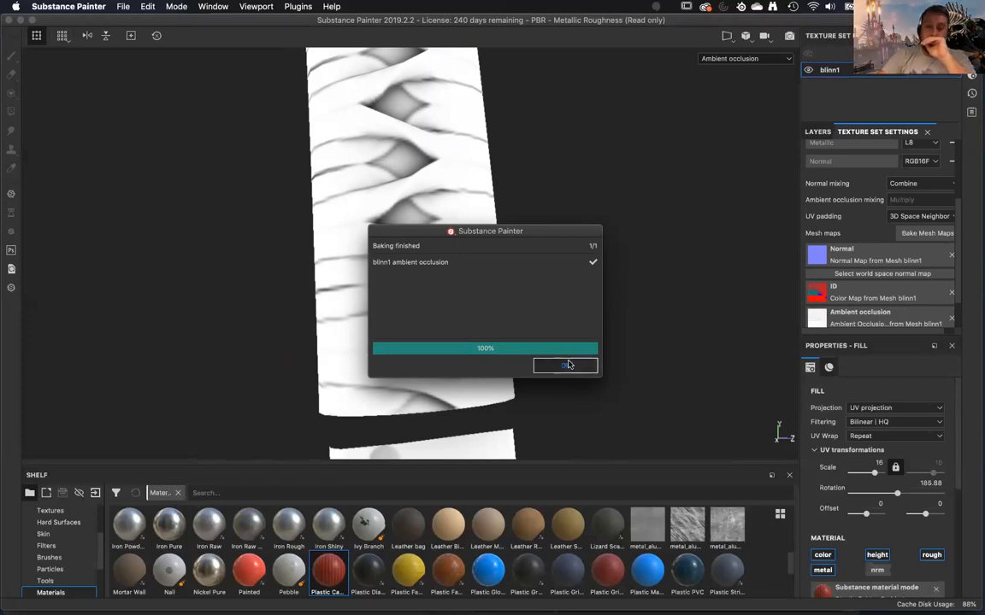
Close the finished bake report and switch the Plastic Cables Braided copy to tri-planar projection.
{"action": "left_click", "coordinate": [566, 365]}
{"action": "left_click_drag", "start_coordinate": [553, 389], "coordinate": [393, 400], "text": "alt"}
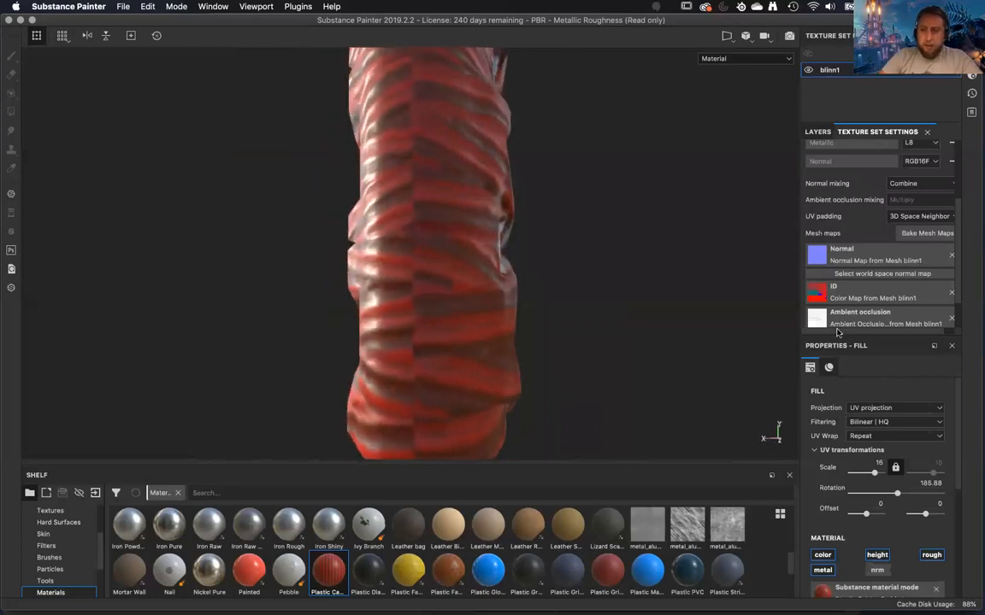
{"action": "left_click", "coordinate": [818, 132]}
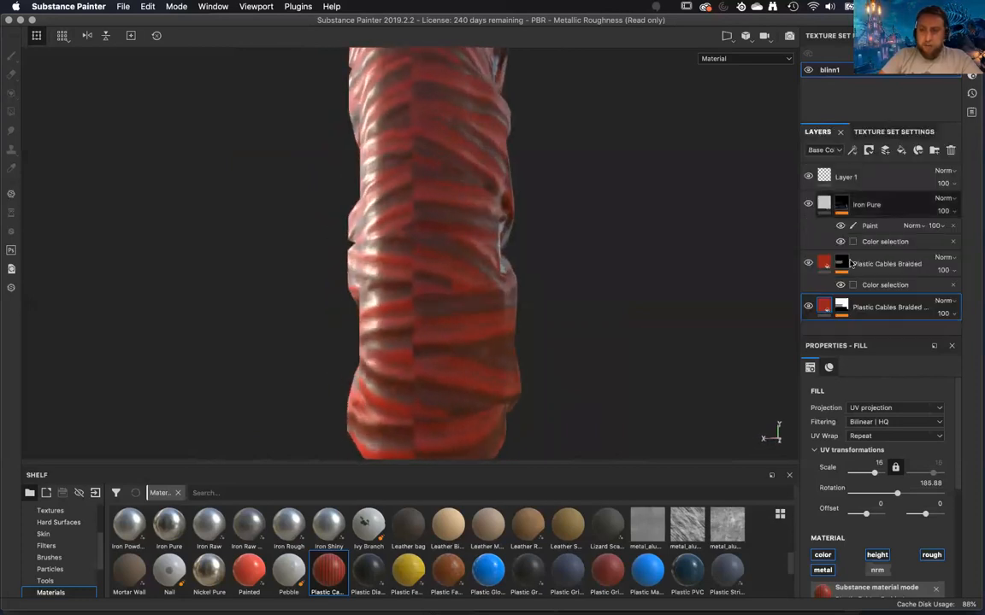
{"action": "left_click", "coordinate": [880, 410]}
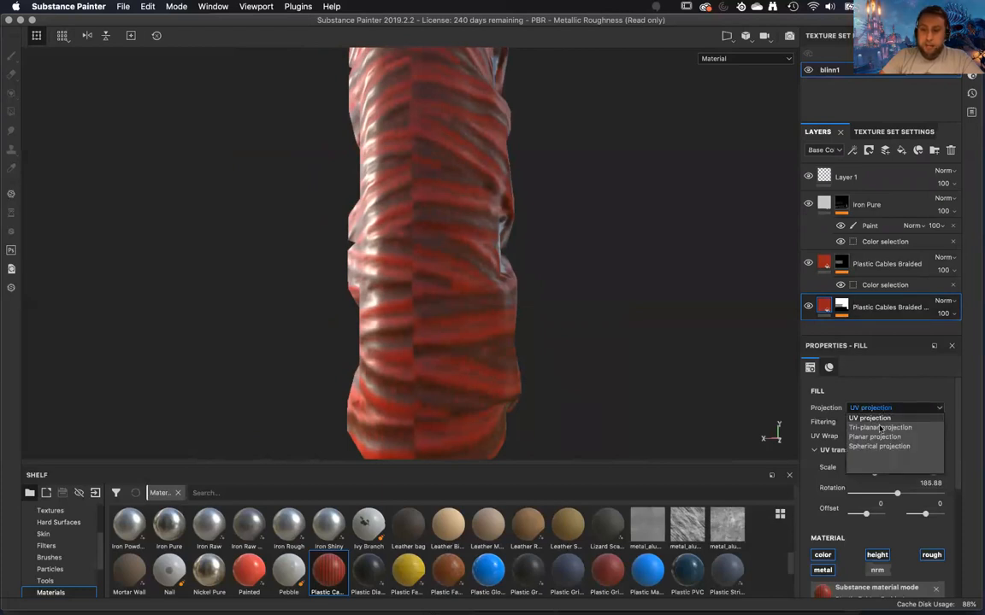
{"action": "left_click", "coordinate": [880, 427]}
{"action": "left_click_drag", "start_coordinate": [663, 336], "coordinate": [383, 328], "text": "alt"}
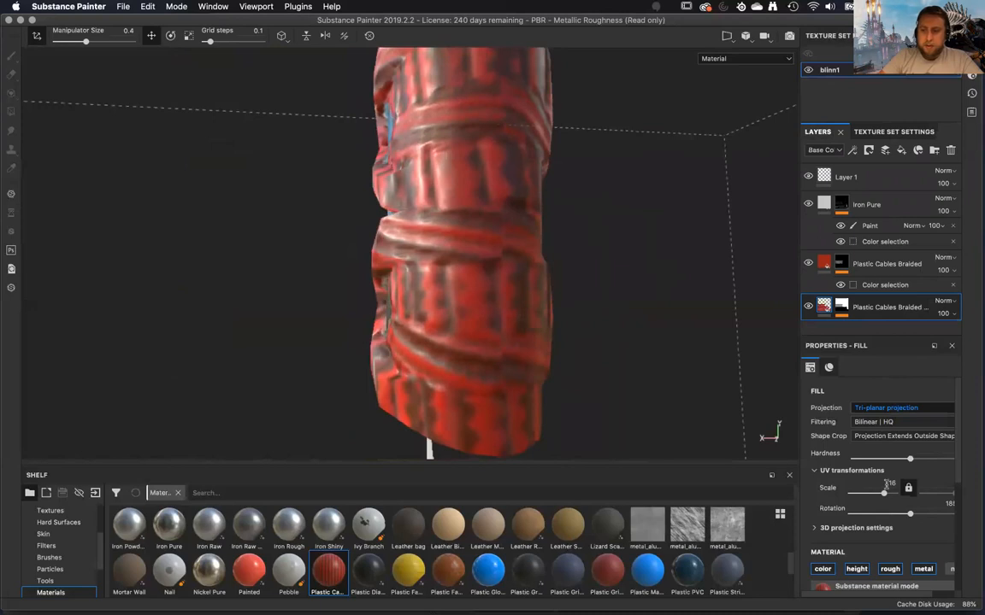
Set the Plastic Cables Braided copy's scale to about 49.74, reduce its rotation so the braid runs diagonally, and inspect the handle wraps.
{"action": "mouse_move", "coordinate": [884, 494]}
{"action": "left_mouse_down"}
{"action": "mouse_move", "coordinate": [872, 496]}
{"action": "mouse_move", "coordinate": [888, 497]}
{"action": "left_mouse_up"}
{"action": "left_click_drag", "start_coordinate": [663, 399], "coordinate": [733, 412], "text": "alt"}
{"action": "left_click_drag", "start_coordinate": [907, 516], "coordinate": [890, 518]}
{"action": "left_click_drag", "start_coordinate": [532, 382], "coordinate": [509, 442], "text": "alt"}
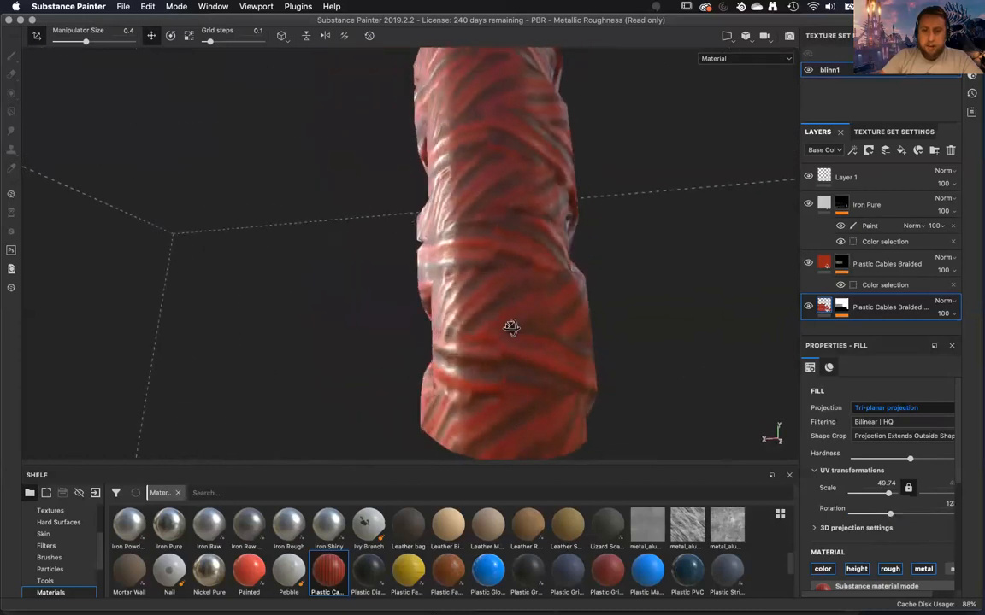
{"action": "left_click_drag", "start_coordinate": [511, 329], "coordinate": [495, 274], "text": "alt"}
{"action": "left_click_drag", "start_coordinate": [540, 306], "coordinate": [949, 335], "text": "alt"}
{"action": "scroll", "coordinate": [618, 354], "scroll_direction": "up", "scroll_amount": 8}
{"action": "scroll", "coordinate": [617, 354], "scroll_direction": "down", "scroll_amount": 8}
{"action": "left_click_drag", "start_coordinate": [617, 354], "coordinate": [387, 283], "text": "alt"}
{"action": "left_click_drag", "start_coordinate": [593, 347], "coordinate": [684, 325], "text": "alt"}
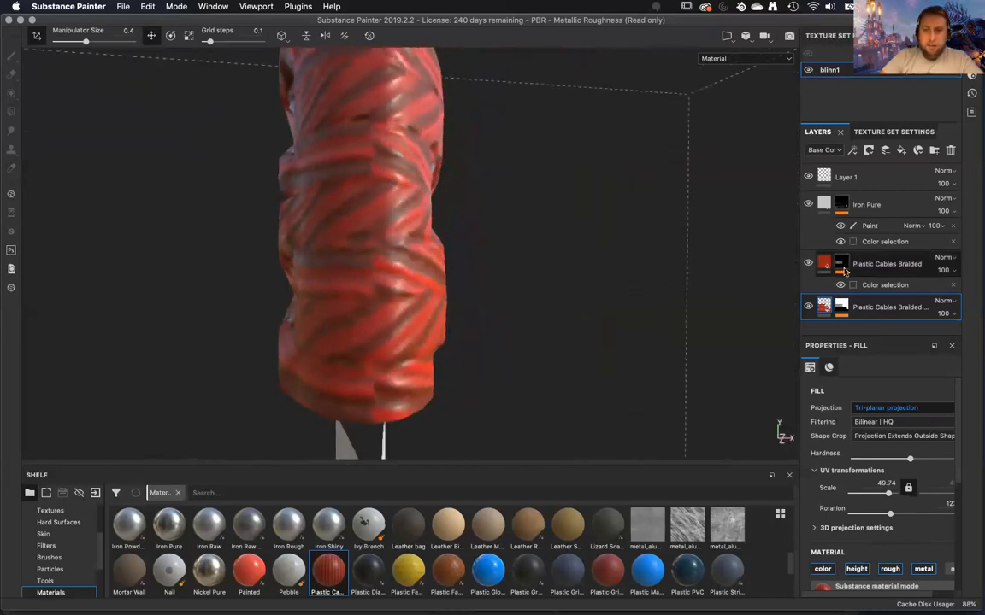
Switch the original Plastic Cables Braided layer to tri-planar projection with a scale of about 44.41 and a rotation opposing the other wraps.
{"action": "left_click", "coordinate": [825, 265]}
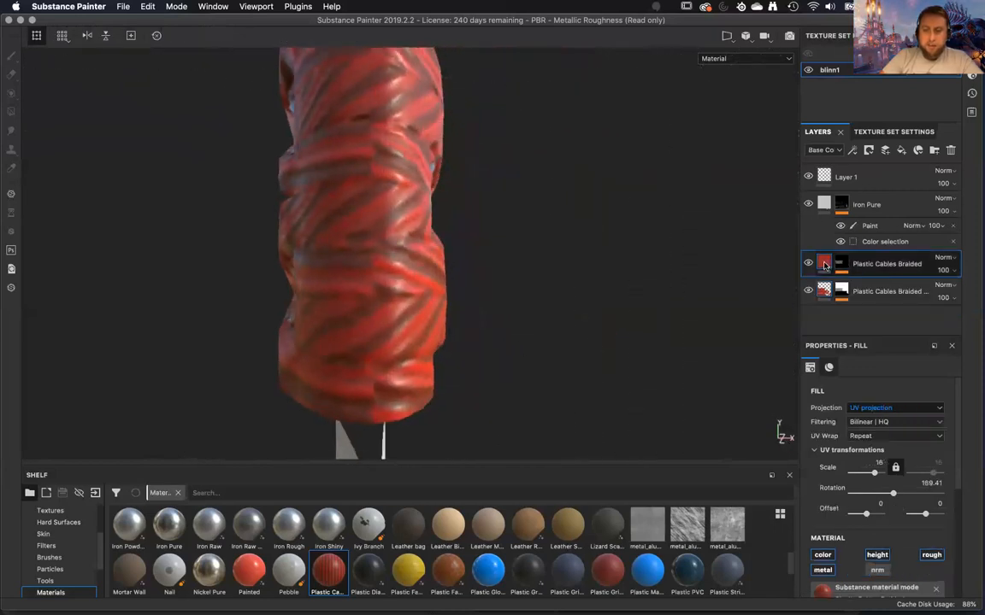
{"action": "left_click", "coordinate": [859, 409]}
{"action": "left_click", "coordinate": [866, 429]}
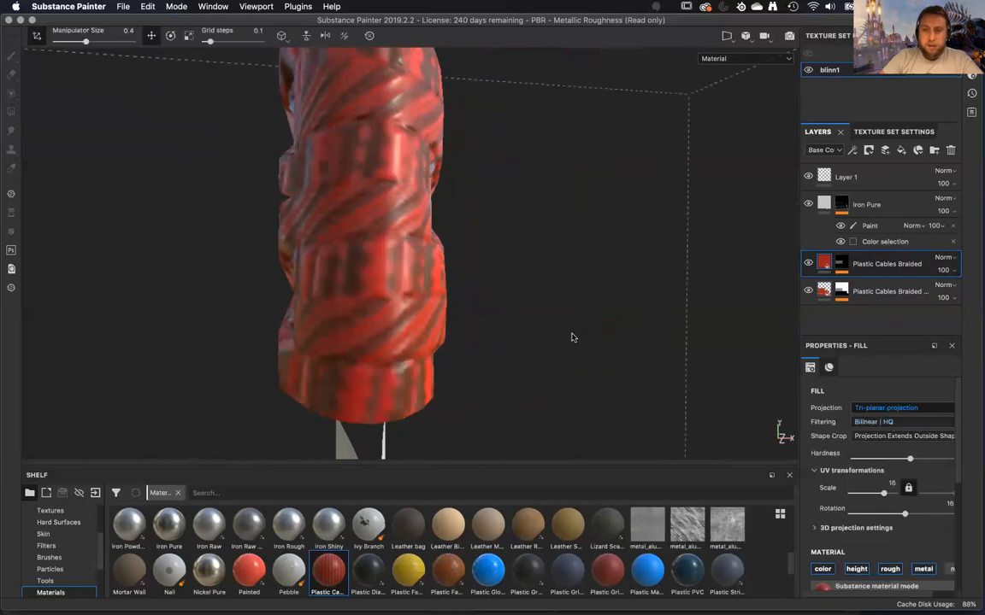
{"action": "left_click_drag", "start_coordinate": [884, 495], "coordinate": [918, 509]}
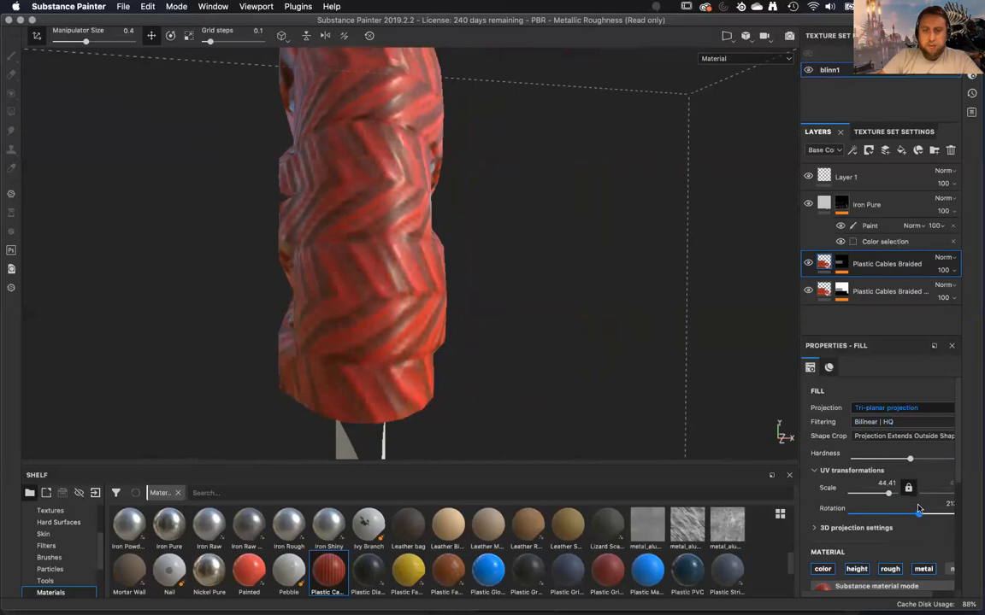
{"action": "left_click_drag", "start_coordinate": [557, 277], "coordinate": [780, 431], "text": "alt"}
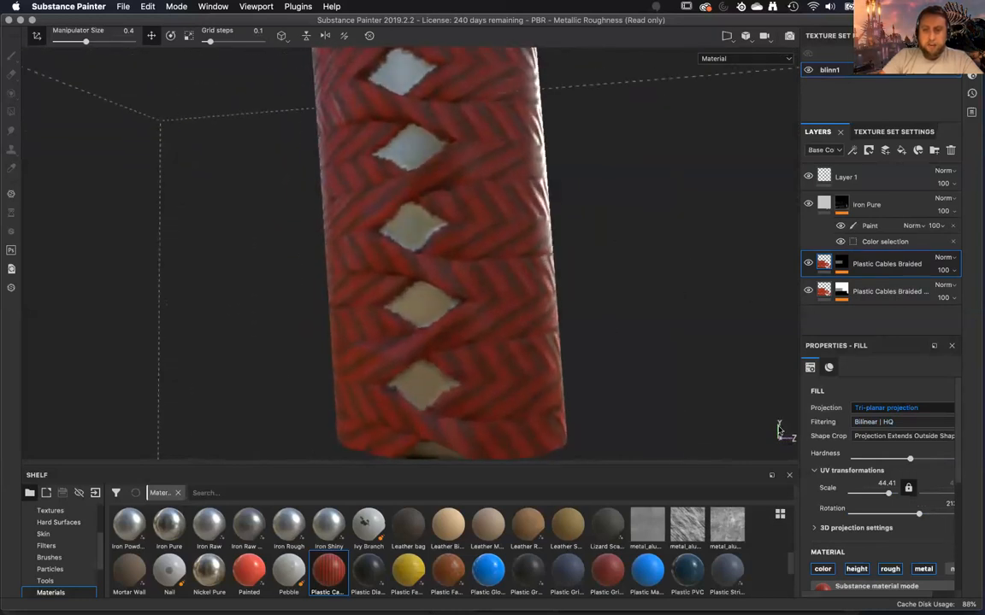
Increase the Plastic Cables Braided layer's rotation slightly and check the chevron braid pattern around the handle diamonds.
{"action": "left_click_drag", "start_coordinate": [920, 518], "coordinate": [924, 518]}
{"action": "left_click_drag", "start_coordinate": [653, 293], "coordinate": [539, 275], "text": "alt"}
{"action": "scroll", "coordinate": [568, 294], "scroll_direction": "up", "scroll_amount": 3}
{"action": "right_click_drag", "start_coordinate": [539, 274], "coordinate": [534, 327], "text": "alt"}
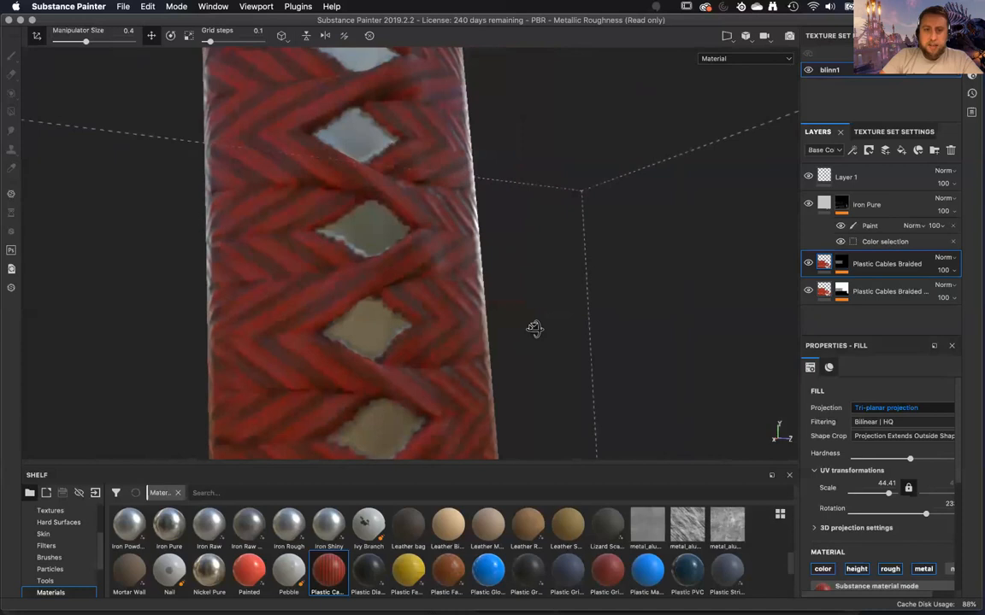
{"action": "left_click_drag", "start_coordinate": [534, 327], "coordinate": [521, 313], "text": "alt"}
{"action": "left_click_drag", "start_coordinate": [309, 303], "coordinate": [365, 190], "text": "alt"}
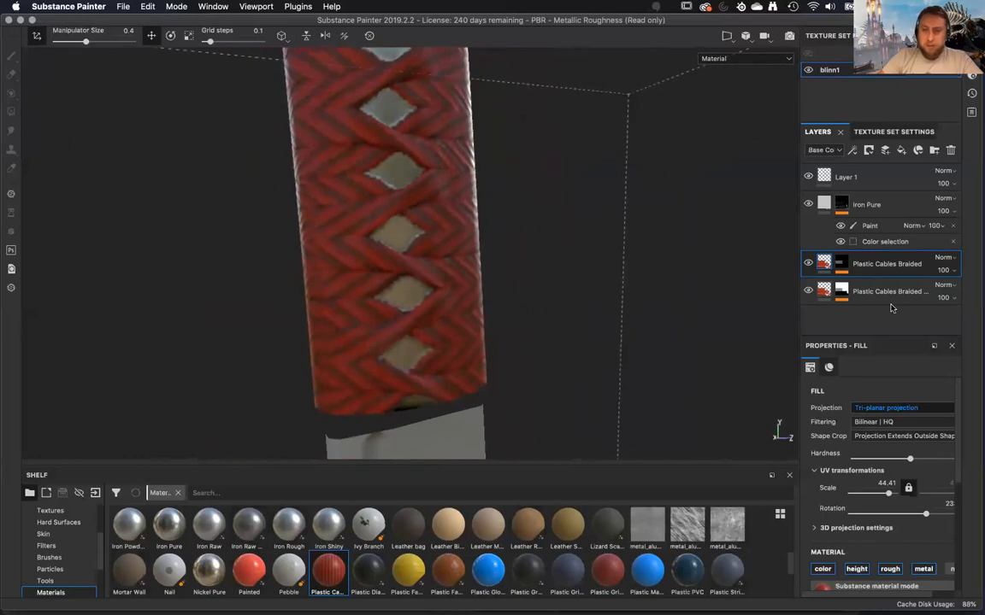
Browse the smart masks and preview candidates such as Stains Scratches and Dust Occlusion for the handle.
{"action": "scroll", "coordinate": [79, 561], "scroll_direction": "down", "scroll_amount": 3}
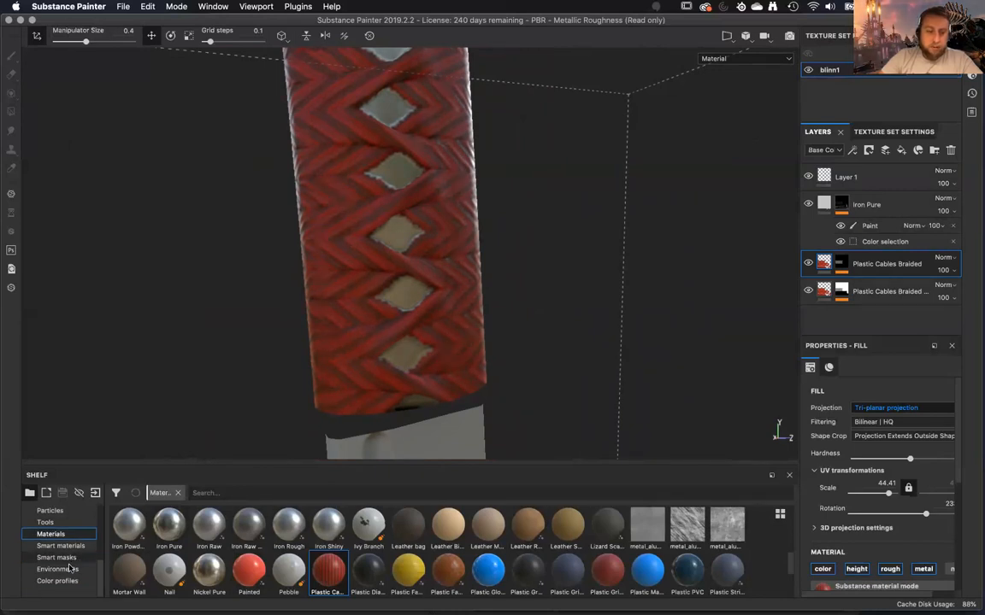
{"action": "left_click", "coordinate": [57, 558]}
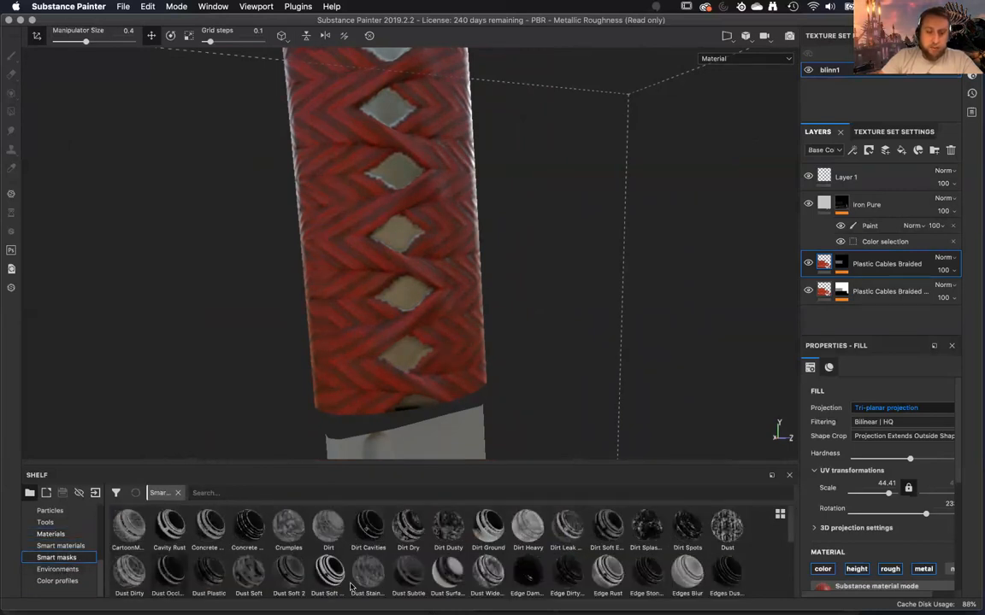
{"action": "scroll", "coordinate": [720, 579], "scroll_direction": "down", "scroll_amount": 5}
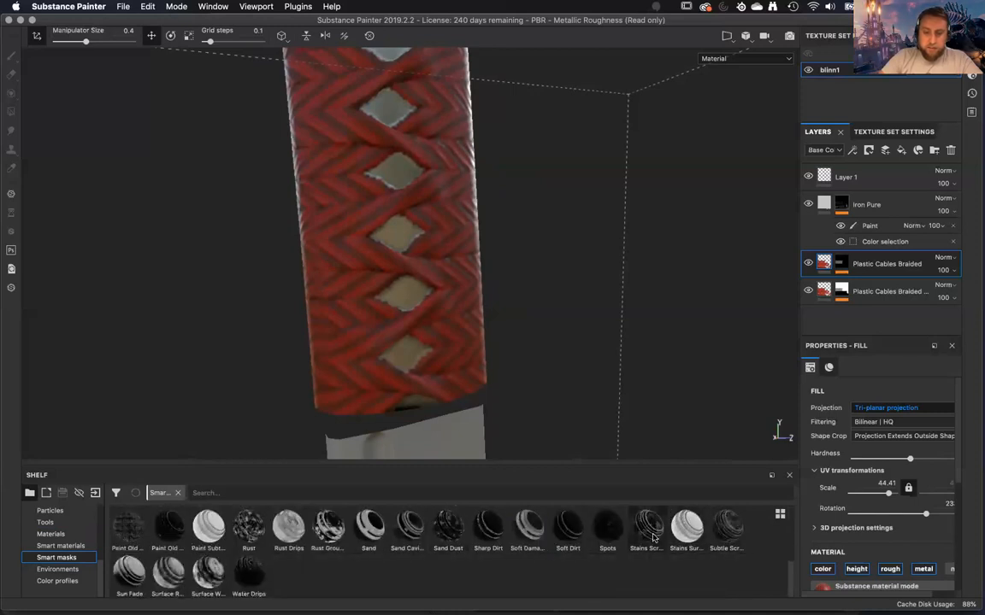
{"action": "mouse_move", "coordinate": [652, 536]}
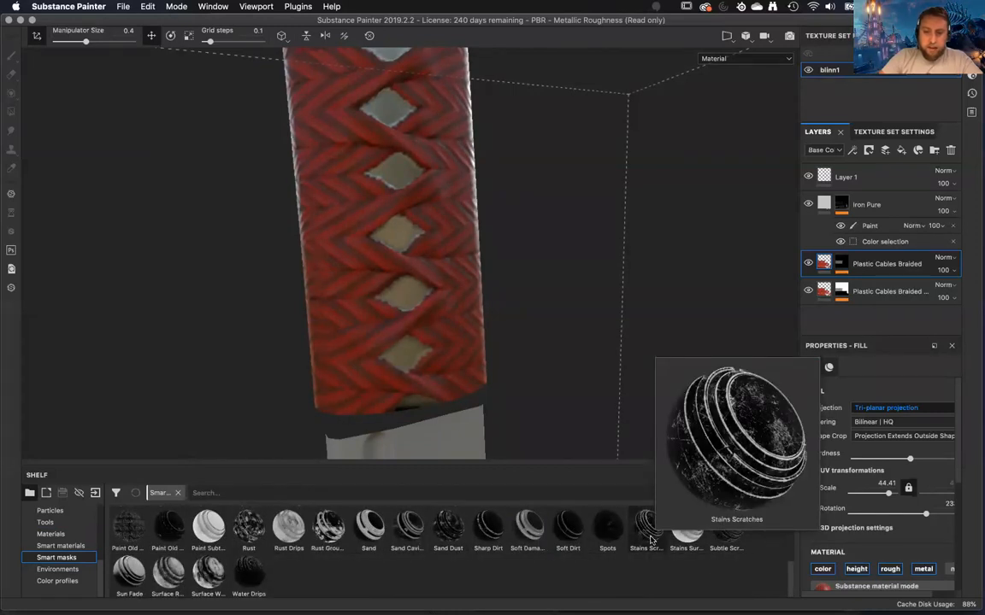
{"action": "mouse_move", "coordinate": [207, 584]}
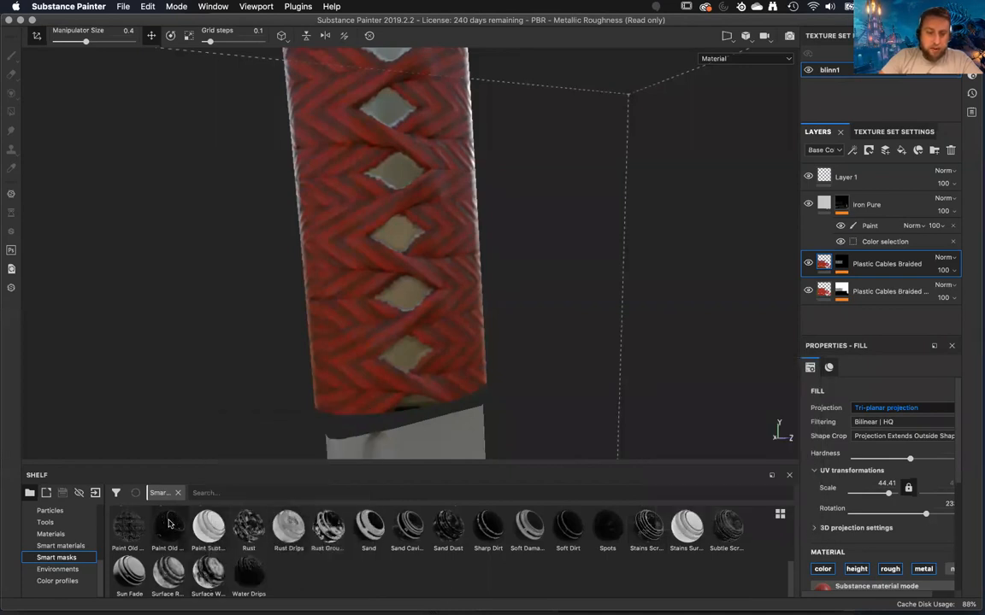
{"action": "mouse_move", "coordinate": [169, 522]}
{"action": "scroll", "coordinate": [342, 578], "scroll_direction": "up", "scroll_amount": 5}
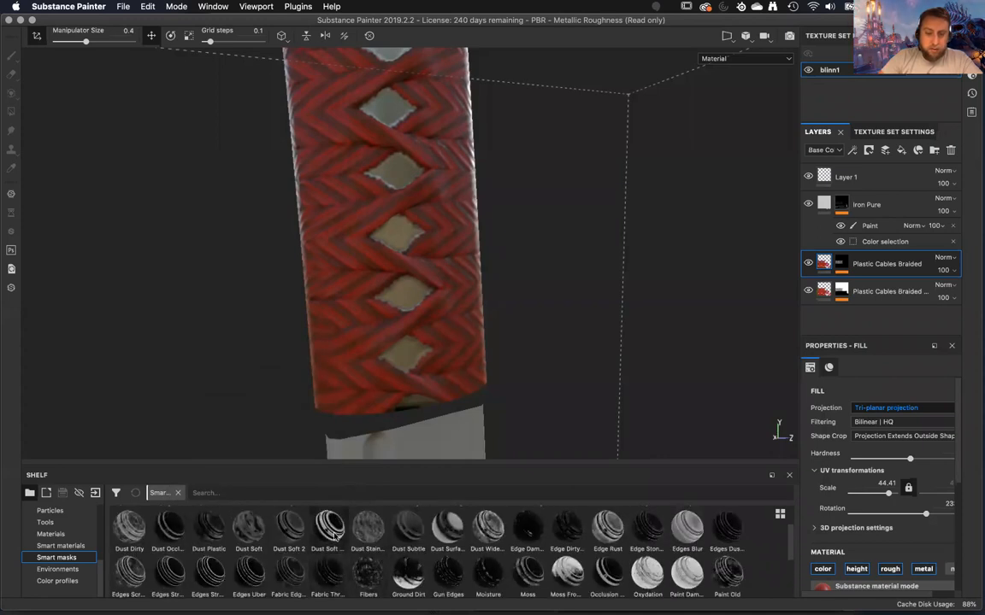
{"action": "mouse_move", "coordinate": [332, 533]}
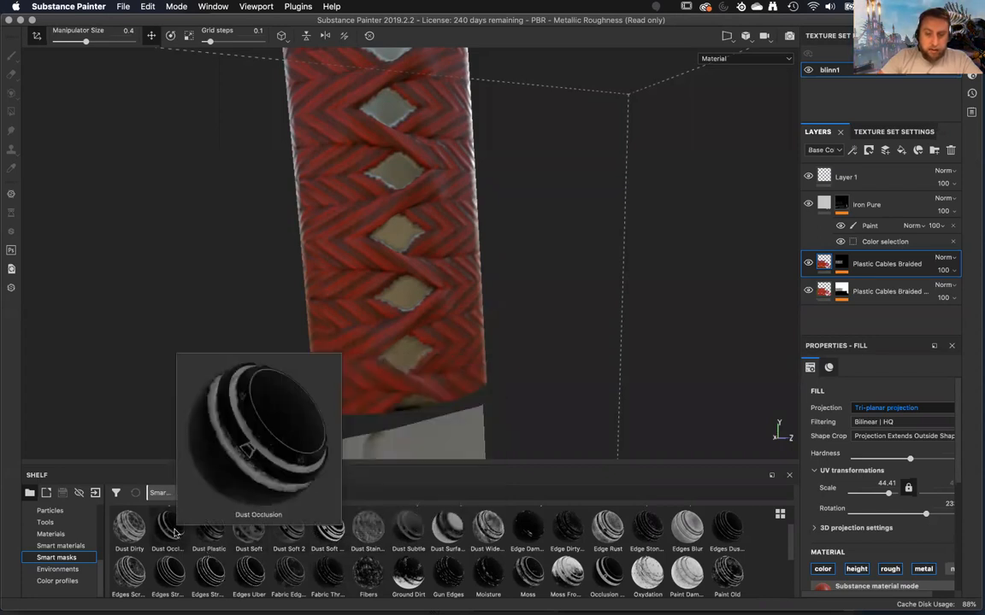
{"action": "scroll", "coordinate": [174, 534], "scroll_direction": "up", "scroll_amount": 1}
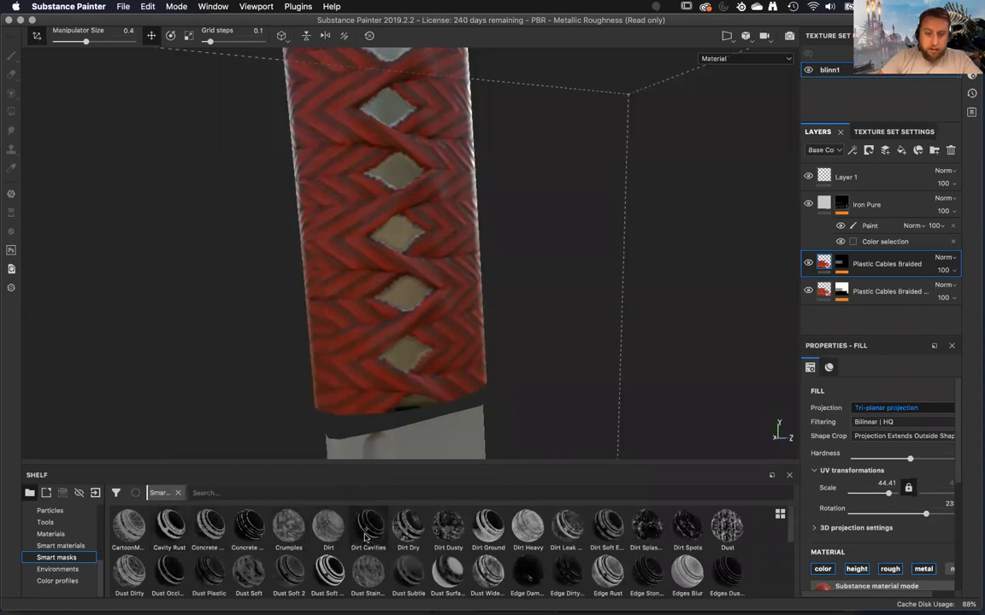
Add a fill layer above Layer 1 and apply the Dirt Cavities smart mask to it.
{"action": "left_click_drag", "start_coordinate": [366, 536], "coordinate": [893, 182]}
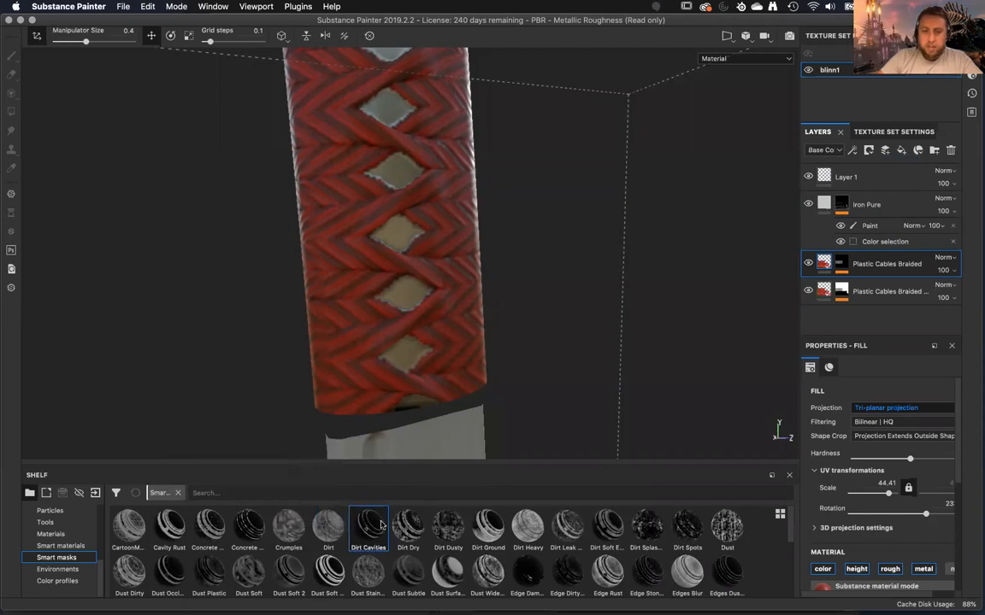
{"action": "left_click", "coordinate": [878, 182]}
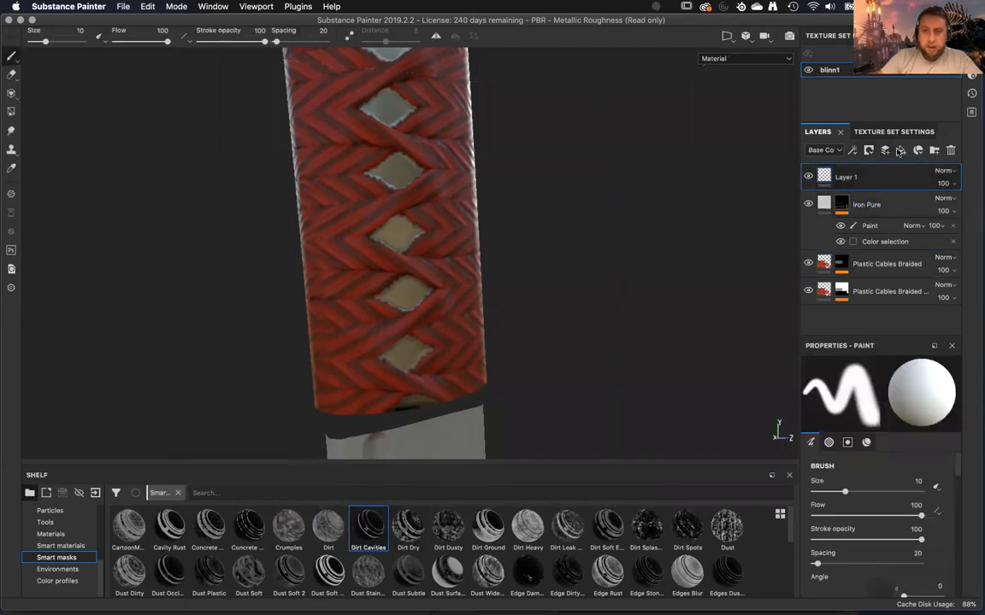
{"action": "left_click", "coordinate": [901, 150]}
{"action": "left_click_drag", "start_coordinate": [367, 535], "coordinate": [867, 183]}
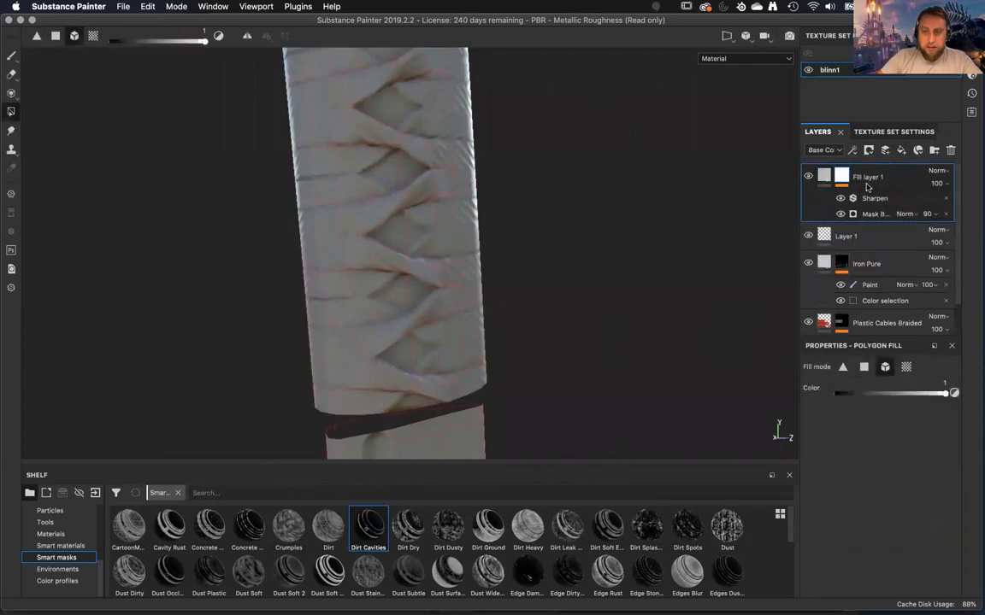
Inspect Fill layer 1's Dirt Cavities mask on the handle in mask view, and clear the mask to plain black.
{"action": "left_click_drag", "start_coordinate": [571, 287], "coordinate": [519, 274], "text": "alt"}
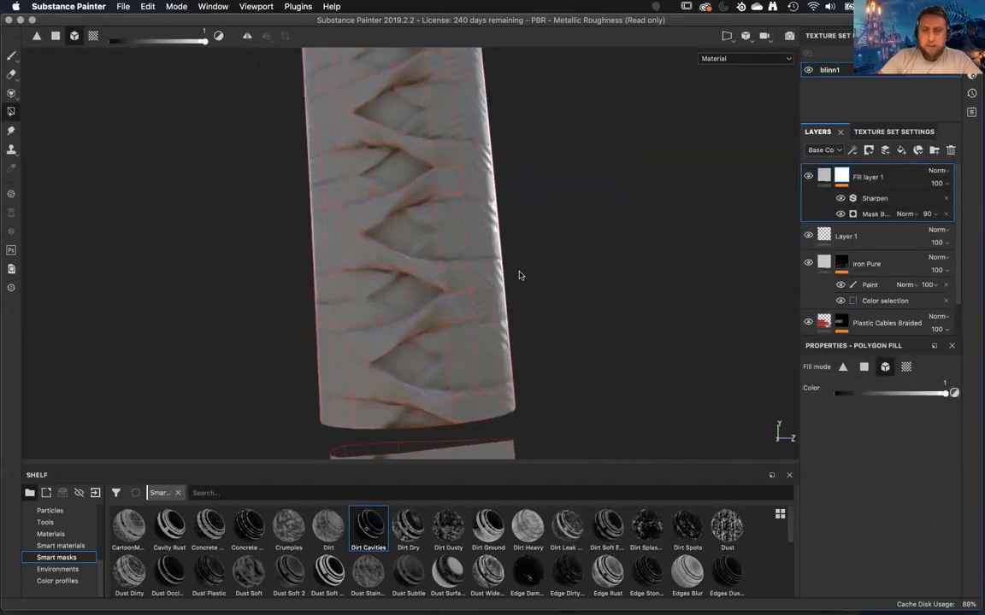
{"action": "left_click", "coordinate": [825, 174]}
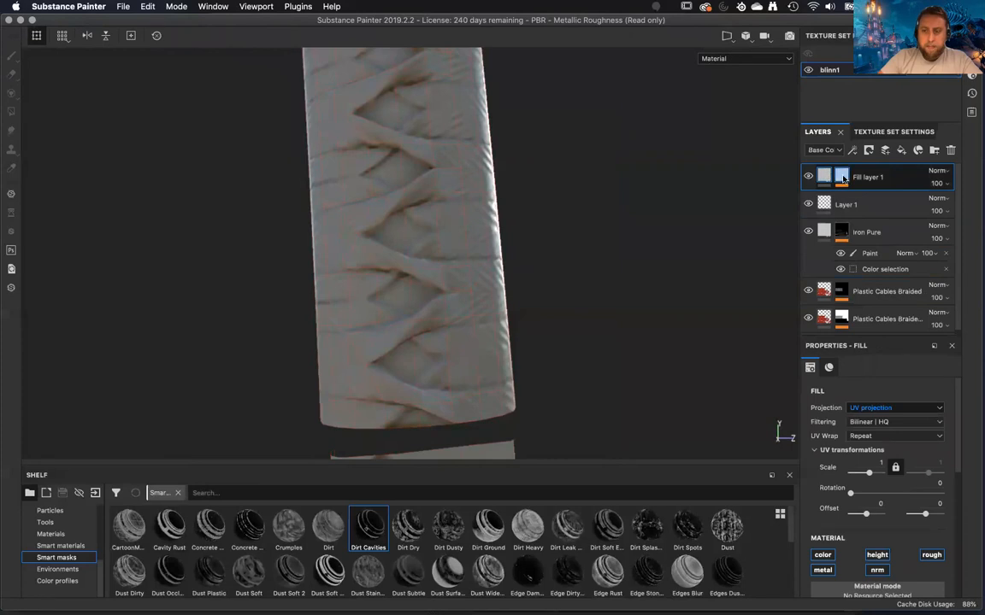
{"action": "left_click", "coordinate": [842, 176]}
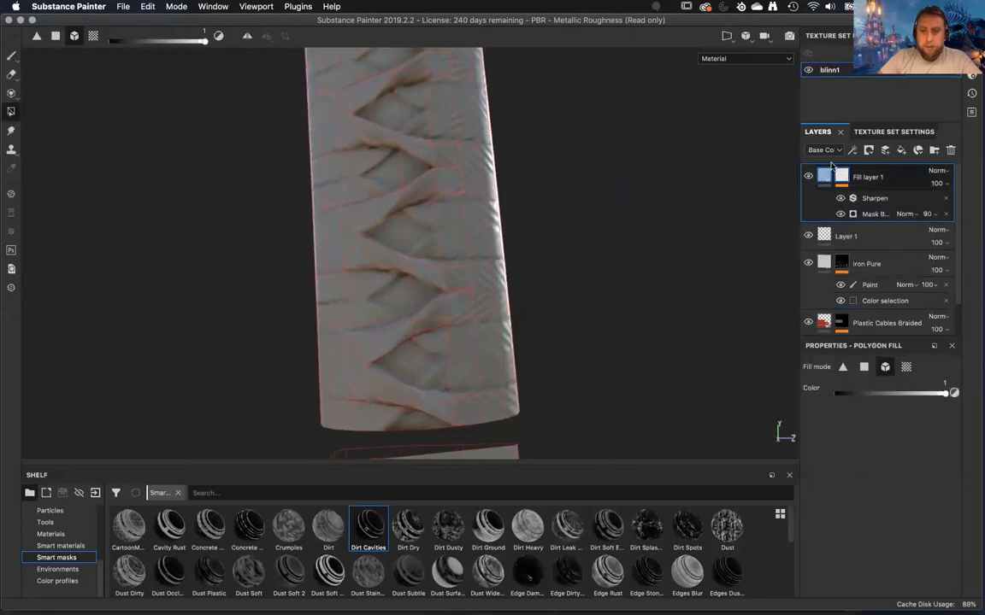
{"action": "key", "text": "m"}
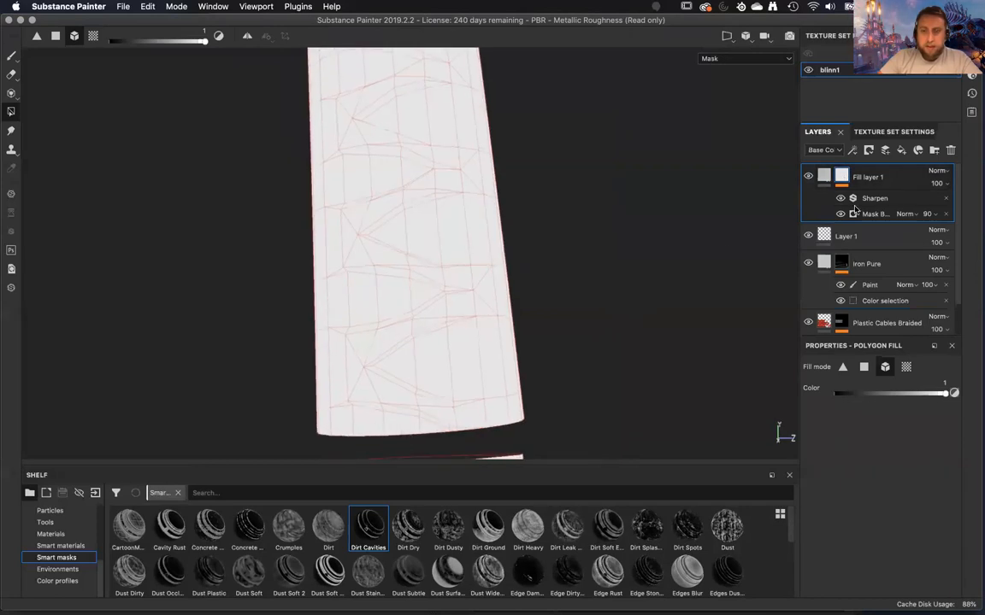
{"action": "double_click", "coordinate": [864, 176]}
{"action": "right_click", "coordinate": [874, 176]}
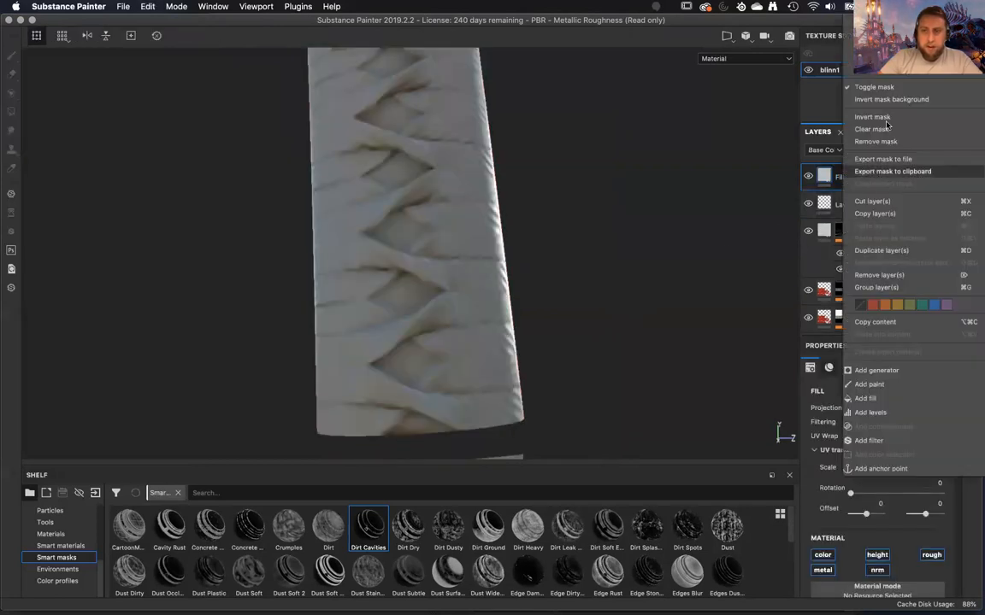
{"action": "left_click", "coordinate": [868, 432]}
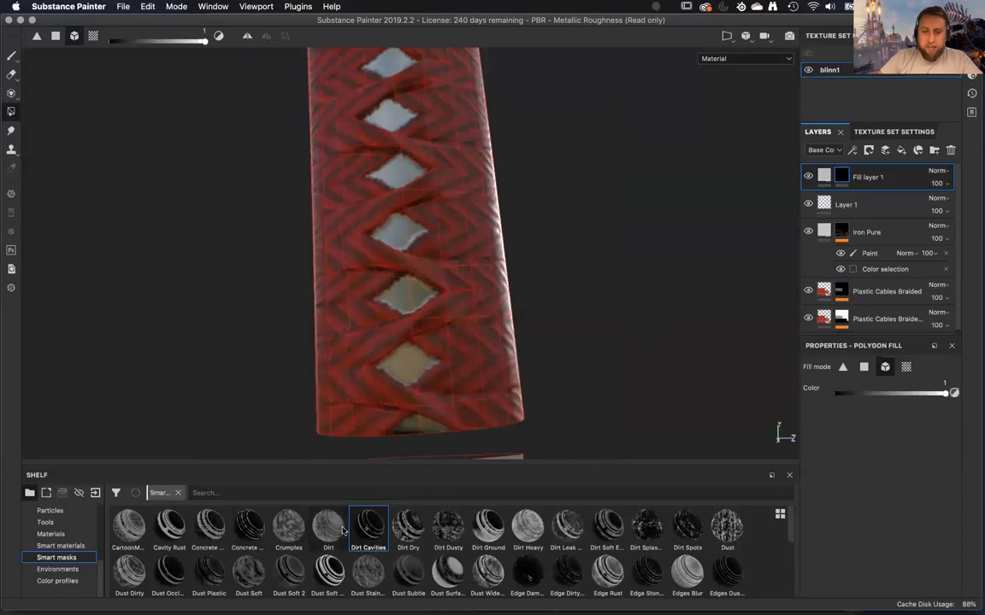
Try the Dirt Cavities smart mask on Fill layer 1's black mask, check the handle, and undo it.
{"action": "mouse_move", "coordinate": [363, 532]}
{"action": "left_mouse_down"}
{"action": "mouse_move", "coordinate": [765, 256]}
{"action": "mouse_move", "coordinate": [834, 161]}
{"action": "mouse_move", "coordinate": [859, 176]}
{"action": "left_mouse_up"}
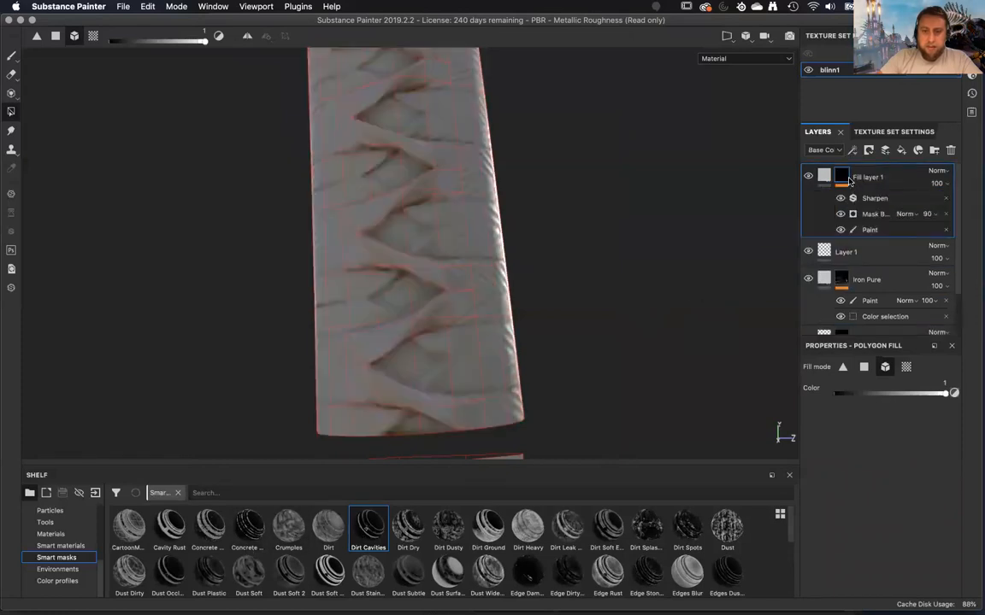
{"action": "right_click_drag", "start_coordinate": [642, 260], "coordinate": [650, 293], "text": "alt"}
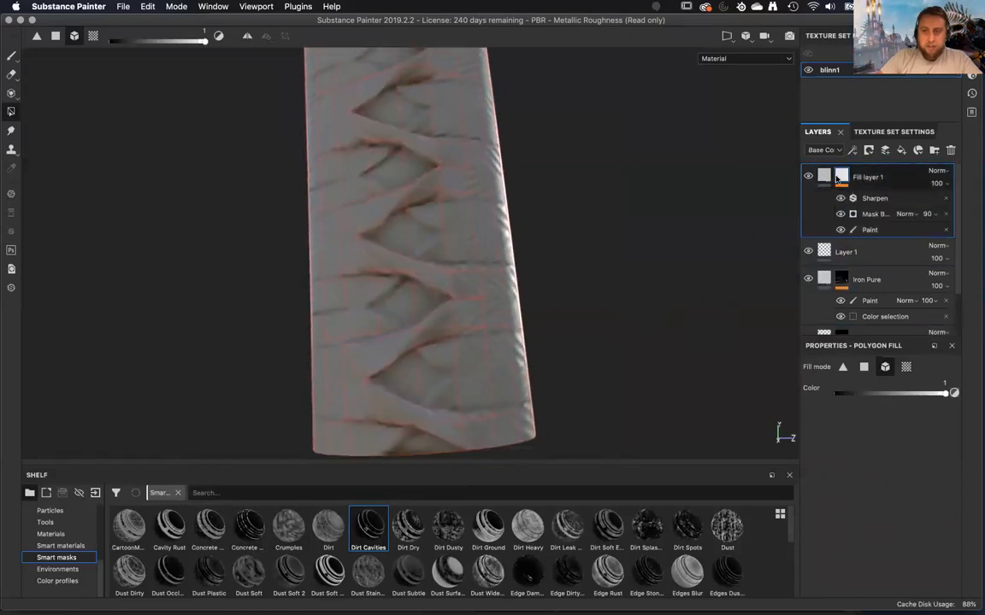
{"action": "left_click", "coordinate": [842, 175], "text": "alt"}
{"action": "key", "text": "super+z"}
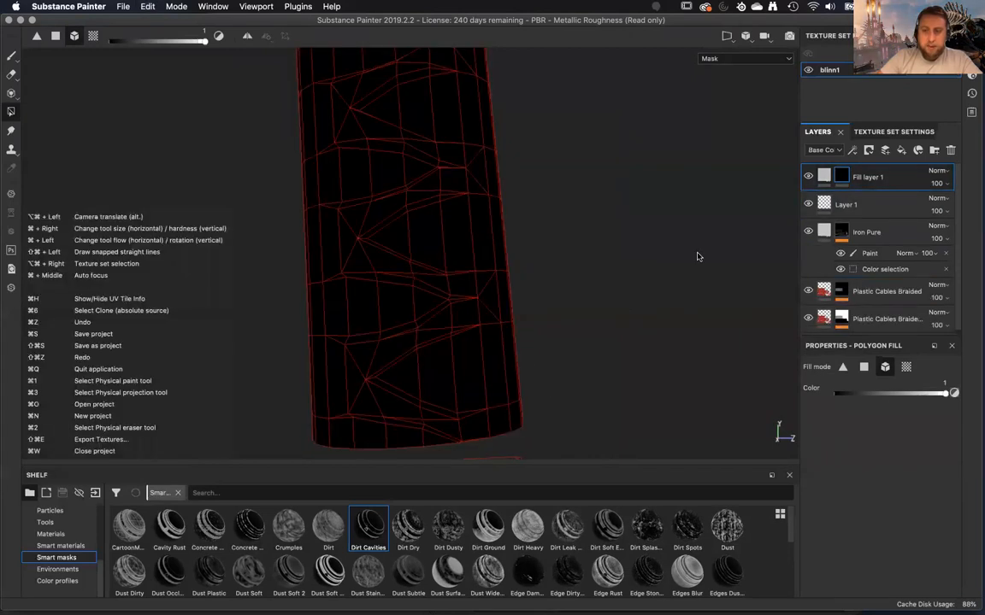
{"action": "key", "text": "super+z"}
Reset Fill layer 1's mask to plain black and add an empty generator to it.
{"action": "right_click", "coordinate": [857, 173]}
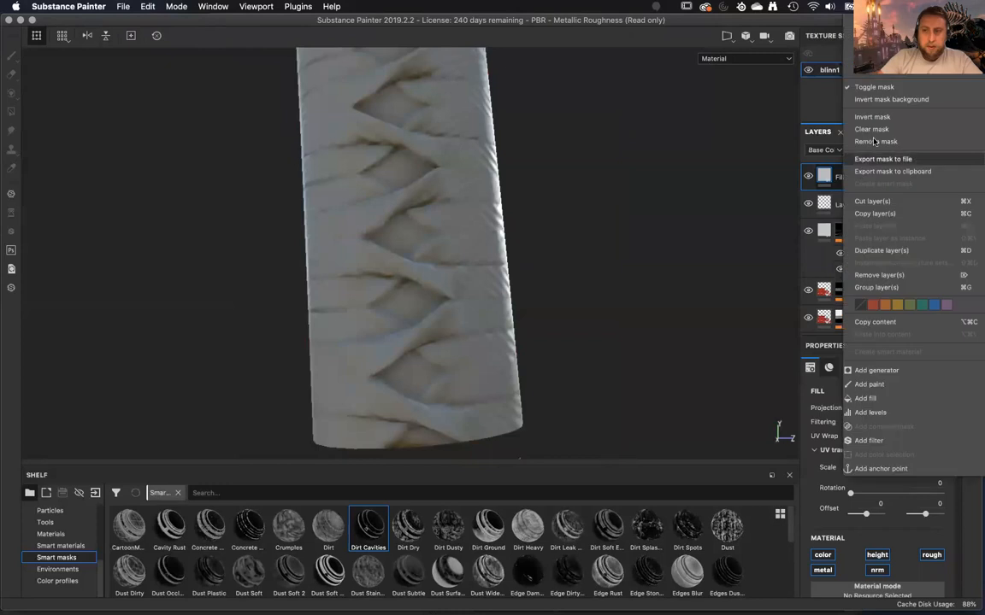
{"action": "left_click", "coordinate": [872, 33]}
{"action": "right_click", "coordinate": [886, 171]}
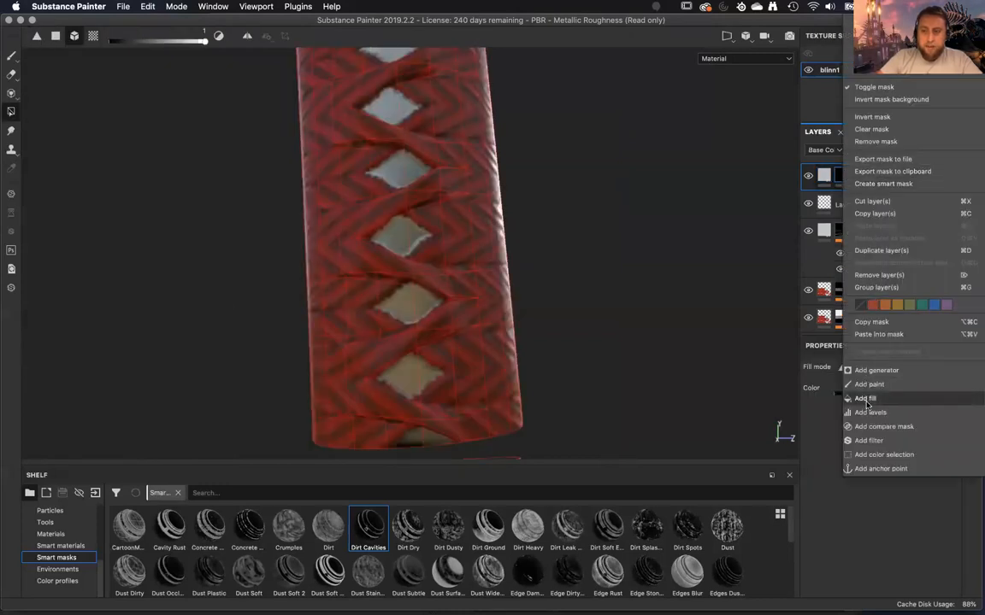
{"action": "left_click", "coordinate": [873, 371]}
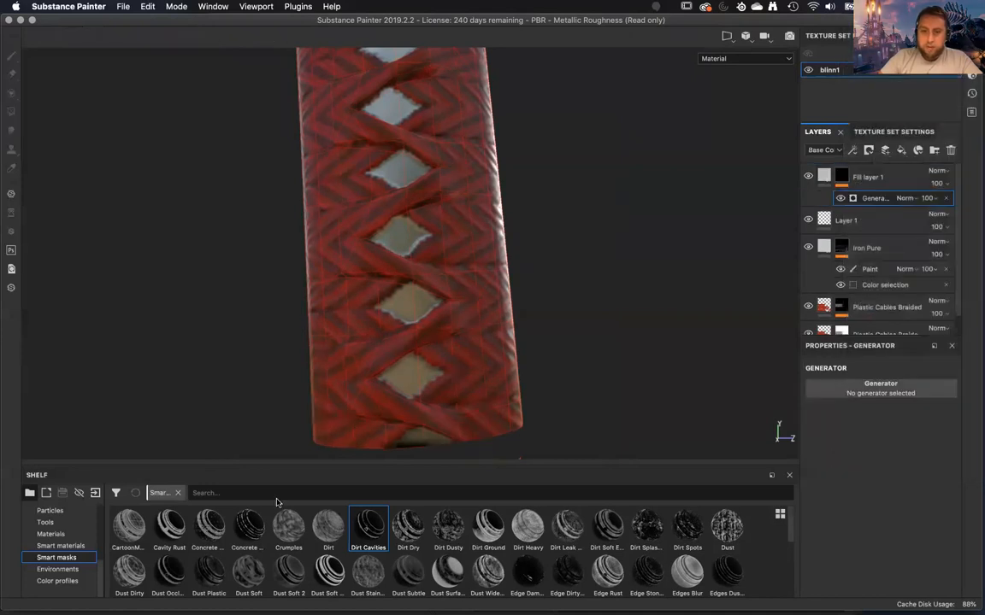
Try Dirt Cavities in the empty generator on Fill layer 1's mask, and assign the Dirt generator to it instead.
{"action": "left_click_drag", "start_coordinate": [368, 526], "coordinate": [887, 385]}
{"action": "left_click_drag", "start_coordinate": [369, 525], "coordinate": [877, 389]}
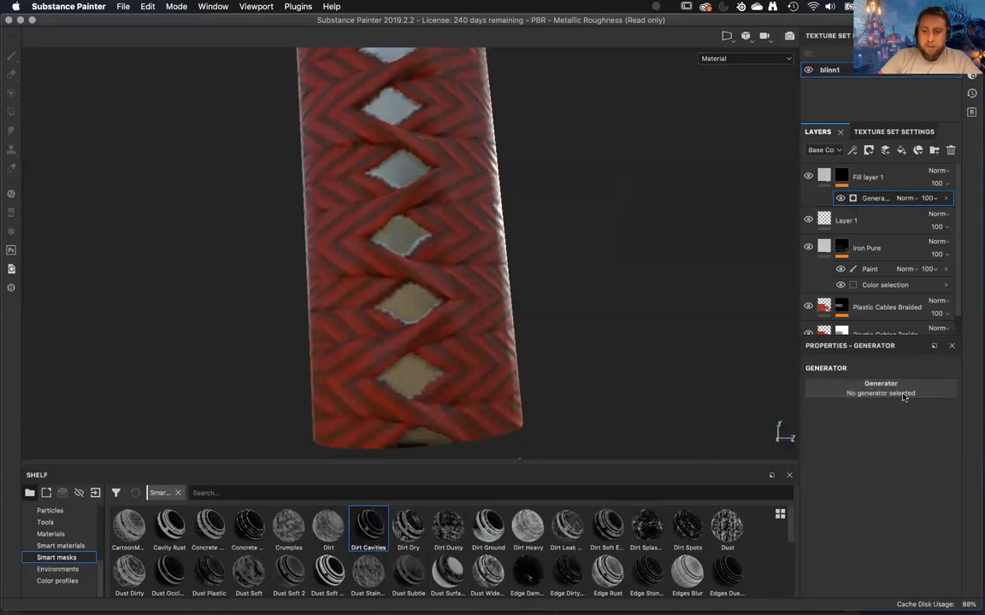
{"action": "left_click", "coordinate": [906, 394]}
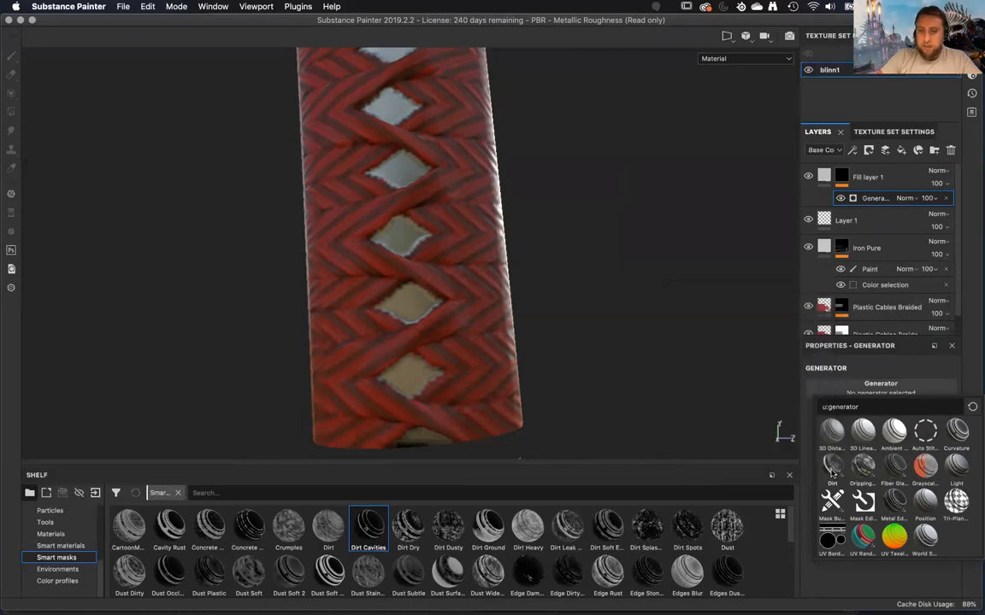
{"action": "left_click", "coordinate": [831, 470]}
{"action": "left_click_drag", "start_coordinate": [592, 350], "coordinate": [628, 366], "text": "alt"}
Examine the Dirt generator's parameters and image inputs, including the curvature, ambient occlusion, world space normal and position maps.
{"action": "scroll", "coordinate": [901, 493], "scroll_direction": "down", "scroll_amount": 8}
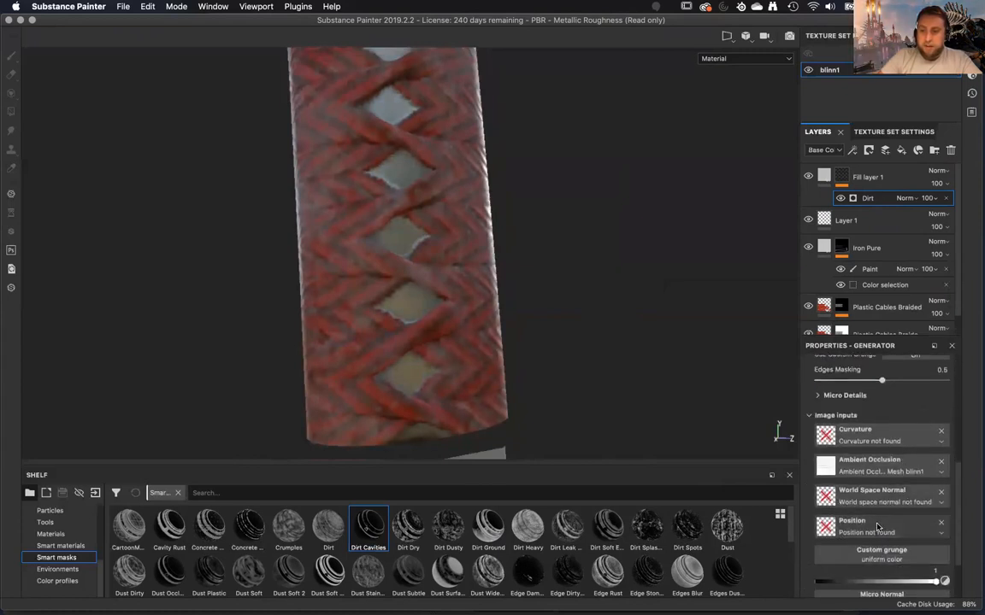
{"action": "scroll", "coordinate": [872, 491], "scroll_direction": "down", "scroll_amount": 4}
{"action": "scroll", "coordinate": [865, 492], "scroll_direction": "up", "scroll_amount": 3}
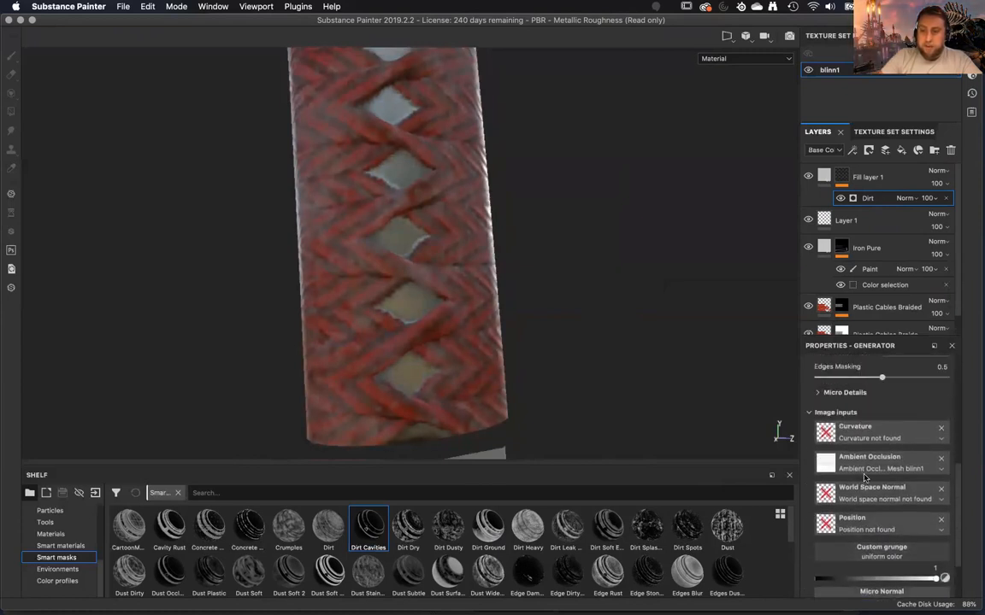
{"action": "scroll", "coordinate": [859, 479], "scroll_direction": "up", "scroll_amount": 4}
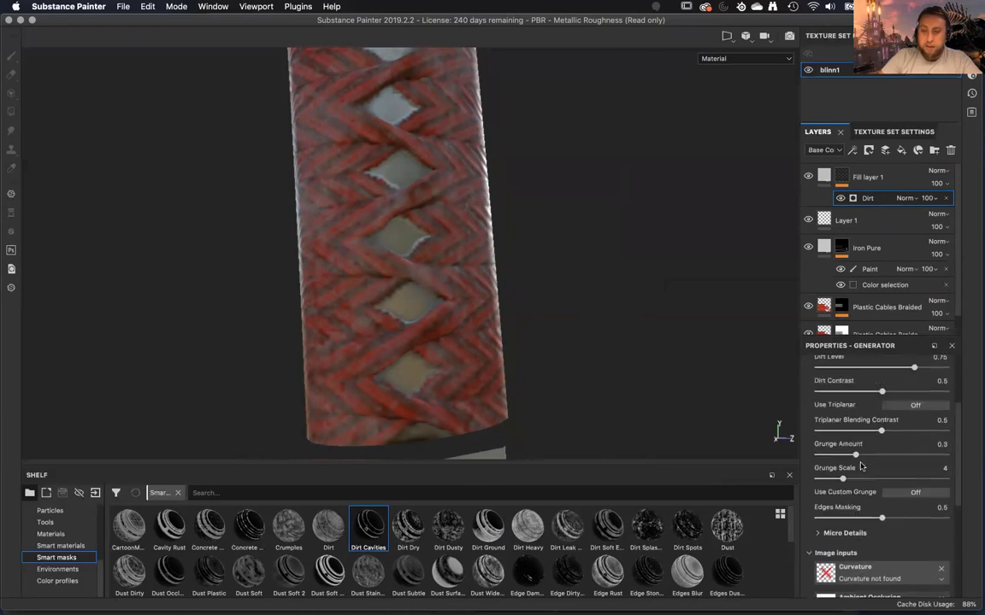
{"action": "scroll", "coordinate": [821, 528], "scroll_direction": "up", "scroll_amount": 2}
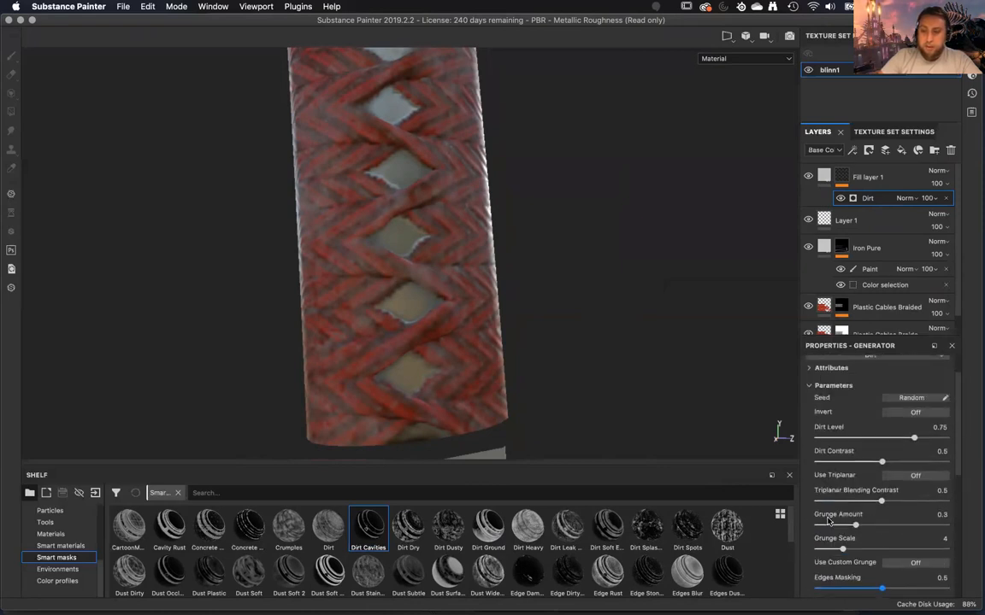
{"action": "scroll", "coordinate": [828, 521], "scroll_direction": "down", "scroll_amount": 5}
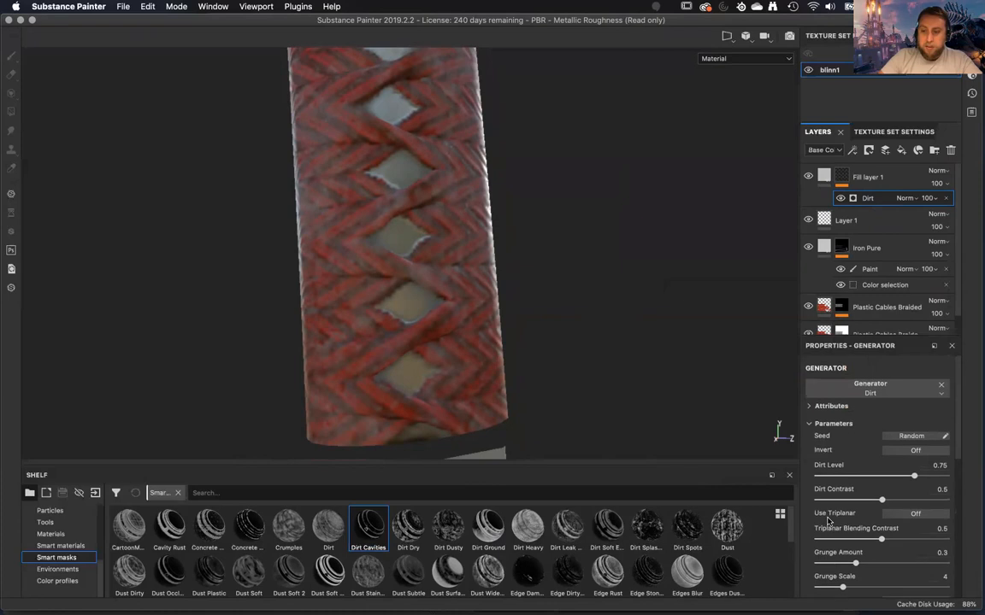
{"action": "scroll", "coordinate": [828, 520], "scroll_direction": "down", "scroll_amount": 5}
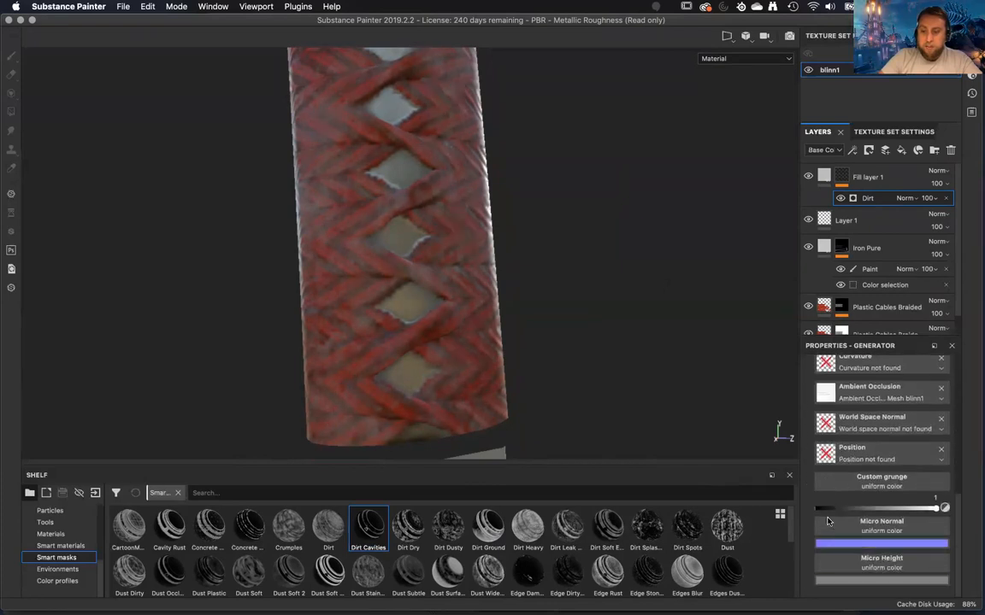
{"action": "scroll", "coordinate": [828, 522], "scroll_direction": "up", "scroll_amount": 10}
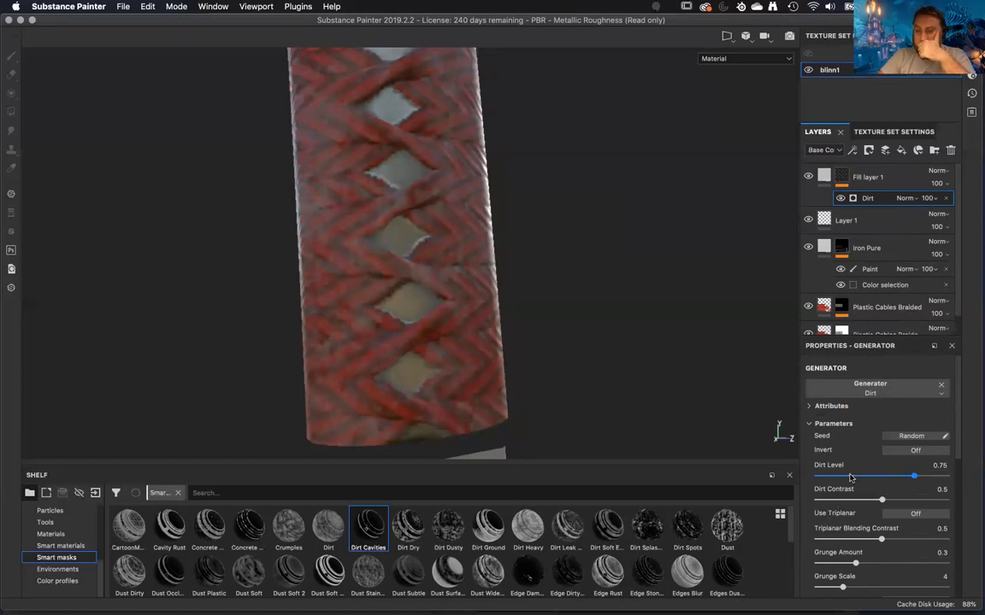
{"action": "scroll", "coordinate": [872, 493], "scroll_direction": "down", "scroll_amount": 1}
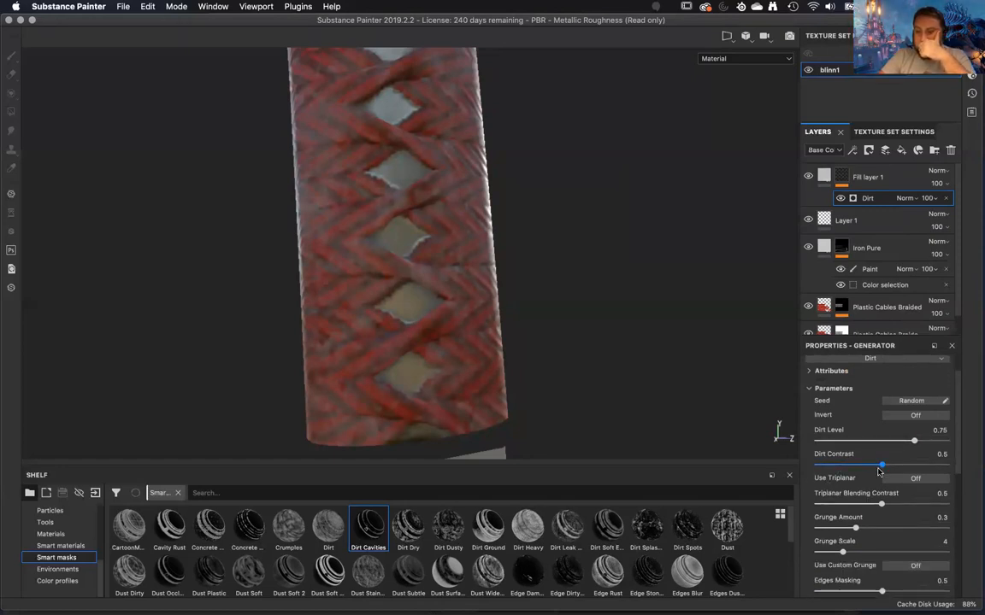
{"action": "scroll", "coordinate": [861, 490], "scroll_direction": "down", "scroll_amount": 1}
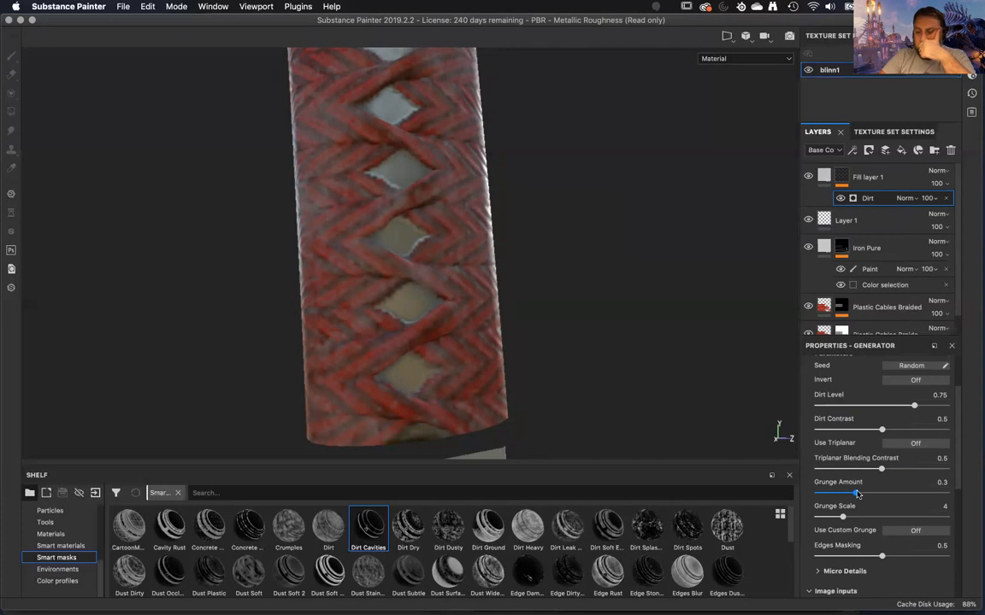
{"action": "scroll", "coordinate": [858, 494], "scroll_direction": "down", "scroll_amount": 1}
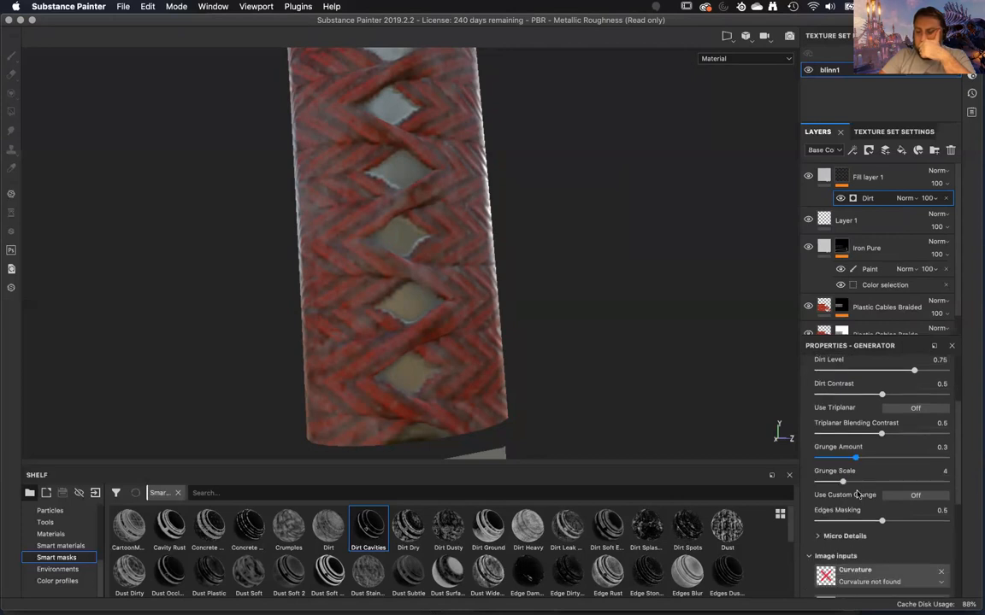
{"action": "scroll", "coordinate": [857, 494], "scroll_direction": "up", "scroll_amount": 3}
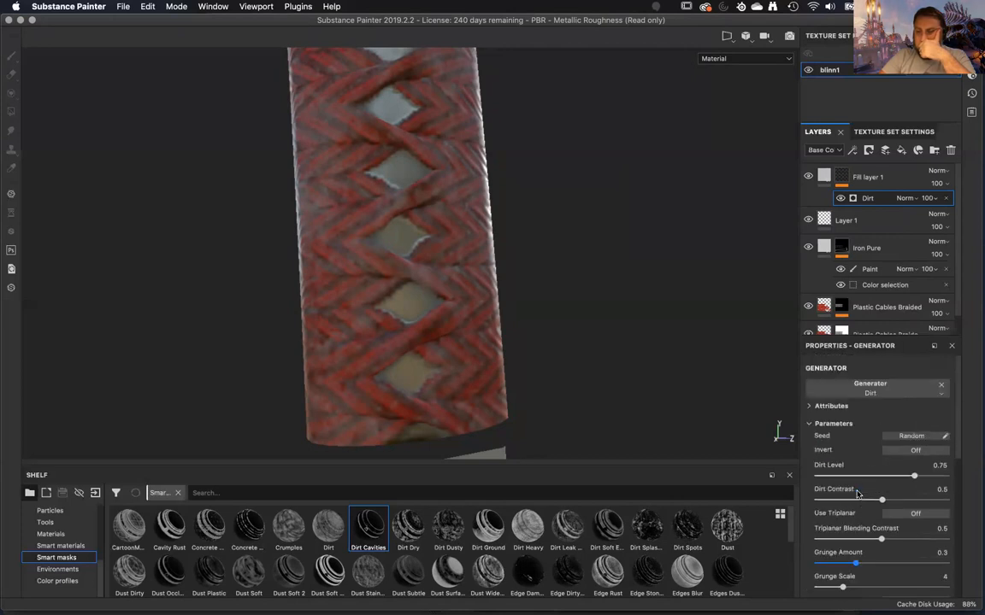
Remove the Dirt generator from Fill layer 1's mask and add a fill effect to the mask.
{"action": "right_click", "coordinate": [881, 198]}
{"action": "left_click", "coordinate": [891, 177]}
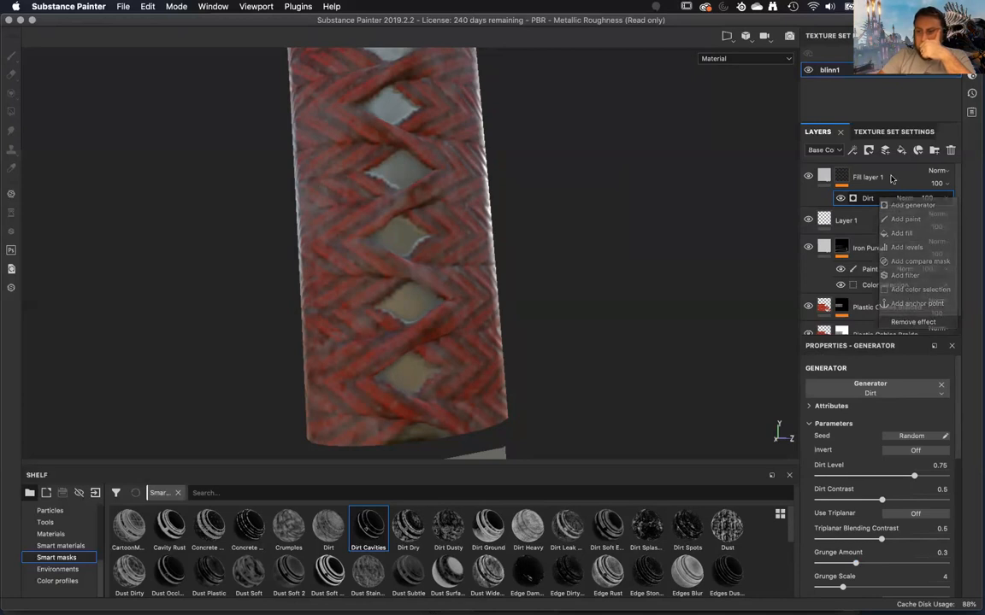
{"action": "right_click", "coordinate": [872, 181]}
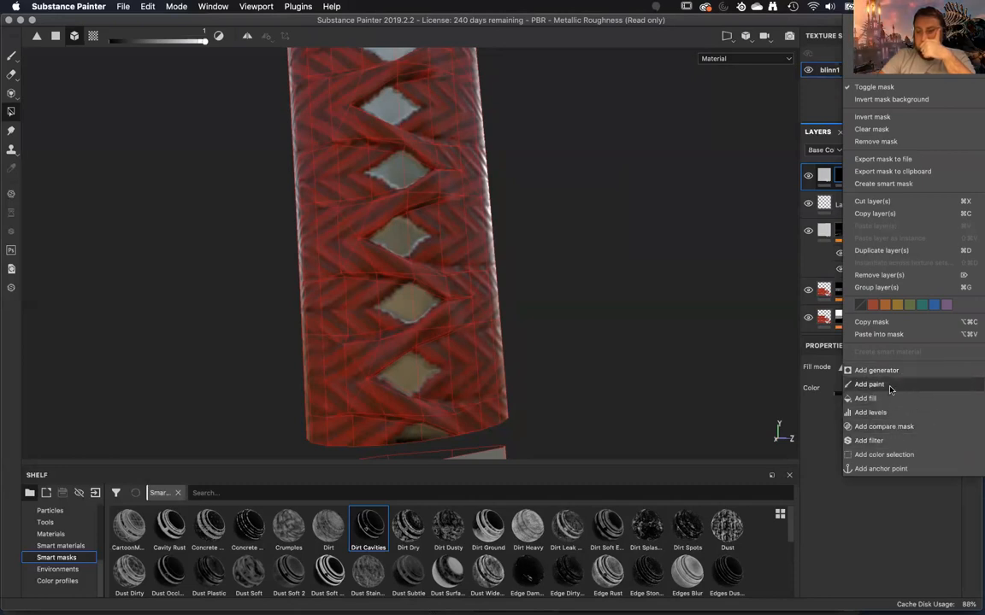
{"action": "left_click", "coordinate": [865, 399]}
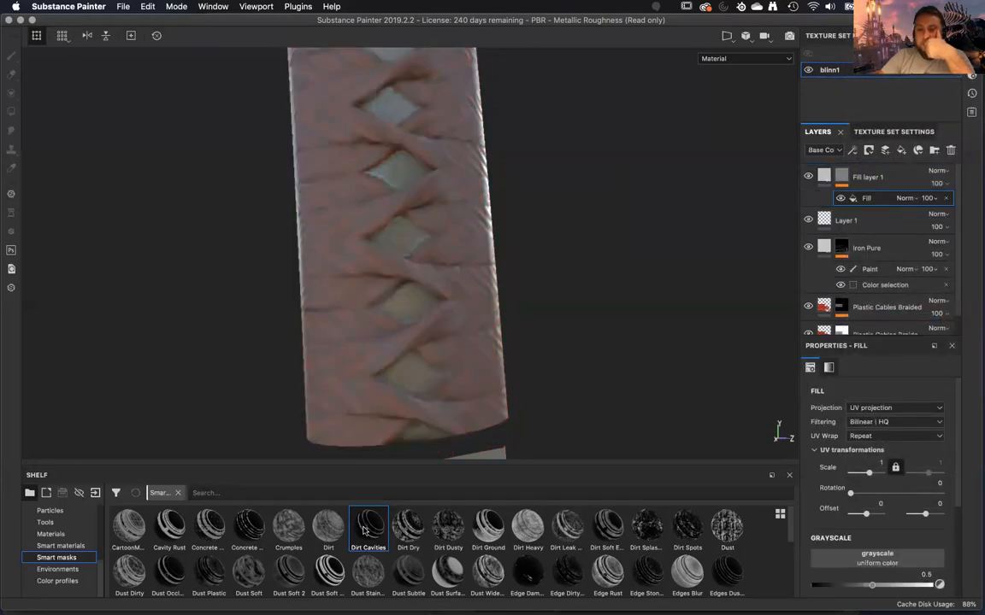
Apply the Dirt Cavities smart mask to Fill layer 1 and delete the Fill effect beneath its Paint effect.
{"action": "mouse_move", "coordinate": [365, 531]}
{"action": "left_mouse_down"}
{"action": "mouse_move", "coordinate": [753, 192]}
{"action": "mouse_move", "coordinate": [800, 176]}
{"action": "mouse_move", "coordinate": [842, 181]}
{"action": "left_mouse_up"}
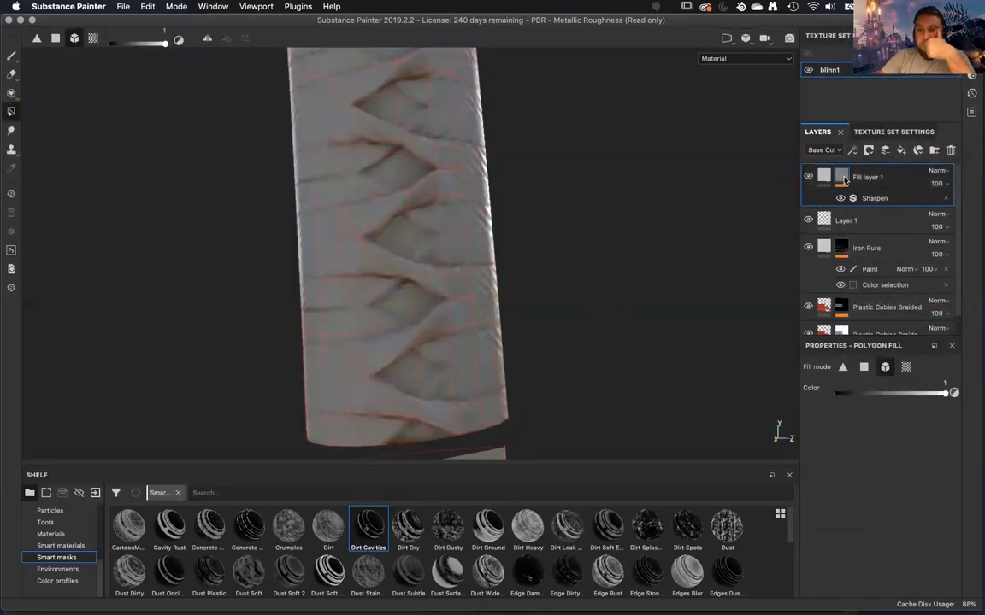
{"action": "left_click", "coordinate": [872, 199]}
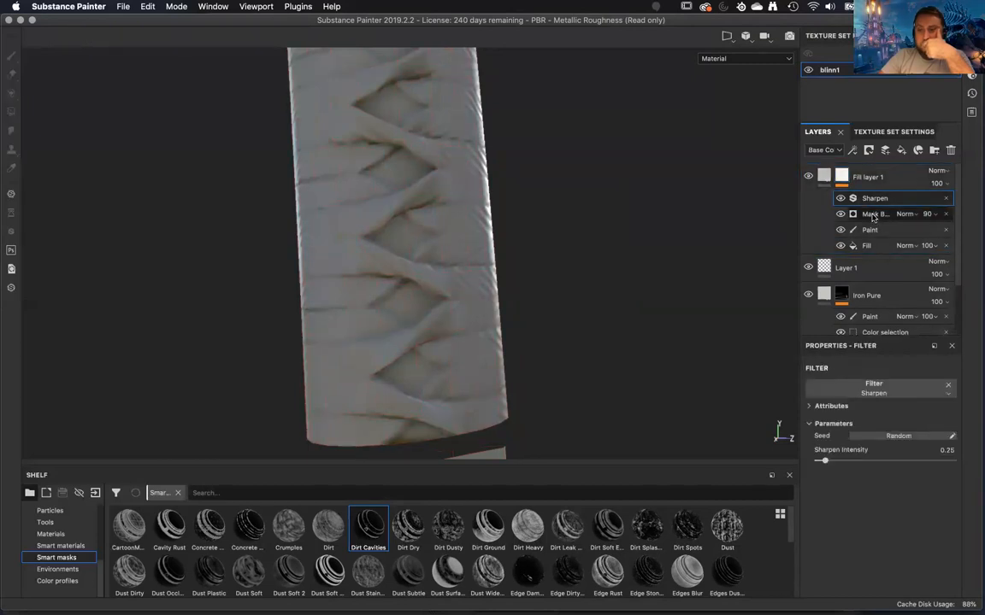
{"action": "left_click", "coordinate": [872, 215]}
{"action": "left_click", "coordinate": [940, 246]}
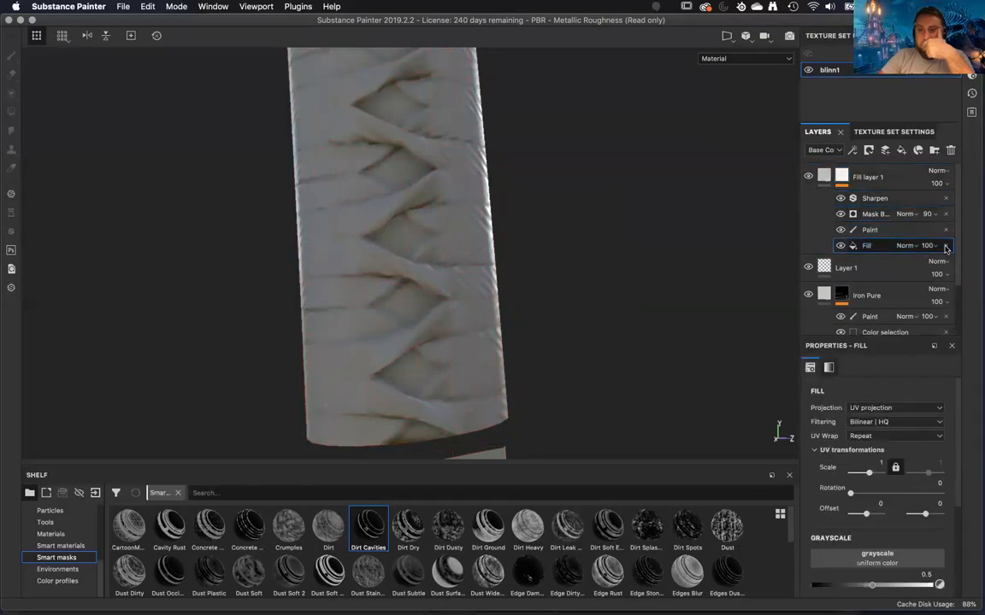
{"action": "left_click", "coordinate": [945, 246]}
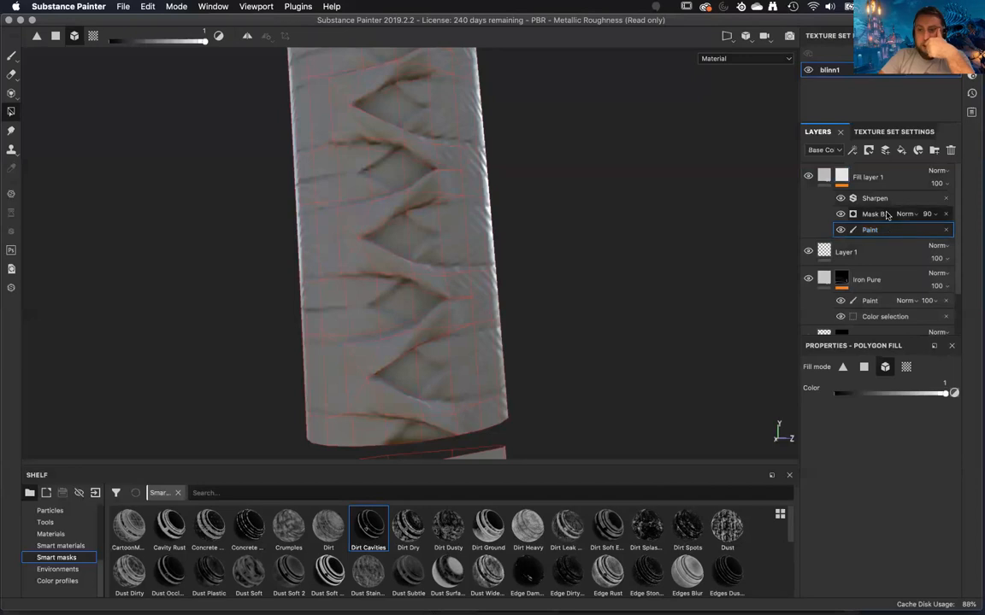
Set Curvature to 0 in the Mask Builder generator of Fill layer 1's mask and expand its AO settings.
{"action": "left_click", "coordinate": [886, 215]}
{"action": "scroll", "coordinate": [878, 513], "scroll_direction": "down", "scroll_amount": 3}
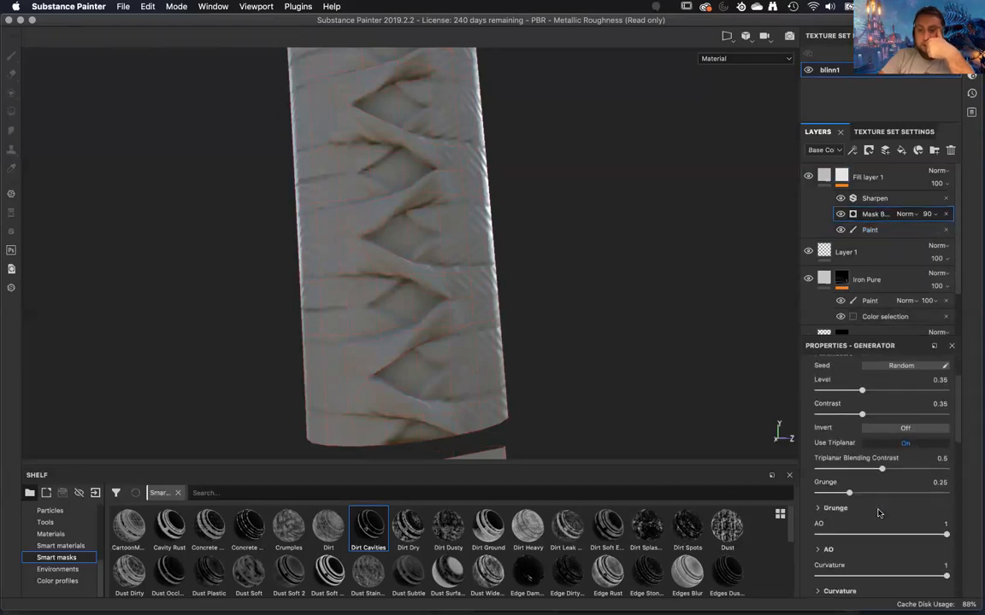
{"action": "scroll", "coordinate": [878, 513], "scroll_direction": "down", "scroll_amount": 1}
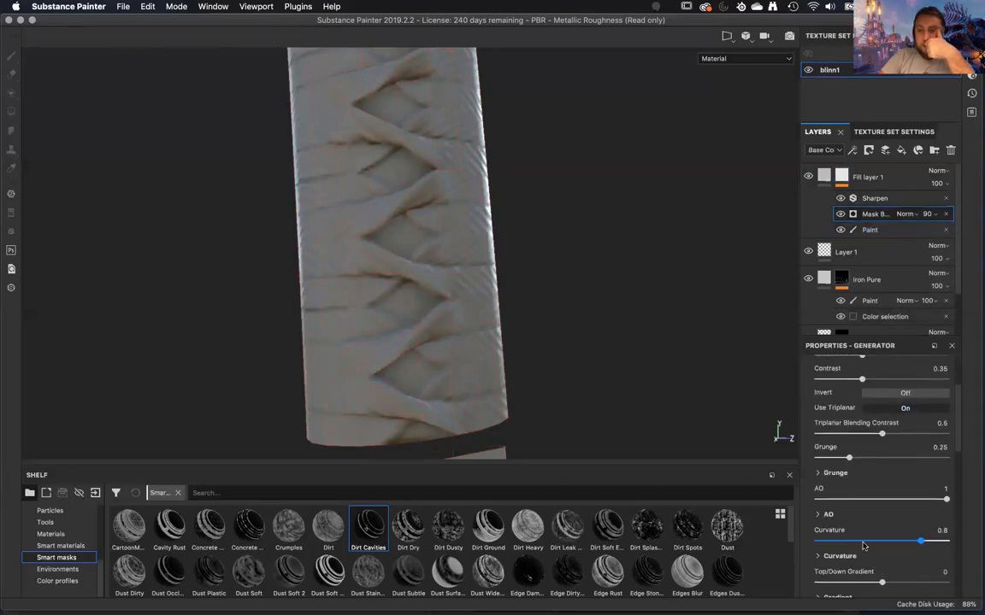
{"action": "left_click_drag", "start_coordinate": [863, 546], "coordinate": [719, 560]}
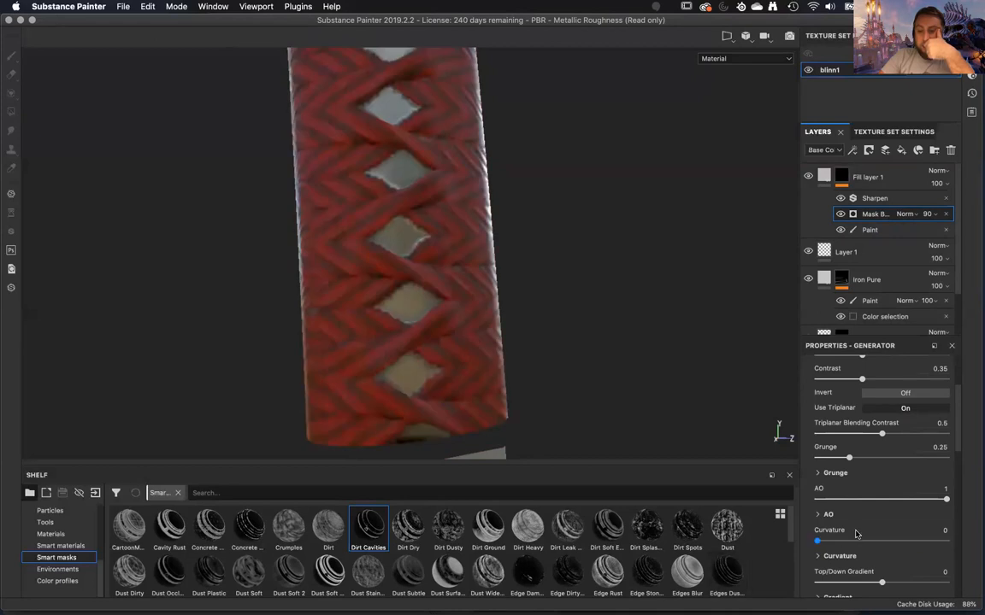
{"action": "scroll", "coordinate": [856, 534], "scroll_direction": "down", "scroll_amount": 2}
{"action": "left_click", "coordinate": [817, 445]}
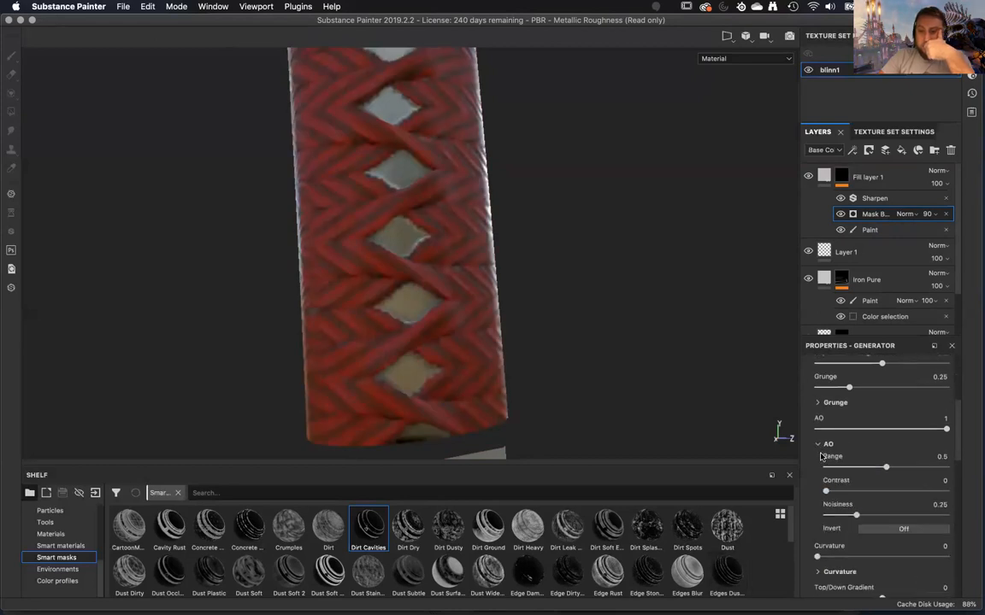
{"action": "scroll", "coordinate": [826, 518], "scroll_direction": "down", "scroll_amount": 3}
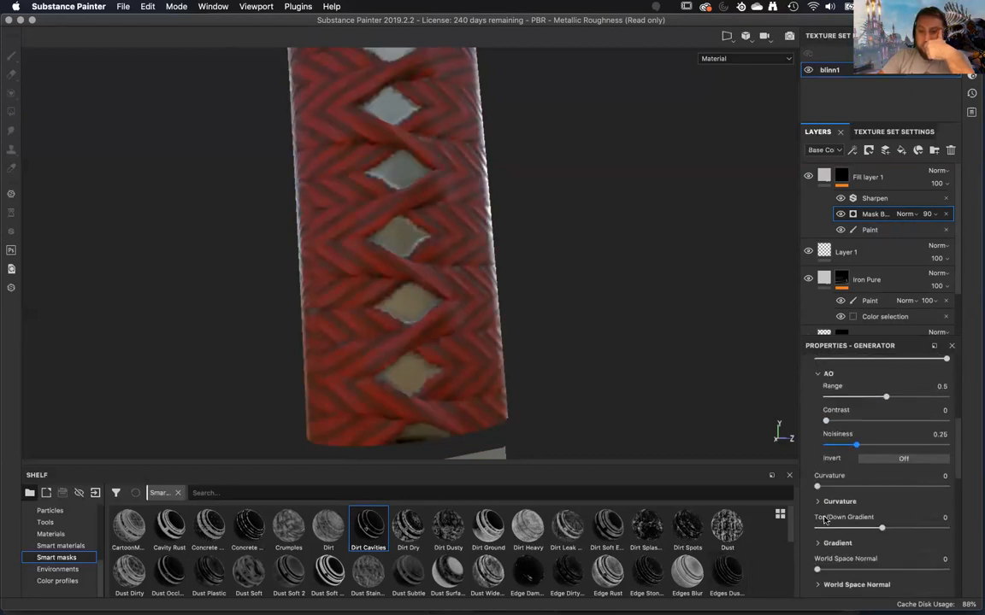
Show Fill layer 1's mask in mask view and set the Mask Builder's Scatter and Scratches to -1.
{"action": "left_click", "coordinate": [842, 177]}
{"action": "left_click_drag", "start_coordinate": [590, 283], "coordinate": [669, 335], "text": "alt"}
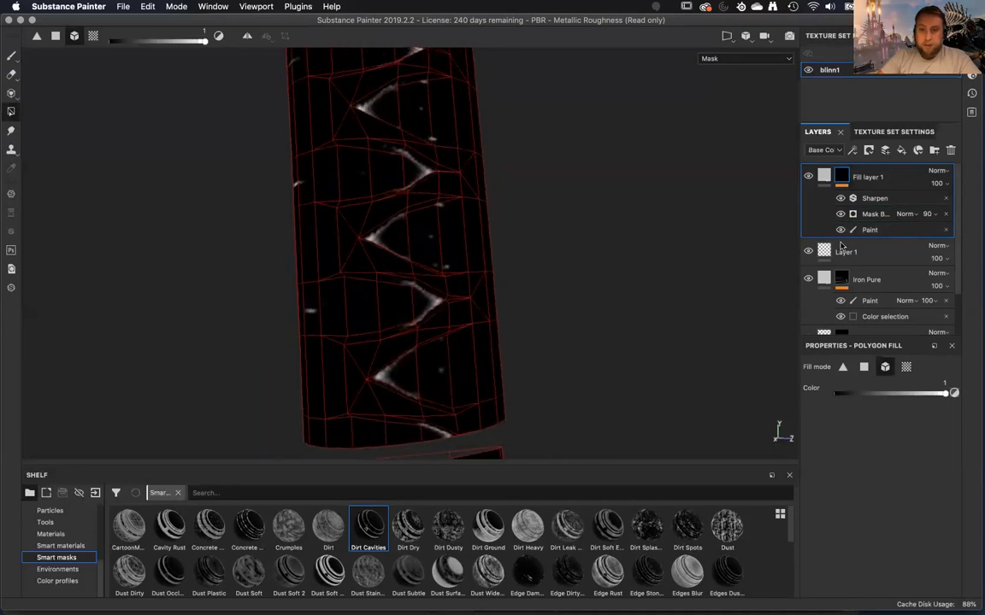
{"action": "left_click", "coordinate": [877, 215]}
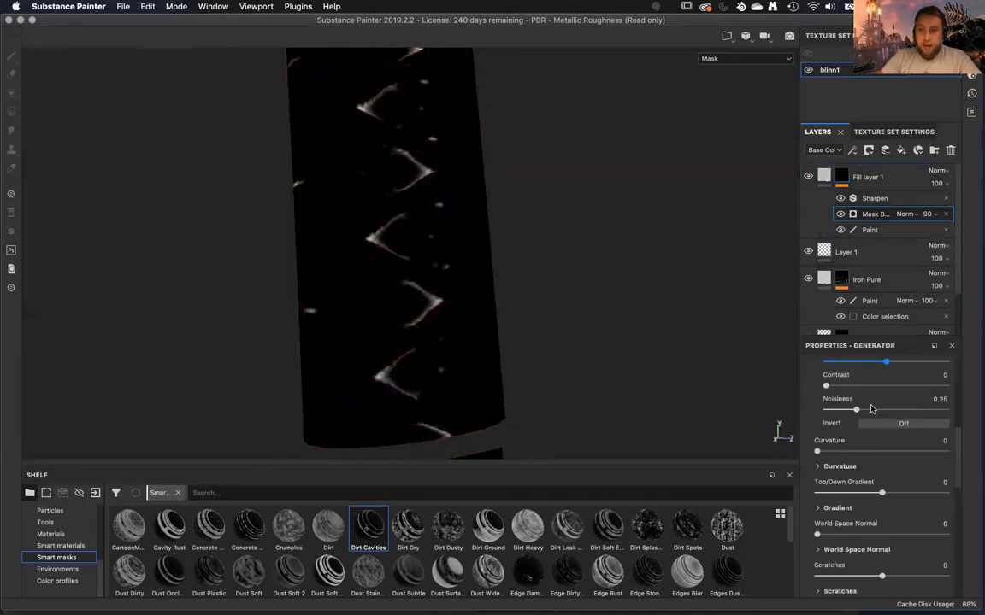
{"action": "scroll", "coordinate": [874, 519], "scroll_direction": "down", "scroll_amount": 2}
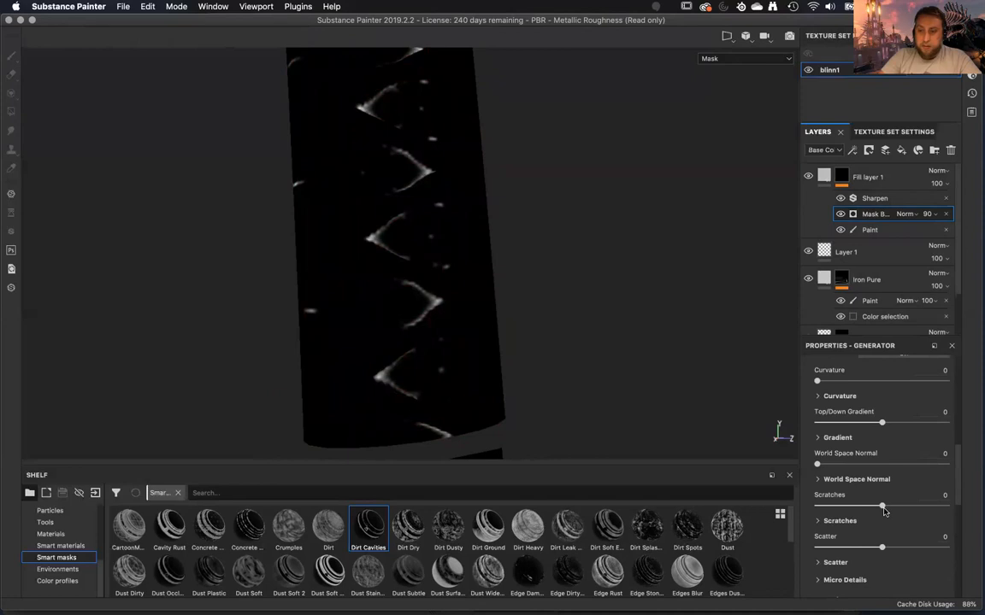
{"action": "scroll", "coordinate": [866, 546], "scroll_direction": "down", "scroll_amount": 2}
{"action": "left_click_drag", "start_coordinate": [882, 477], "coordinate": [771, 485]}
{"action": "left_click_drag", "start_coordinate": [848, 437], "coordinate": [765, 453]}
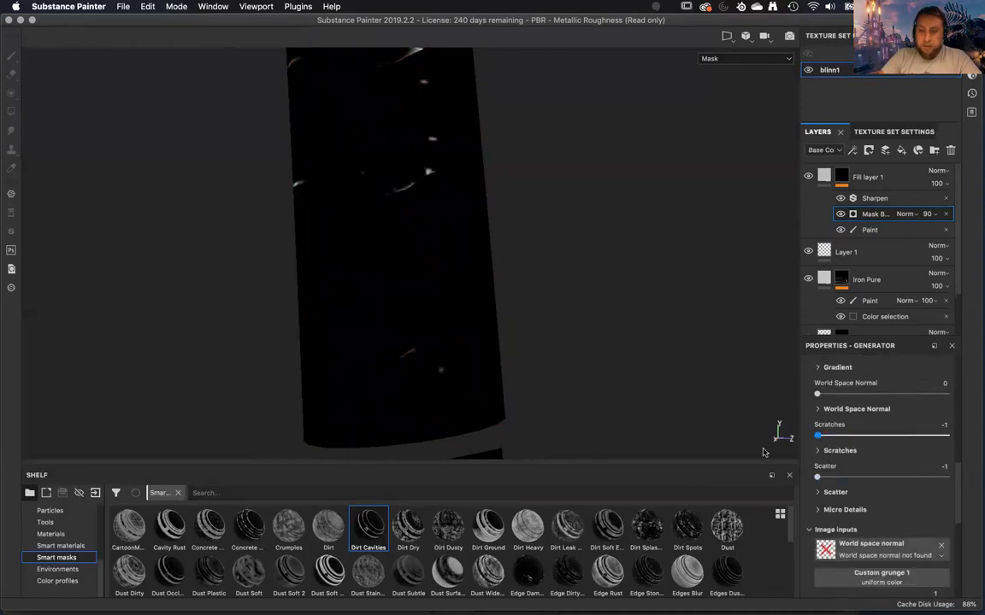
Set the Mask Builder's AO Range to 0.89, Contrast to 0.14 and Noisiness to 0.16.
{"action": "scroll", "coordinate": [876, 402], "scroll_direction": "up", "scroll_amount": 10}
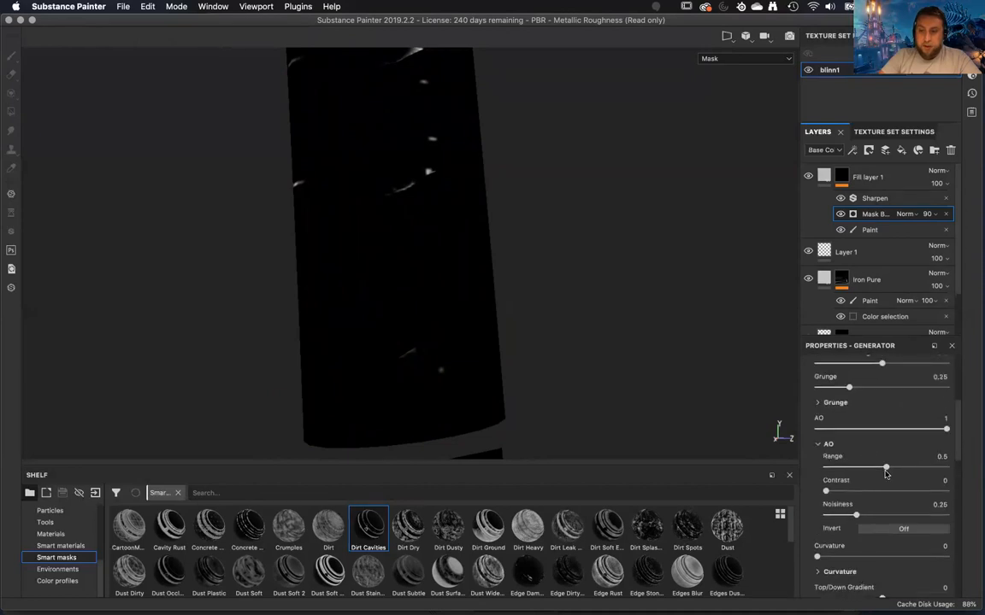
{"action": "left_click_drag", "start_coordinate": [889, 468], "coordinate": [898, 468]}
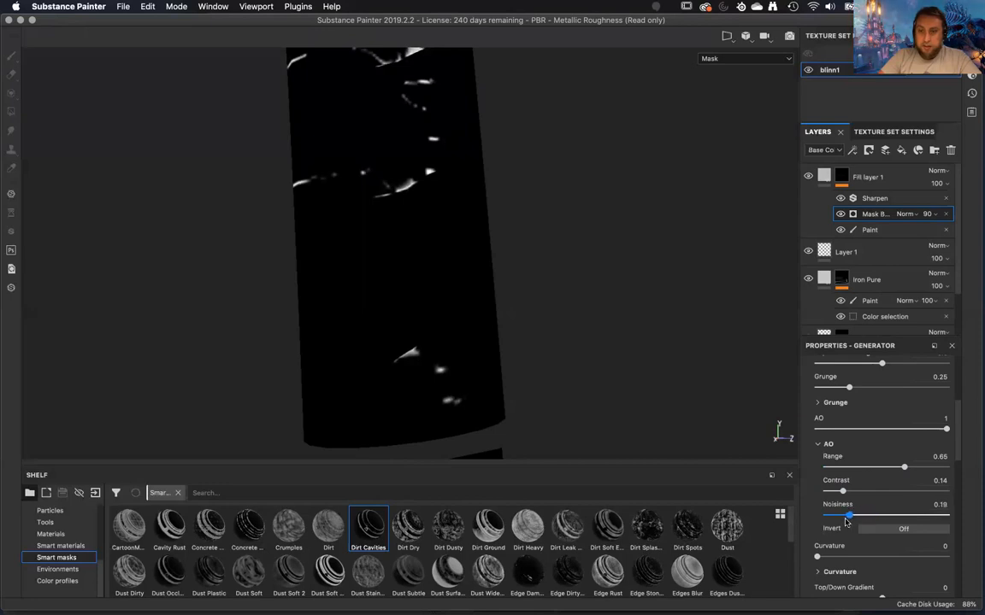
{"action": "mouse_move", "coordinate": [919, 469]}
{"action": "left_mouse_down"}
{"action": "mouse_move", "coordinate": [940, 469]}
{"action": "mouse_move", "coordinate": [932, 471]}
{"action": "left_mouse_up"}
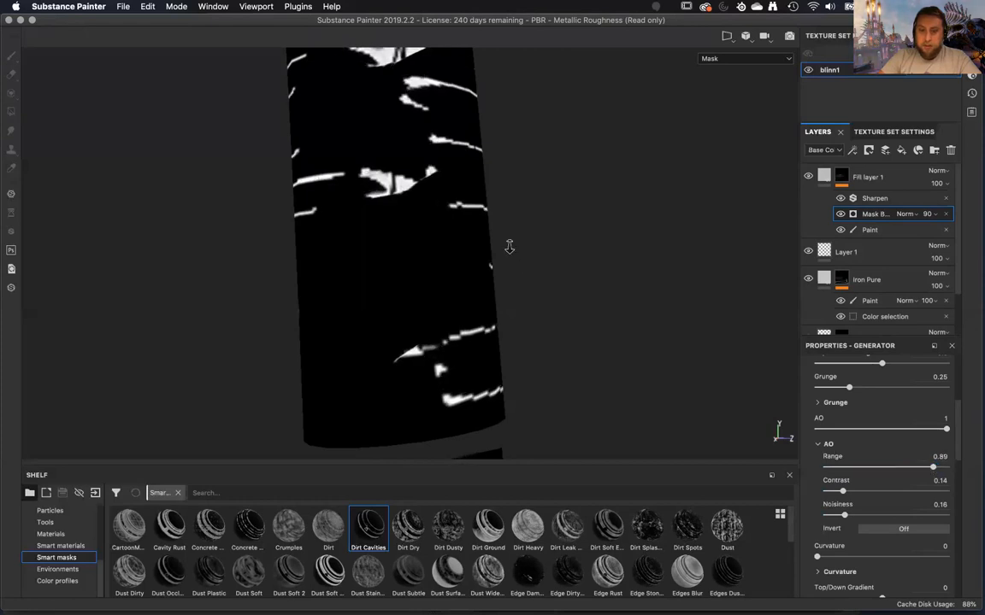
Inspect Fill layer 1's mask around the handle in mask view, and check the handle in material view.
{"action": "right_click_drag", "start_coordinate": [509, 248], "coordinate": [440, 185], "text": "alt"}
{"action": "left_click_drag", "start_coordinate": [440, 186], "coordinate": [590, 242], "text": "alt"}
{"action": "right_click_drag", "start_coordinate": [501, 244], "coordinate": [471, 64], "text": "alt"}
{"action": "left_click_drag", "start_coordinate": [469, 62], "coordinate": [643, 311], "text": "alt"}
{"action": "key", "text": "m"}
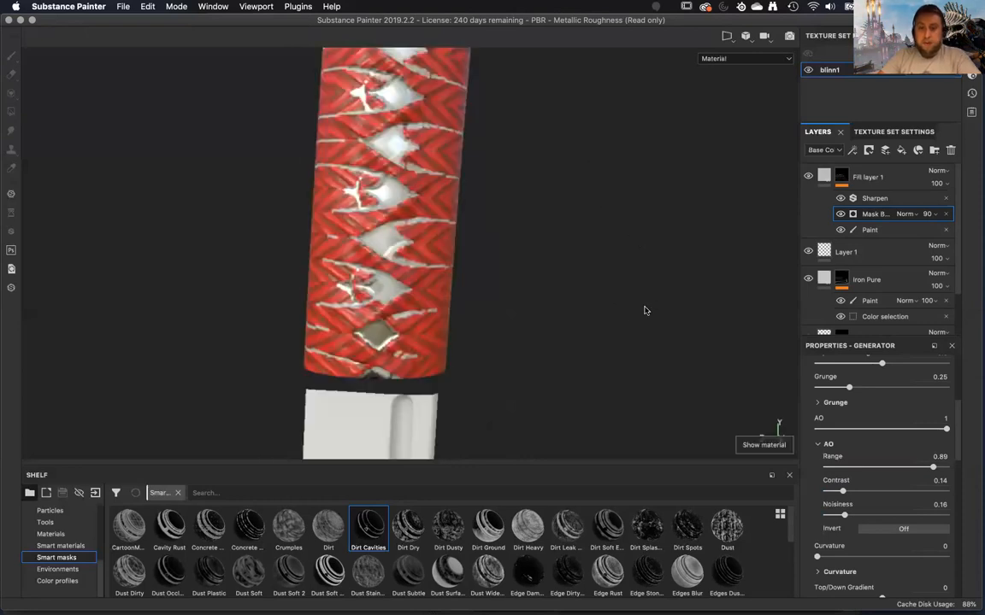
{"action": "left_click_drag", "start_coordinate": [557, 302], "coordinate": [530, 333], "text": "alt"}
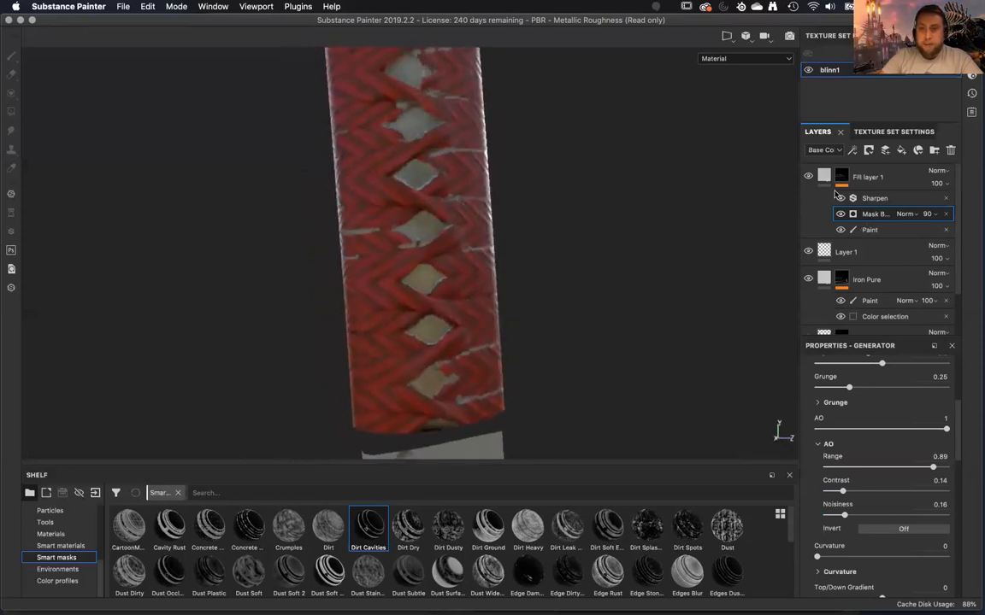
Restrict Fill layer 1 to the color channel only and set its base color to black.
{"action": "left_click", "coordinate": [822, 180]}
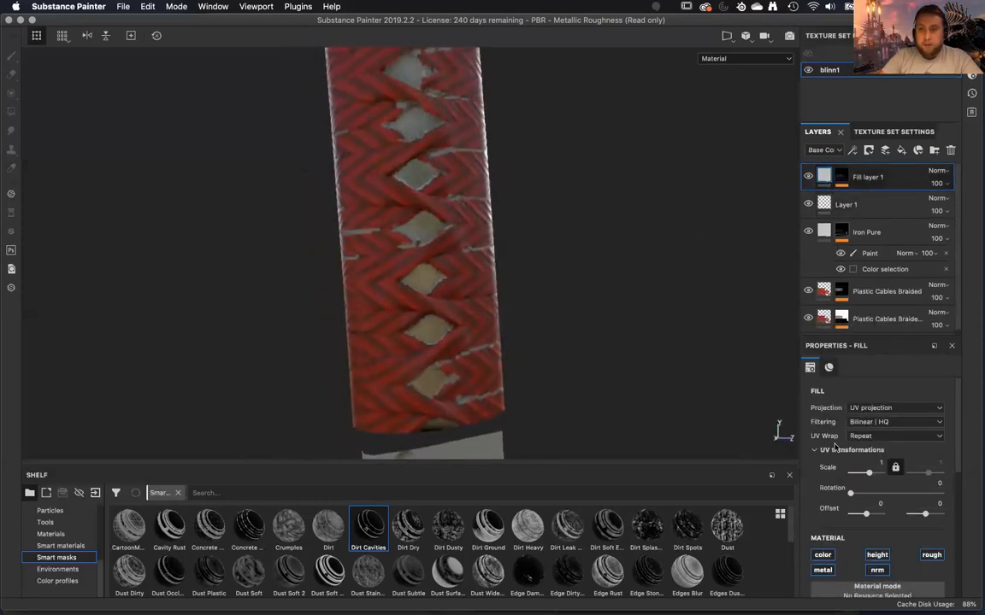
{"action": "scroll", "coordinate": [838, 537], "scroll_direction": "down", "scroll_amount": 3}
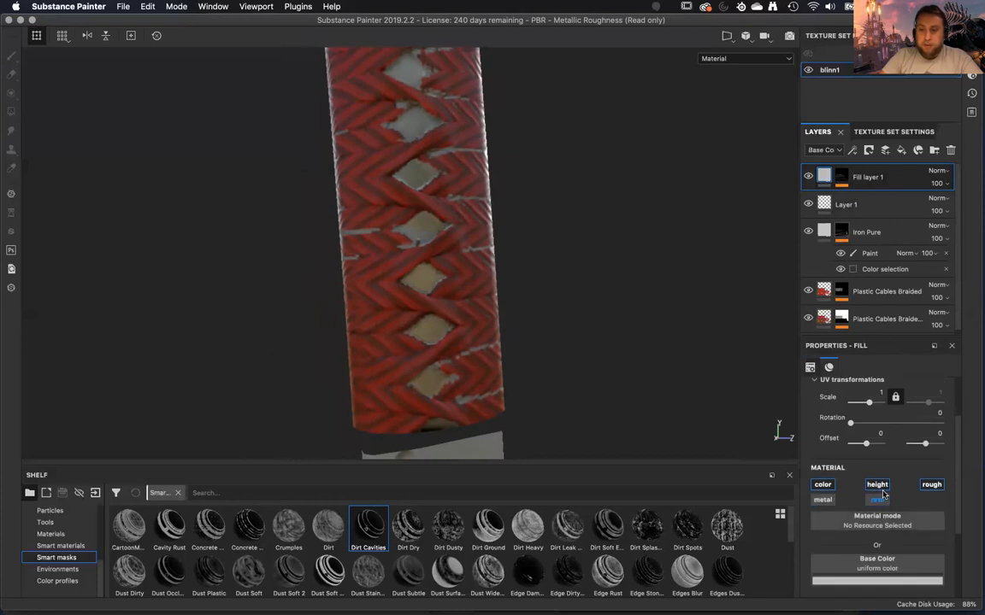
{"action": "left_click", "coordinate": [878, 582]}
{"action": "left_click_drag", "start_coordinate": [825, 502], "coordinate": [815, 552]}
Compare the handle with Fill layer 1 hidden and shown, and examine the dirt in the wrap's cavities along its full length.
{"action": "left_click_drag", "start_coordinate": [606, 345], "coordinate": [440, 351], "text": "alt"}
{"action": "left_click_drag", "start_coordinate": [692, 394], "coordinate": [423, 298], "text": "alt"}
{"action": "left_click", "coordinate": [809, 180]}
{"action": "left_click", "coordinate": [809, 179]}
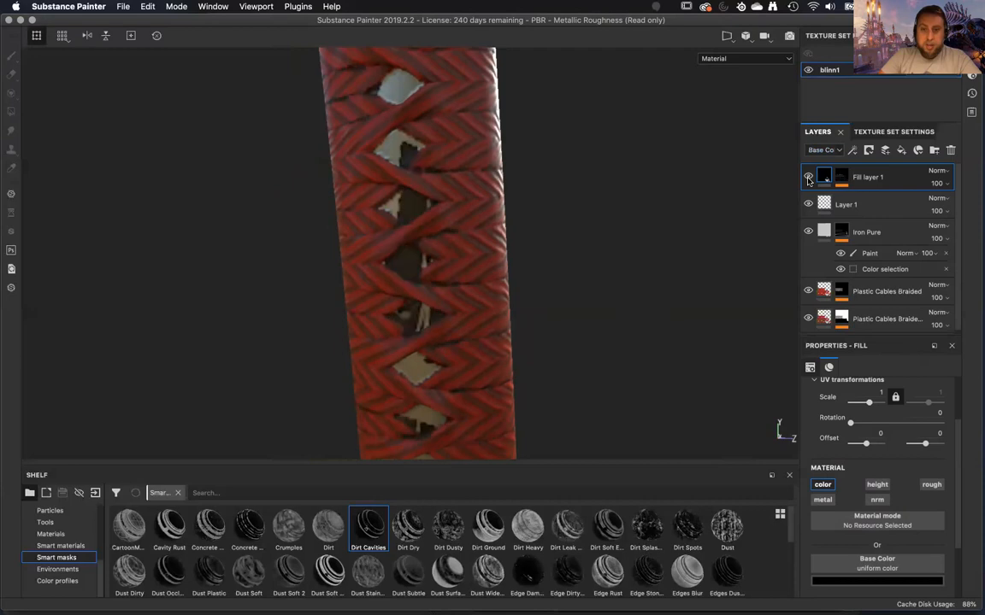
{"action": "right_click_drag", "start_coordinate": [574, 116], "coordinate": [578, 317], "text": "alt"}
{"action": "left_click_drag", "start_coordinate": [390, 302], "coordinate": [590, 287], "text": "alt"}
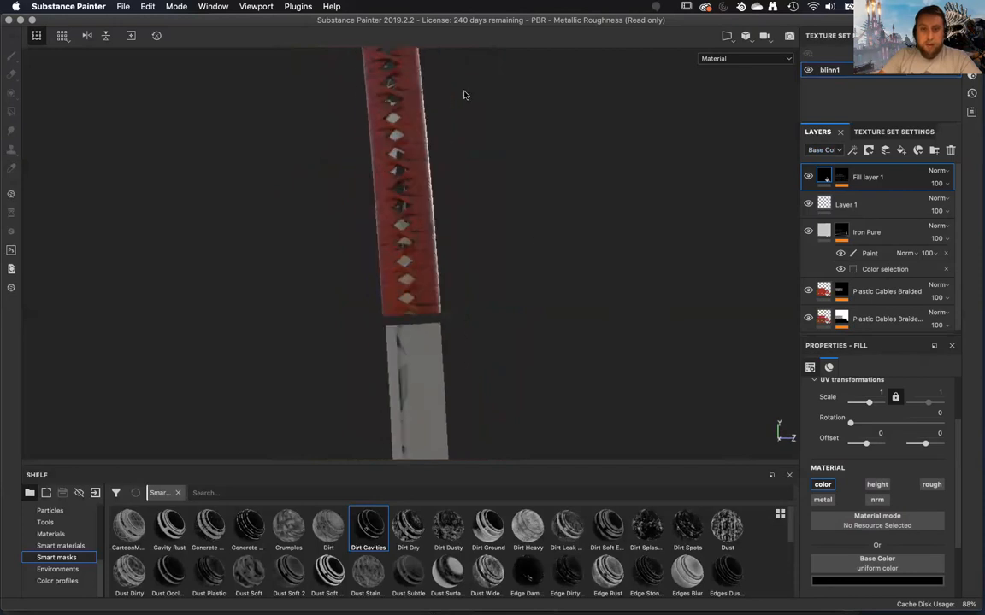
{"action": "left_click_drag", "start_coordinate": [561, 332], "coordinate": [501, 352], "text": "alt"}
{"action": "right_click_drag", "start_coordinate": [461, 111], "coordinate": [458, 168], "text": "alt"}
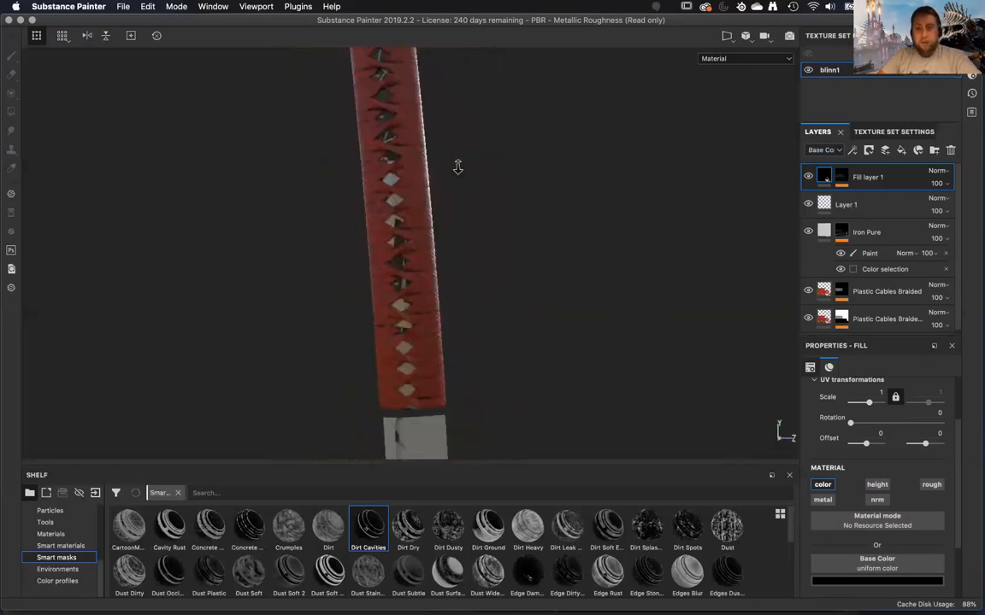
{"action": "right_click_drag", "start_coordinate": [479, 343], "coordinate": [508, 253], "text": "alt"}
{"action": "middle_click_drag", "start_coordinate": [508, 253], "coordinate": [527, 386], "text": "alt"}
{"action": "left_click_drag", "start_coordinate": [528, 387], "coordinate": [530, 229], "text": "alt"}
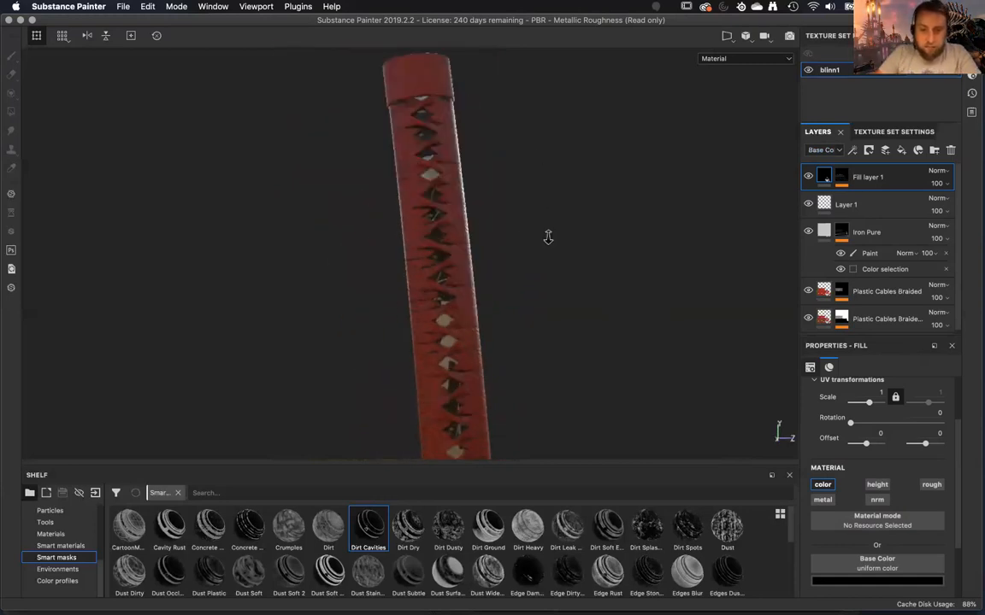
{"action": "left_click_drag", "start_coordinate": [560, 310], "coordinate": [589, 300], "text": "alt"}
{"action": "left_click_drag", "start_coordinate": [575, 131], "coordinate": [560, 339], "text": "alt"}
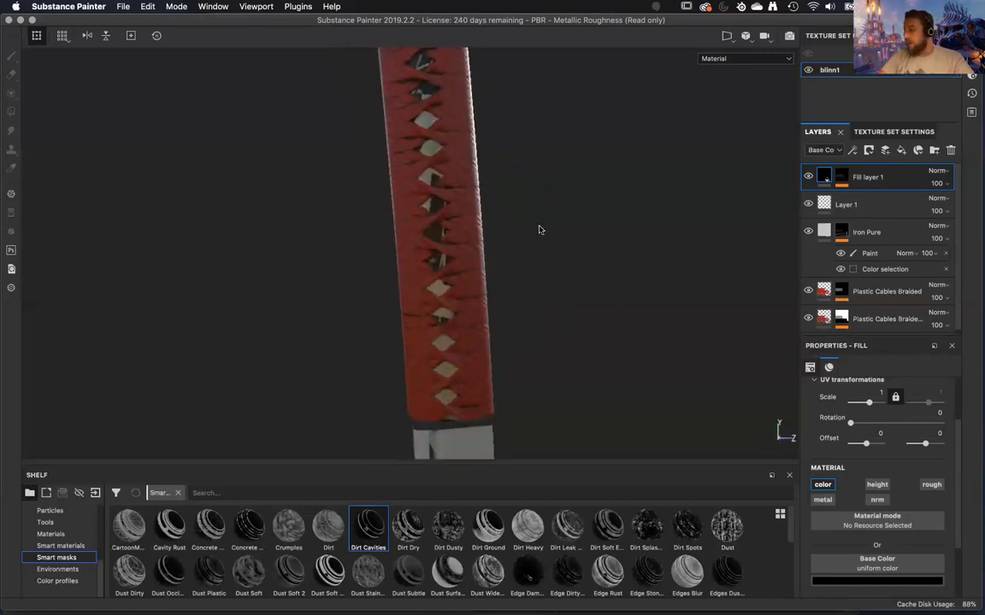
{"action": "left_click_drag", "start_coordinate": [509, 162], "coordinate": [617, 376], "text": "alt"}
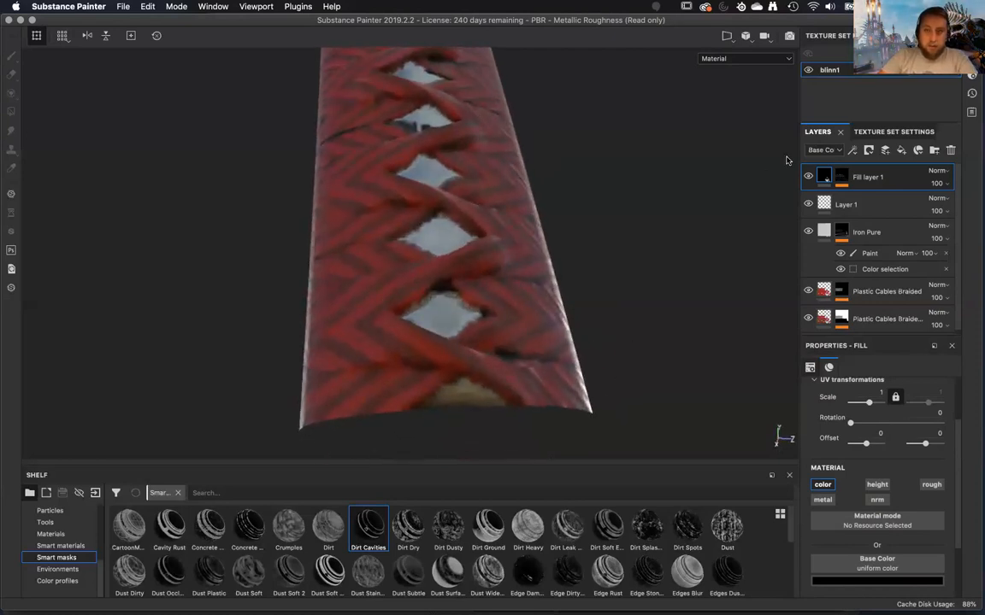
Activate Polygon Fill in mesh fill mode on Fill layer 1's mask and inspect the handle from its end cap to the blade.
{"action": "left_click", "coordinate": [11, 112]}
{"action": "mouse_move", "coordinate": [222, 265]}
{"action": "left_mouse_down", "text": "alt"}
{"action": "mouse_move", "coordinate": [214, 187]}
{"action": "mouse_move", "coordinate": [233, 280]}
{"action": "mouse_move", "coordinate": [218, 248]}
{"action": "left_mouse_up", "text": "alt"}
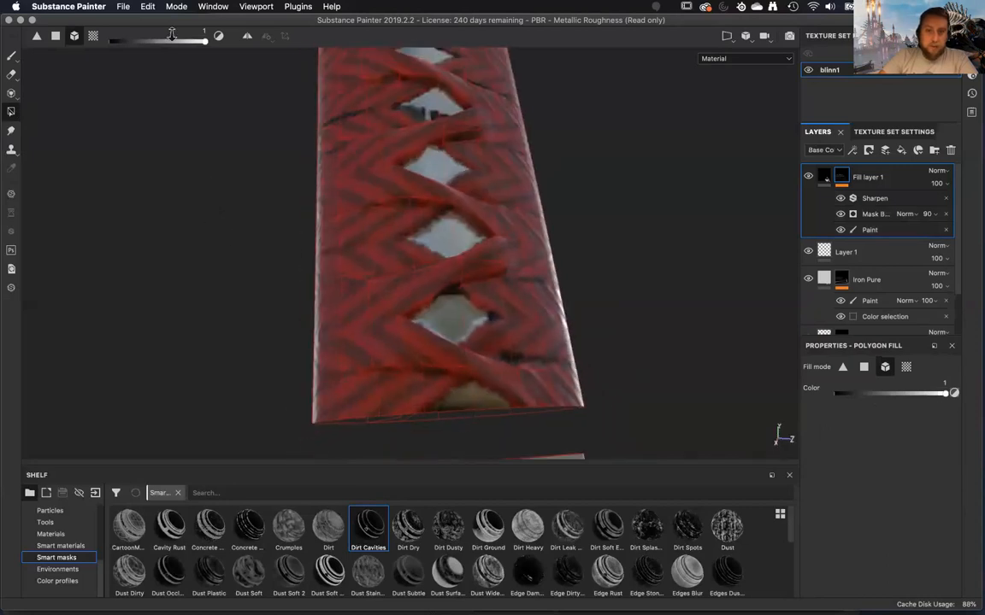
{"action": "right_click_drag", "start_coordinate": [172, 35], "coordinate": [284, 231], "text": "alt"}
{"action": "left_click_drag", "start_coordinate": [284, 231], "coordinate": [411, 365], "text": "alt"}
{"action": "left_click_drag", "start_coordinate": [286, 134], "coordinate": [327, 147], "text": "alt"}
{"action": "middle_click_drag", "start_coordinate": [328, 147], "coordinate": [399, 205], "text": "alt"}
{"action": "left_click_drag", "start_coordinate": [400, 206], "coordinate": [564, 201], "text": "alt"}
{"action": "middle_click_drag", "start_coordinate": [564, 201], "coordinate": [485, 376], "text": "alt"}
{"action": "right_click_drag", "start_coordinate": [485, 376], "coordinate": [486, 239], "text": "alt"}
{"action": "right_click_drag", "start_coordinate": [483, 339], "coordinate": [489, 261], "text": "alt"}
{"action": "middle_click_drag", "start_coordinate": [489, 261], "coordinate": [466, 401], "text": "alt"}
{"action": "right_click_drag", "start_coordinate": [466, 402], "coordinate": [528, 297], "text": "alt"}
{"action": "left_click_drag", "start_coordinate": [528, 297], "coordinate": [150, 285], "text": "alt"}
{"action": "middle_click_drag", "start_coordinate": [373, 226], "coordinate": [419, 342], "text": "alt"}
{"action": "right_click_drag", "start_coordinate": [419, 342], "coordinate": [453, 248], "text": "alt"}
{"action": "left_click_drag", "start_coordinate": [453, 248], "coordinate": [346, 205], "text": "alt"}
{"action": "middle_click_drag", "start_coordinate": [346, 205], "coordinate": [465, 318], "text": "alt"}
{"action": "right_click_drag", "start_coordinate": [464, 318], "coordinate": [453, 214], "text": "alt"}
{"action": "left_click_drag", "start_coordinate": [453, 214], "coordinate": [427, 289], "text": "alt"}
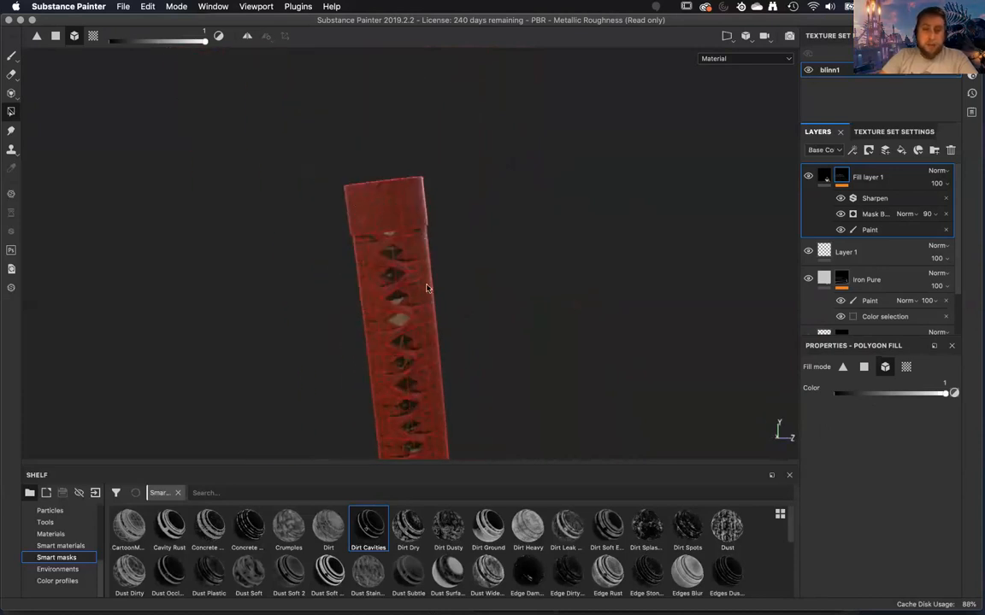
{"action": "middle_click_drag", "start_coordinate": [426, 288], "coordinate": [461, 91], "text": "alt"}
{"action": "middle_click_drag", "start_coordinate": [528, 360], "coordinate": [492, 187], "text": "alt"}
{"action": "right_click_drag", "start_coordinate": [492, 186], "coordinate": [455, 181], "text": "alt"}
{"action": "left_click_drag", "start_coordinate": [454, 181], "coordinate": [386, 233], "text": "alt"}
{"action": "left_click_drag", "start_coordinate": [496, 247], "coordinate": [557, 230], "text": "alt"}
{"action": "right_click_drag", "start_coordinate": [556, 229], "coordinate": [527, 233], "text": "alt"}
{"action": "middle_click_drag", "start_coordinate": [527, 233], "coordinate": [543, 341], "text": "alt"}
{"action": "right_click_drag", "start_coordinate": [542, 342], "coordinate": [483, 132], "text": "alt"}
{"action": "left_click_drag", "start_coordinate": [484, 132], "coordinate": [492, 238], "text": "alt"}
{"action": "right_click_drag", "start_coordinate": [492, 237], "coordinate": [476, 161], "text": "alt"}
{"action": "left_click_drag", "start_coordinate": [476, 161], "coordinate": [559, 149], "text": "alt"}
{"action": "right_click_drag", "start_coordinate": [558, 149], "coordinate": [501, 178], "text": "alt"}
{"action": "middle_click_drag", "start_coordinate": [501, 178], "coordinate": [517, 422], "text": "alt"}
{"action": "left_click_drag", "start_coordinate": [517, 422], "coordinate": [275, 373], "text": "alt"}
{"action": "left_click_drag", "start_coordinate": [290, 260], "coordinate": [389, 288], "text": "alt"}
{"action": "right_click_drag", "start_coordinate": [389, 288], "coordinate": [344, 267], "text": "alt"}
{"action": "middle_click_drag", "start_coordinate": [343, 267], "coordinate": [340, 117], "text": "alt"}
{"action": "right_click_drag", "start_coordinate": [339, 117], "coordinate": [457, 189], "text": "alt"}
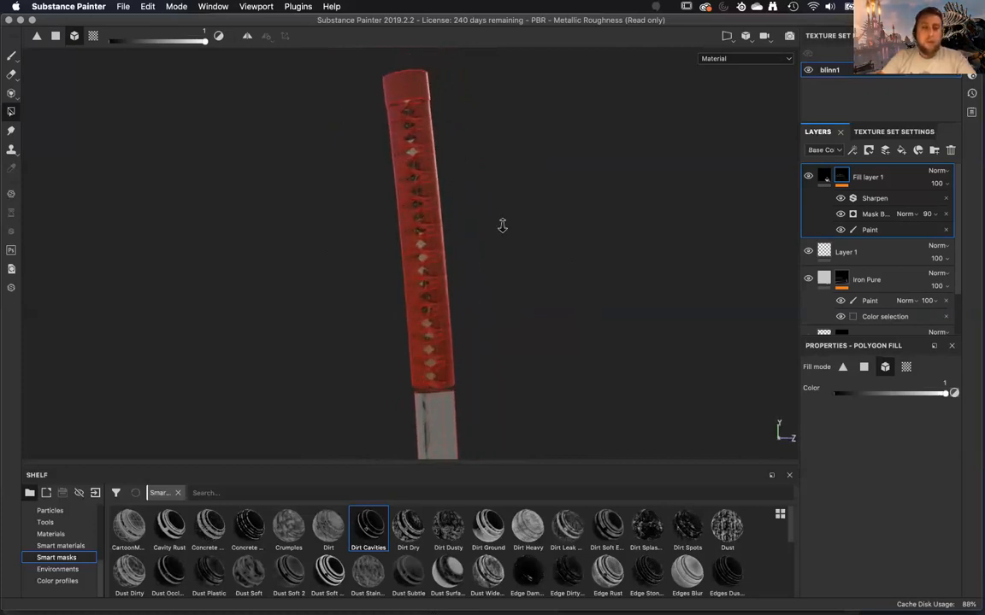